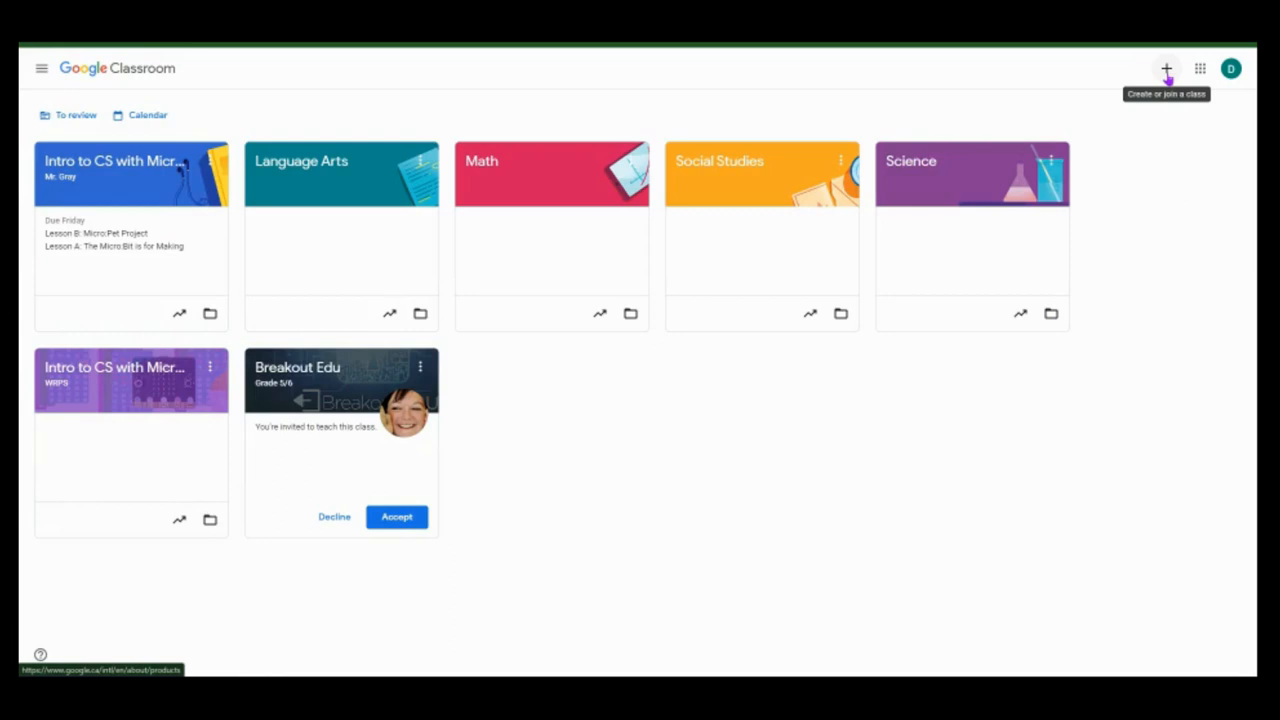
- Examine the options for creating or joining a class and the main navigation's list of classes
left_click(1166, 70)
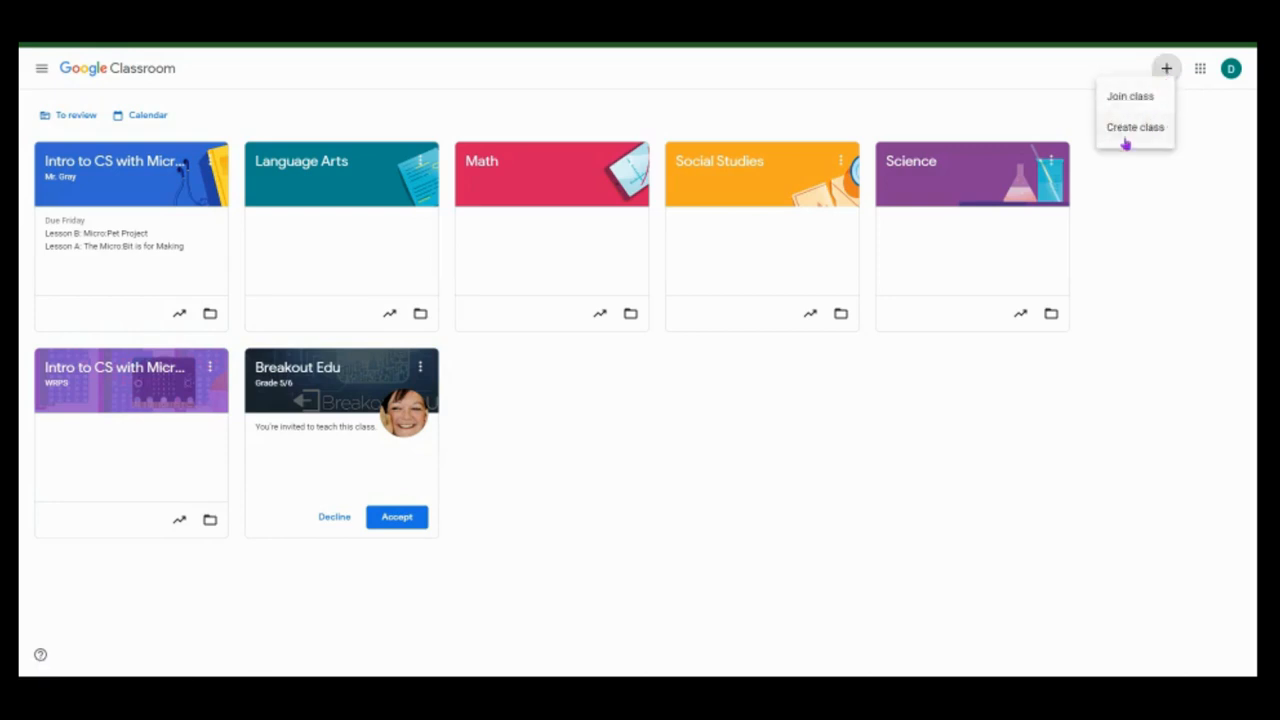
left_click(1158, 199)
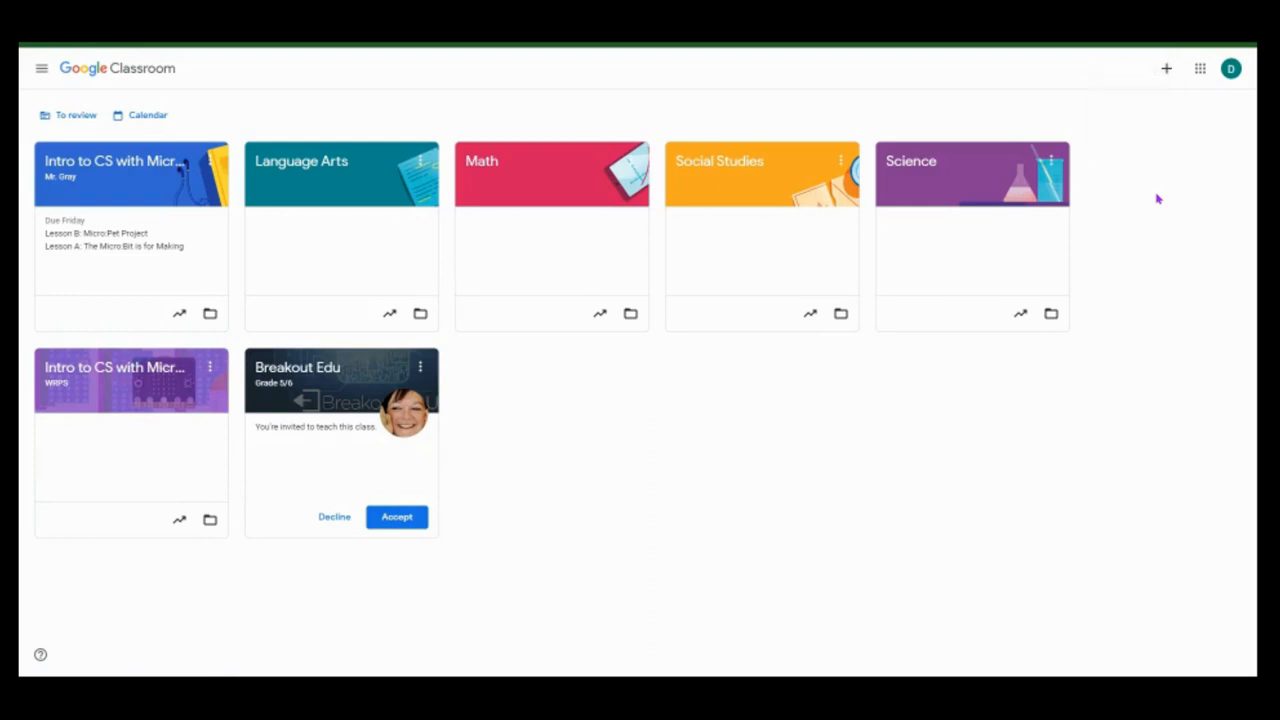
left_click(1163, 70)
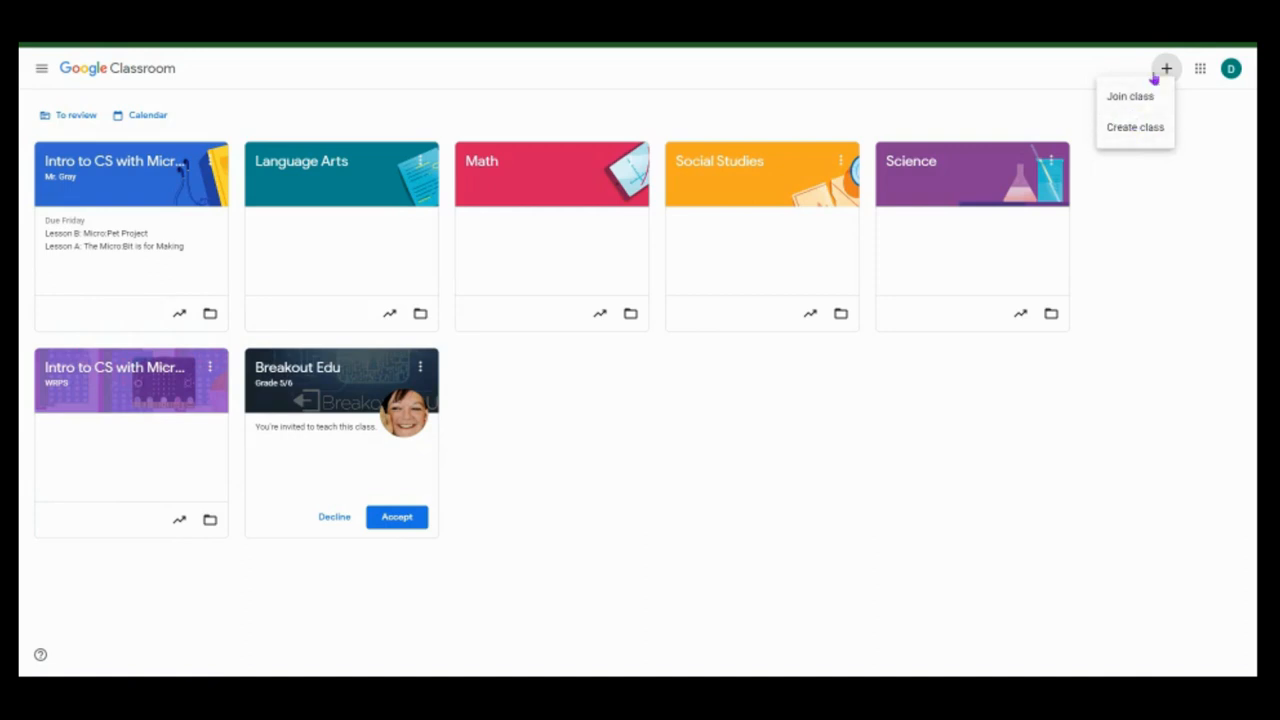
left_click(1000, 74)
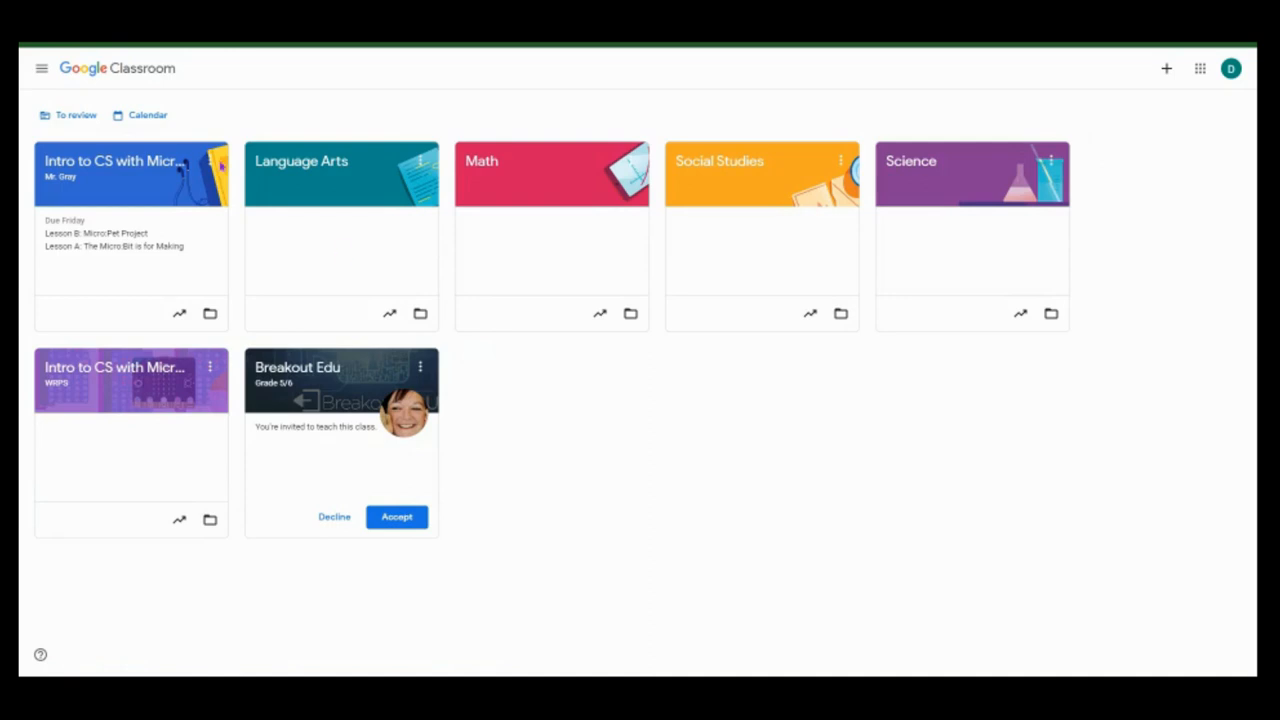
left_click(41, 68)
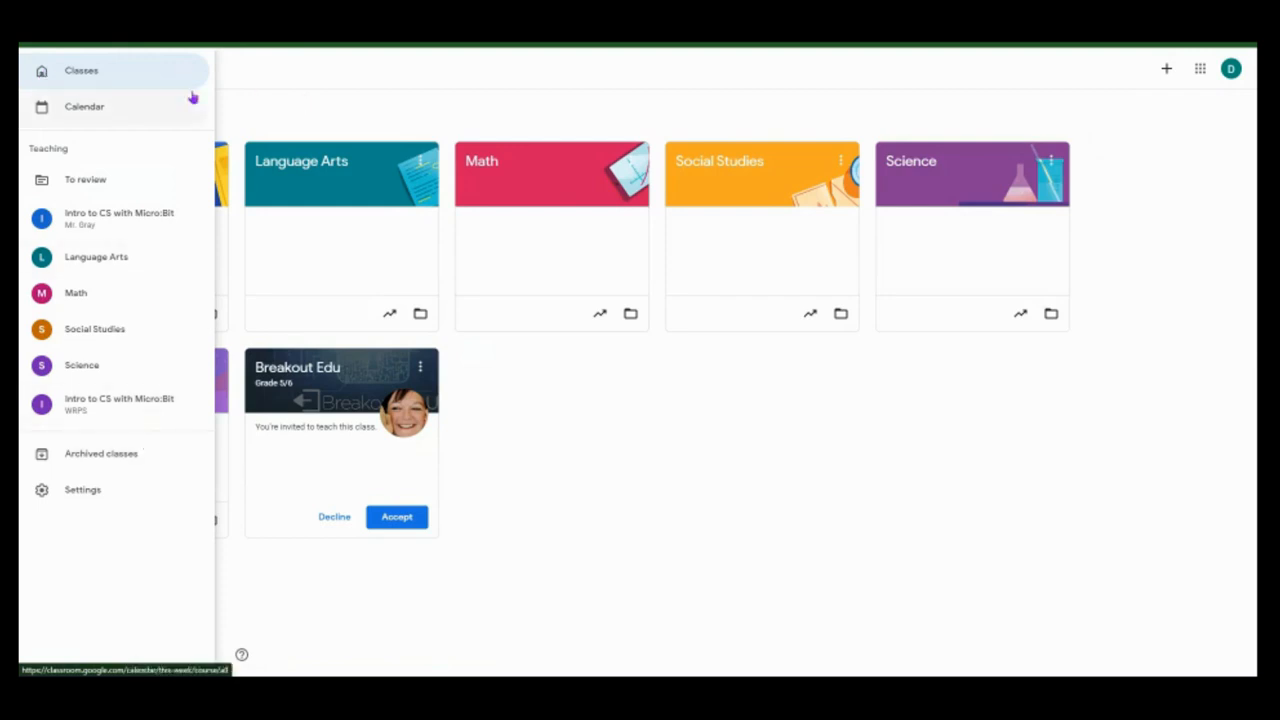
left_click(82, 71)
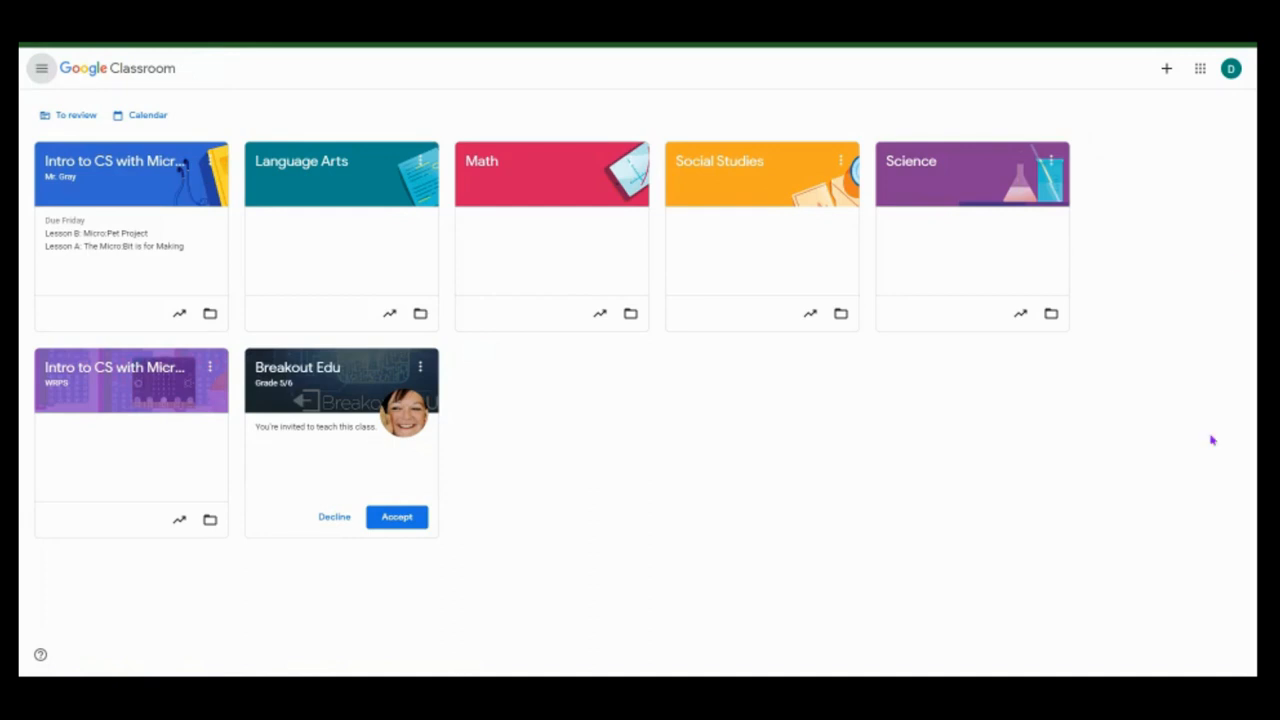
- Check which Google account and which browser profile are signed in
left_click(1229, 70)
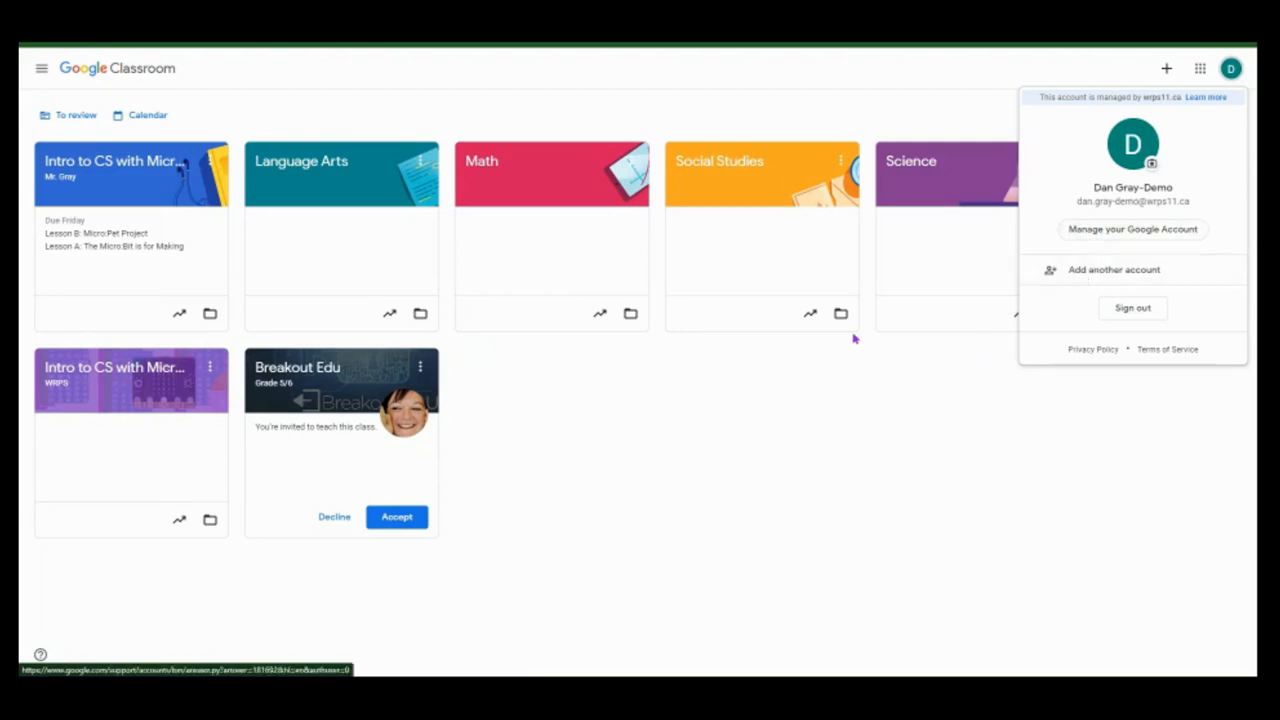
left_click(786, 402)
left_click(1222, 32)
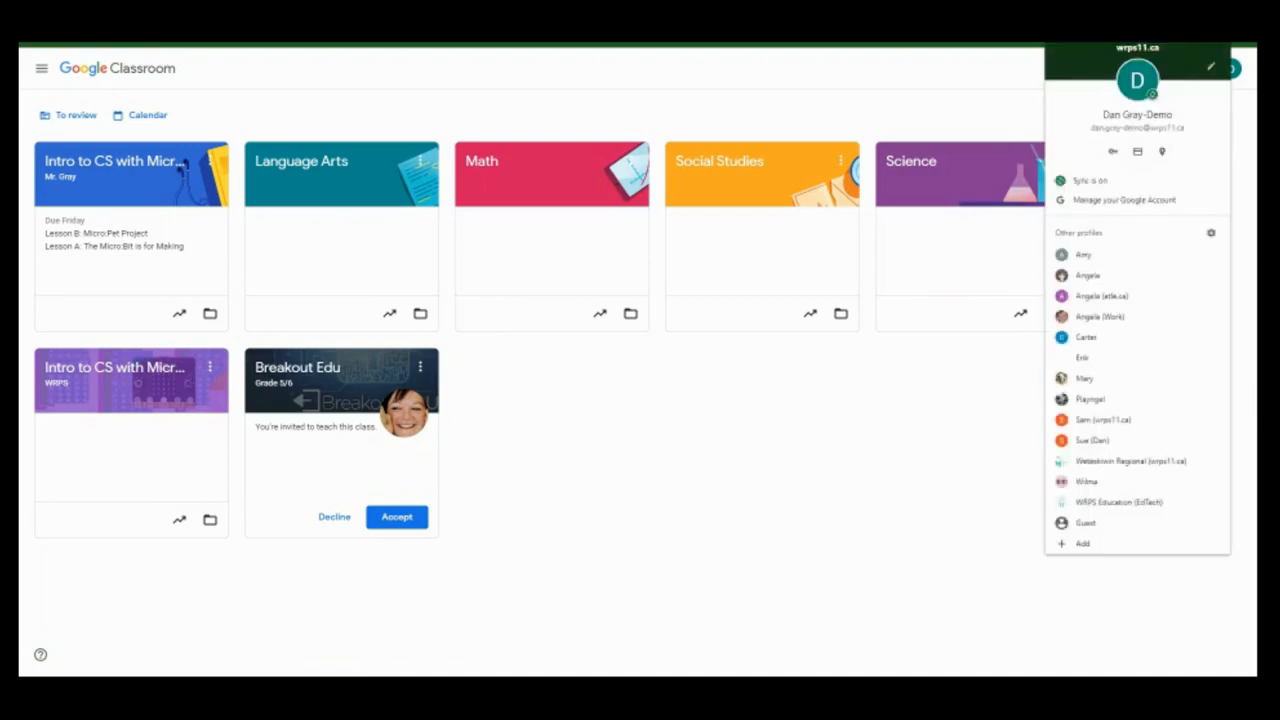
left_click(1003, 80)
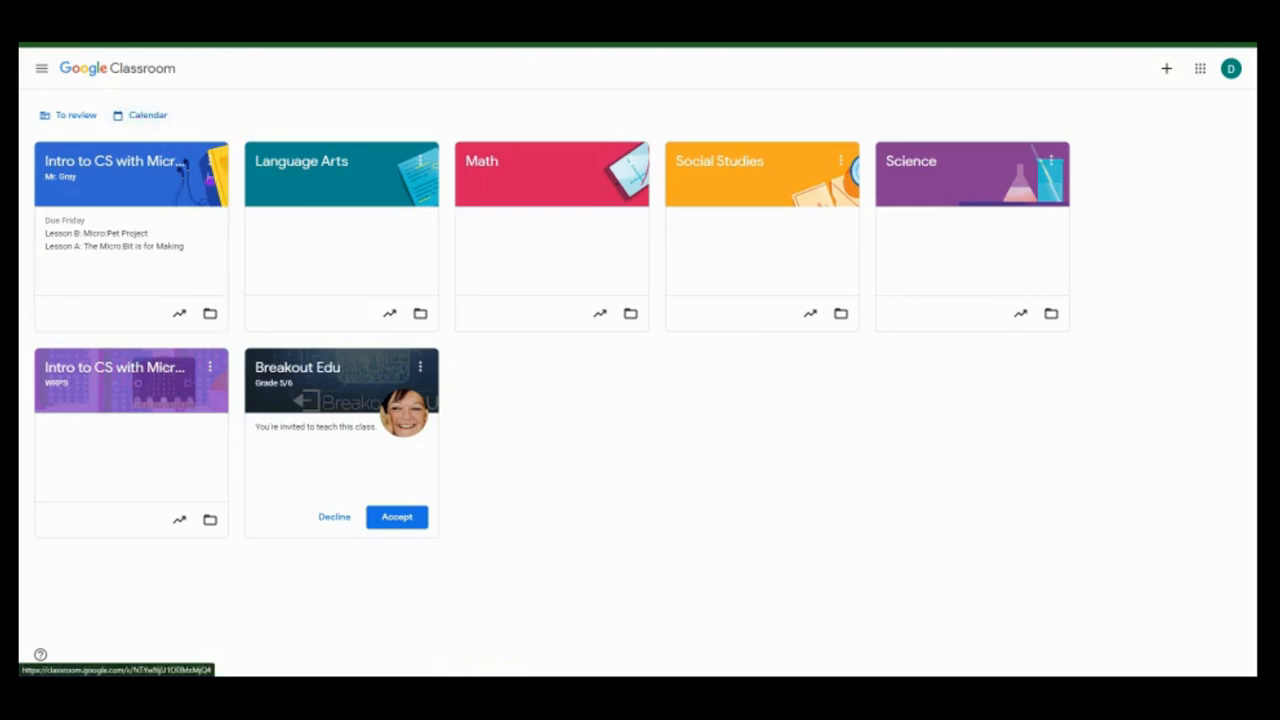
- Switch to Google Drive and view the class folders inside the Classroom folder of My Drive
left_click(130, 12)
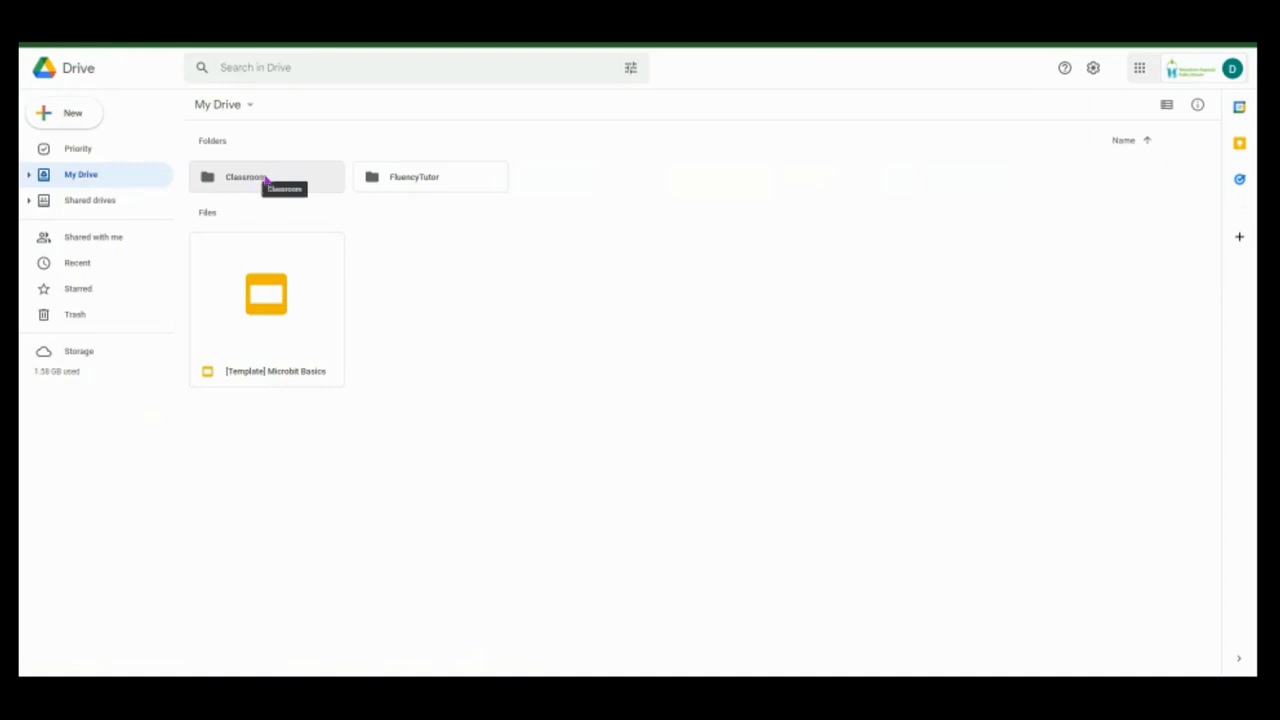
double_click(265, 178)
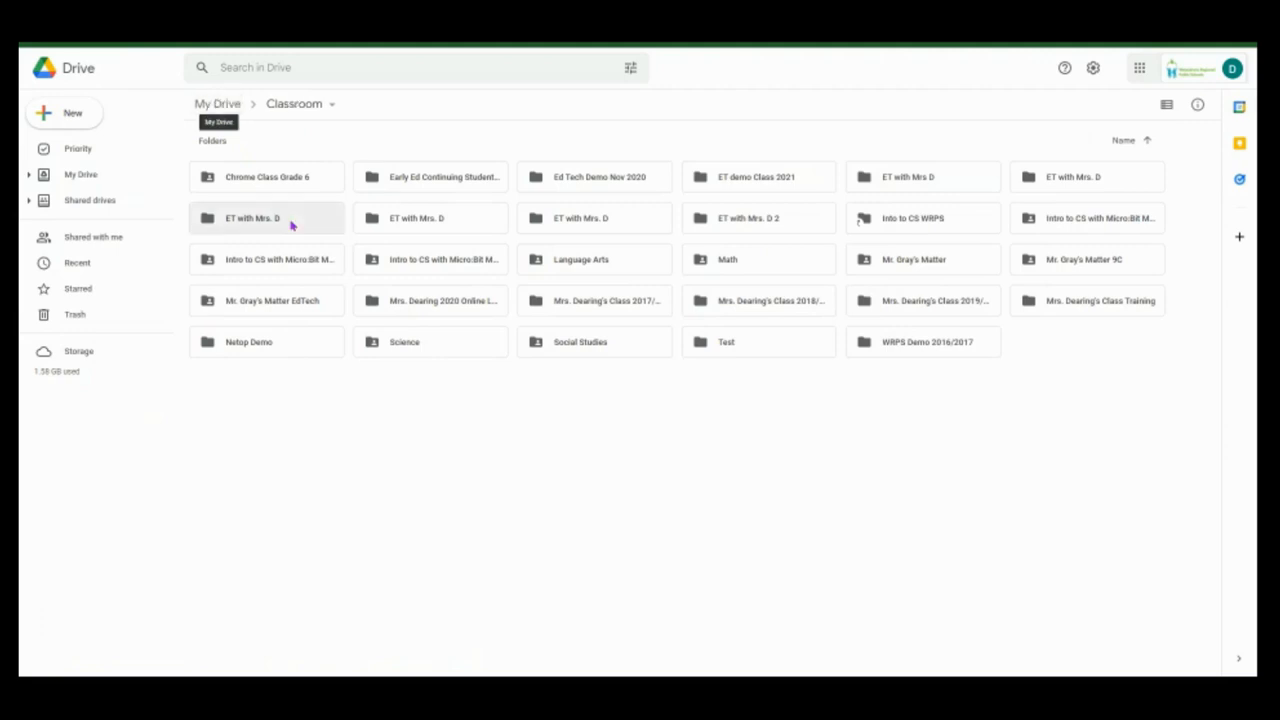
left_click(215, 106)
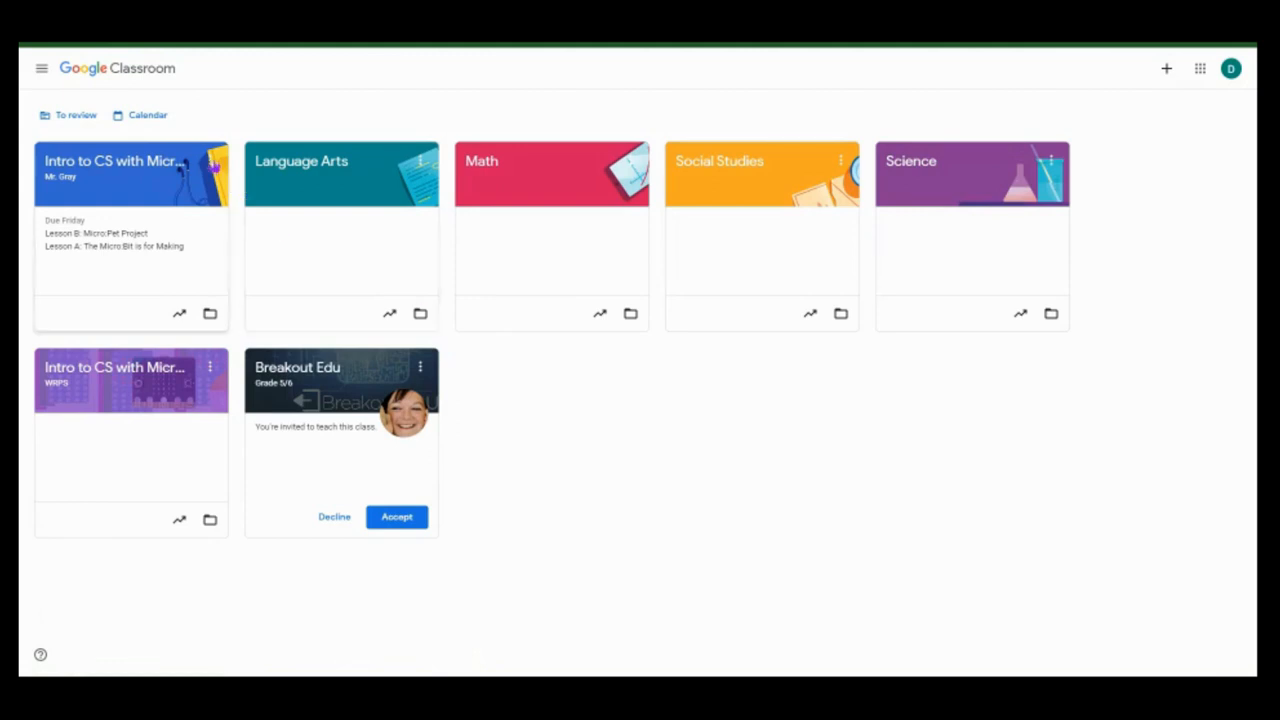
- Return to Google Classroom and inspect the editable details of the first Intro to CS with Micro:Bit class without saving
left_click(213, 164)
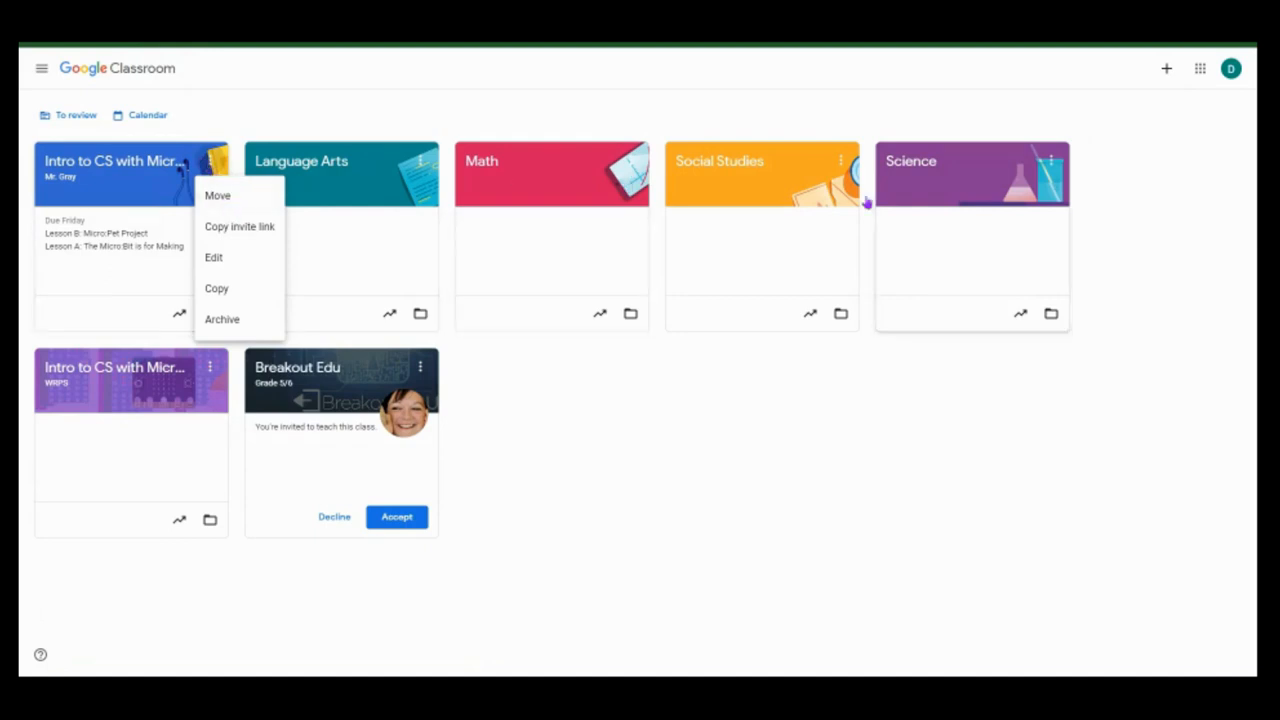
left_click_drag(590, 173, 500, 215)
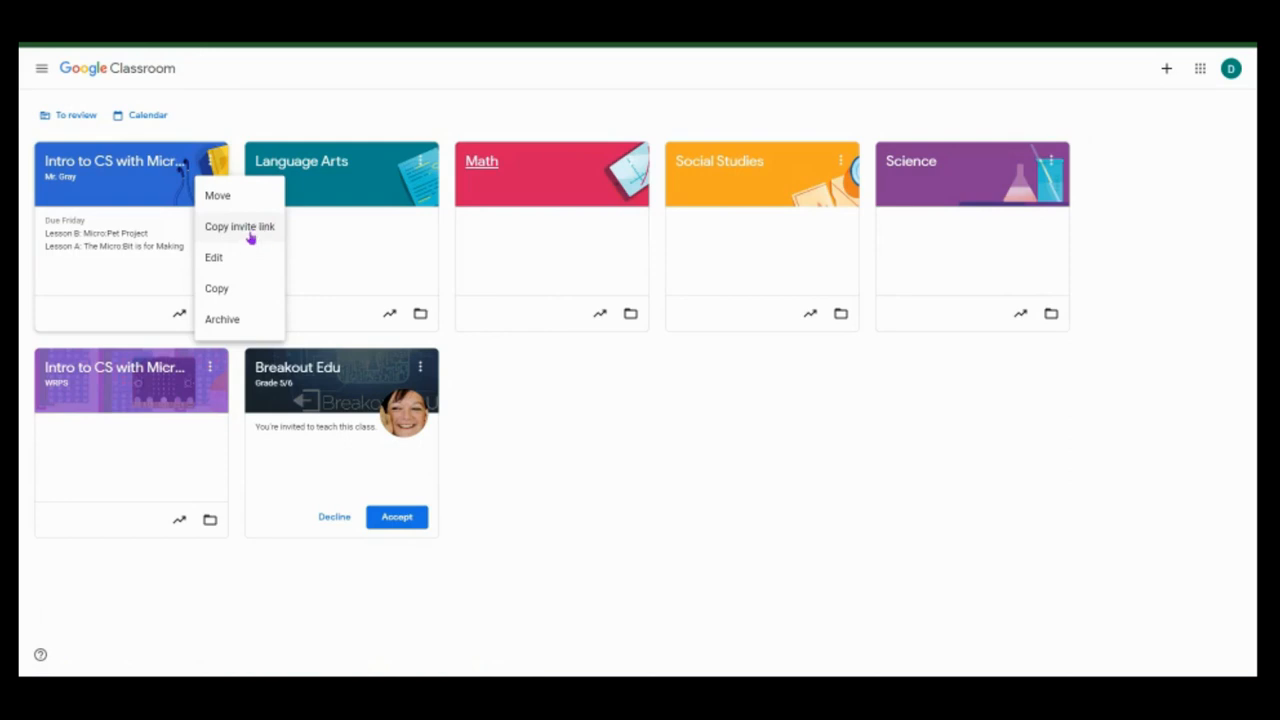
left_click(214, 258)
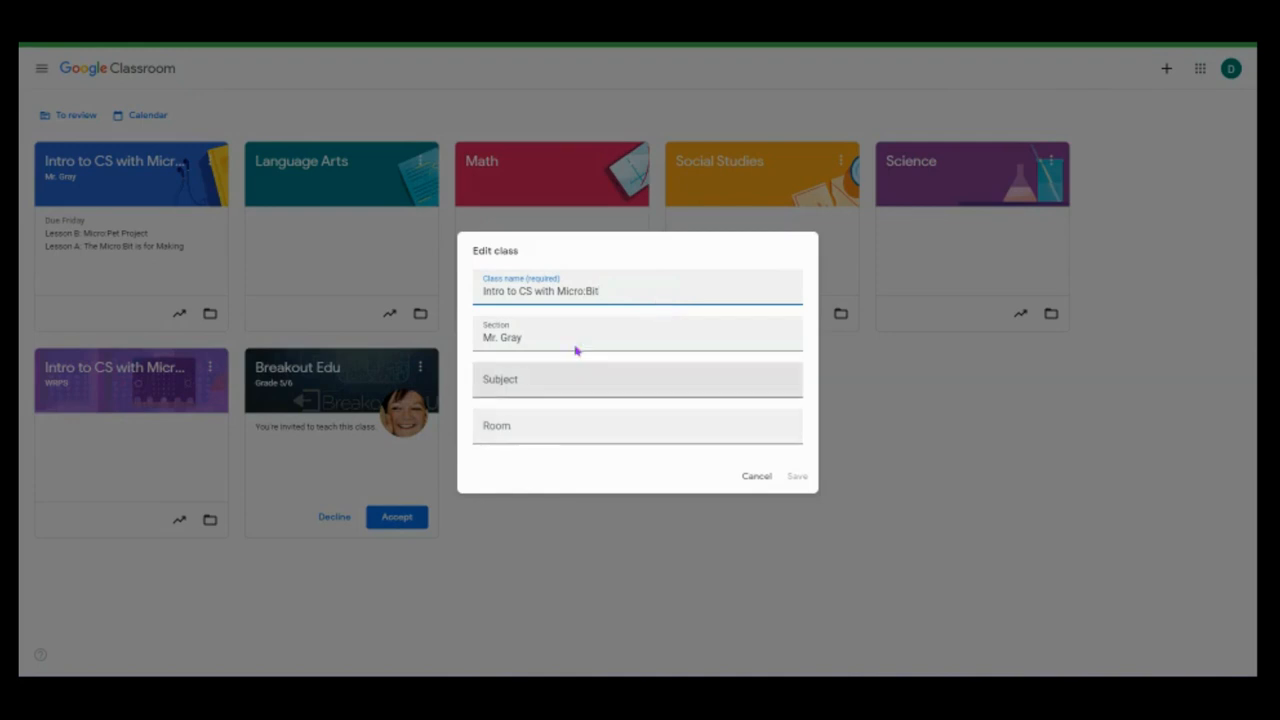
left_click(760, 481)
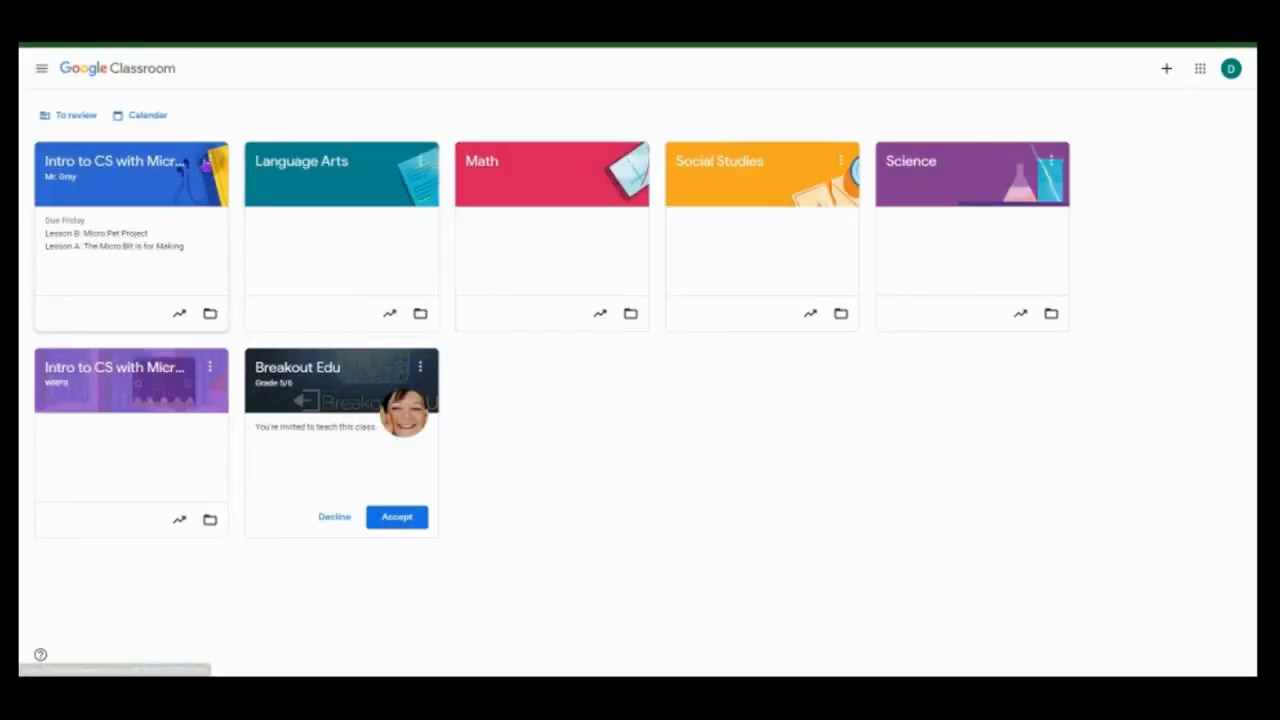
- Review the copy and archive options of the first Intro to CS with Micro:Bit class
left_click(207, 162)
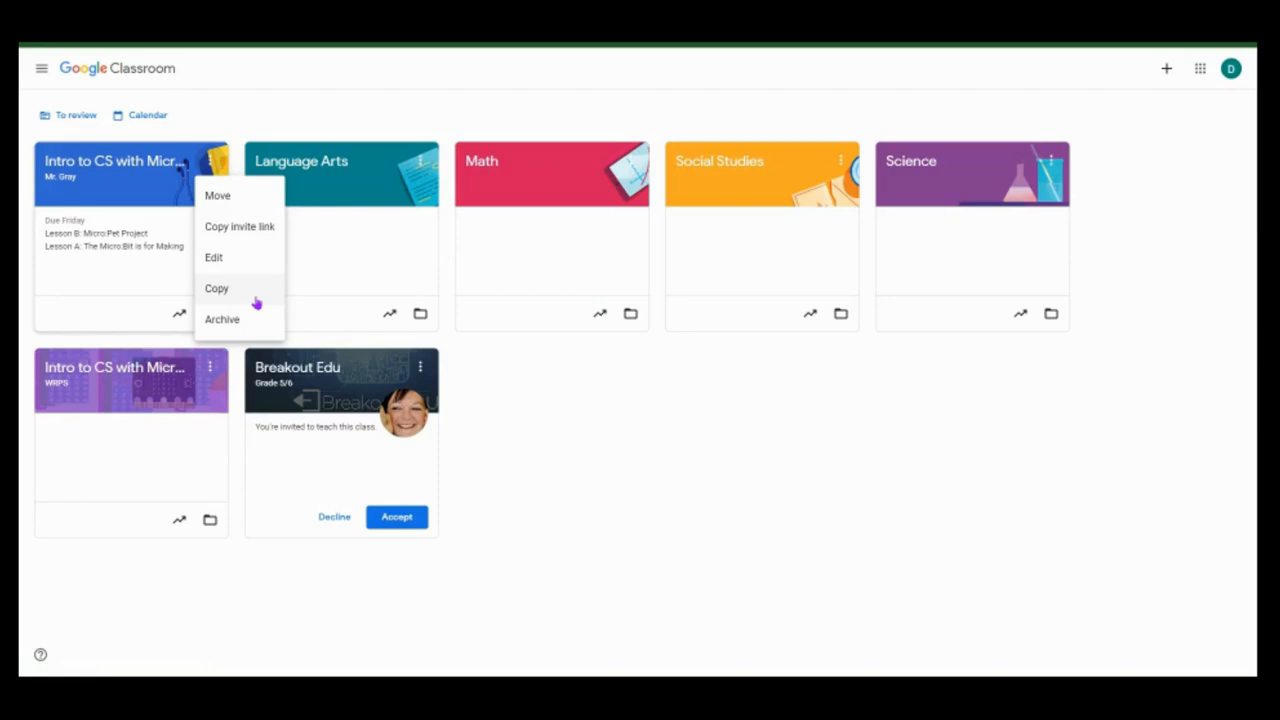
left_click(525, 377)
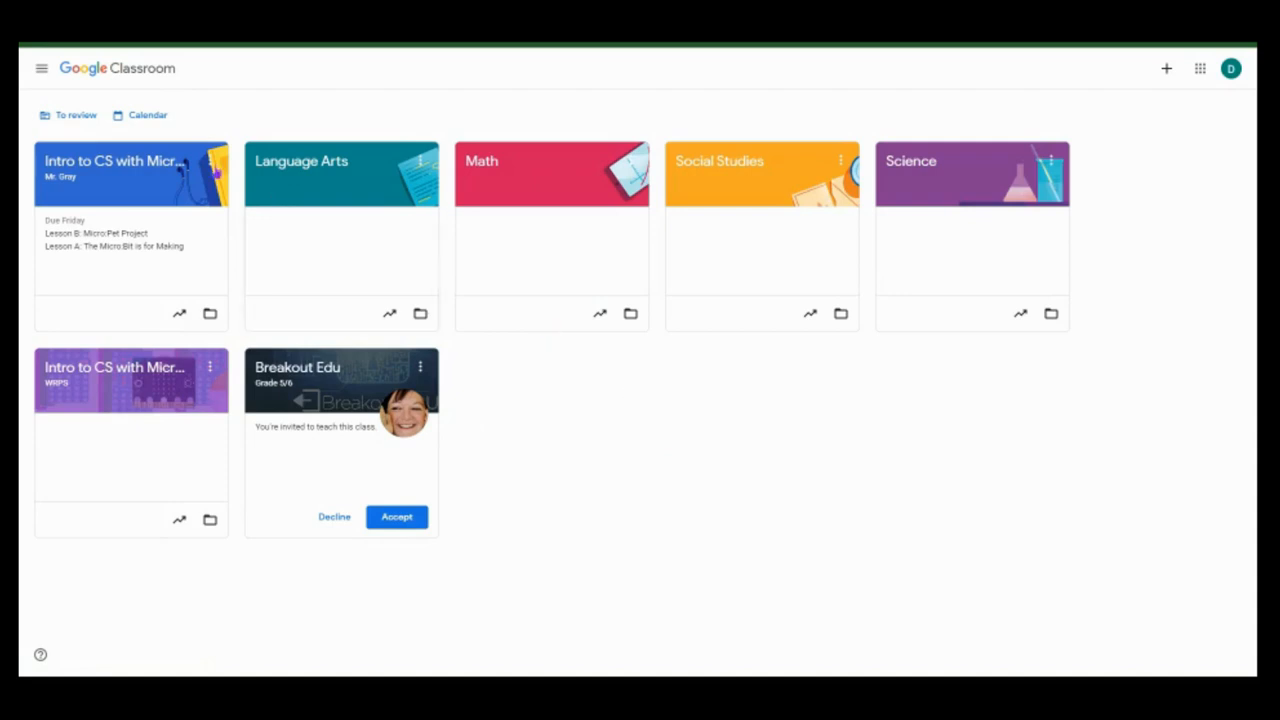
left_click(211, 162)
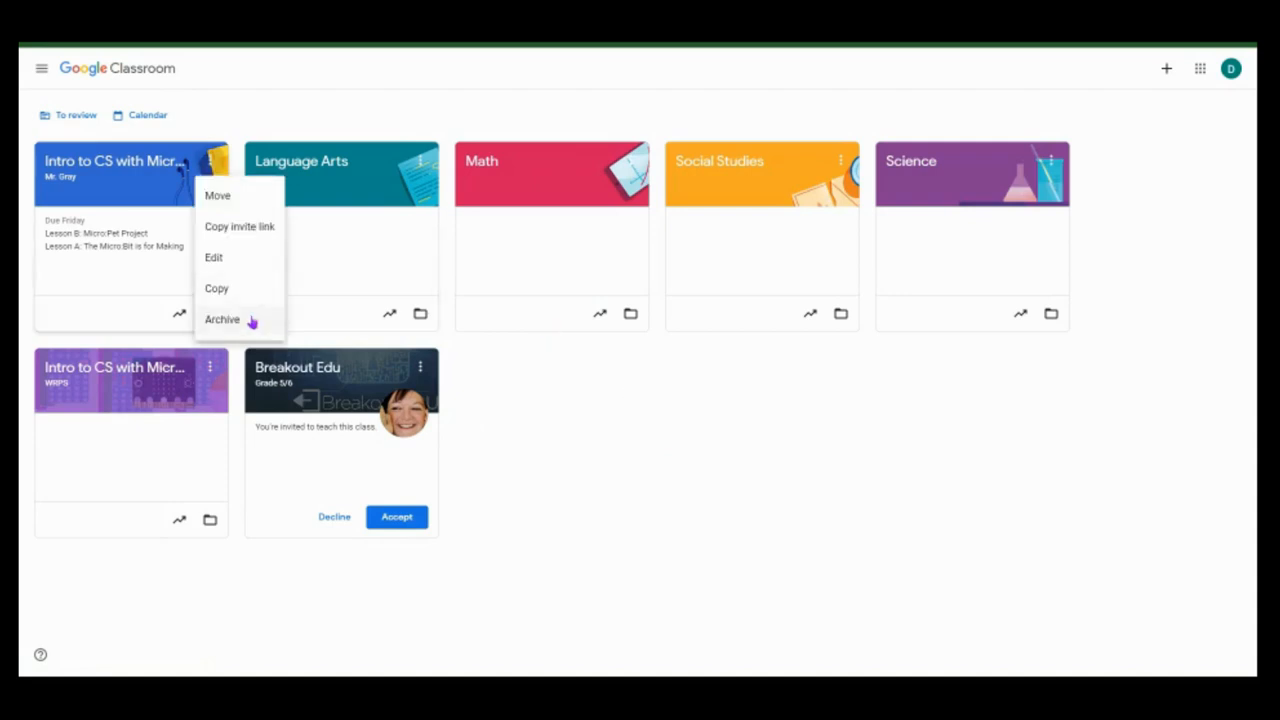
left_click(503, 412)
- Browse the archived classes and check the restore and delete options of the Grade 6 Chrome Class
left_click(41, 68)
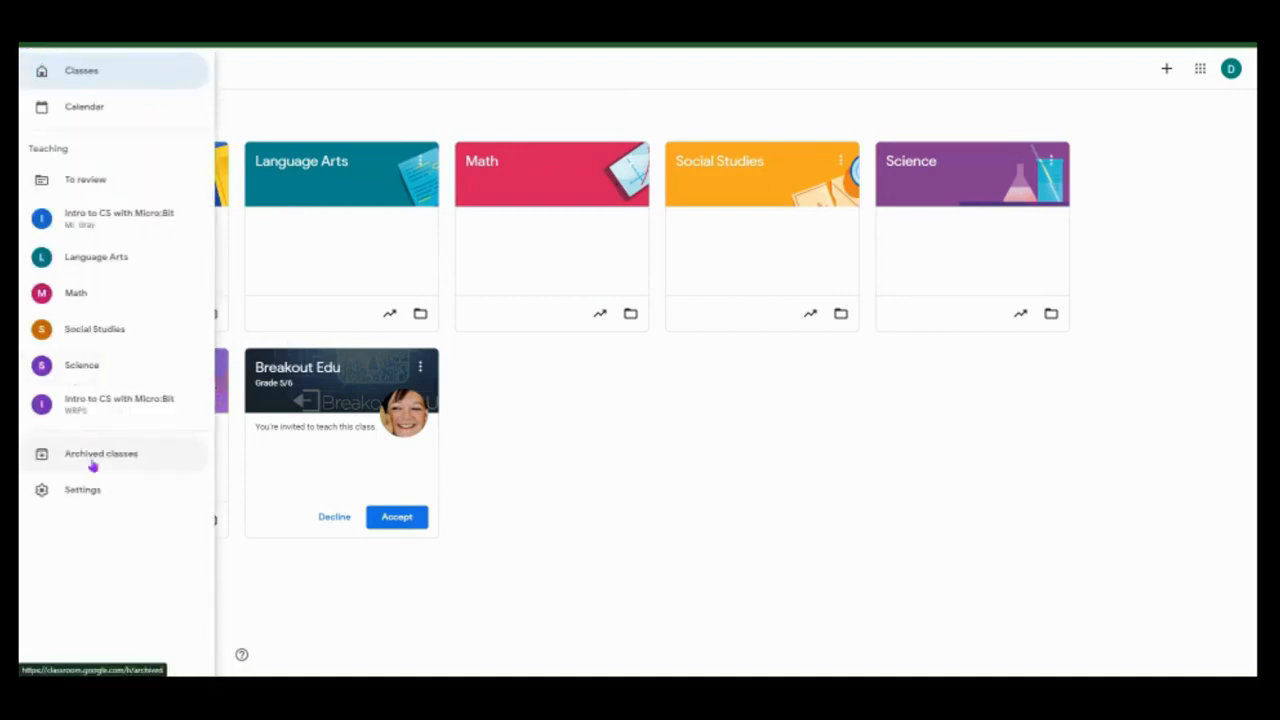
left_click(92, 455)
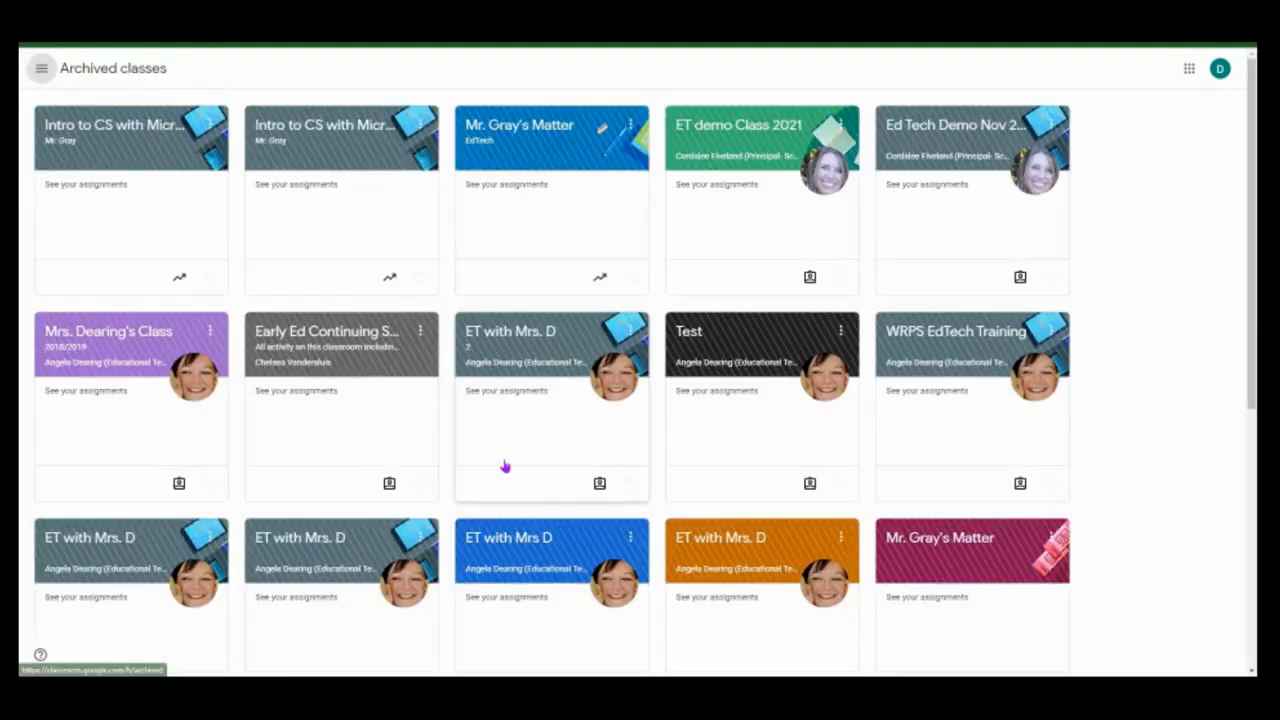
scroll(581, 404, "down", 5)
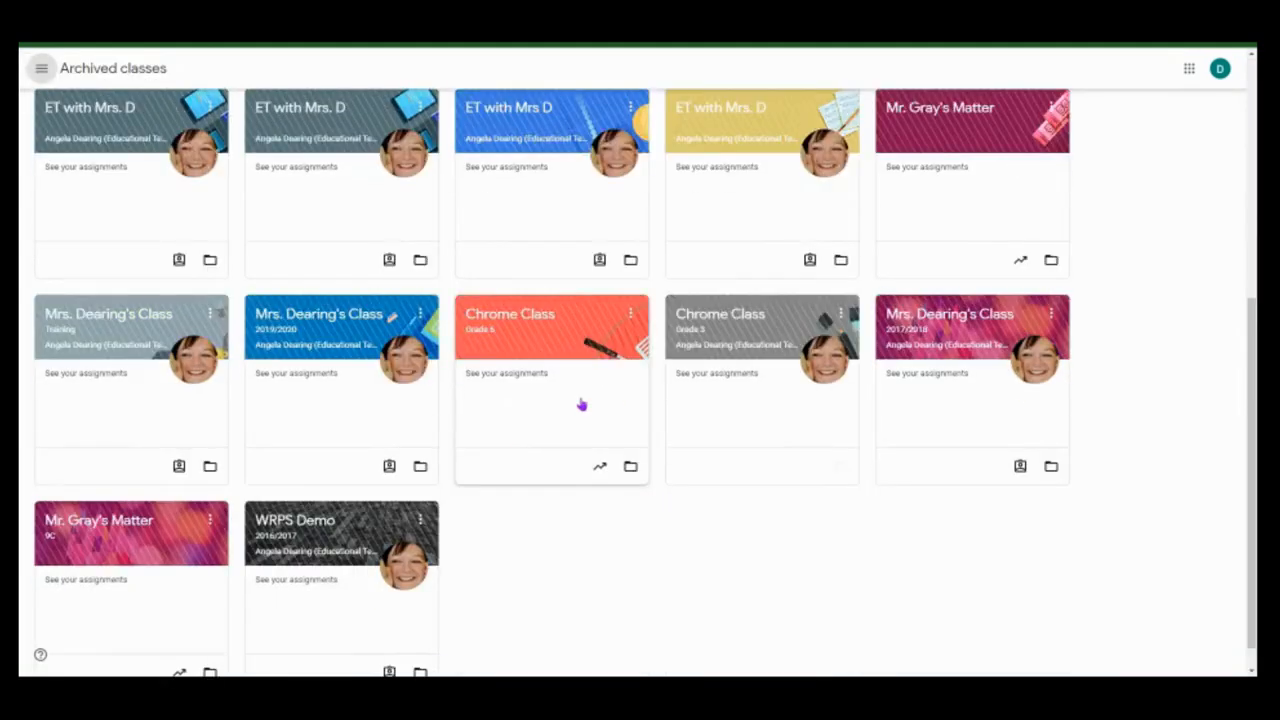
left_click(632, 284)
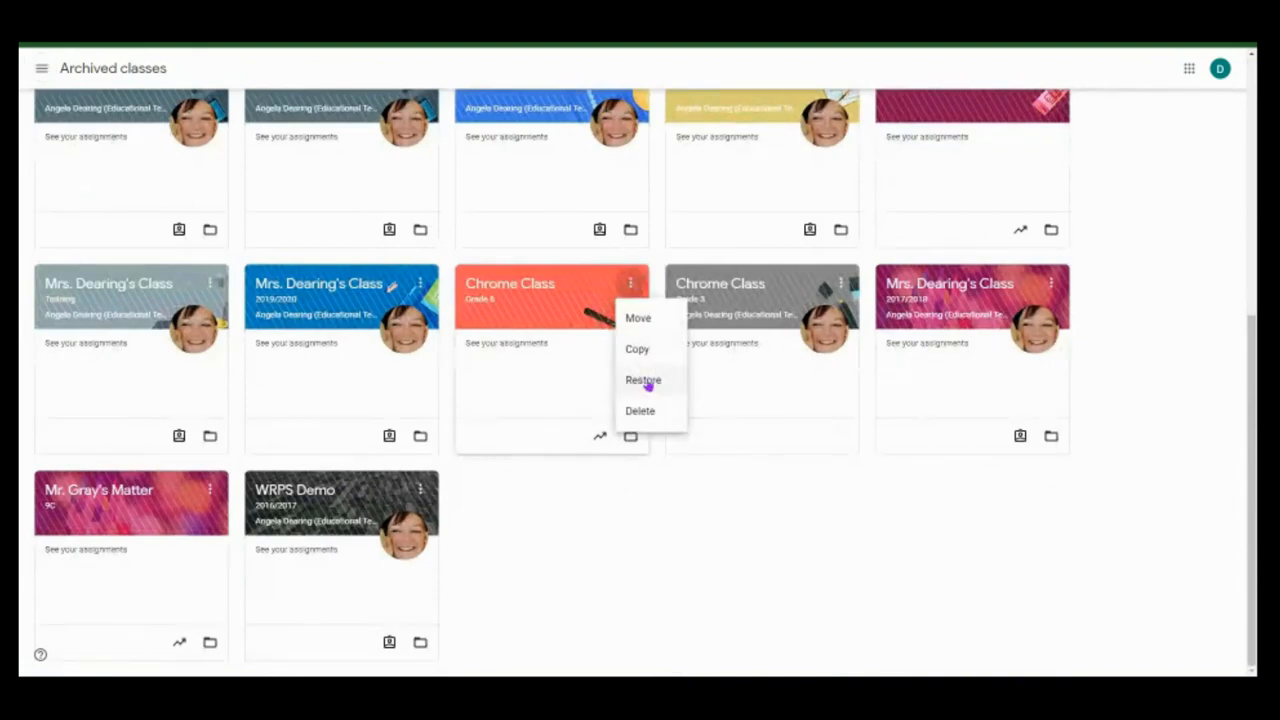
left_click(591, 506)
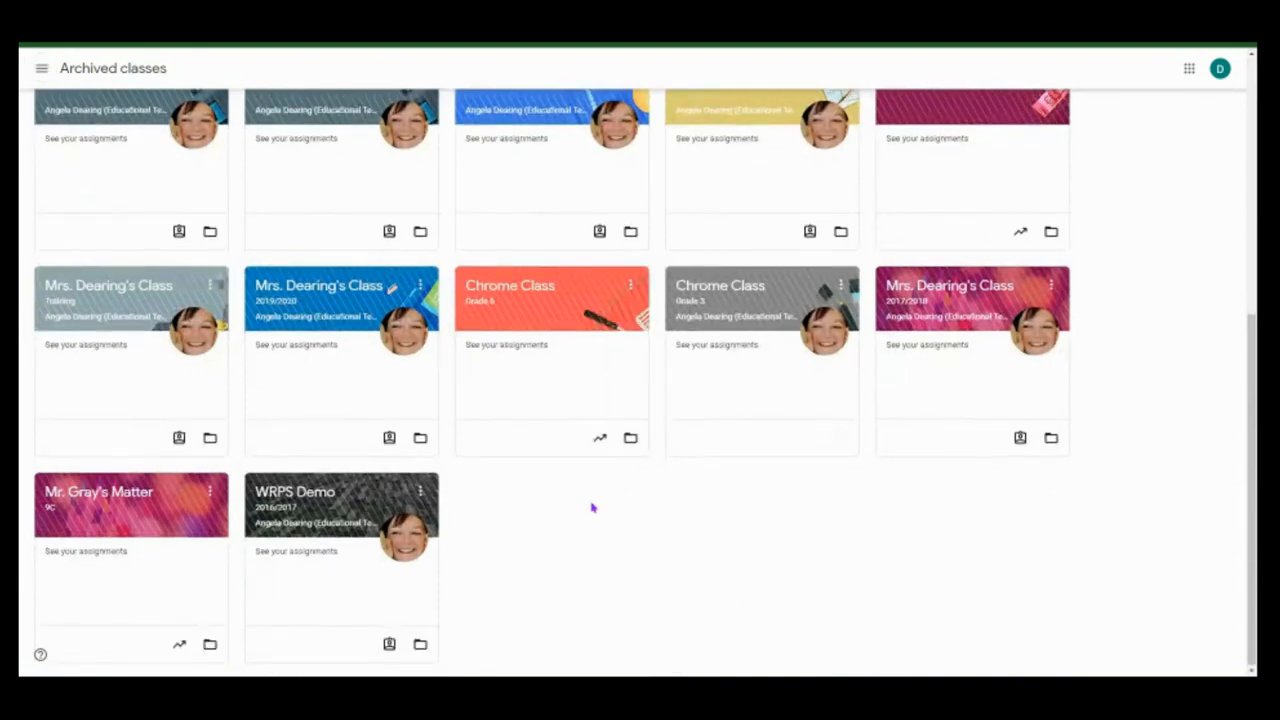
scroll(591, 506, "up", 5)
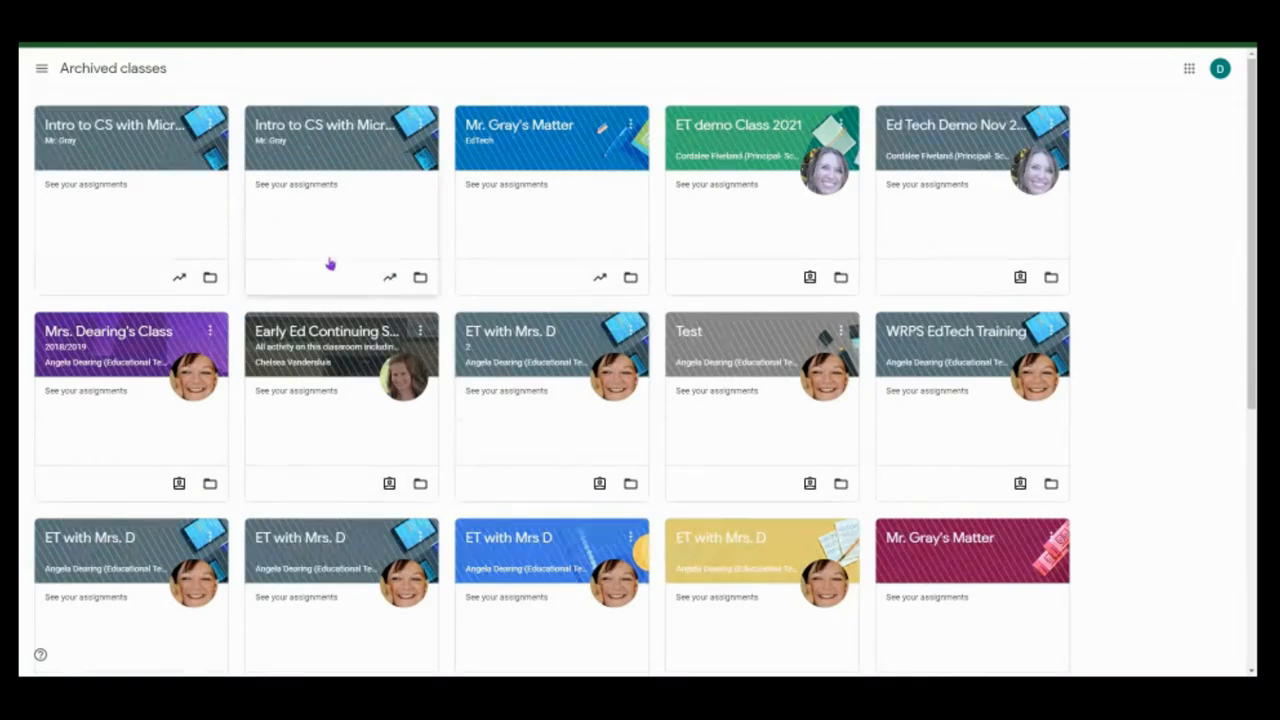
- Return to the active classes, accept the invitation to teach Breakout Edu, and look through its stream
left_click(39, 72)
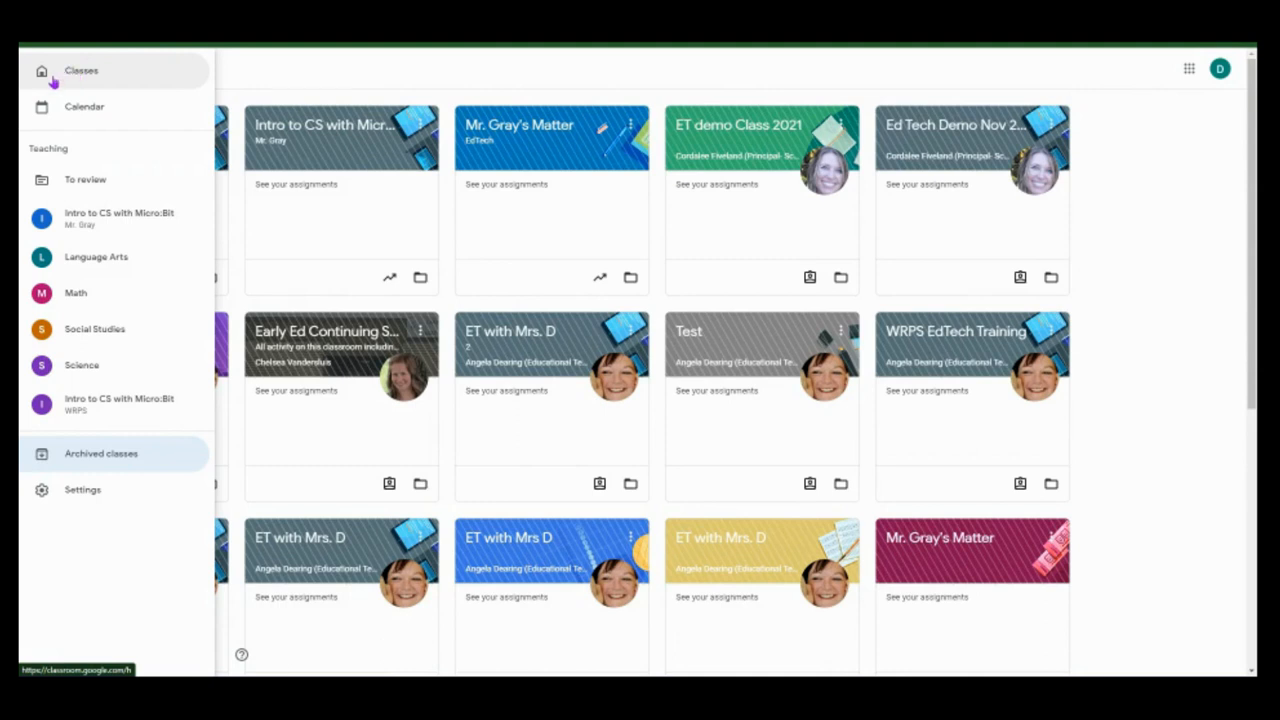
left_click(90, 72)
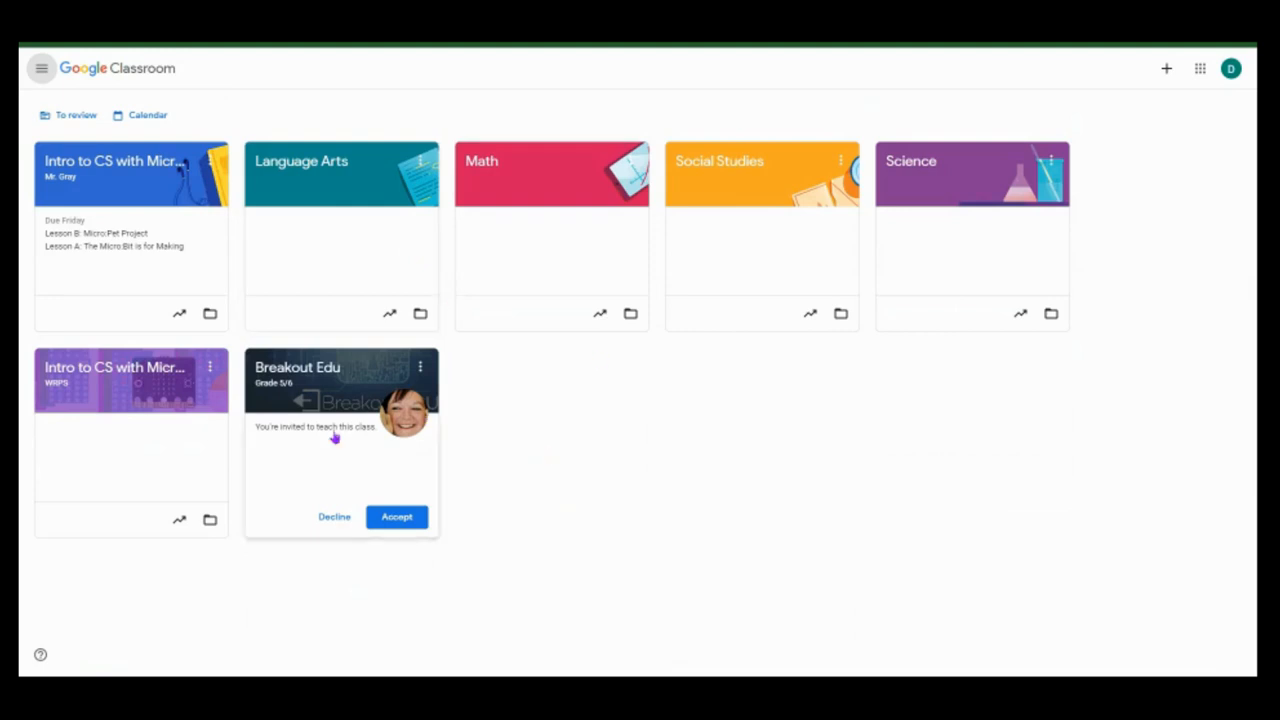
left_click(397, 517)
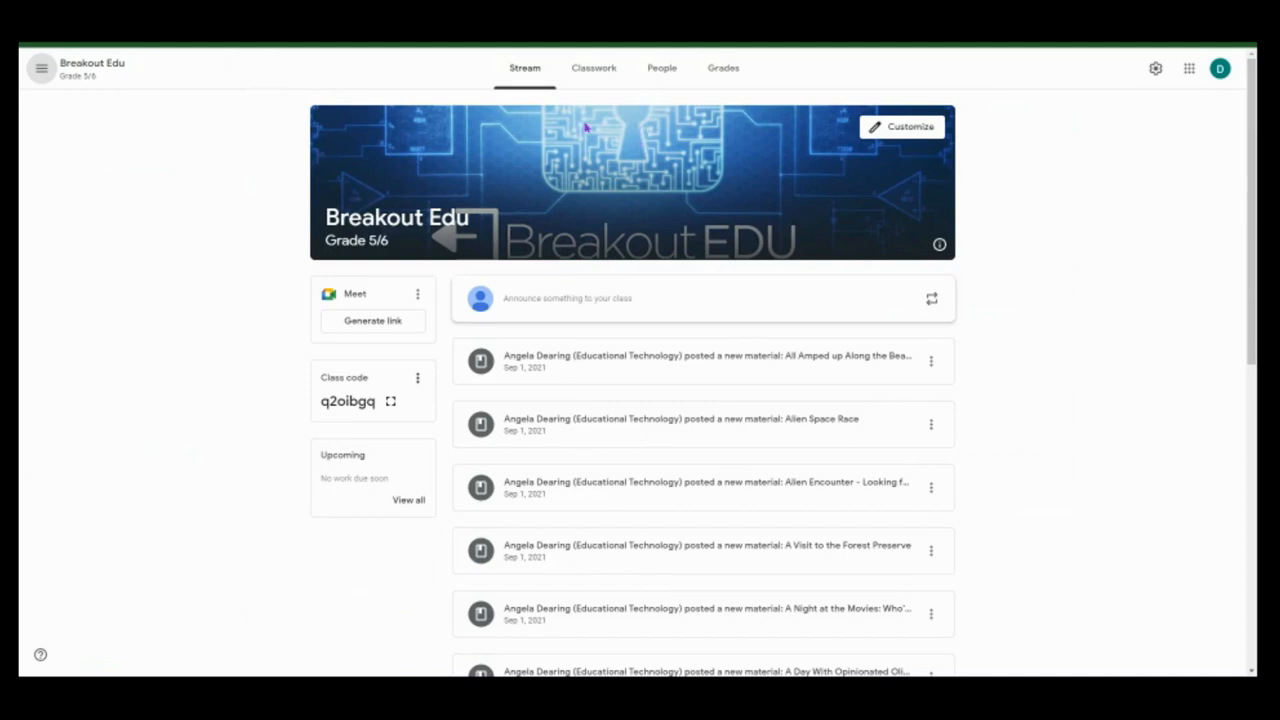
scroll(586, 489, "down", 2)
scroll(586, 486, "up", 2)
scroll(990, 394, "down", 5)
scroll(990, 394, "up", 5)
- View the work to review across all classes, checking the reviewed work and the available class filters
left_click(43, 70)
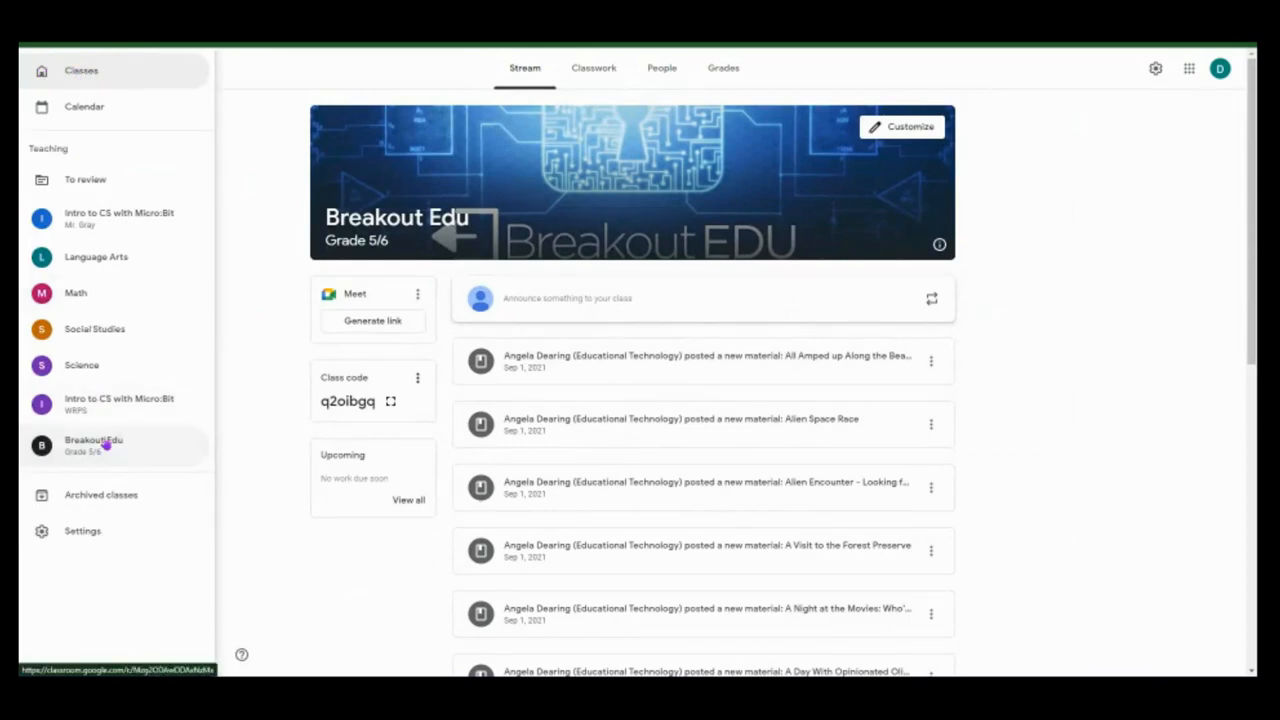
left_click(82, 181)
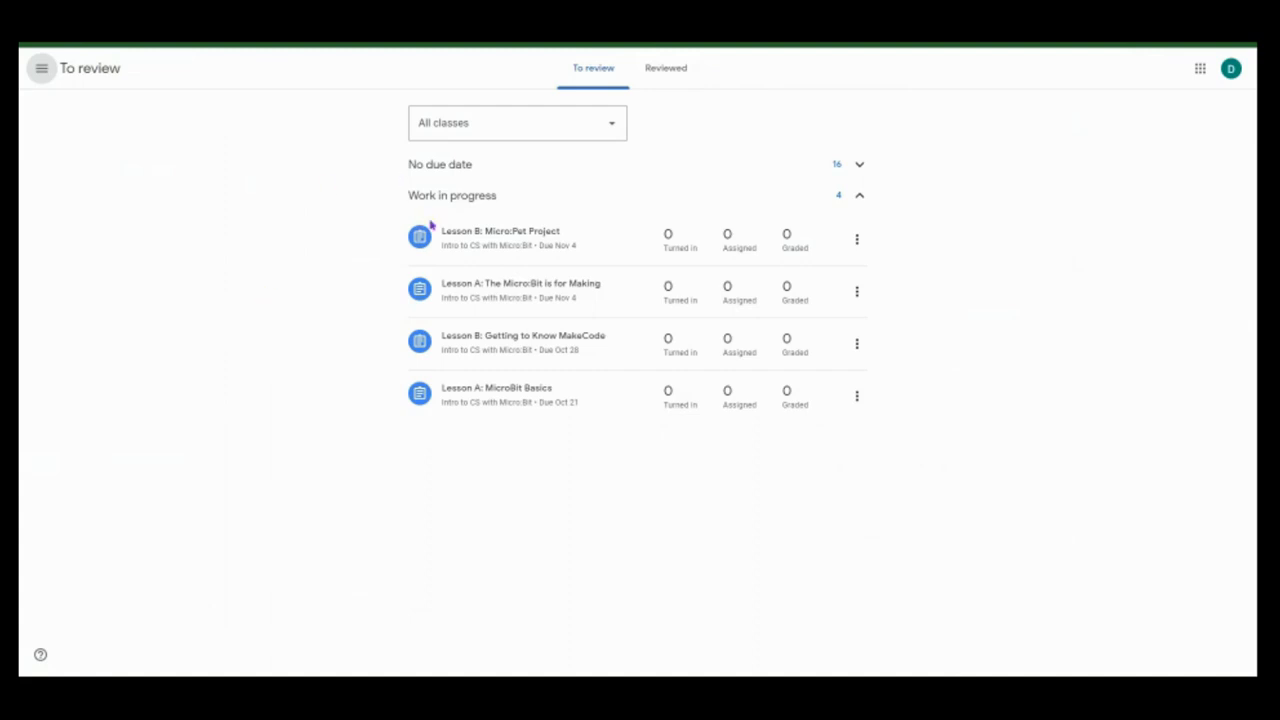
left_click(672, 75)
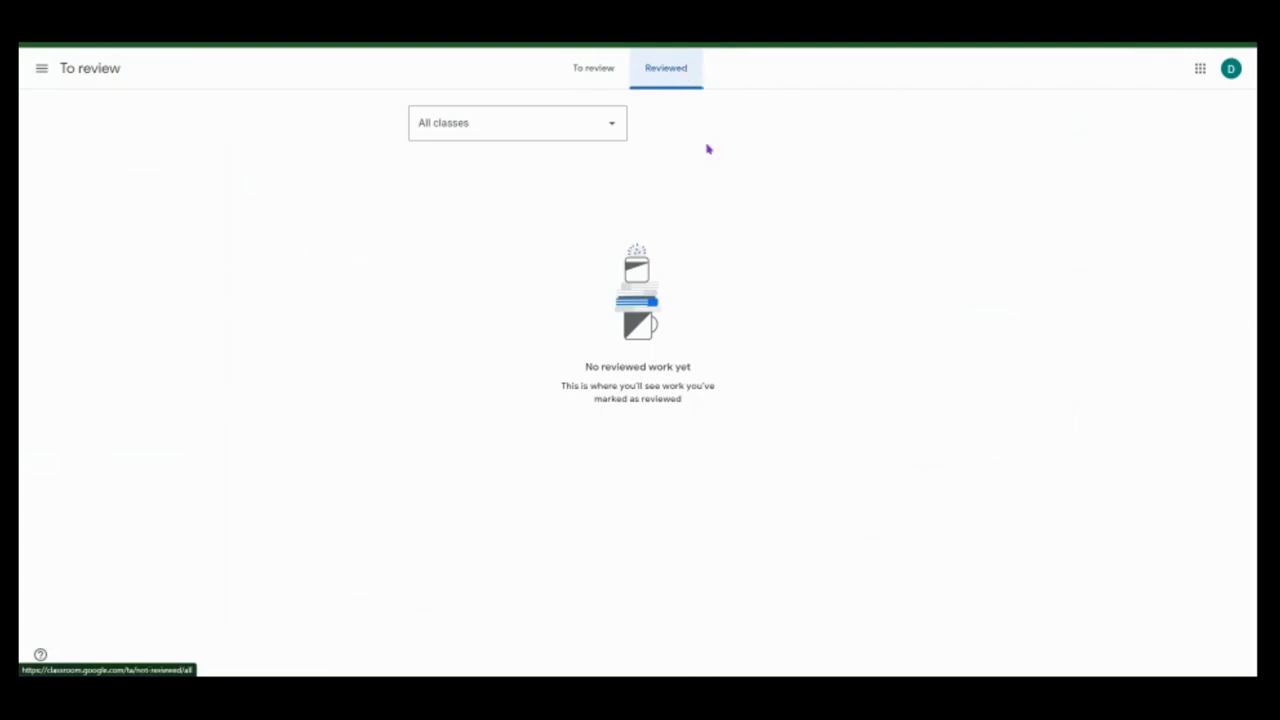
left_click(596, 70)
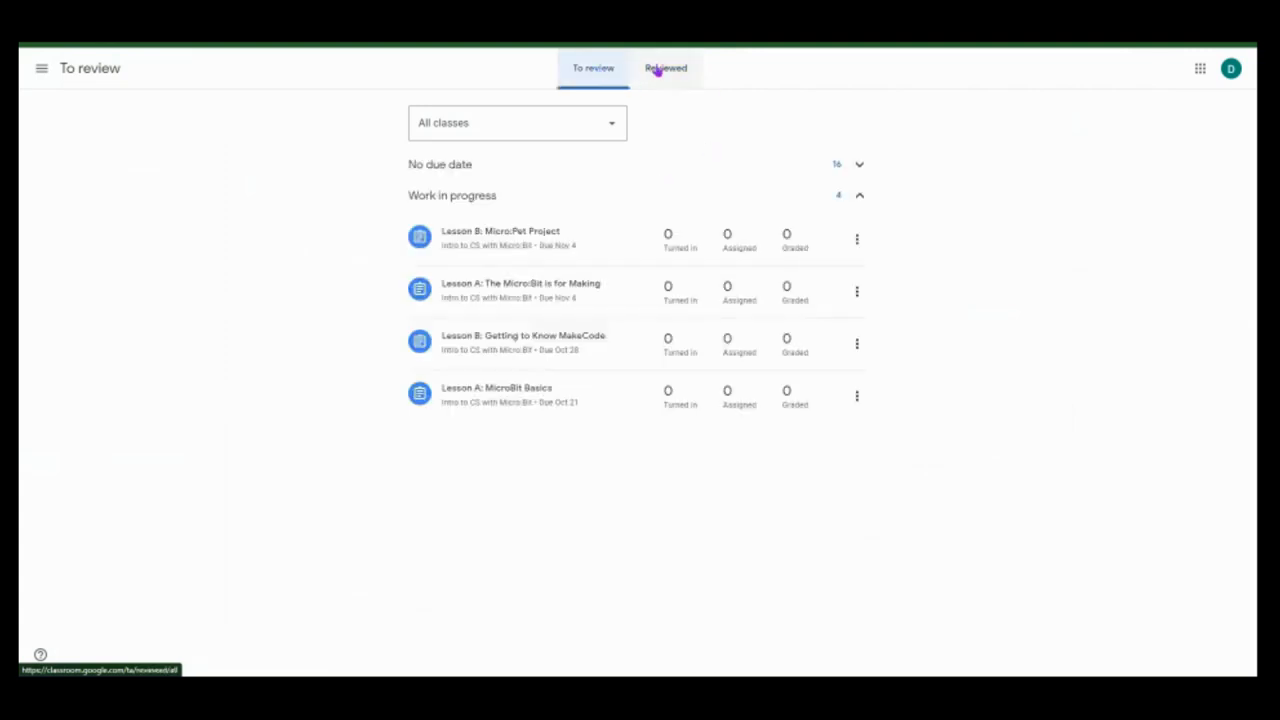
left_click(614, 122)
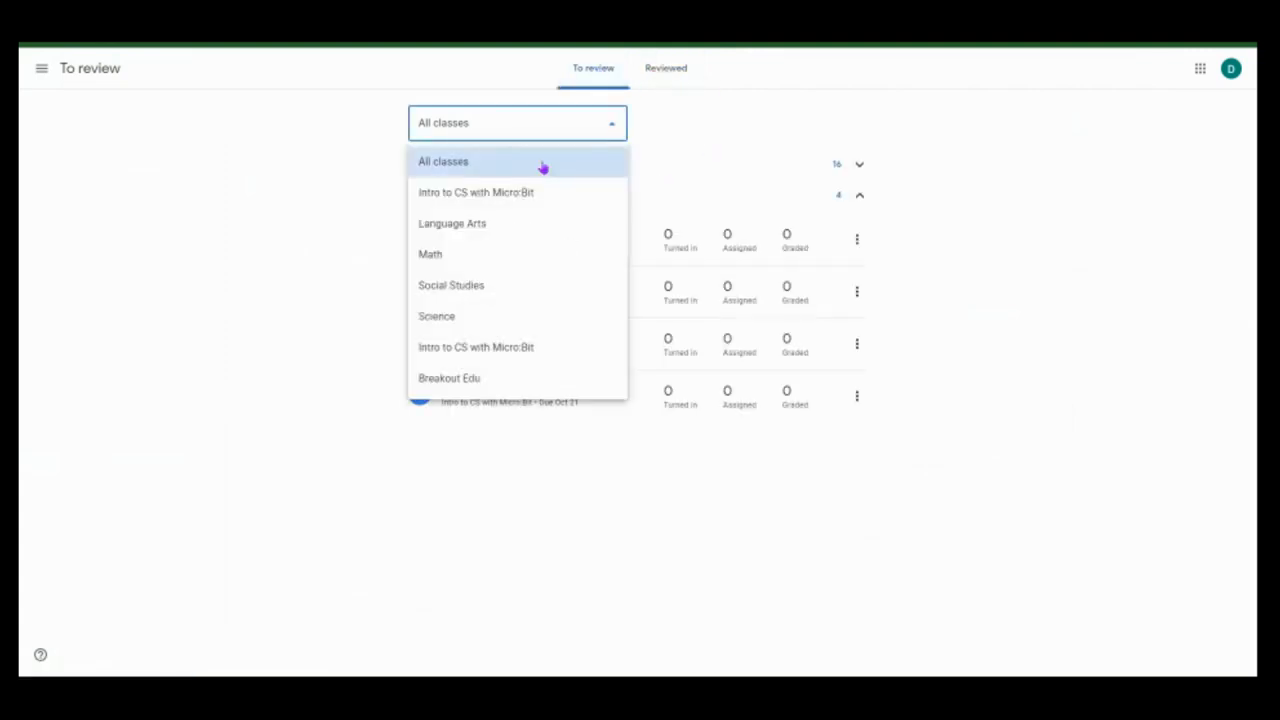
left_click(651, 187)
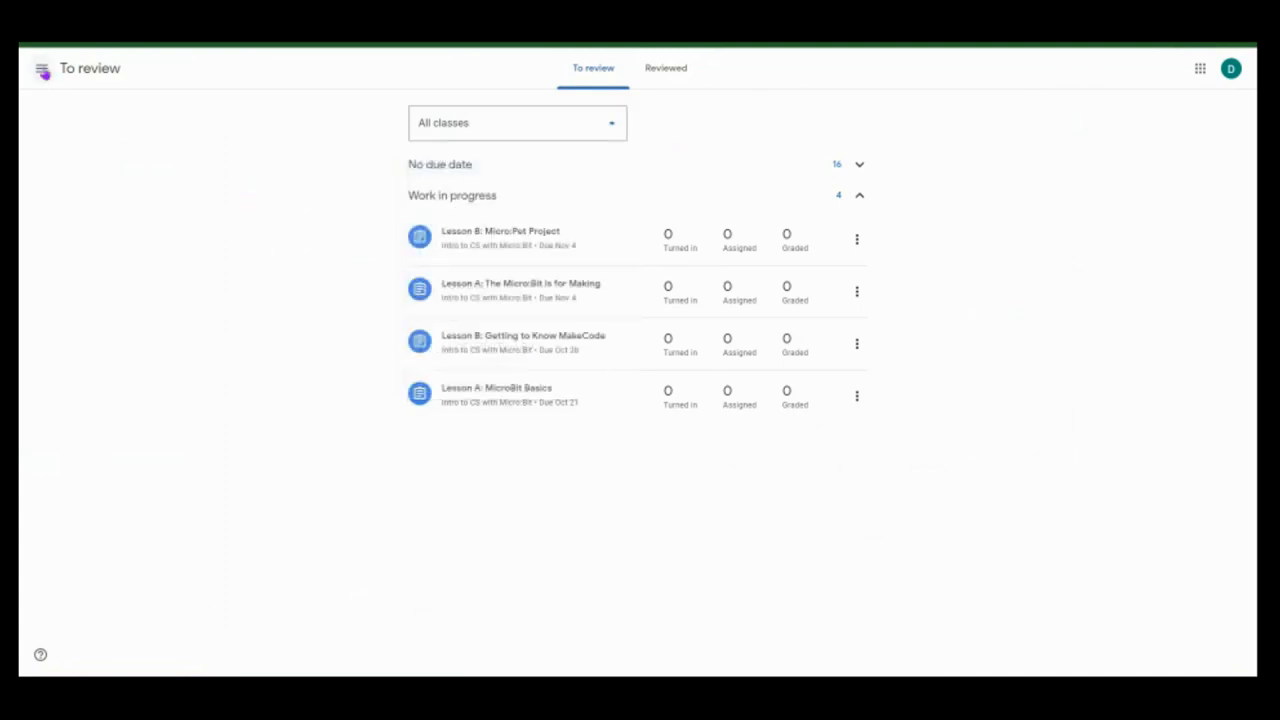
- Visit the Math class's stream from the class list, and return to the overview of all classes
left_click(41, 68)
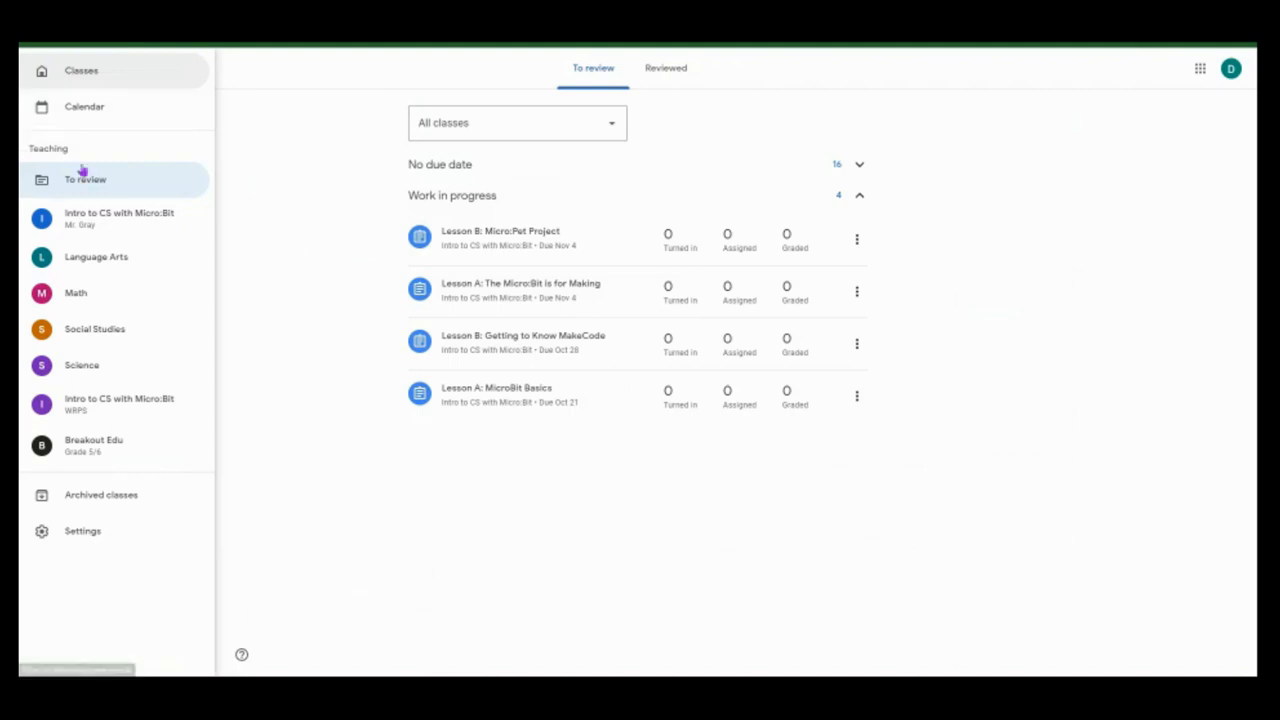
left_click(83, 293)
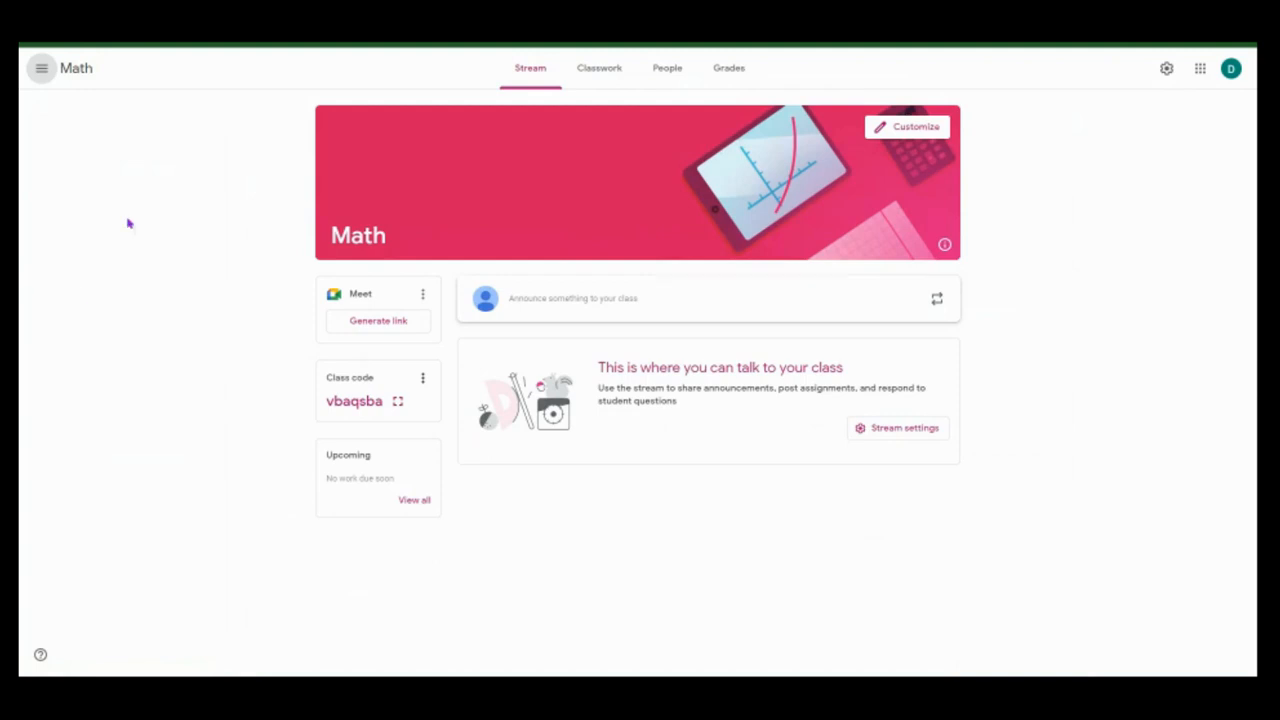
left_click(42, 69)
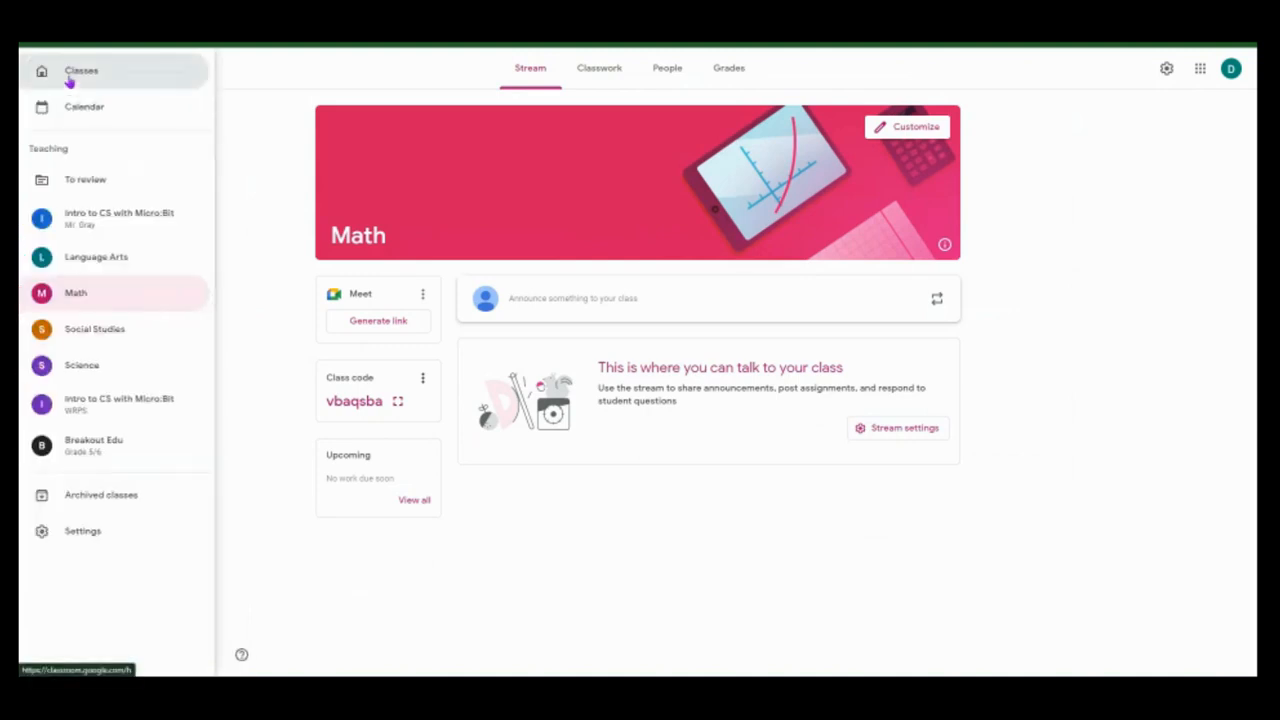
left_click(62, 74)
- View the fields of the form for creating a class, and cancel it without creating one
left_click(1166, 68)
left_click(1127, 131)
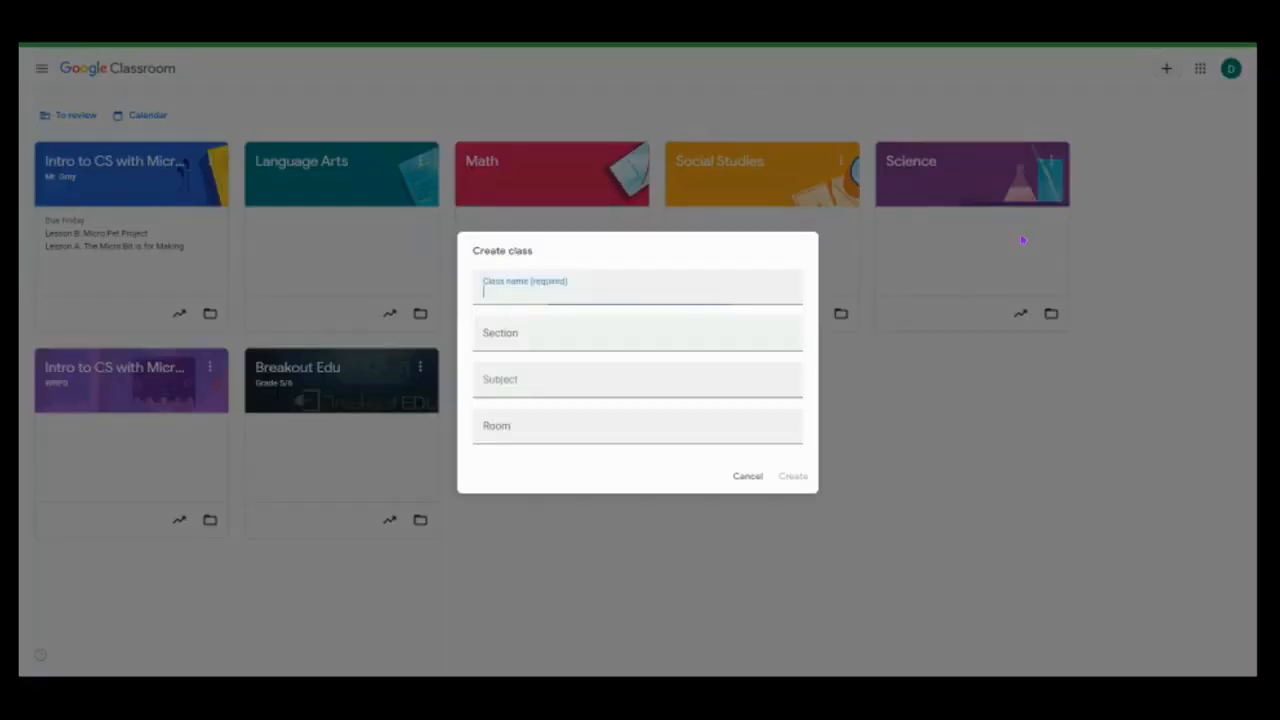
left_click(747, 477)
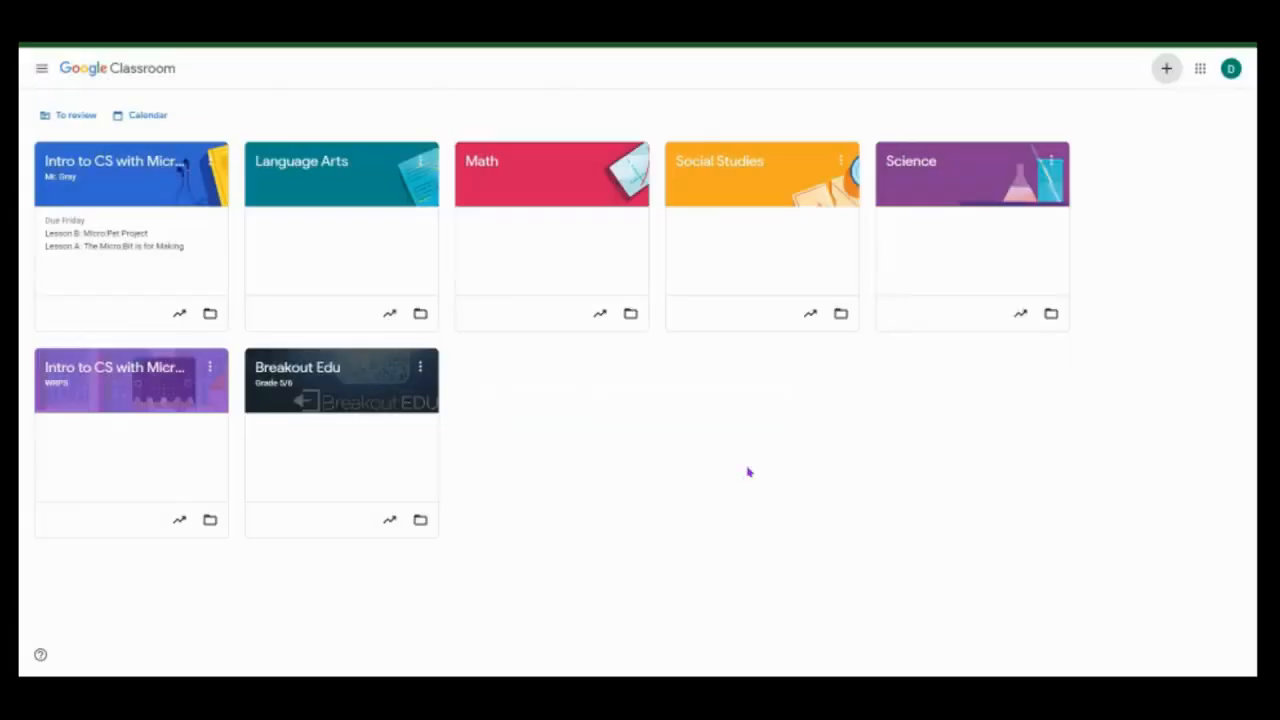
- Open the Math class and save teal as its theme color, keeping the current header image
left_click(508, 176)
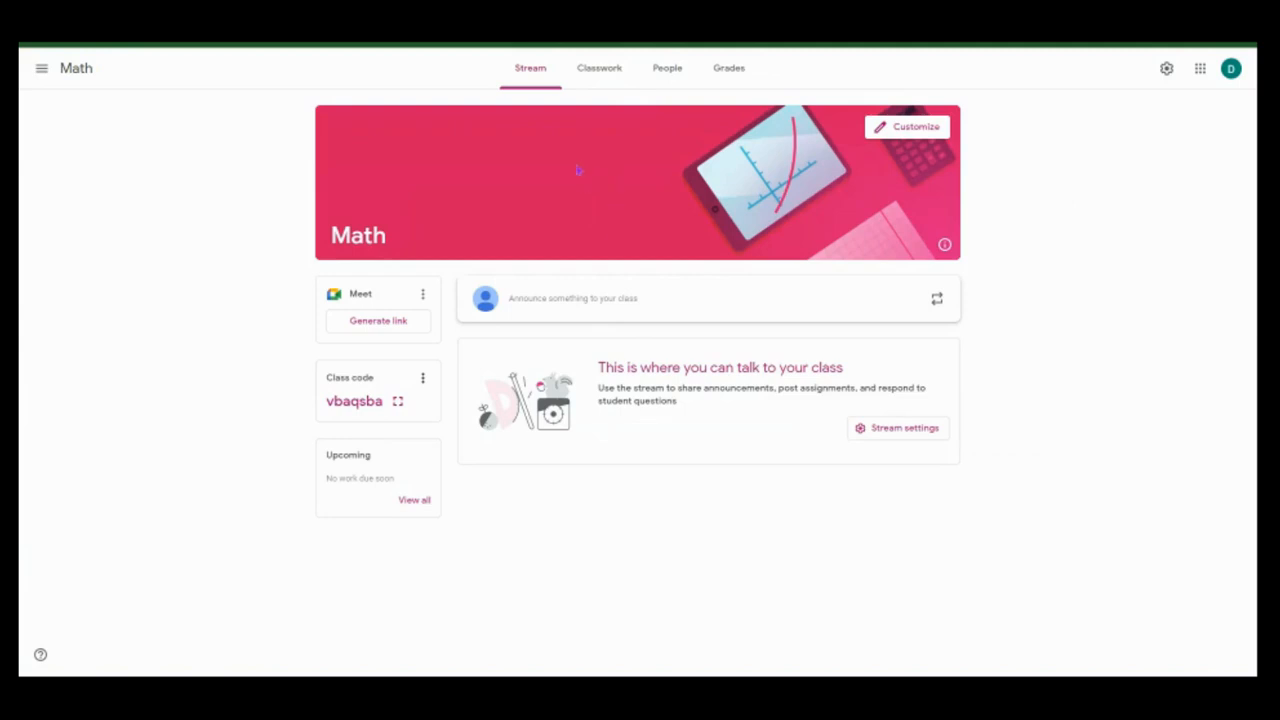
left_click(912, 130)
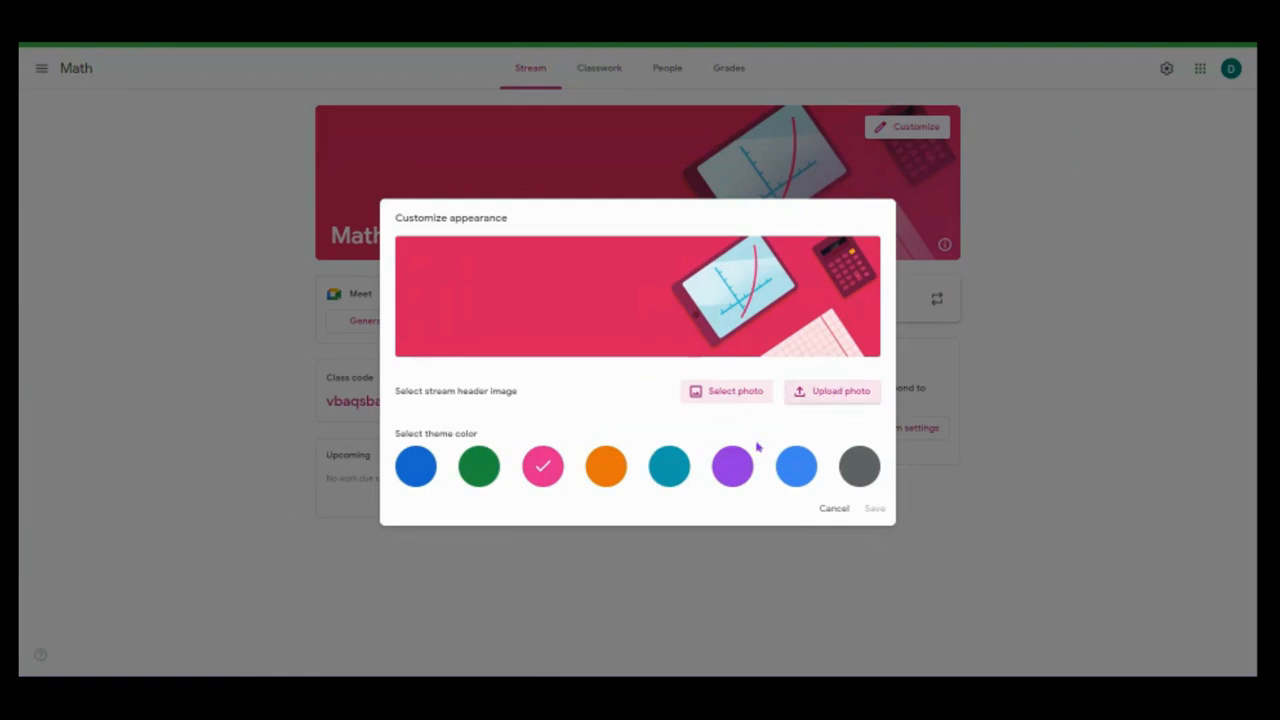
left_click(668, 470)
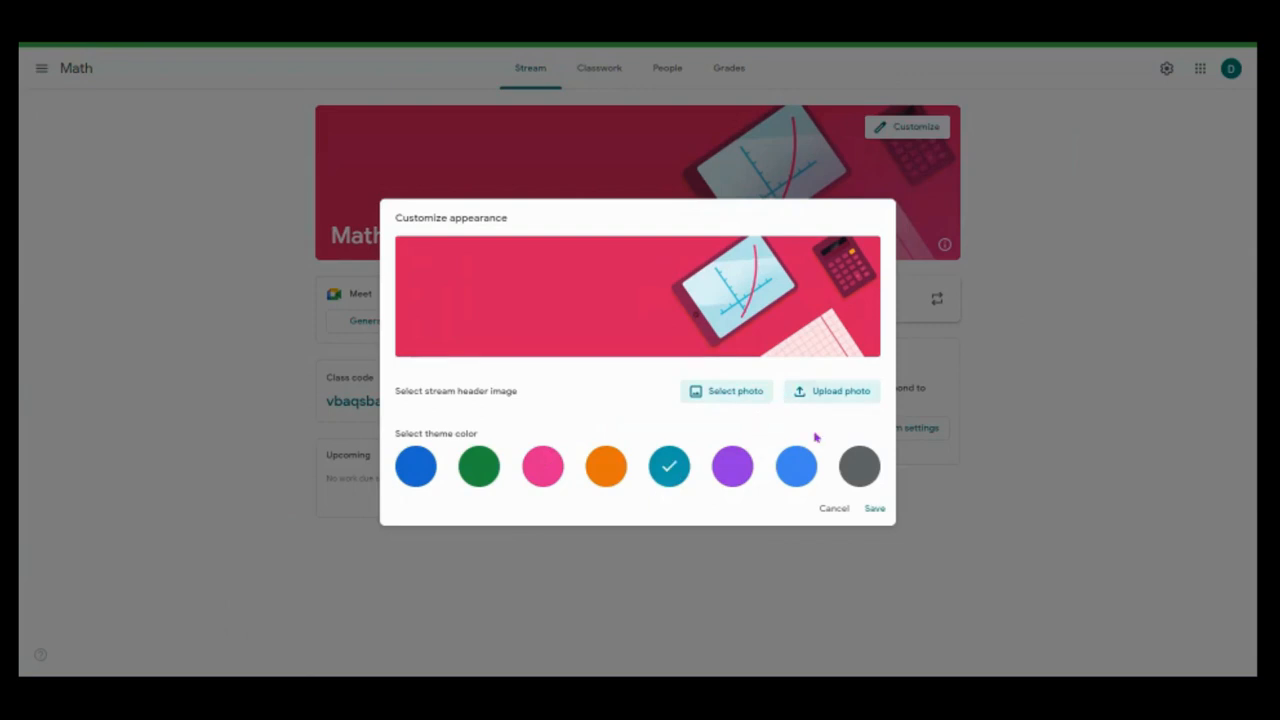
left_click(862, 515)
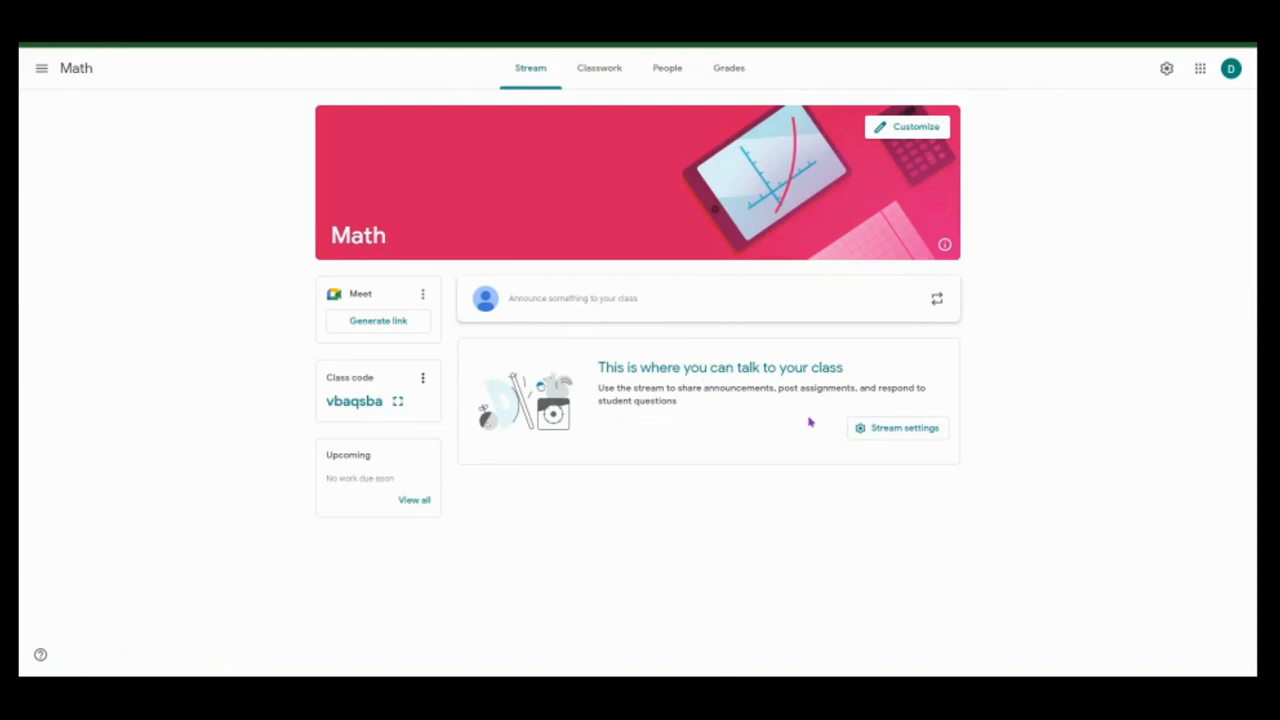
- Open the Math class's stream settings and review the class details fields, such as description, section, room and subject
left_click(869, 431)
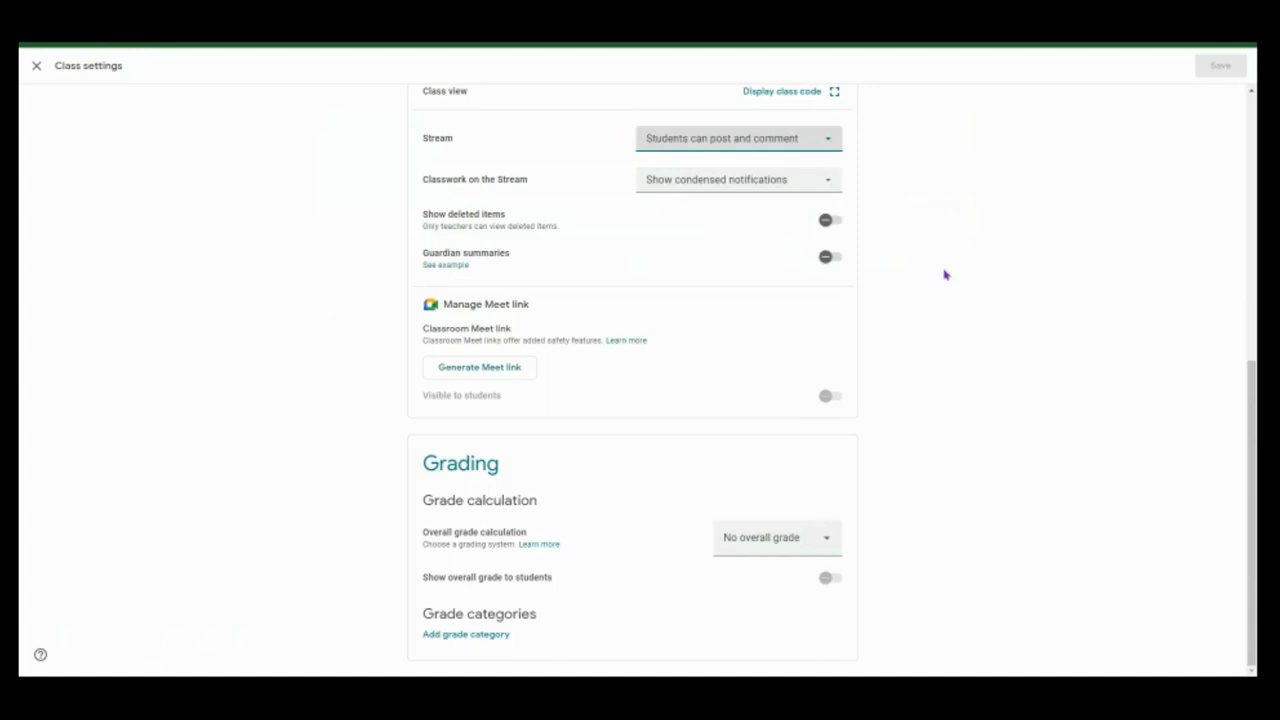
scroll(951, 290, "up", 5)
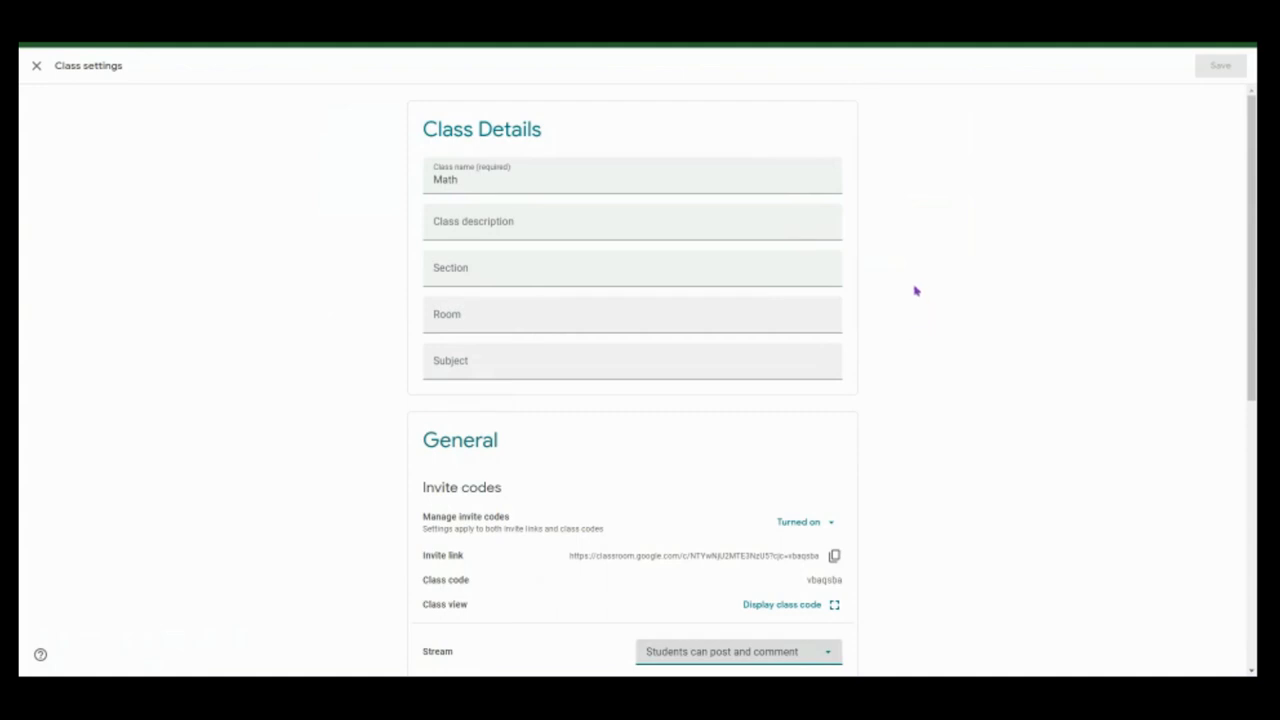
left_click(539, 233)
scroll(960, 346, "down", 2)
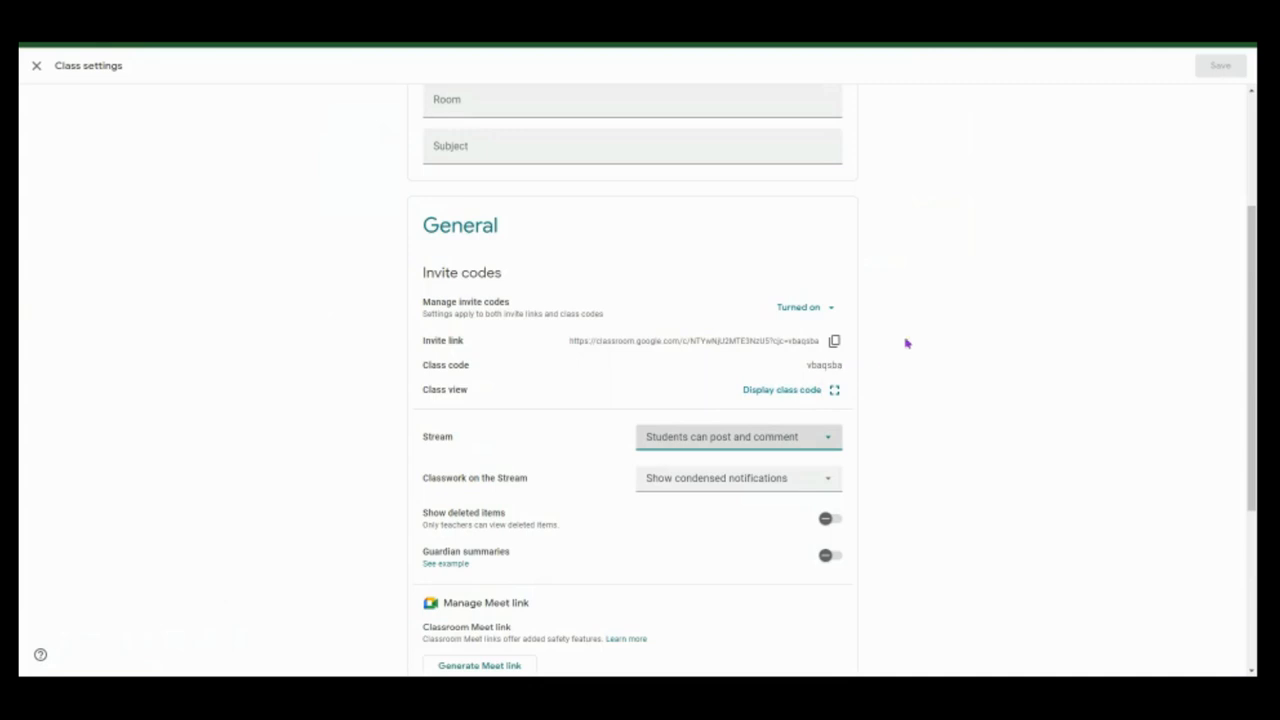
- Check the turn-off and reset options for the invite codes, and view the enlarged class code
left_click(831, 310)
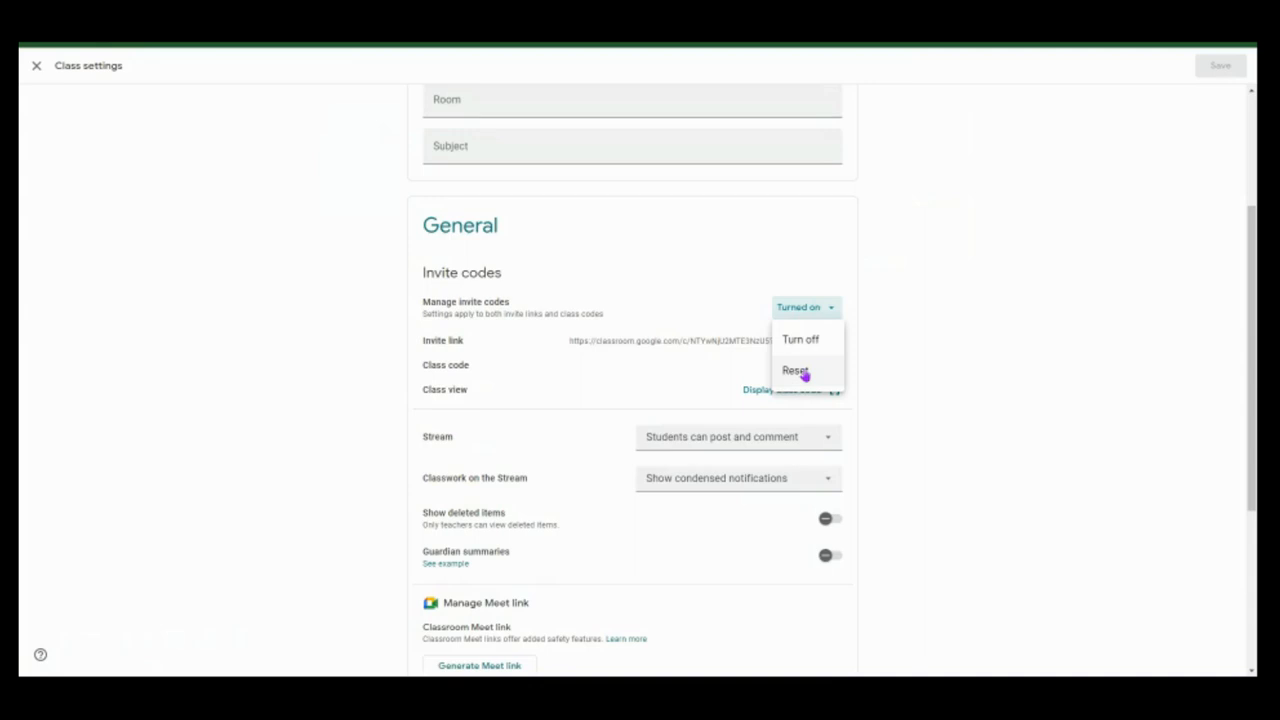
left_click(871, 375)
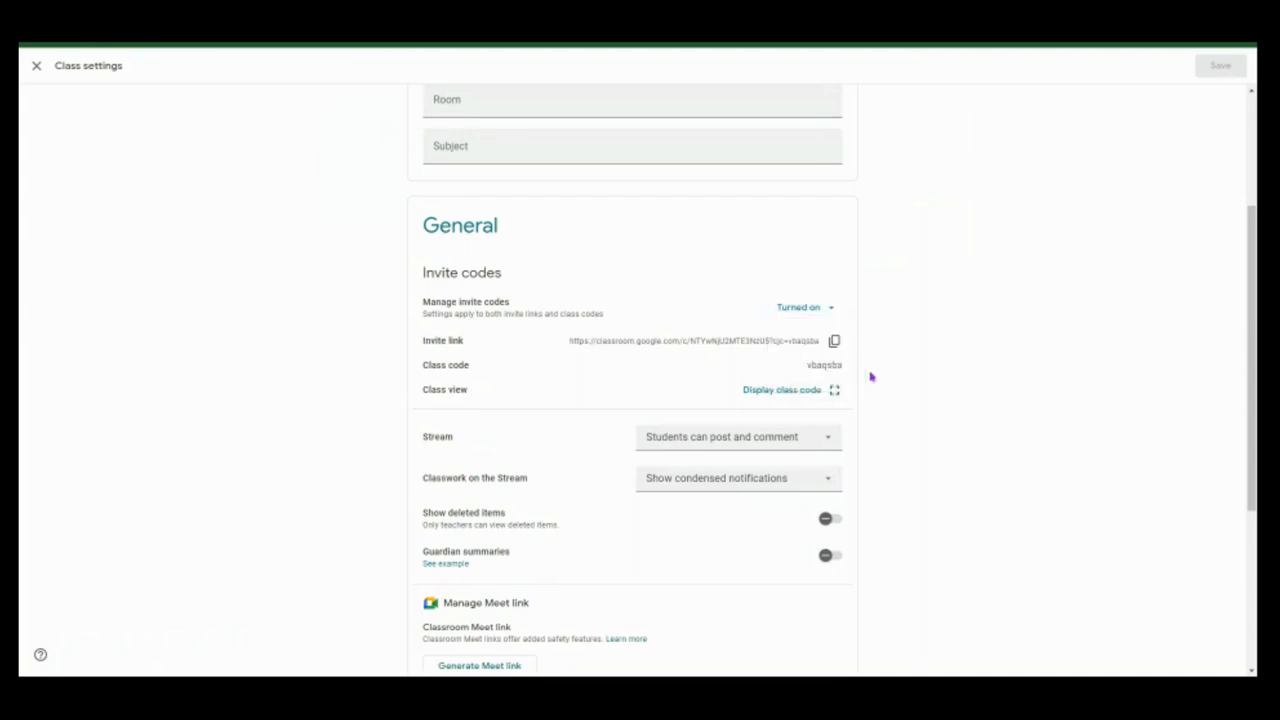
left_click(786, 397)
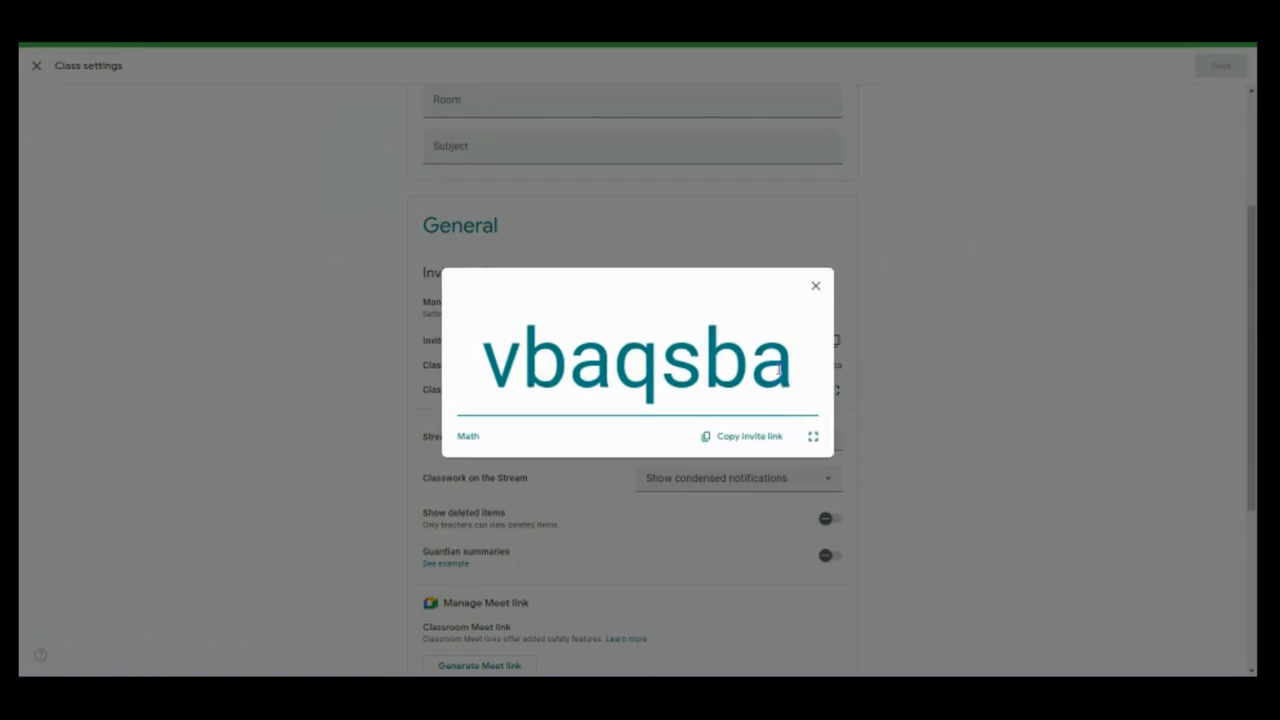
left_click(815, 288)
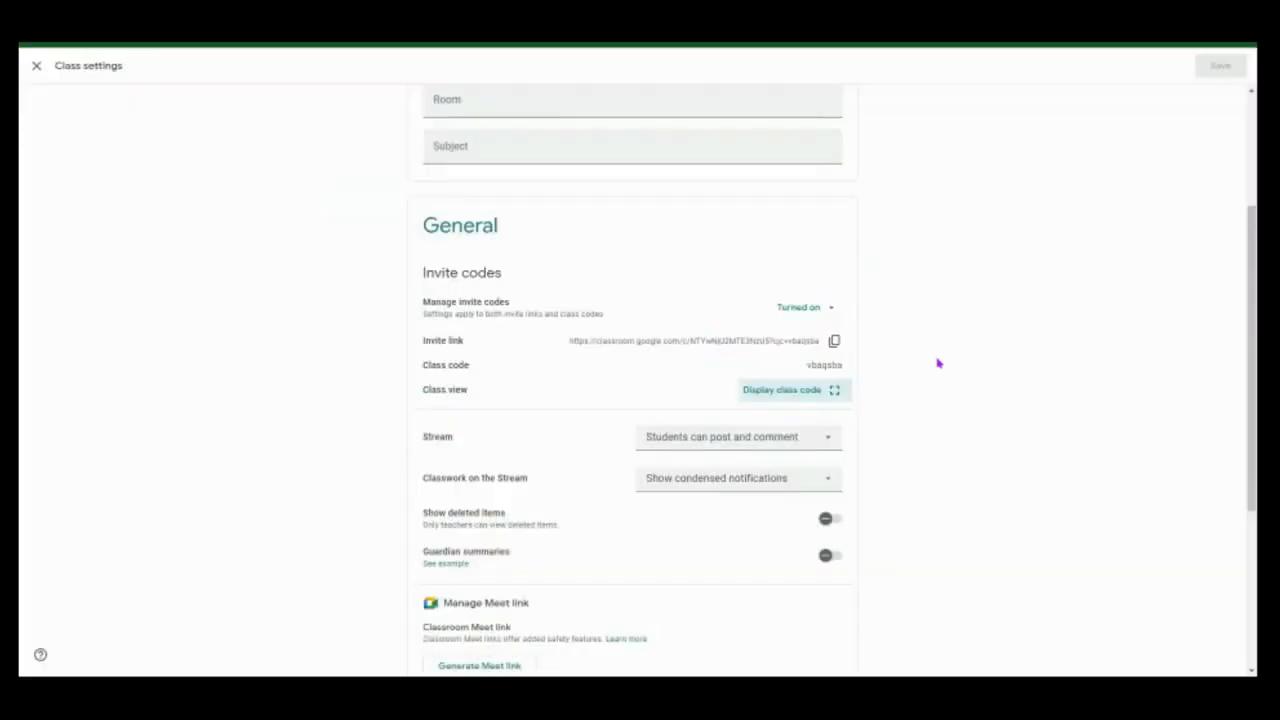
- Set the Stream to "Only teachers can post or comment" and Classwork on the Stream to "Hide notifications"
scroll(913, 352, "down", 1)
scroll(913, 352, "down", 1)
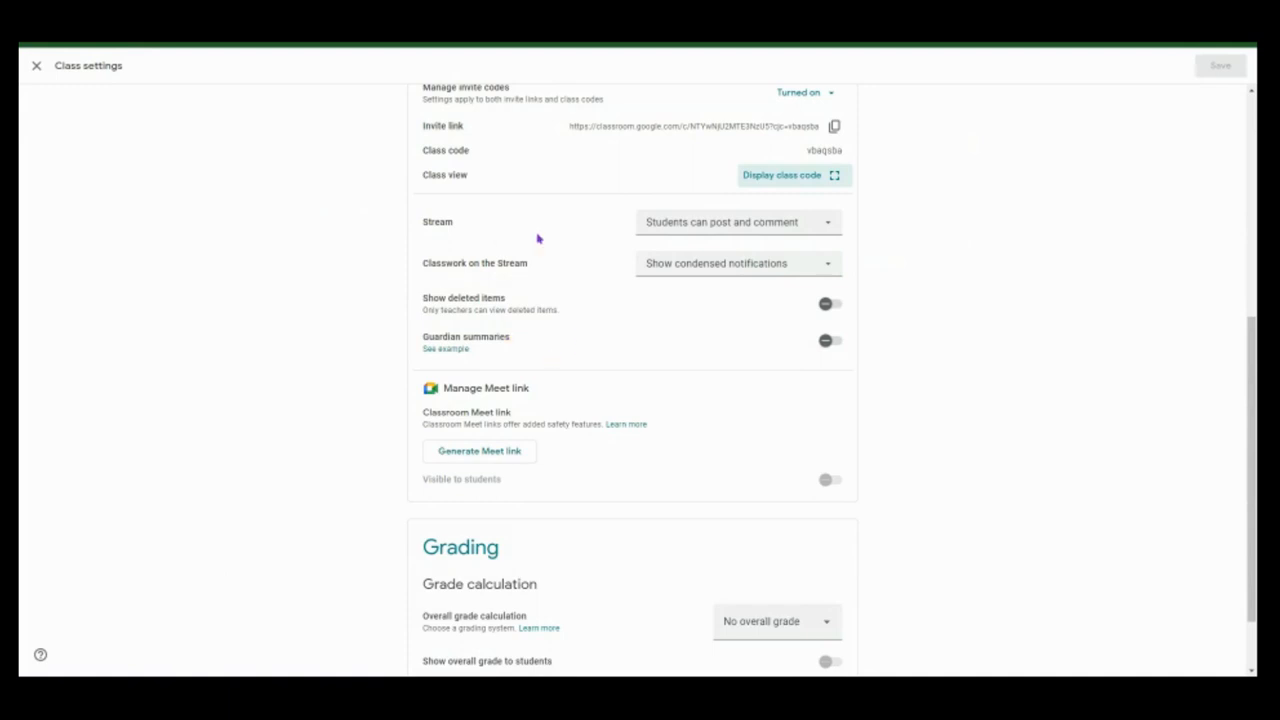
left_click(663, 233)
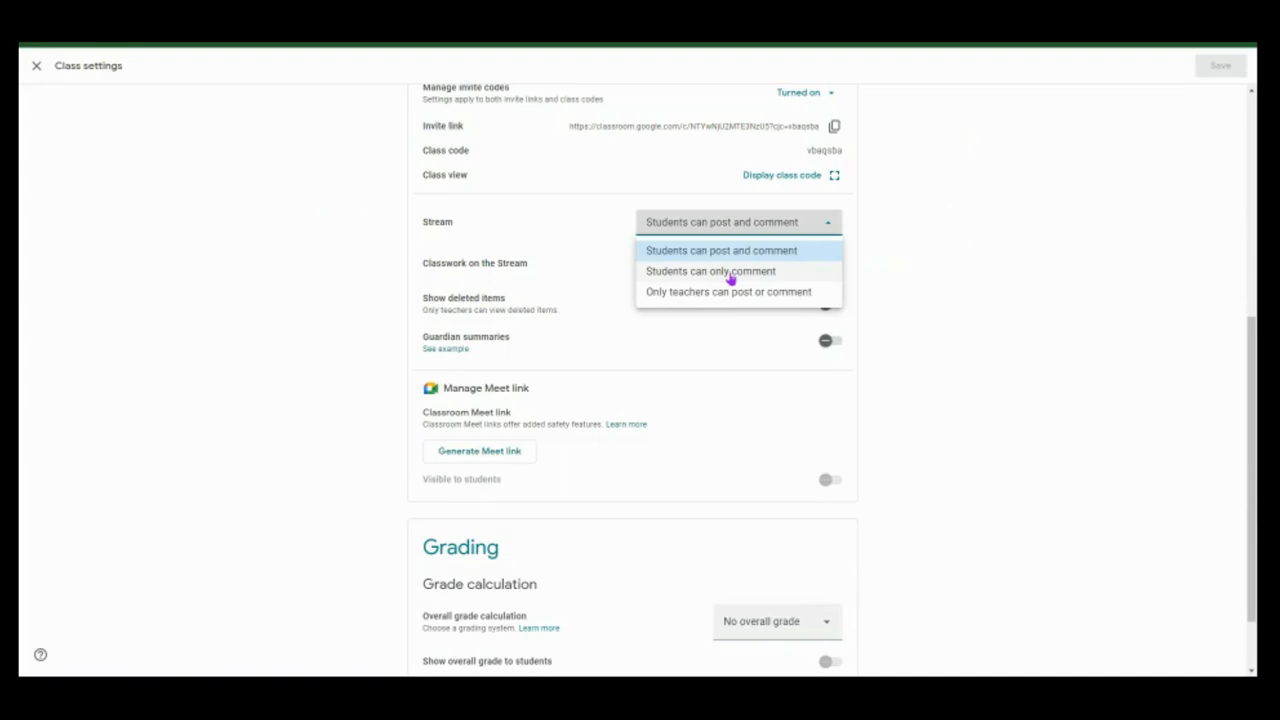
left_click(703, 293)
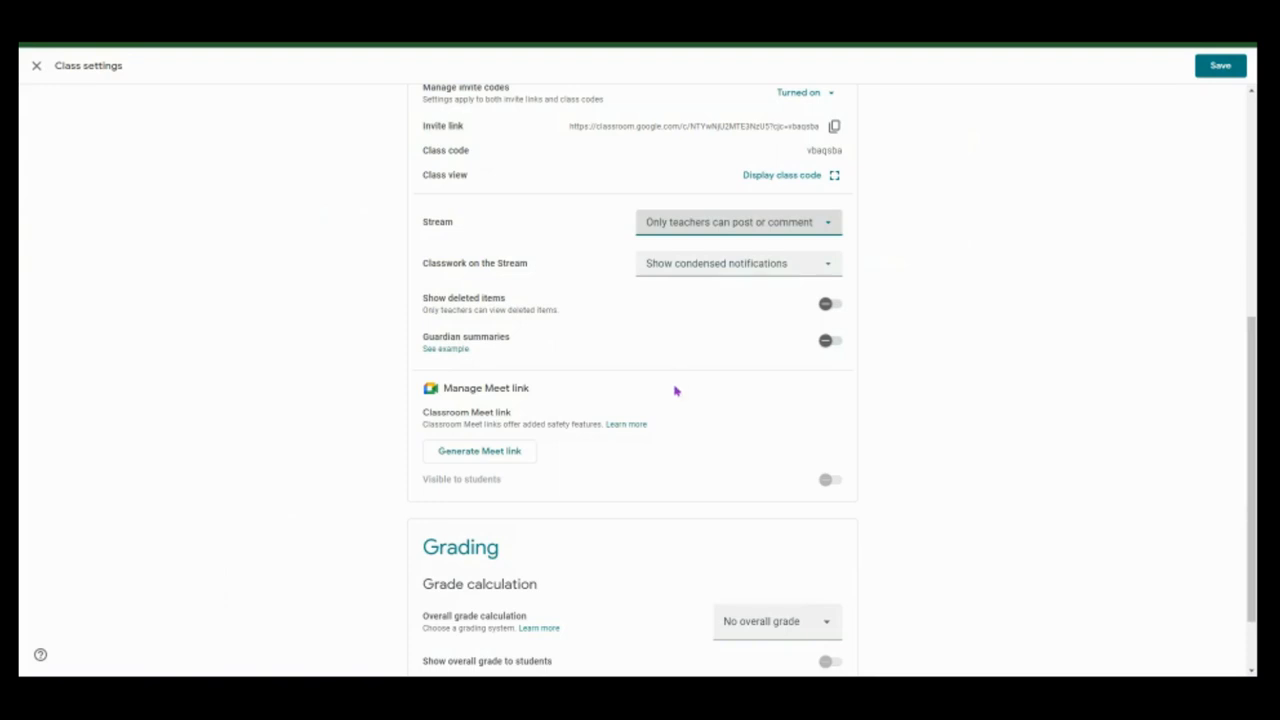
left_click(710, 235)
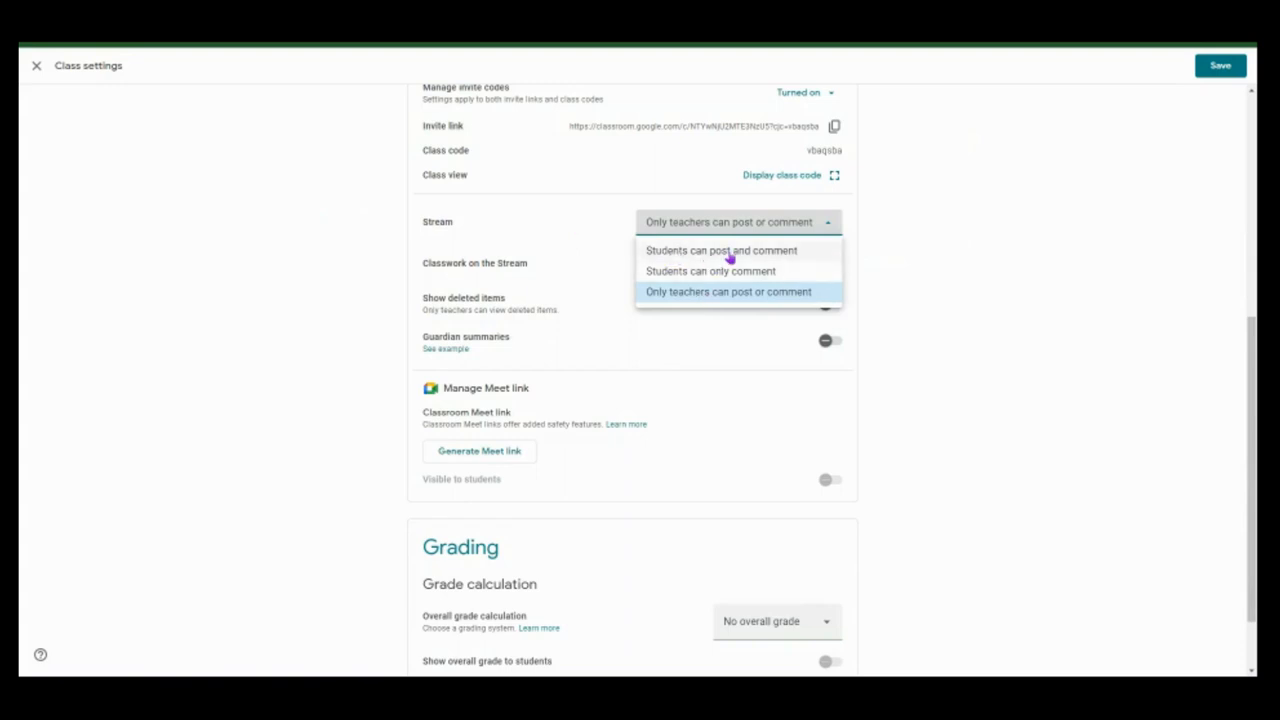
left_click(590, 228)
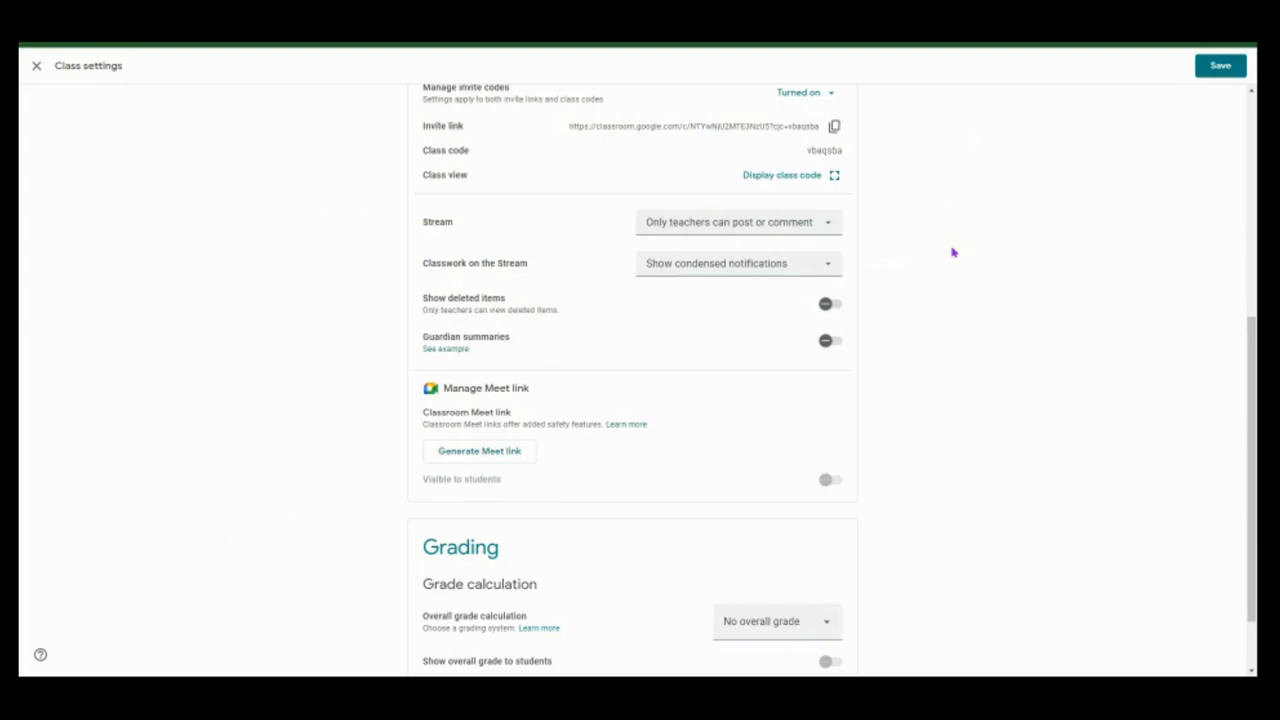
left_click(825, 268)
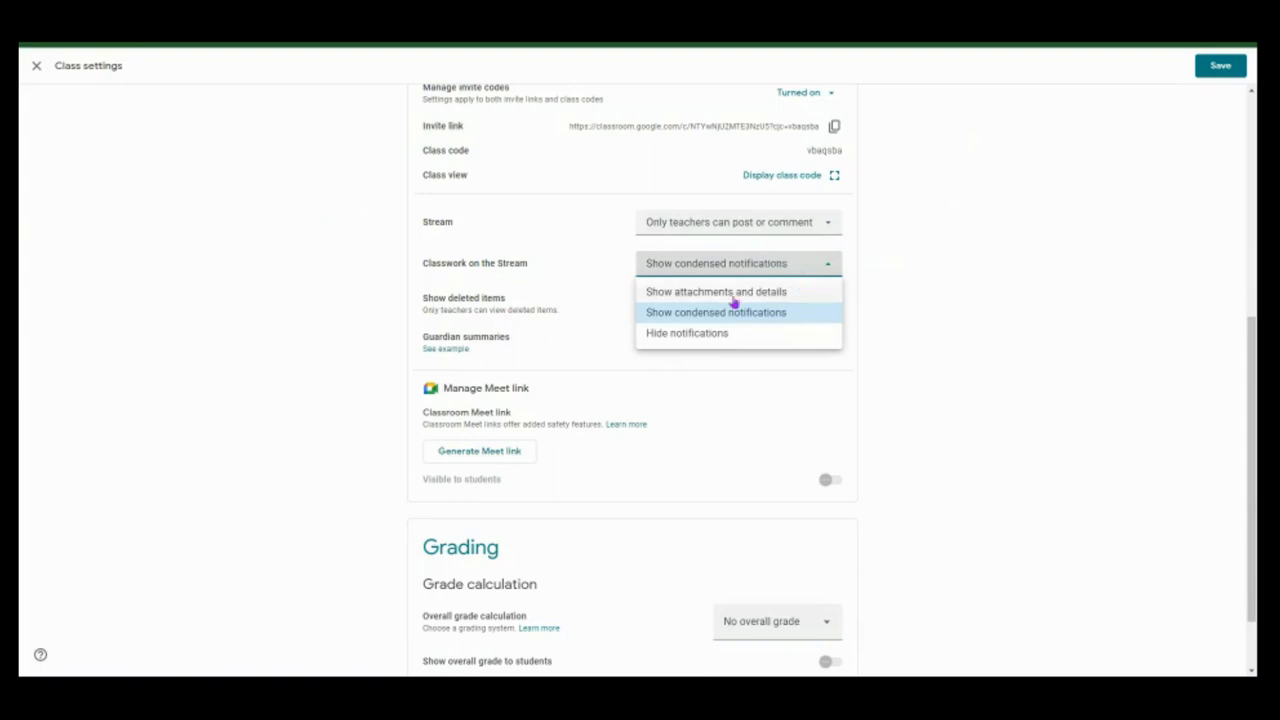
left_click(672, 336)
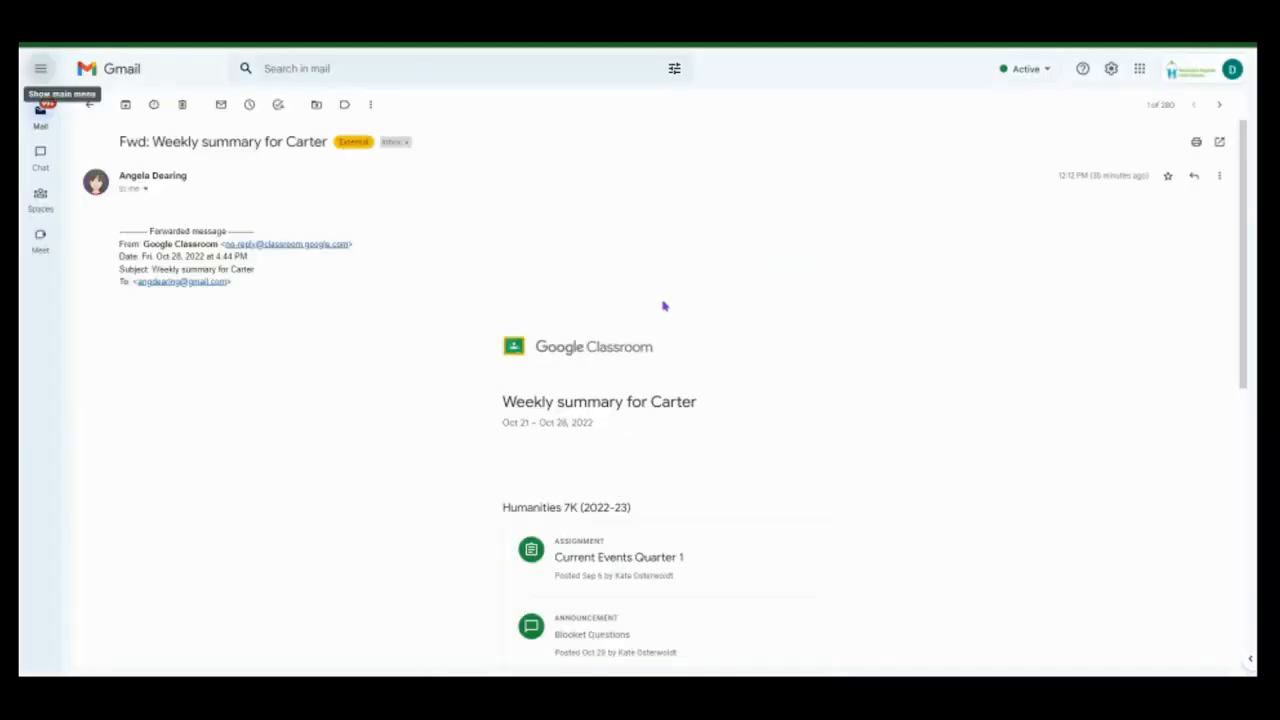
- Read through the forwarded weekly guardian summary email in Gmail as an example, and leave the message
scroll(763, 366, "down", 3)
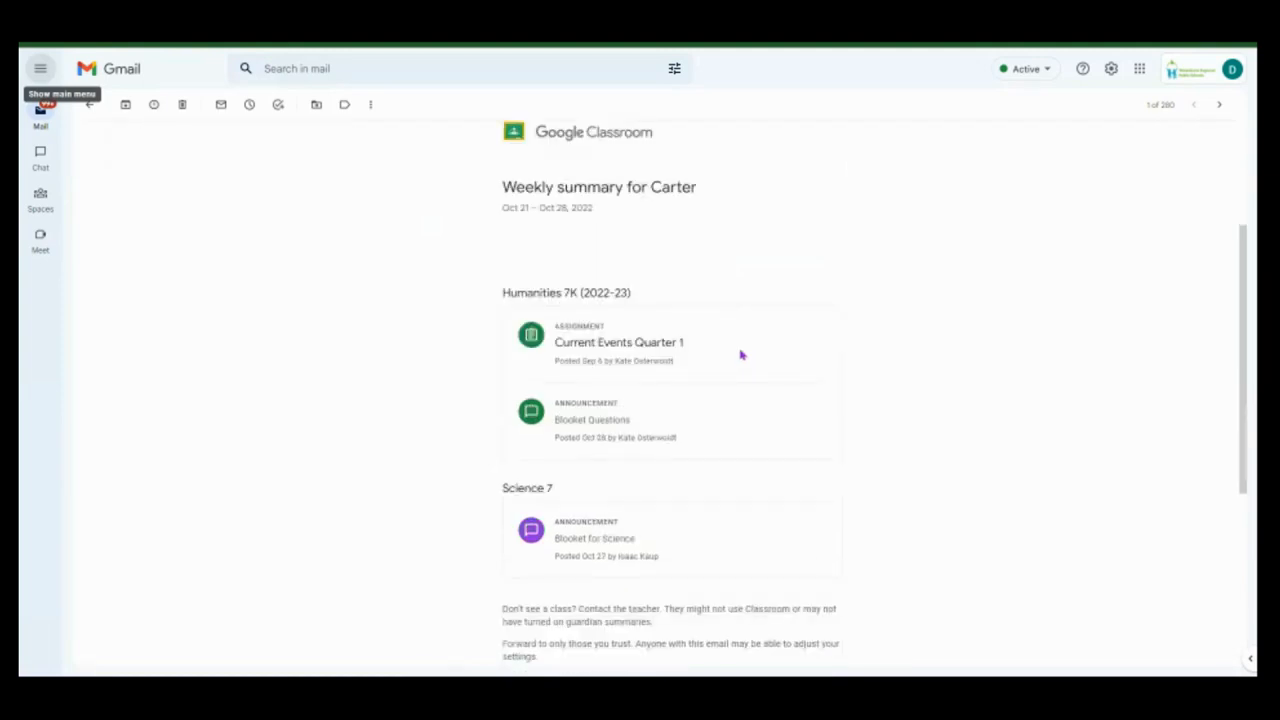
scroll(741, 354, "down", 2)
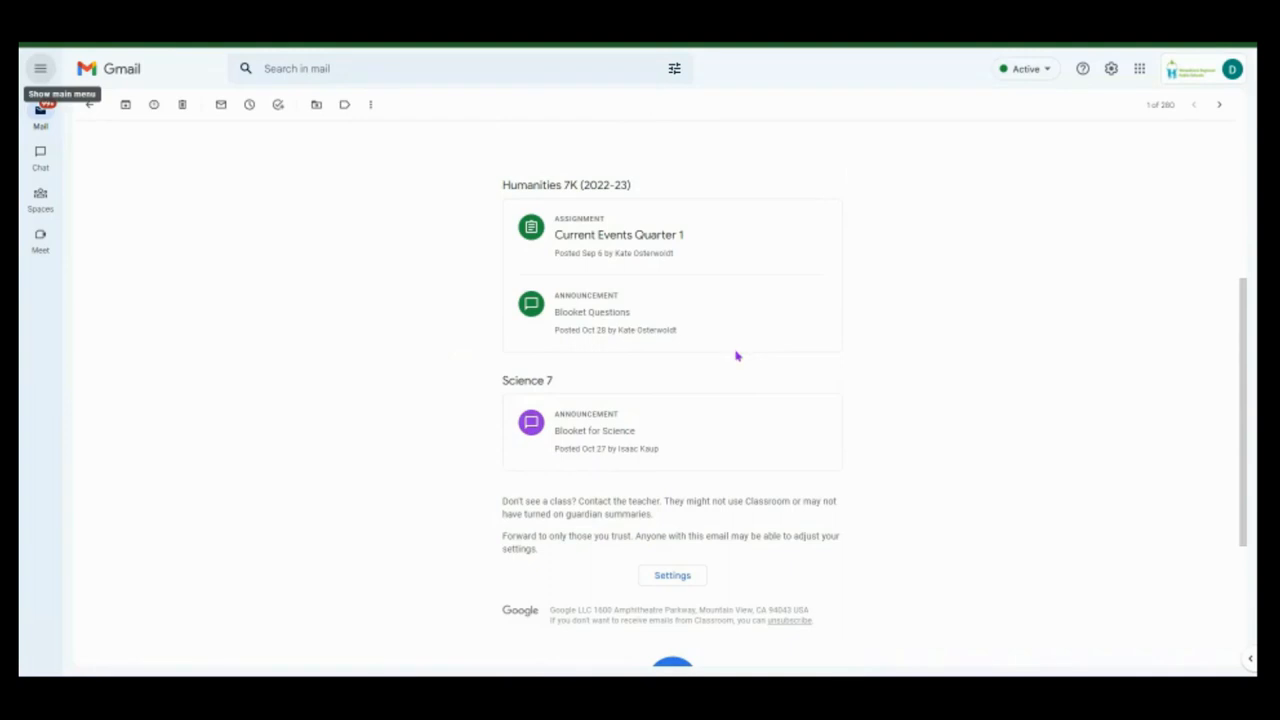
scroll(736, 356, "up", 2)
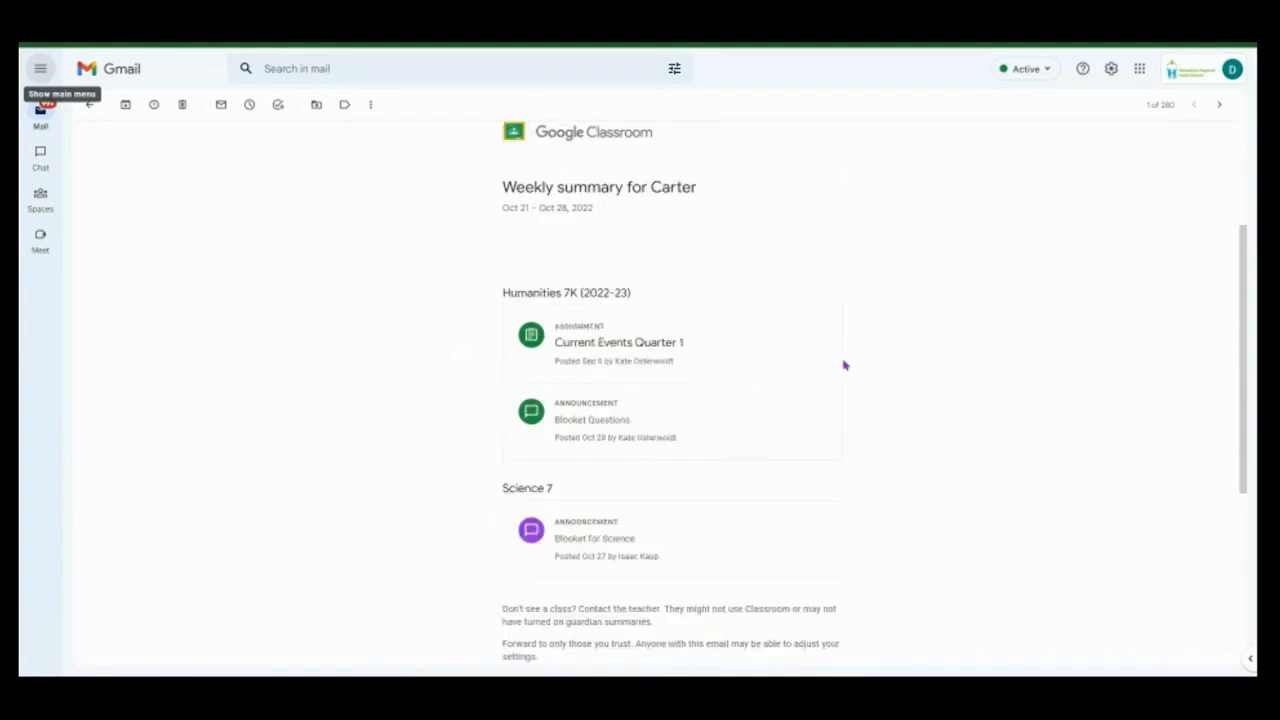
scroll(413, 292, "up", 4)
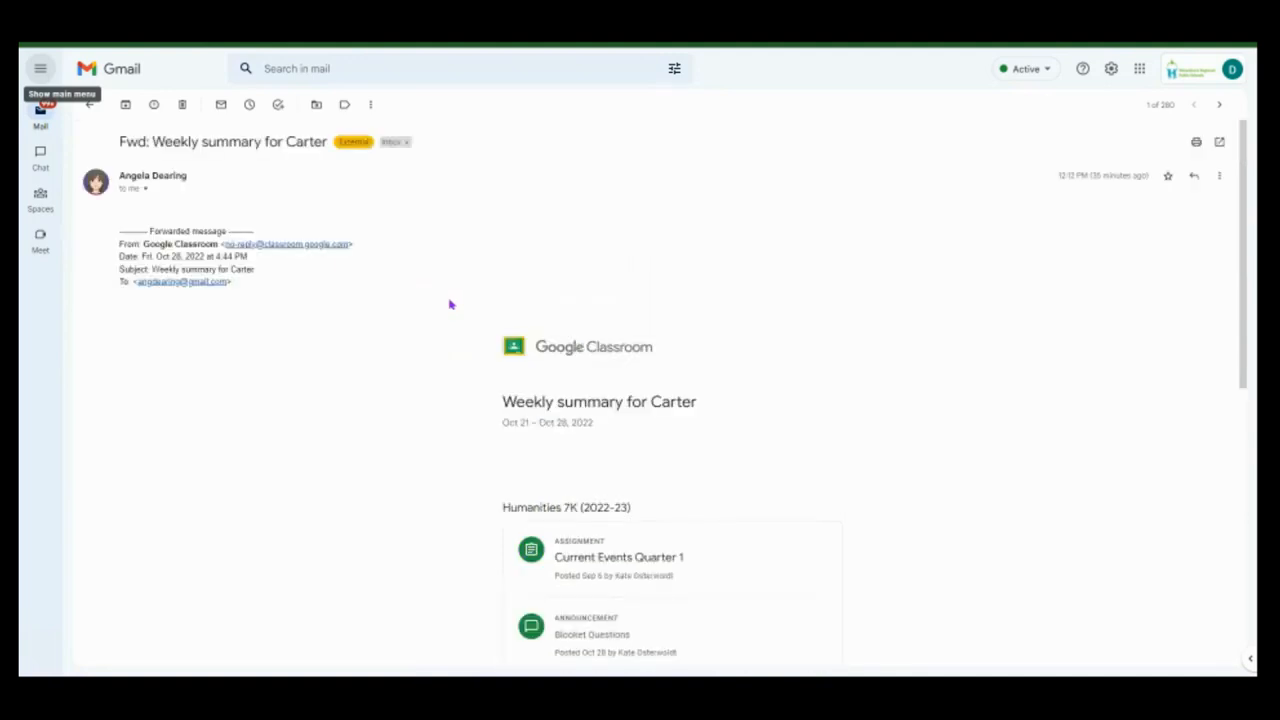
scroll(457, 497, "down", 3)
scroll(457, 471, "up", 3)
left_click(89, 105)
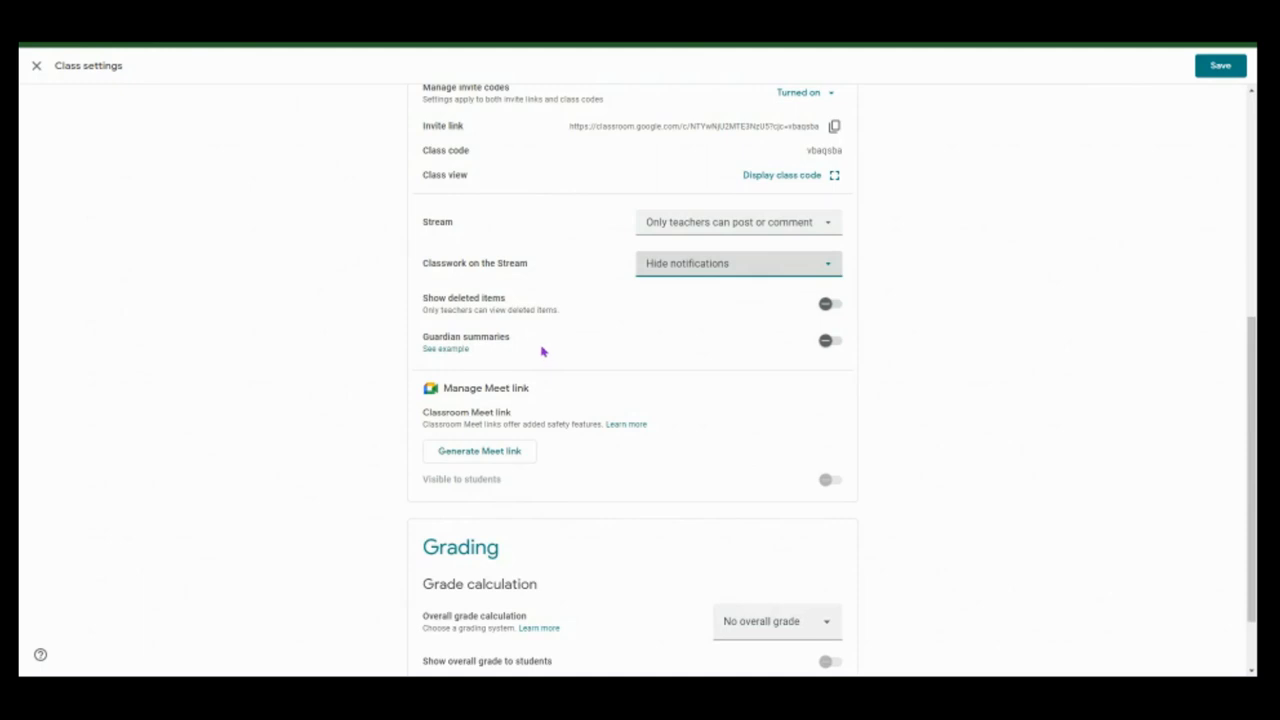
- Review the overall grade calculation options in the Math class's grading settings without choosing another one
scroll(547, 321, "down", 1)
scroll(550, 322, "down", 1)
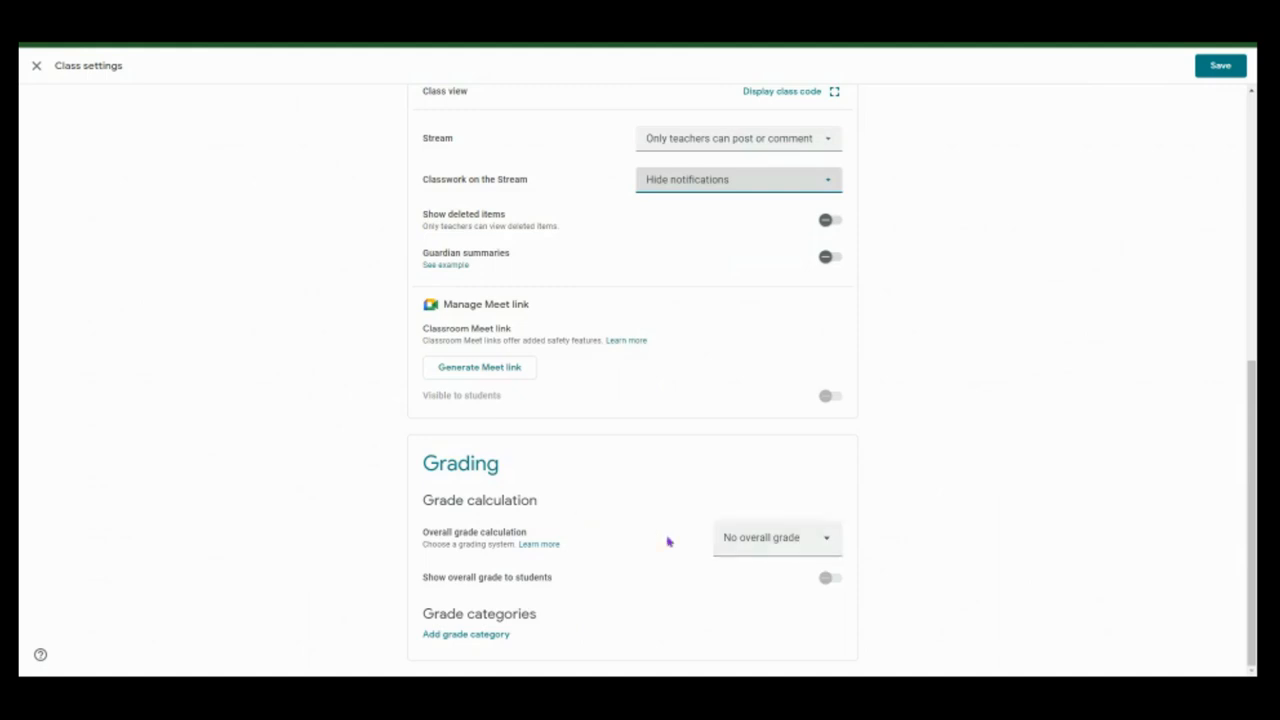
left_click(774, 538)
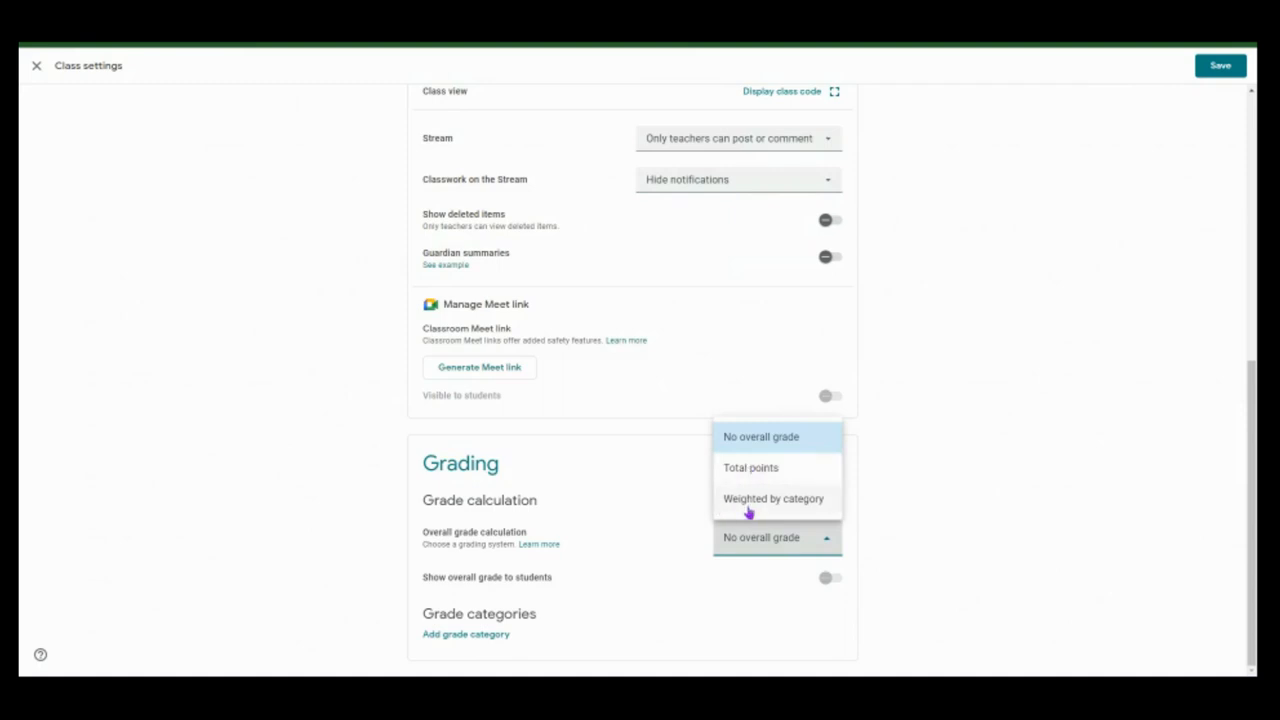
left_click(636, 486)
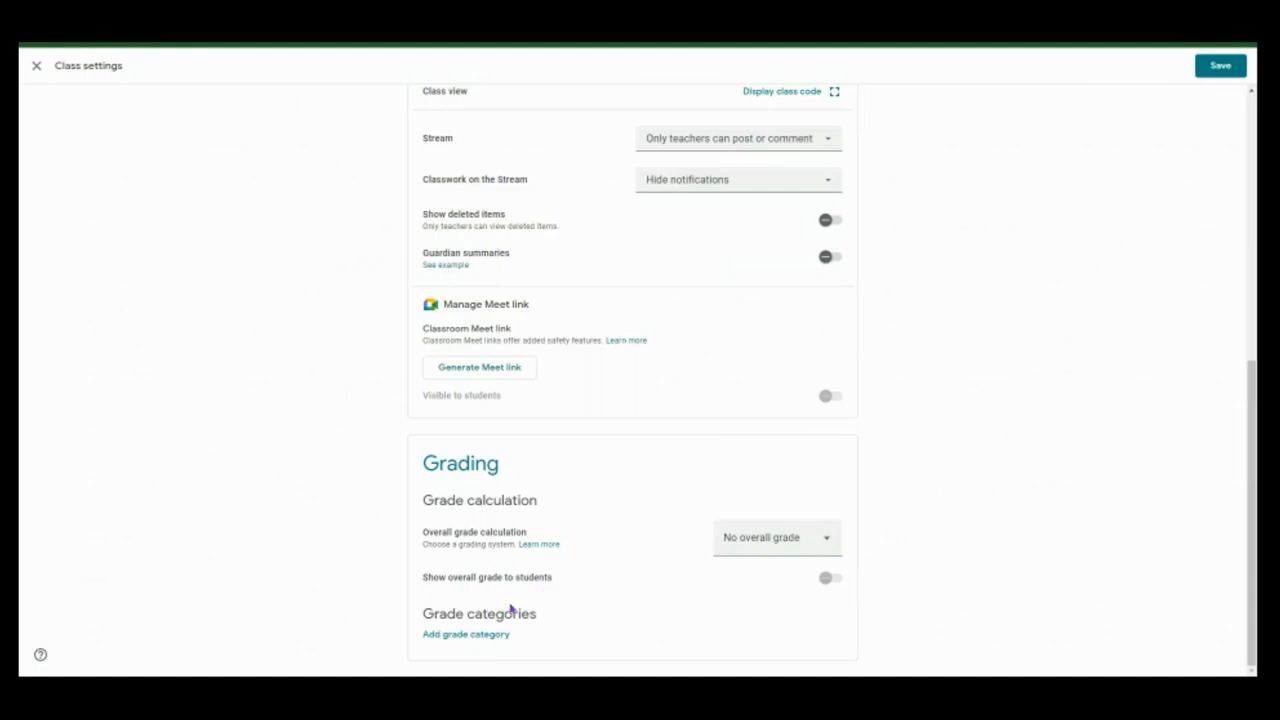
- Look over the Math class settings once more and save them
scroll(686, 392, "up", 6)
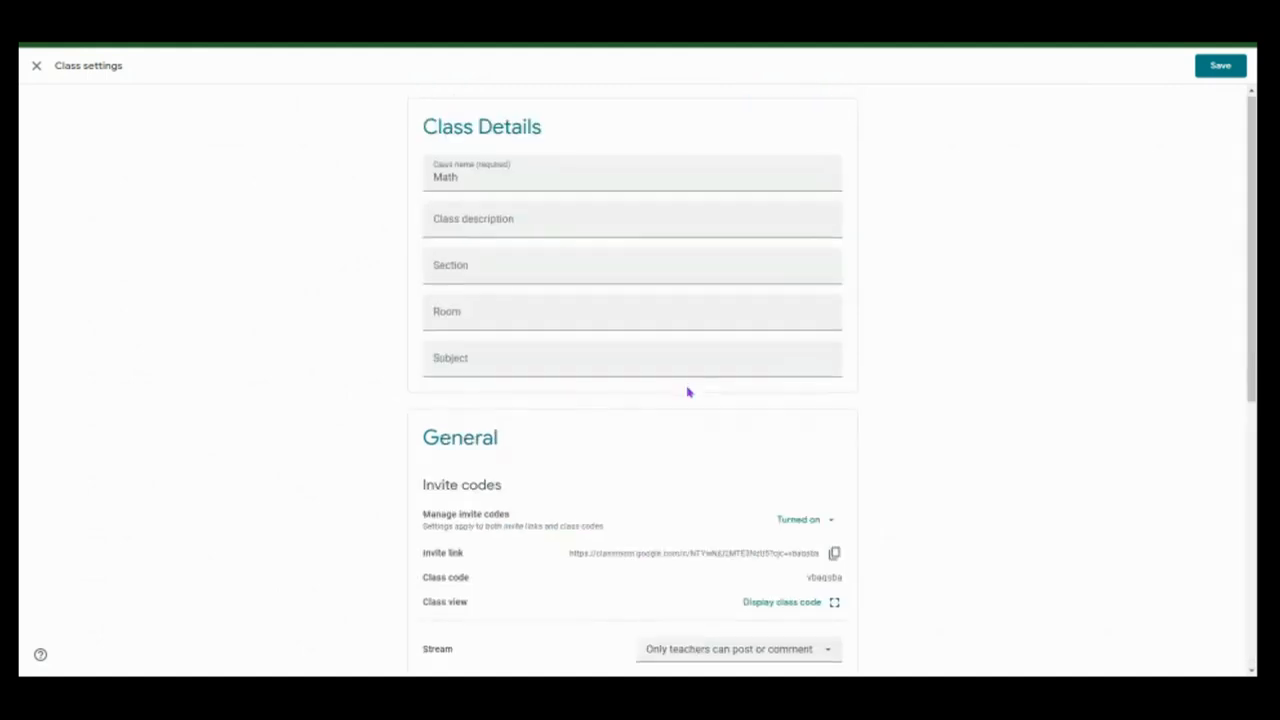
scroll(687, 394, "down", 6)
scroll(686, 395, "up", 4)
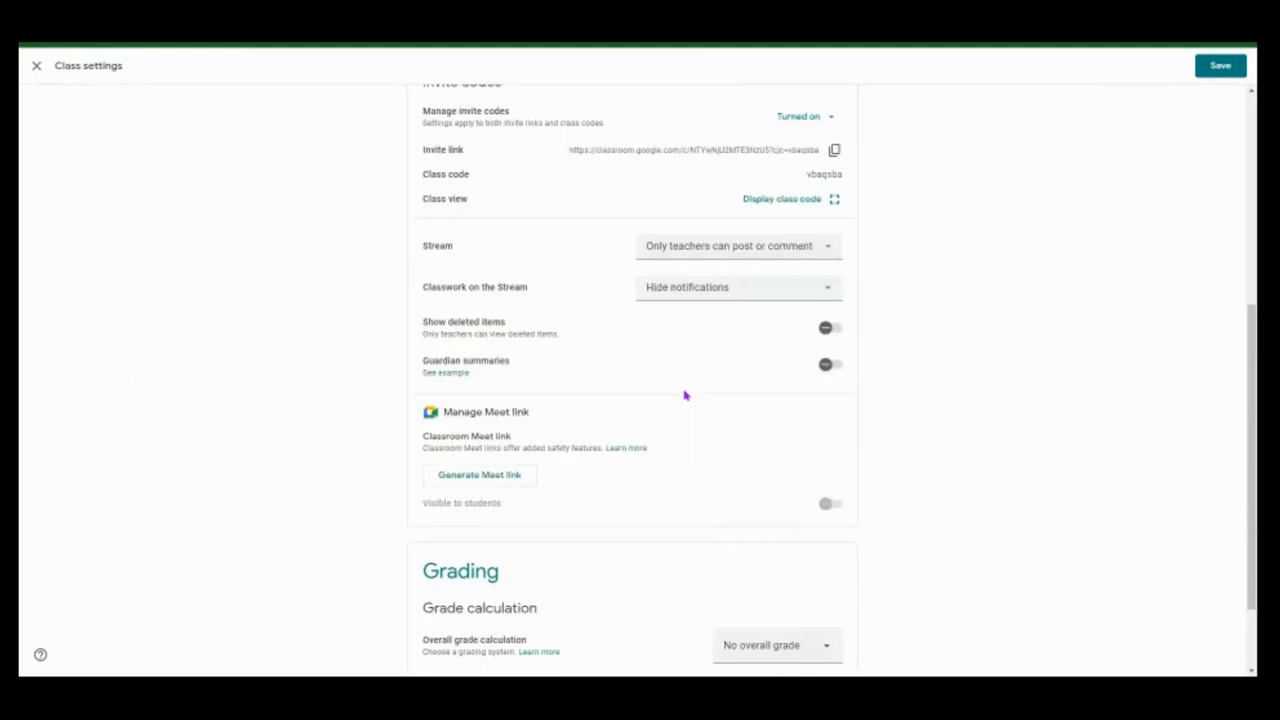
left_click(1220, 67)
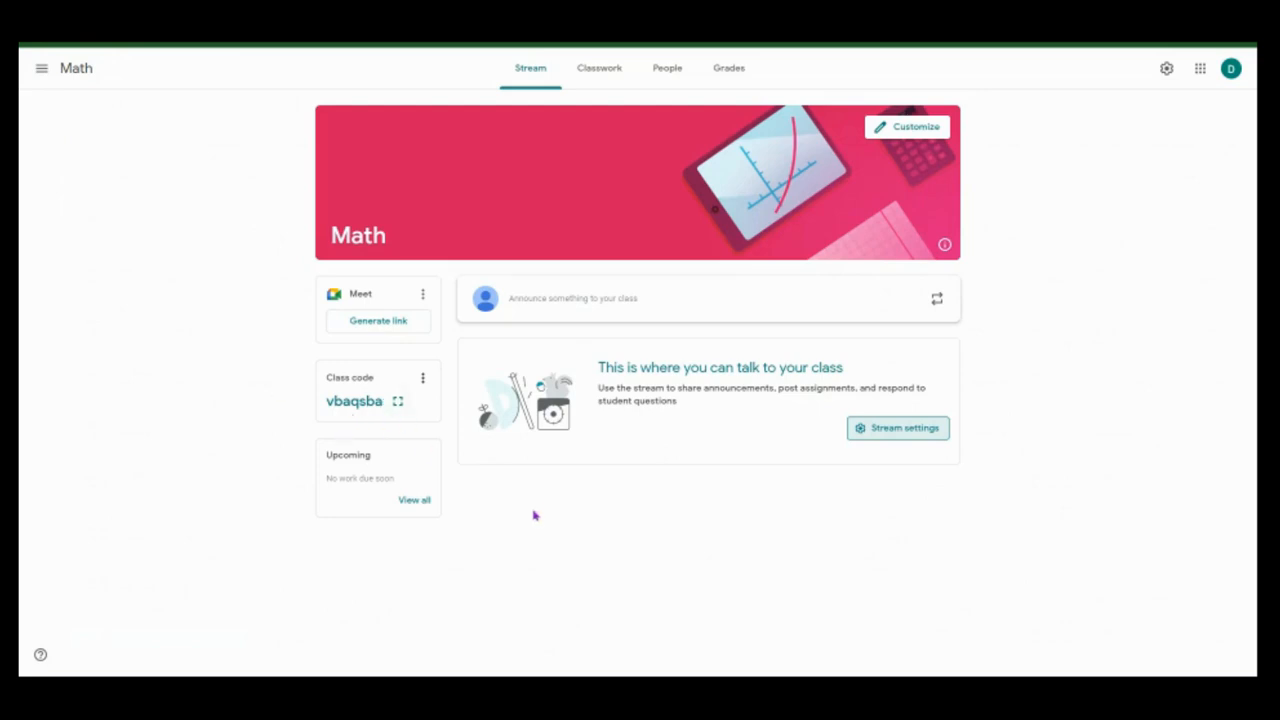
- Display the Math class code enlarged for students and close the display
left_click(399, 403)
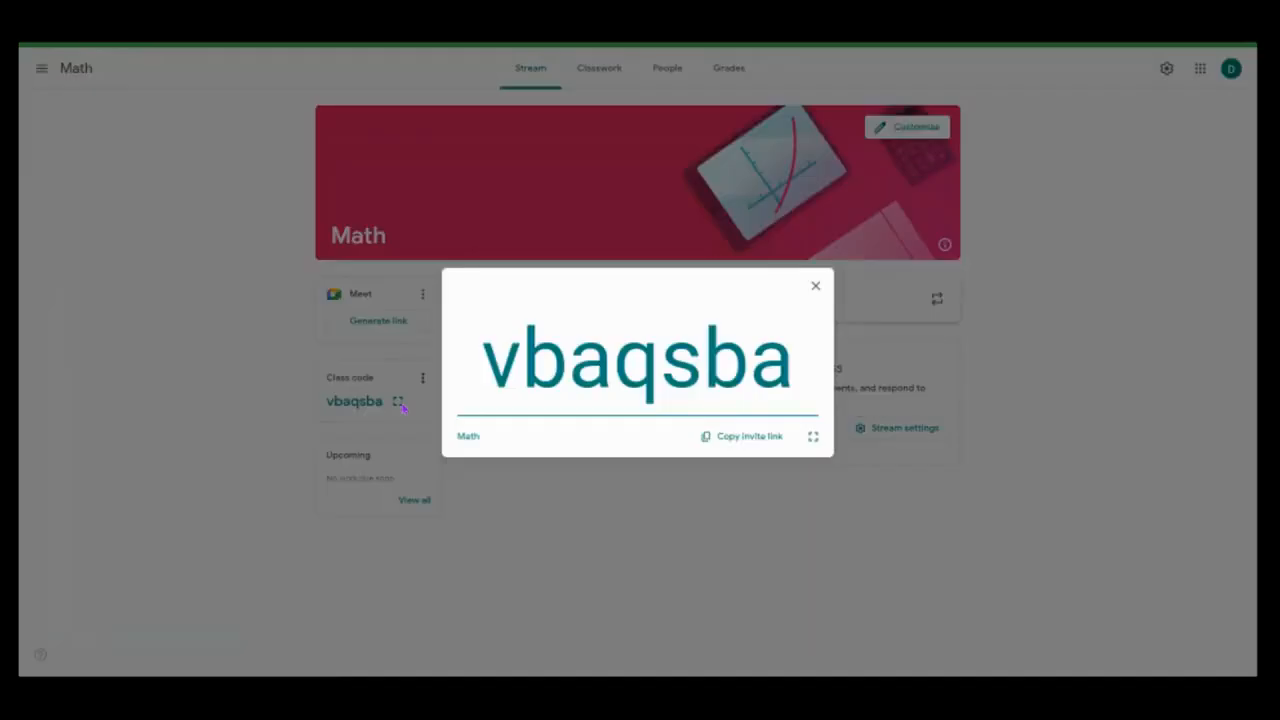
left_click(815, 286)
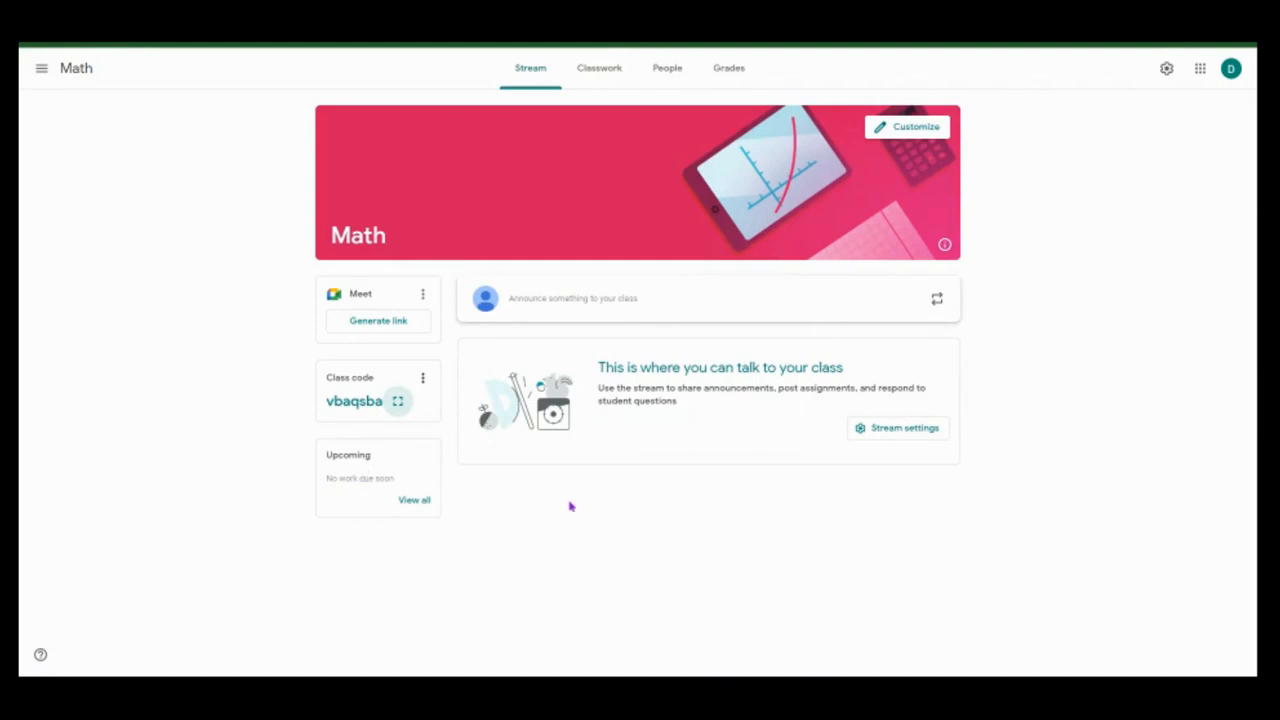
- Start a class announcement on the Math stream and review which classes and students it can be addressed to, without changing them
left_click(791, 312)
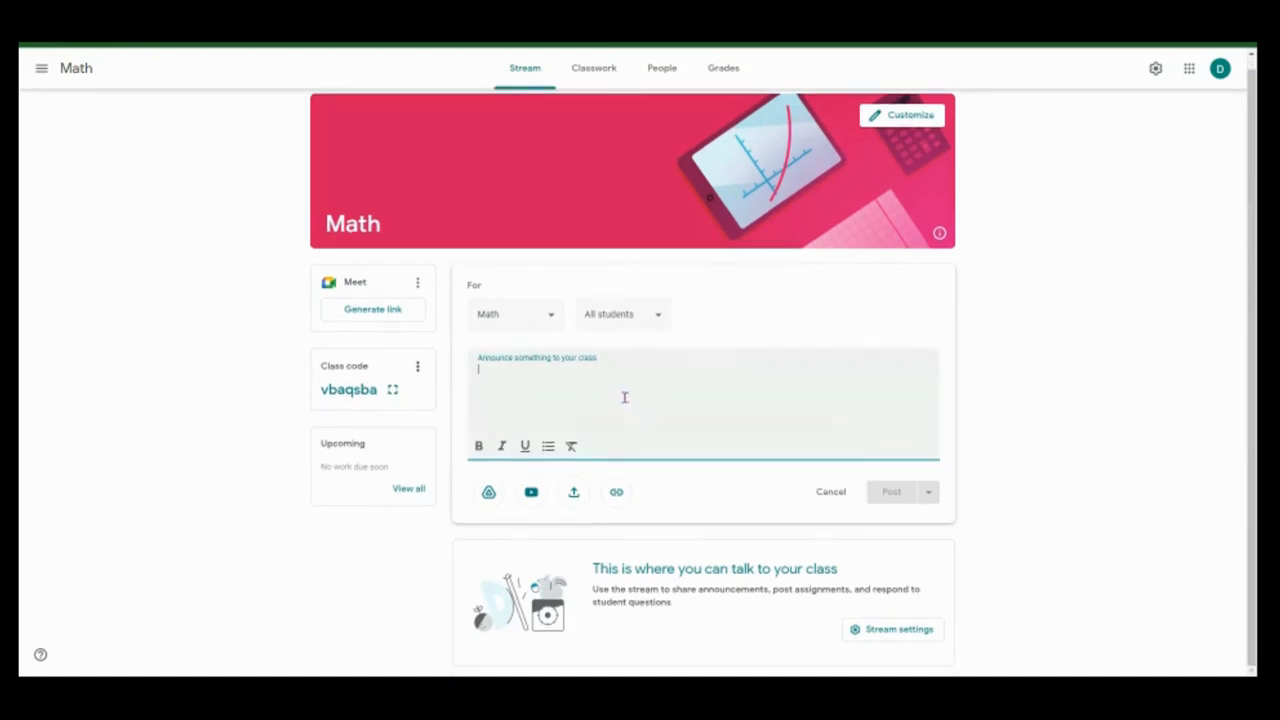
left_click(550, 316)
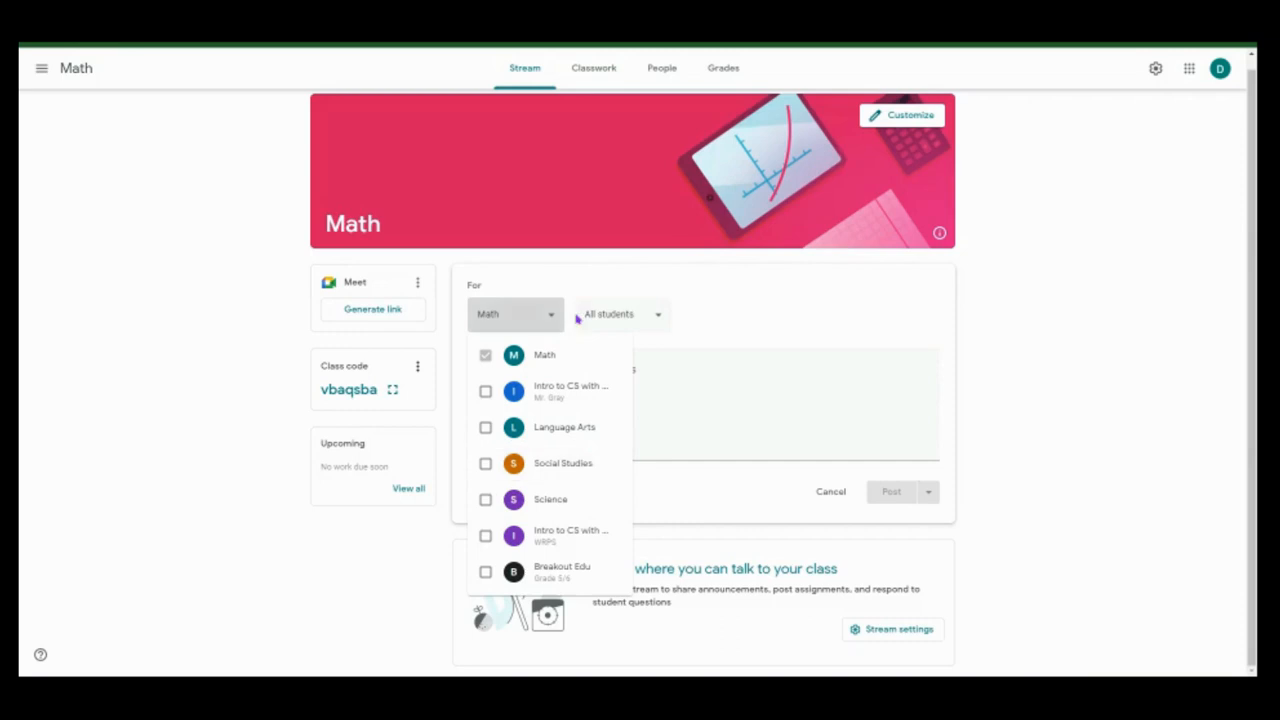
left_click(612, 286)
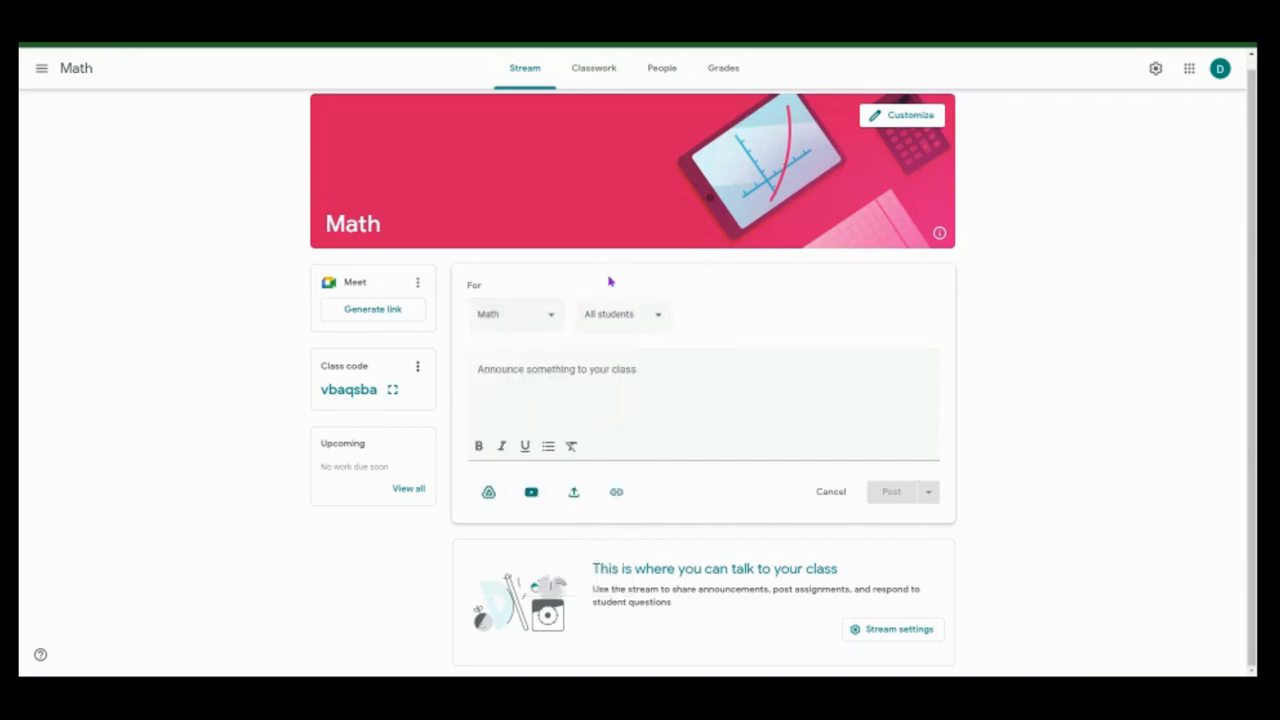
left_click(629, 323)
left_click(715, 314)
left_click(581, 372)
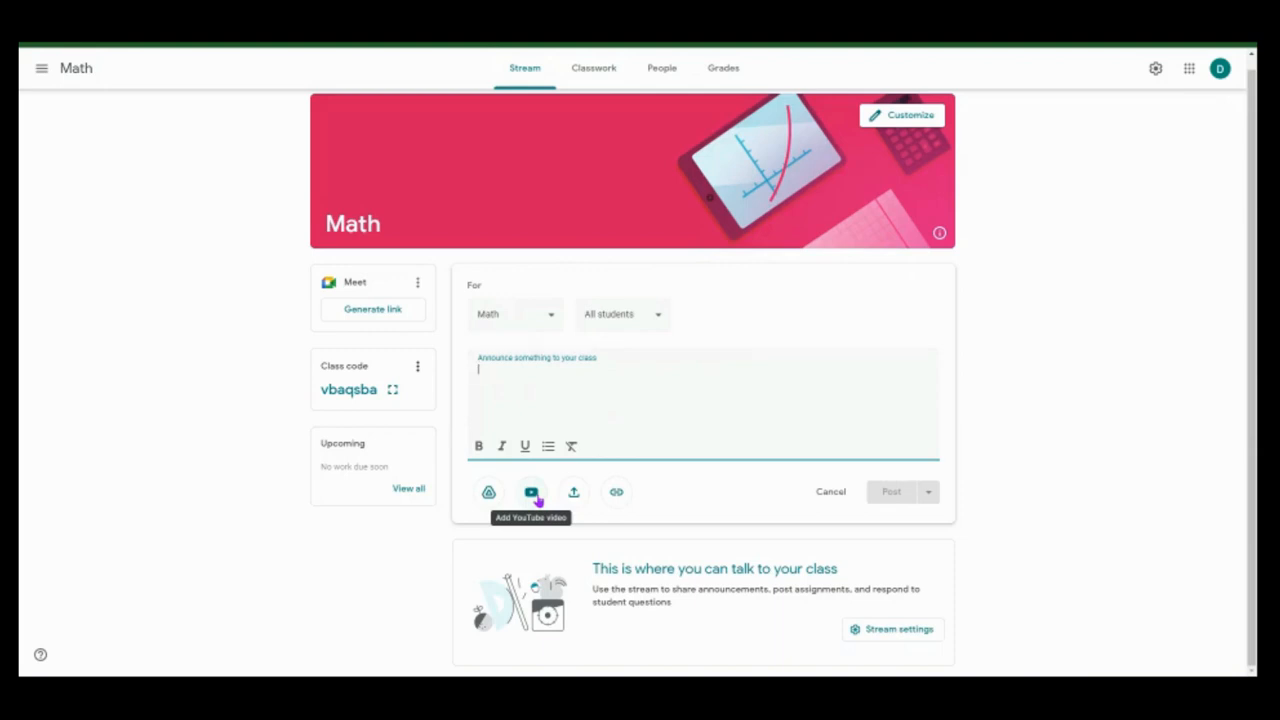
- Examine the YouTube video search for attaching a video to the announcement, and leave it without adding one
left_click(531, 494)
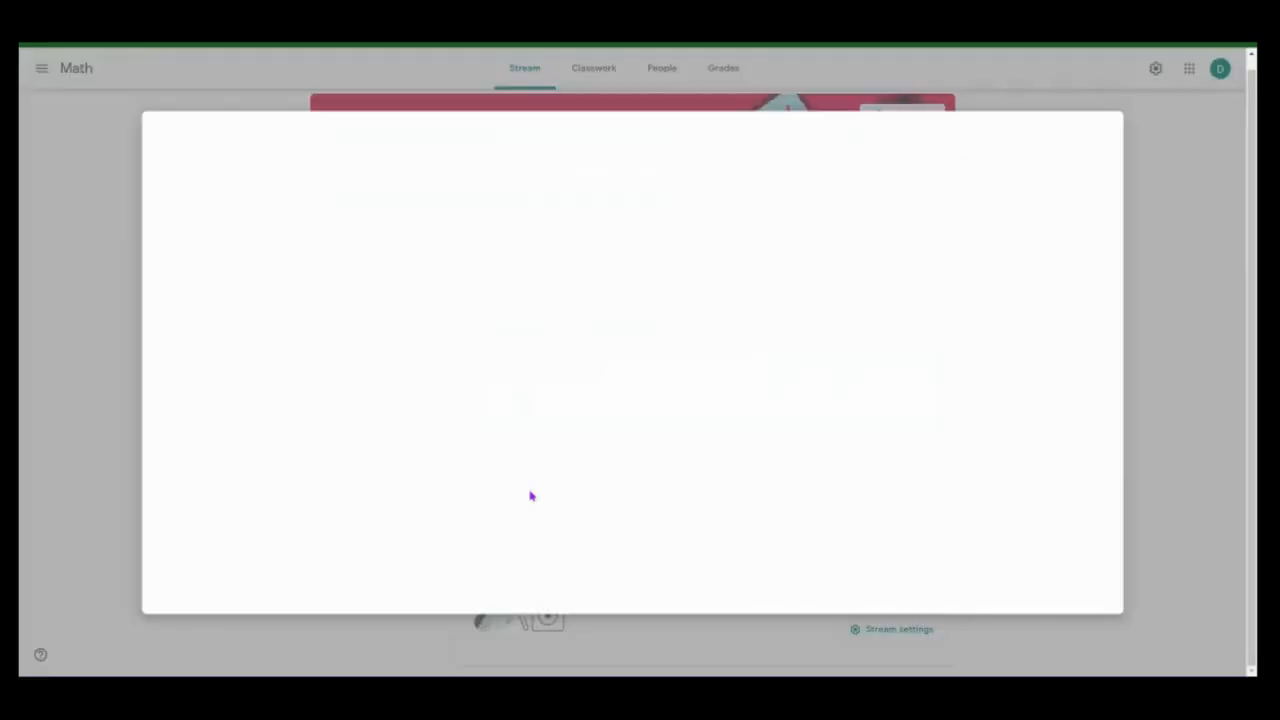
left_click(591, 448)
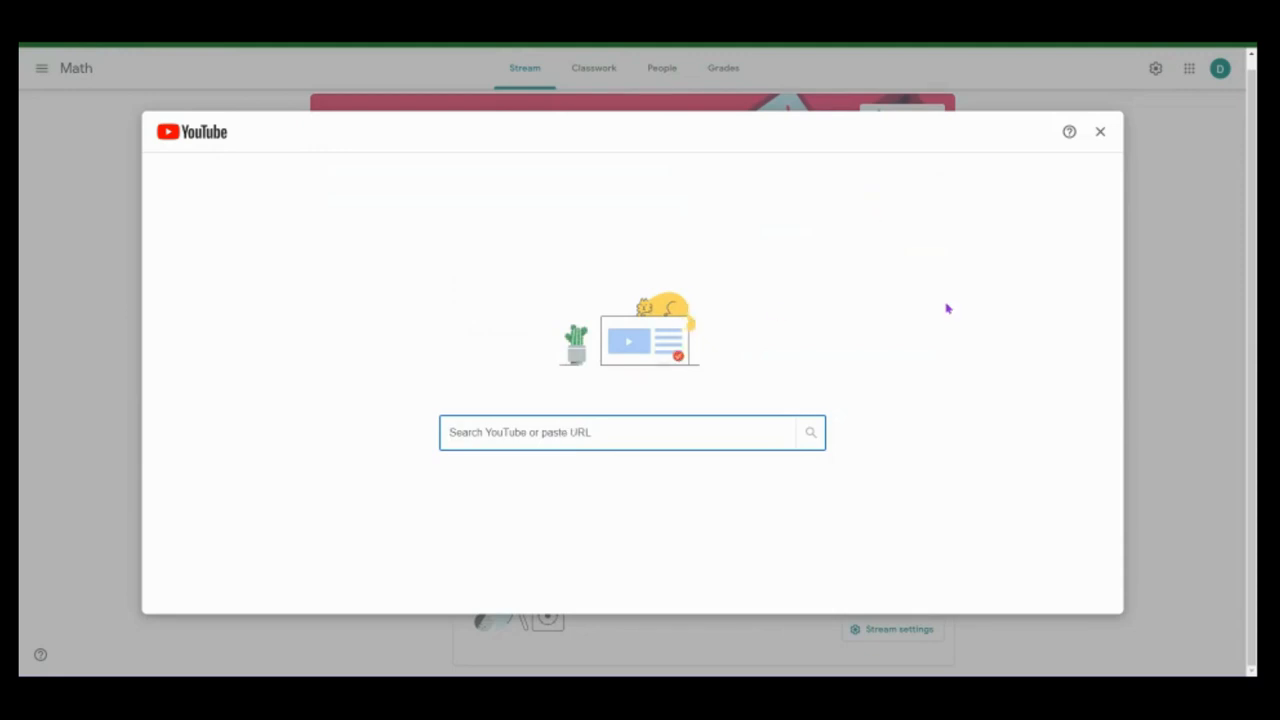
left_click(1102, 132)
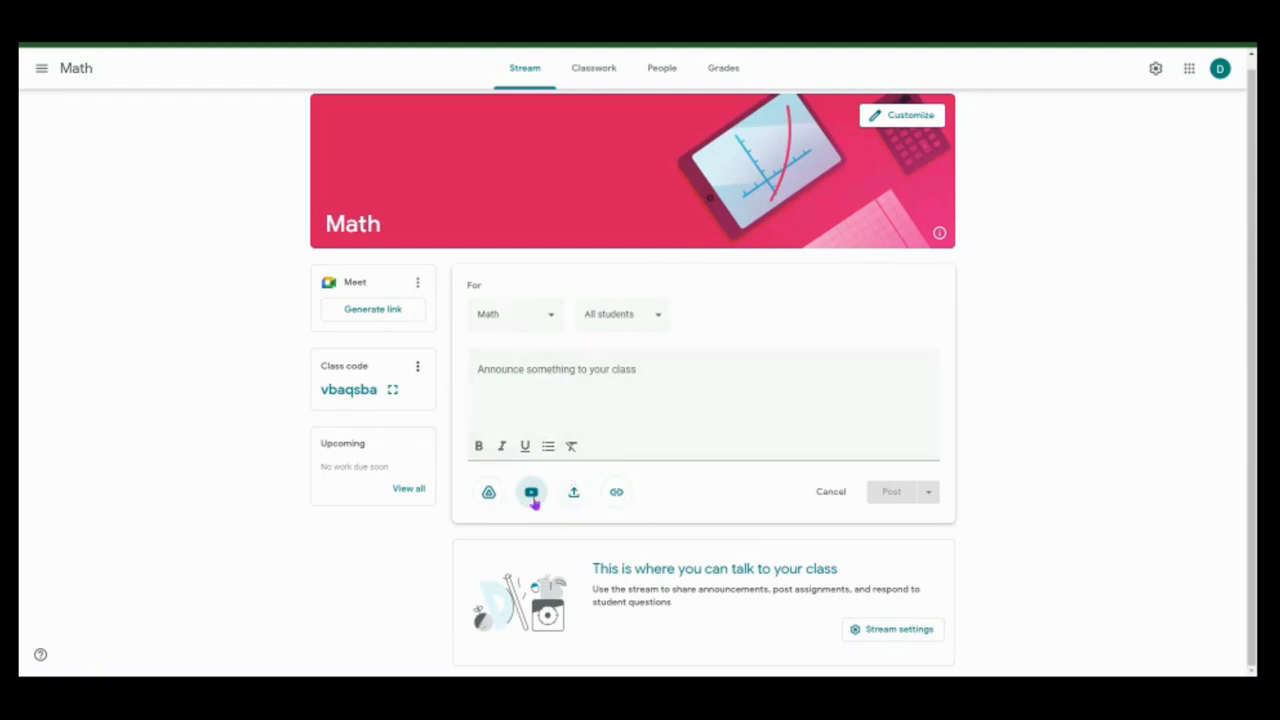
left_click(531, 493)
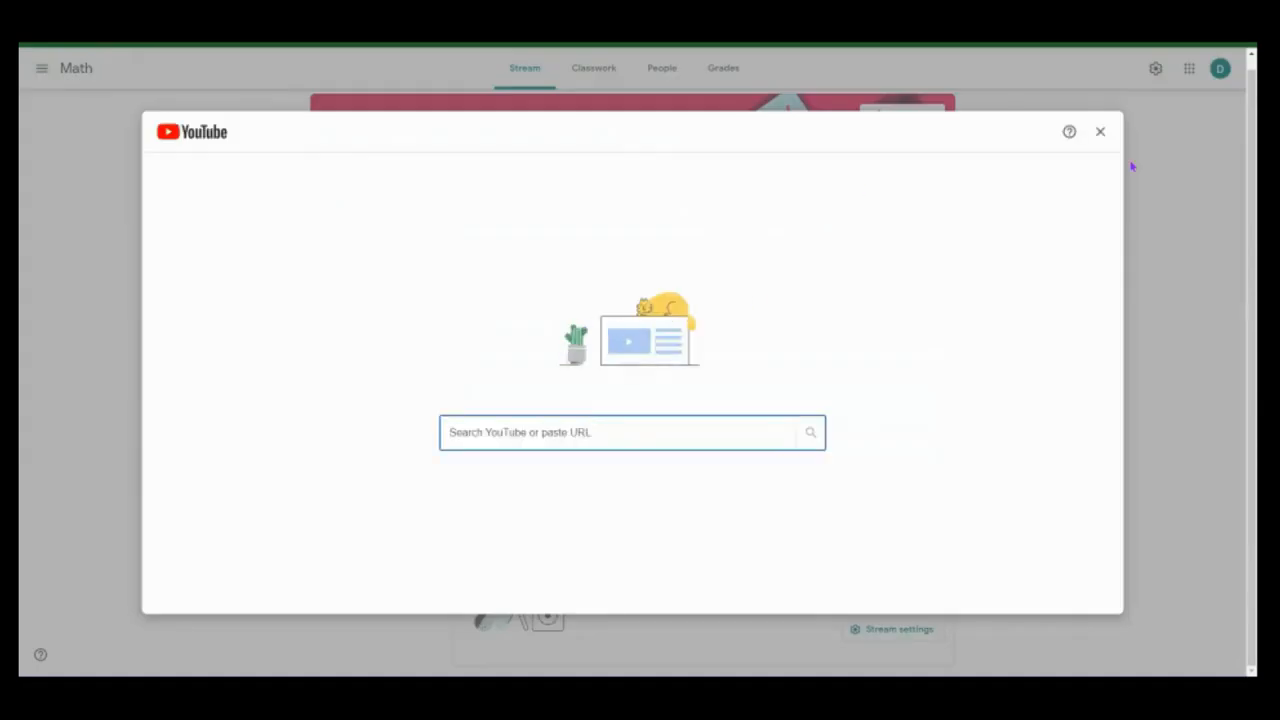
left_click(1100, 133)
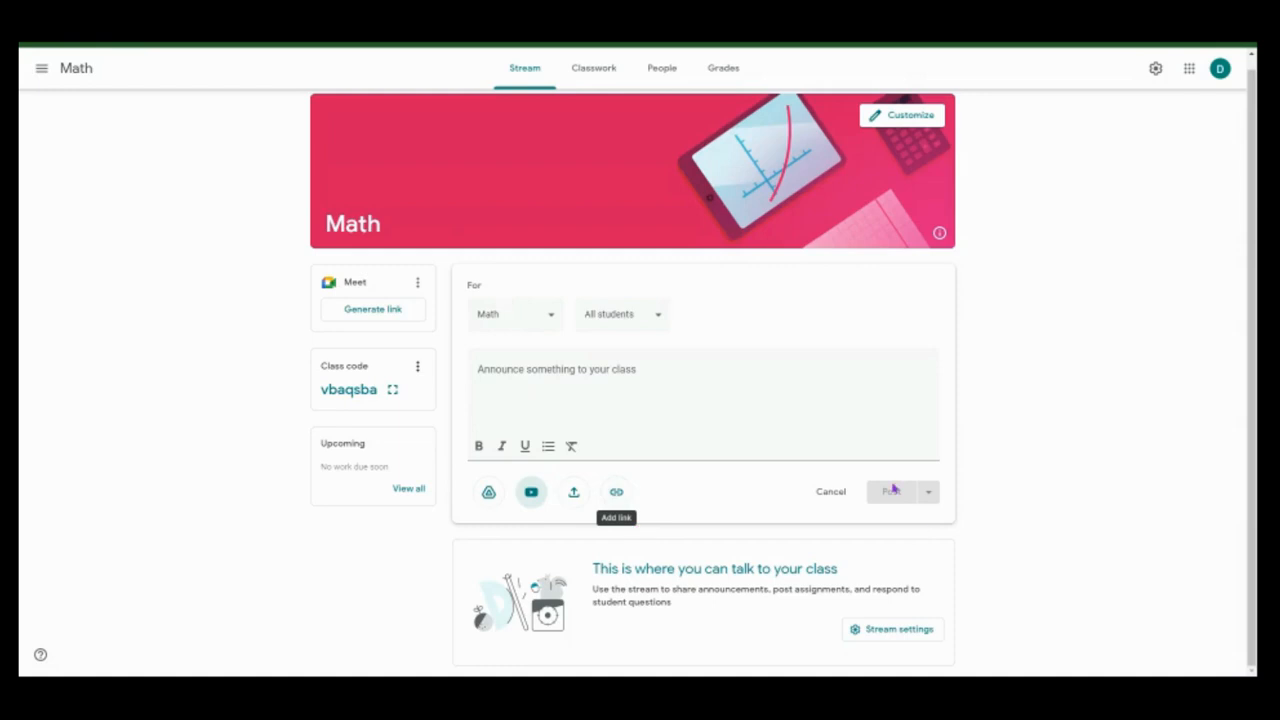
- Enter the placeholder text "a" in the announcement, review the post, schedule and draft options, and cancel the announcement
left_click(703, 370)
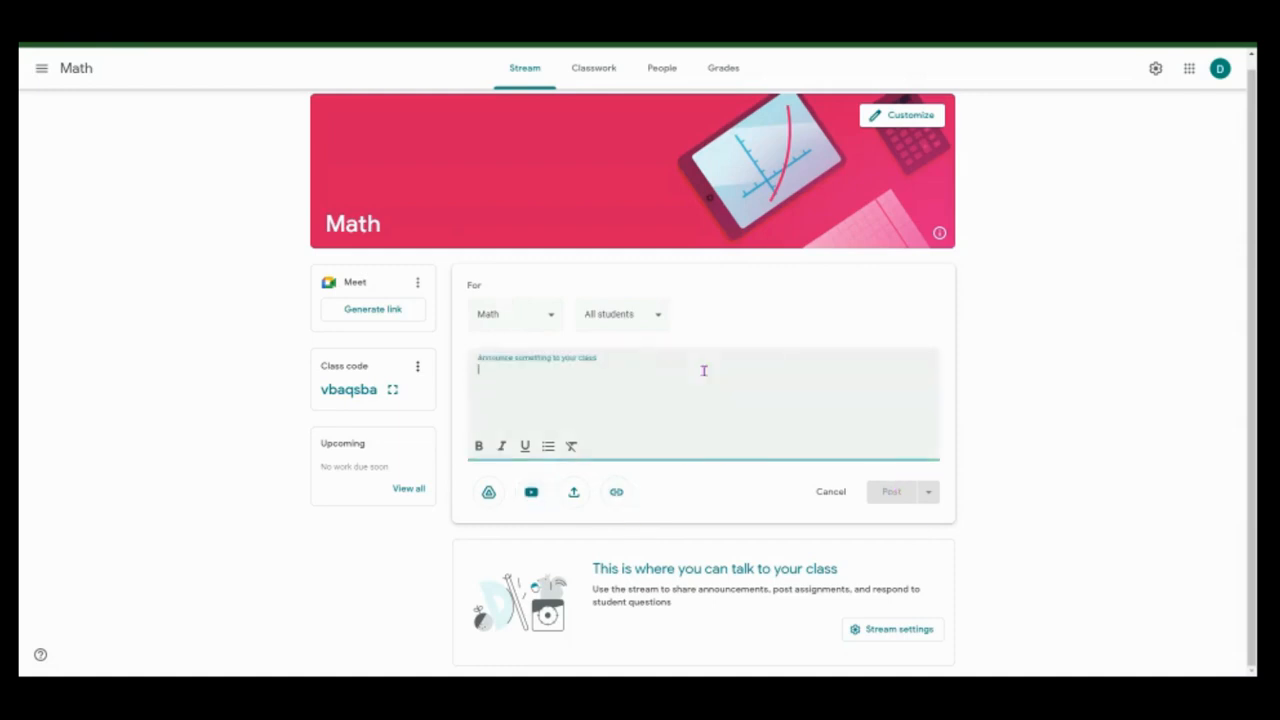
type("a")
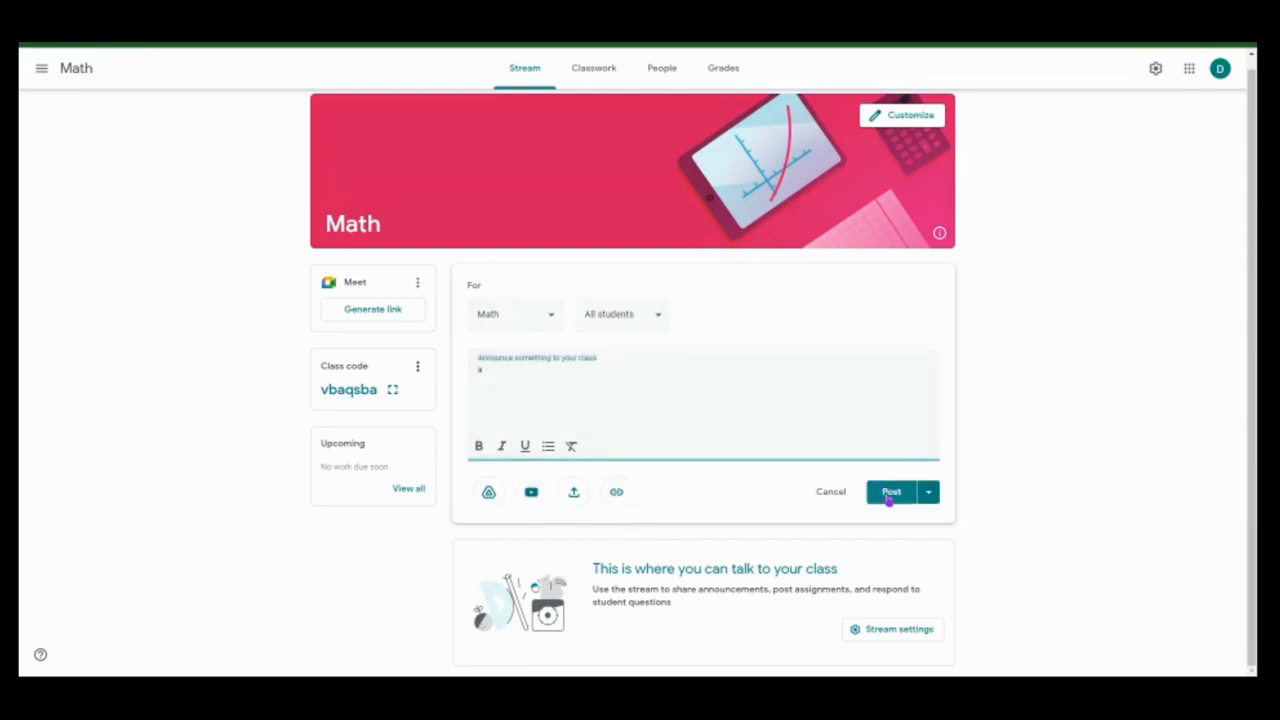
left_click(928, 492)
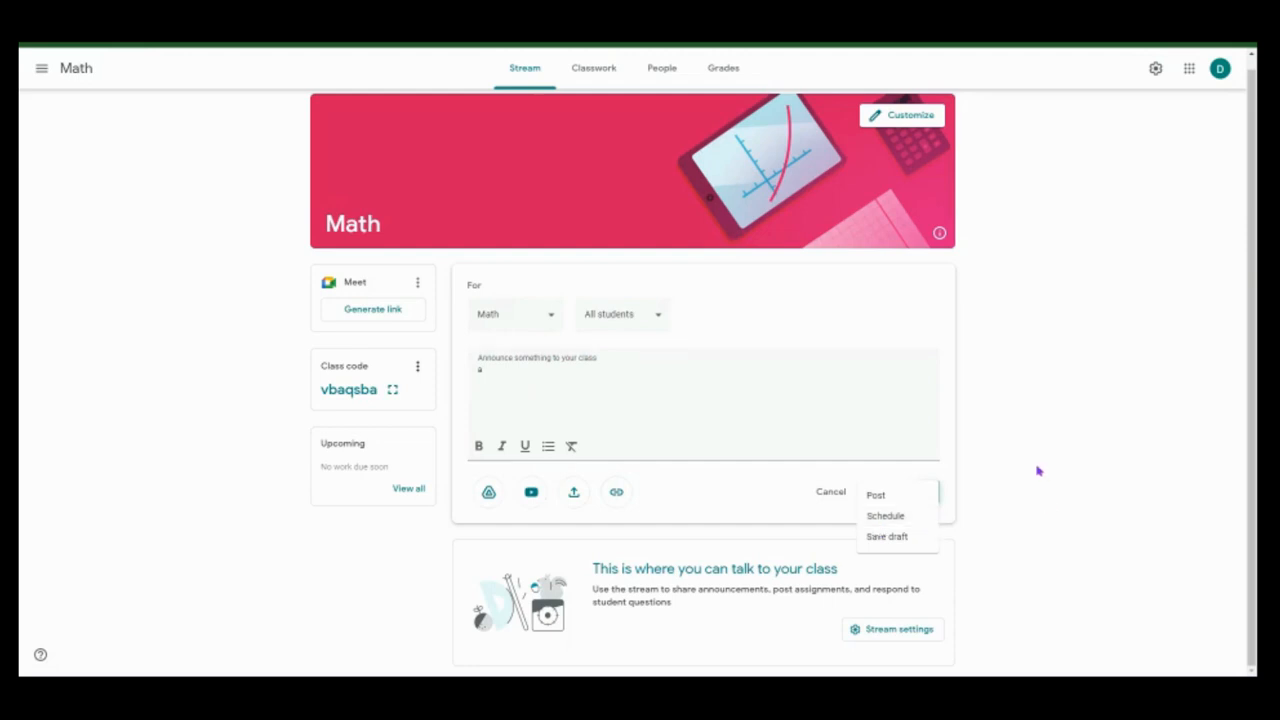
left_click(1024, 404)
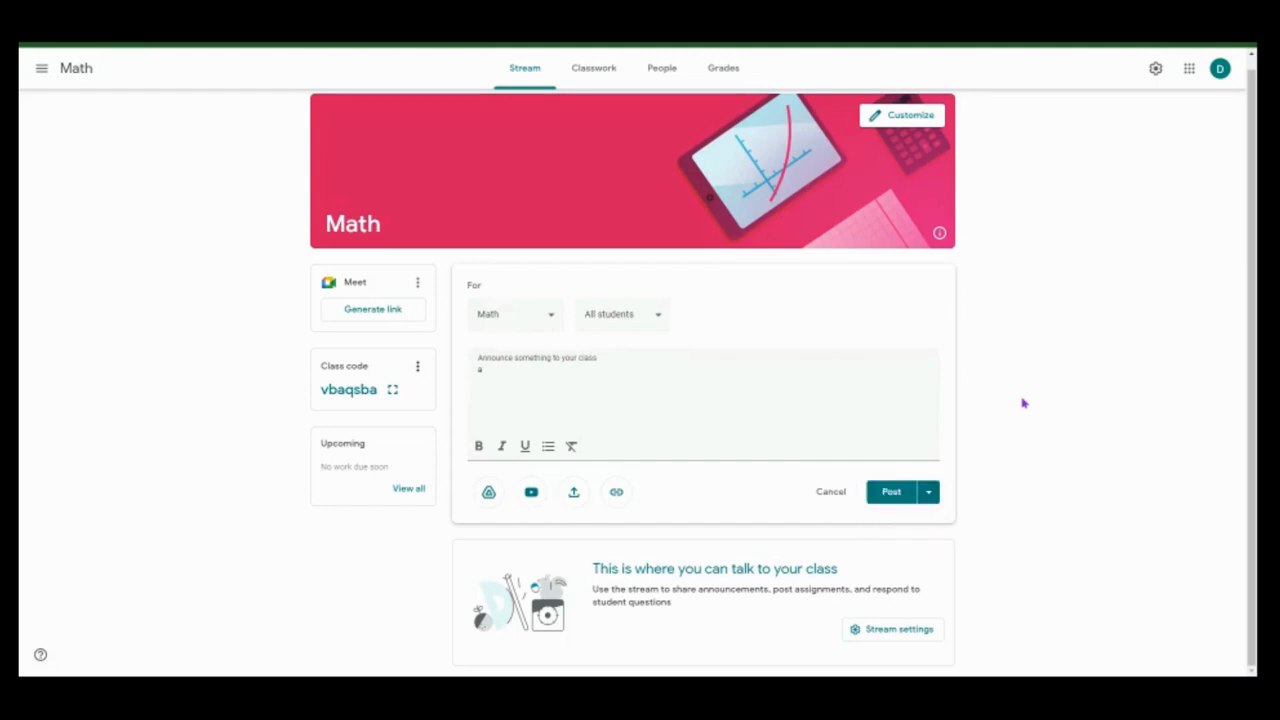
left_click(829, 499)
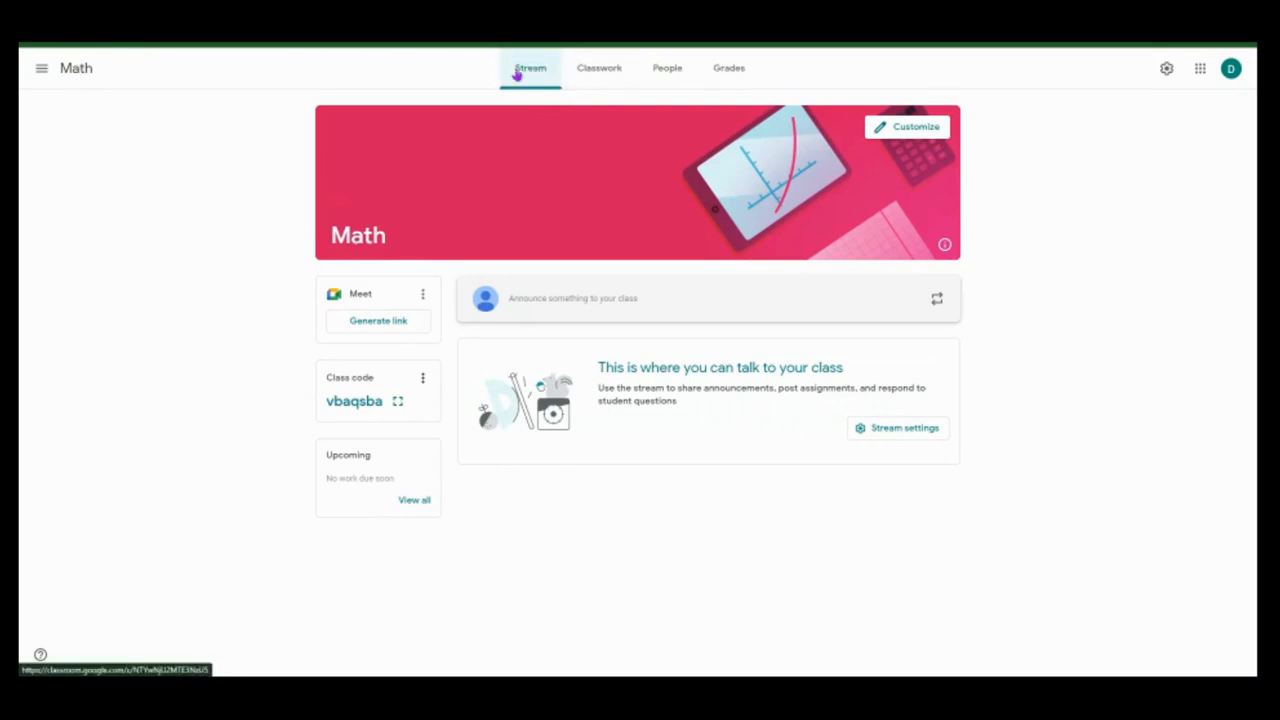
- Invite the four demo students to the Math class from its People page
left_click(668, 67)
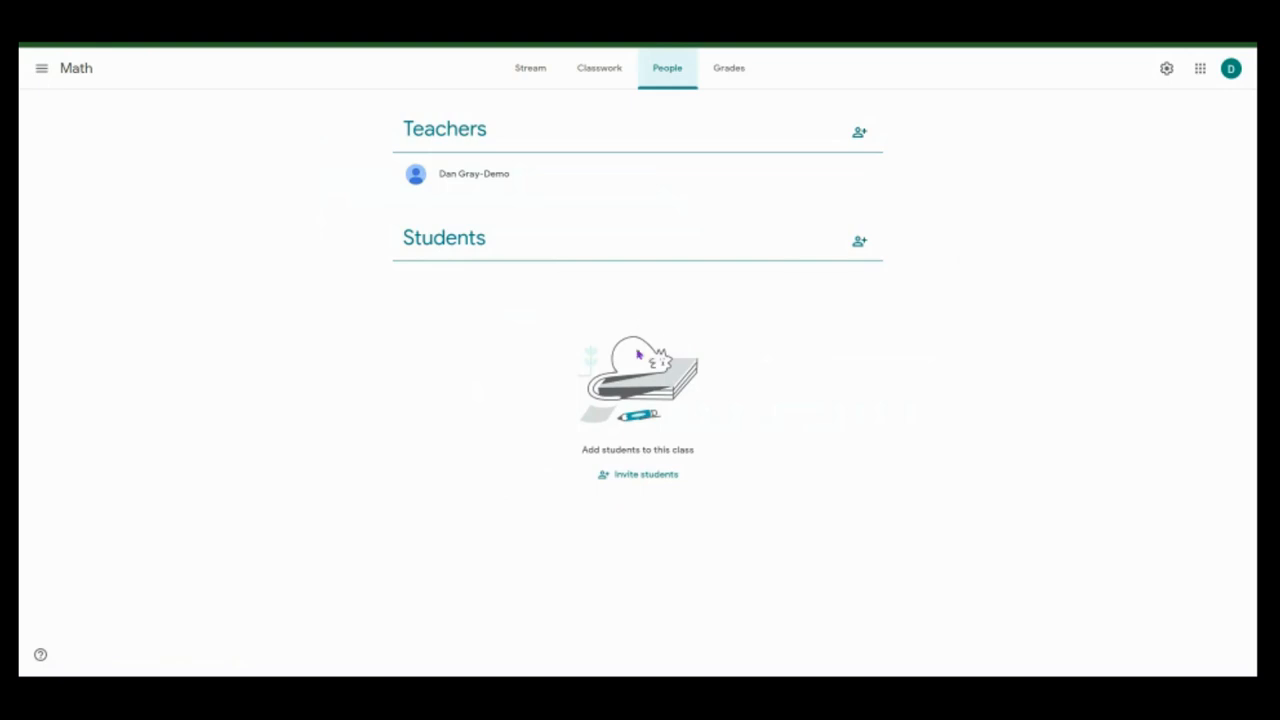
left_click(859, 242)
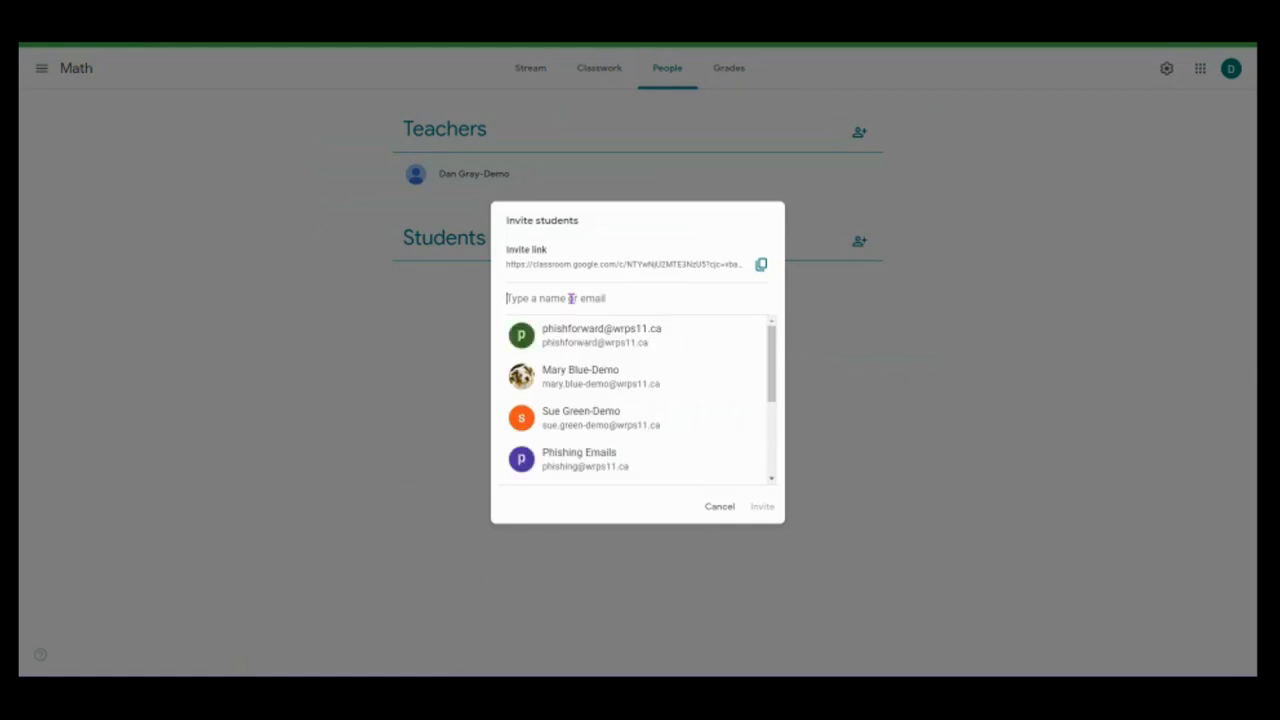
left_click(560, 375)
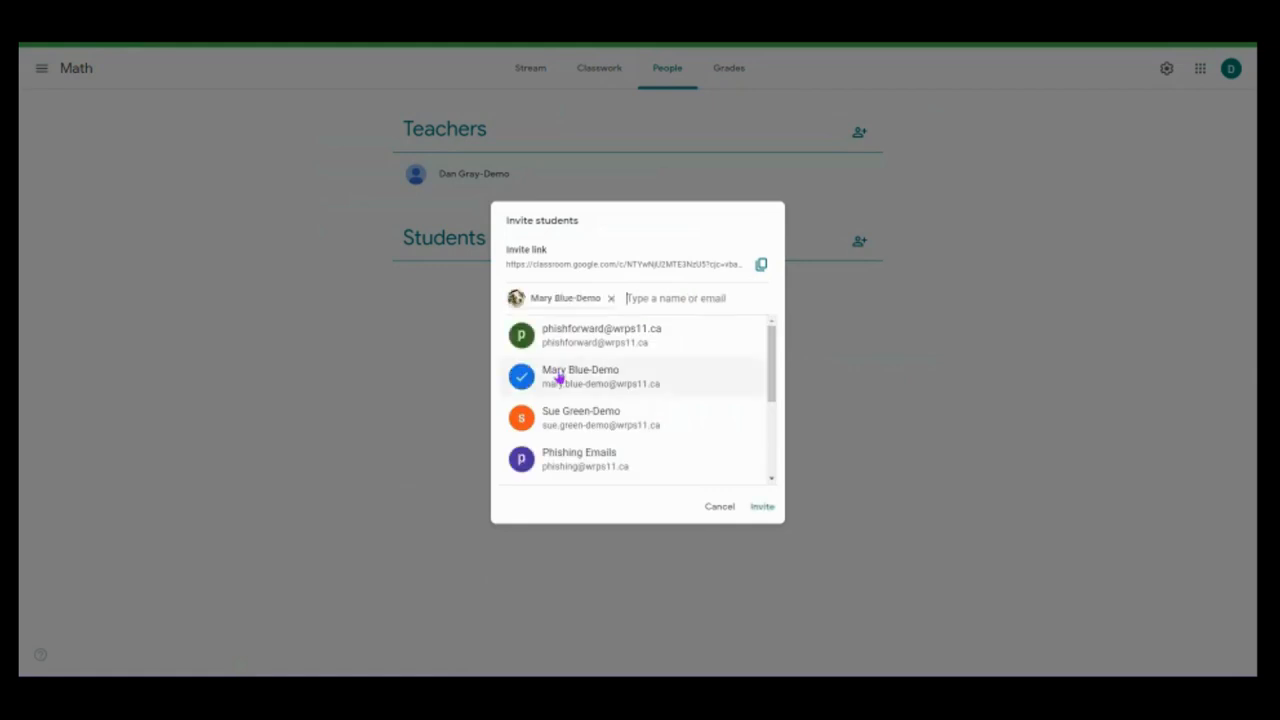
left_click(563, 420)
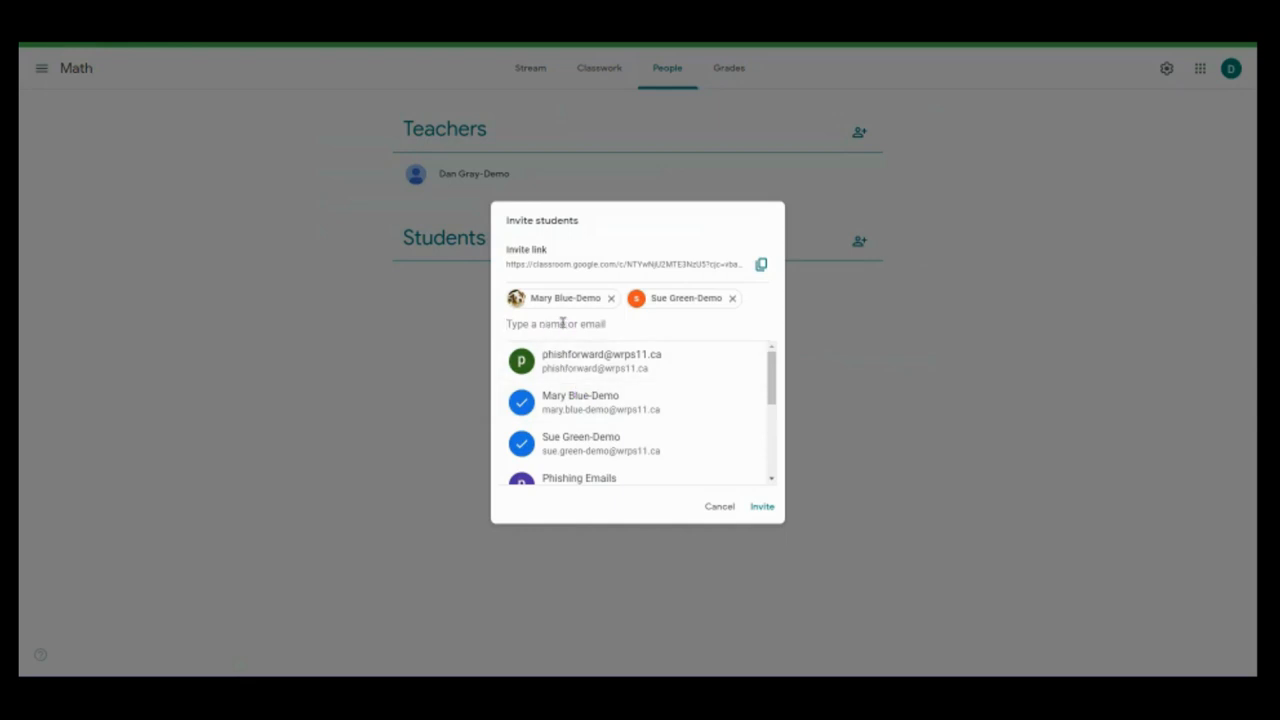
type("s")
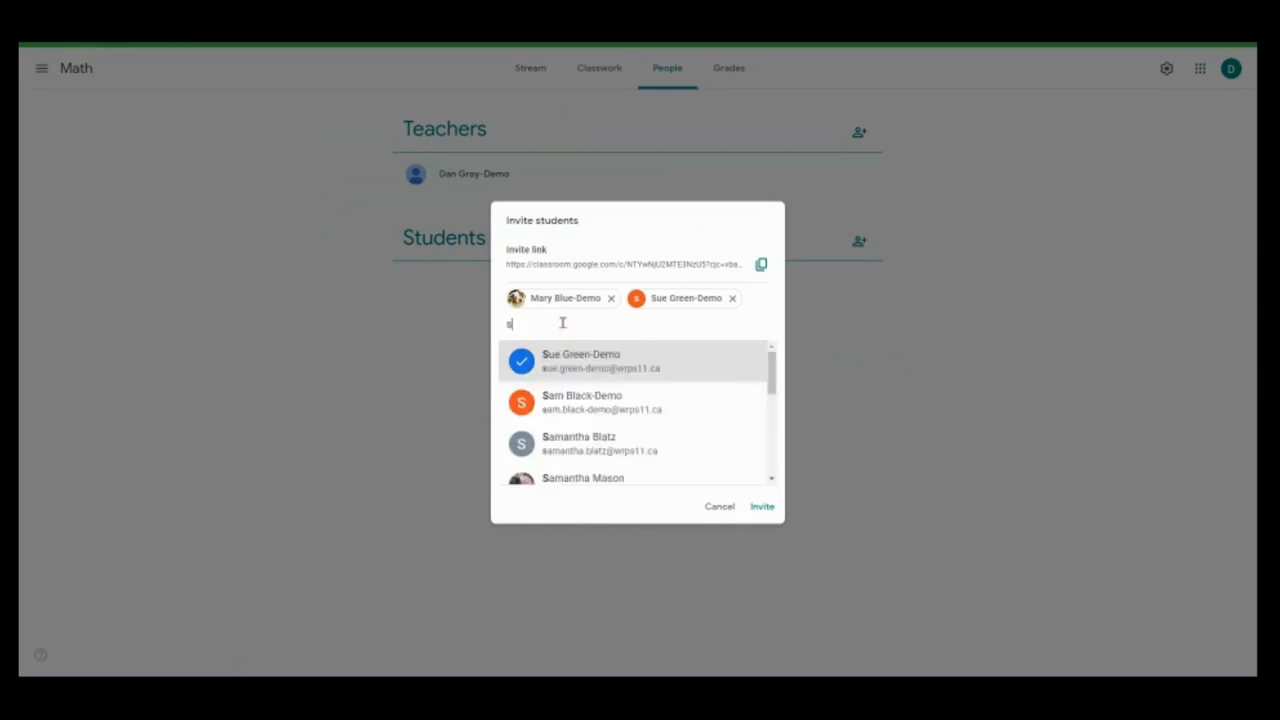
left_click(604, 400)
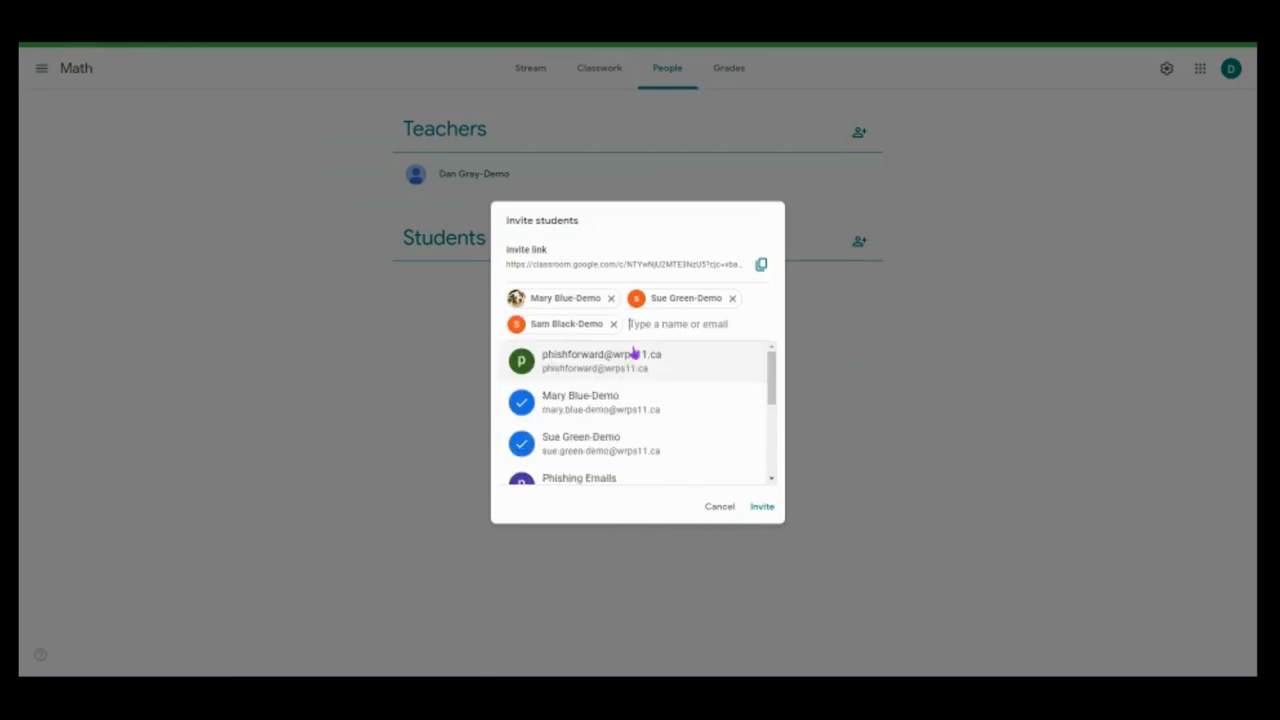
type("am")
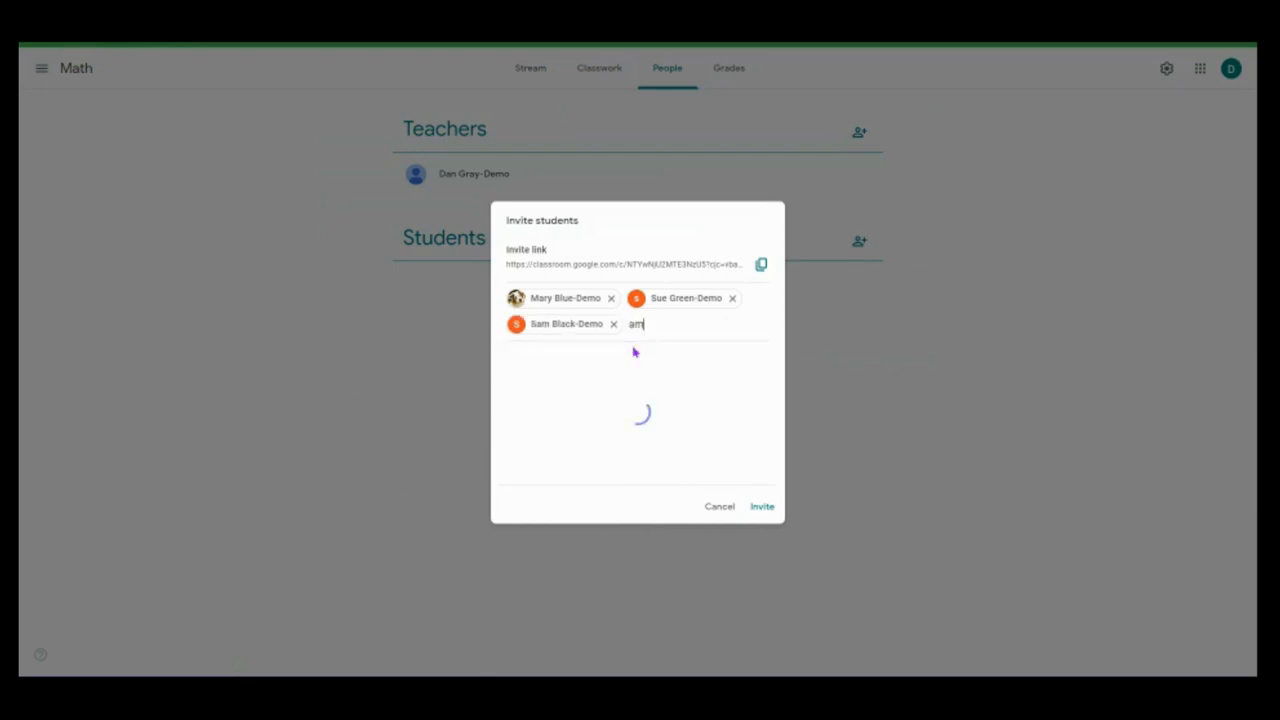
type("y")
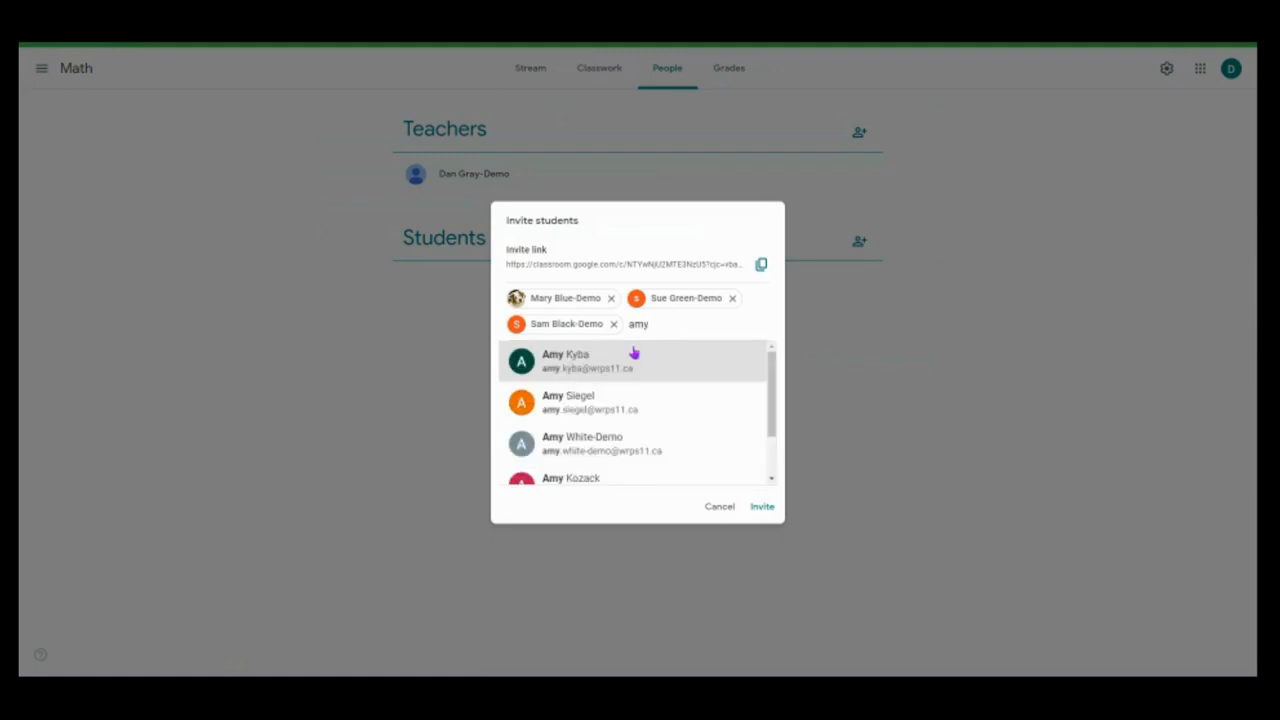
left_click(606, 449)
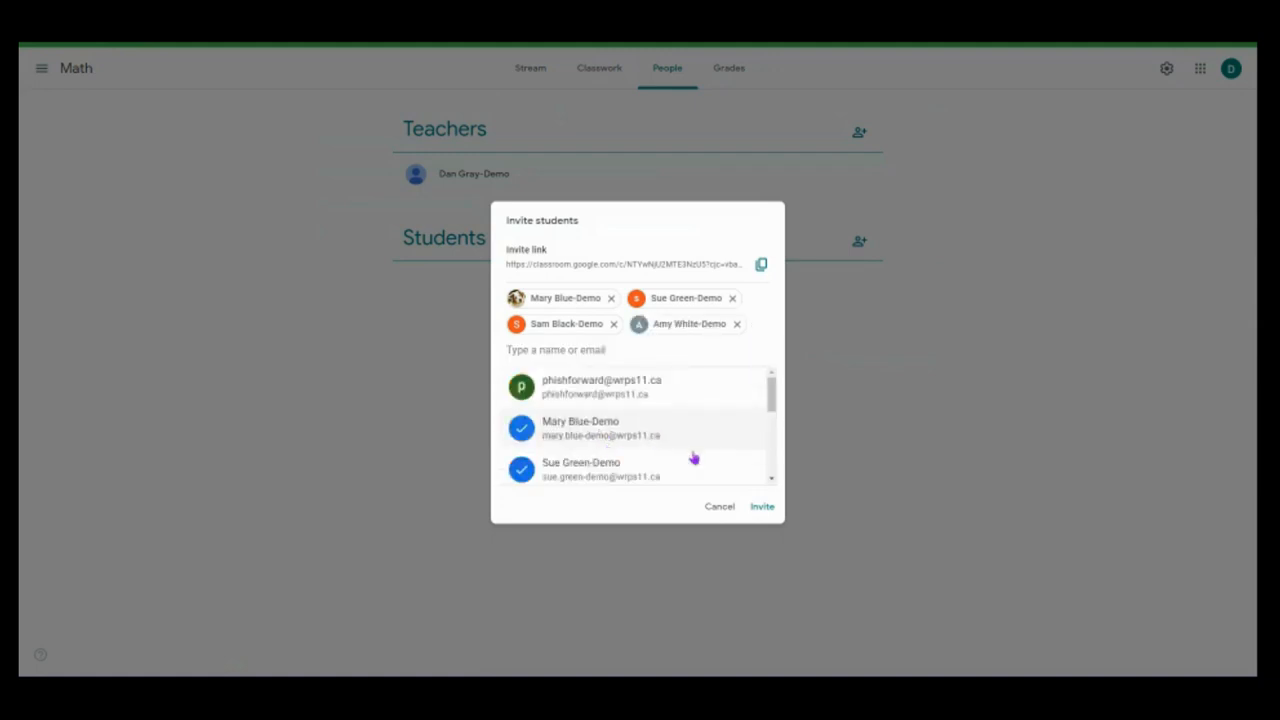
scroll(670, 438, "down", 2)
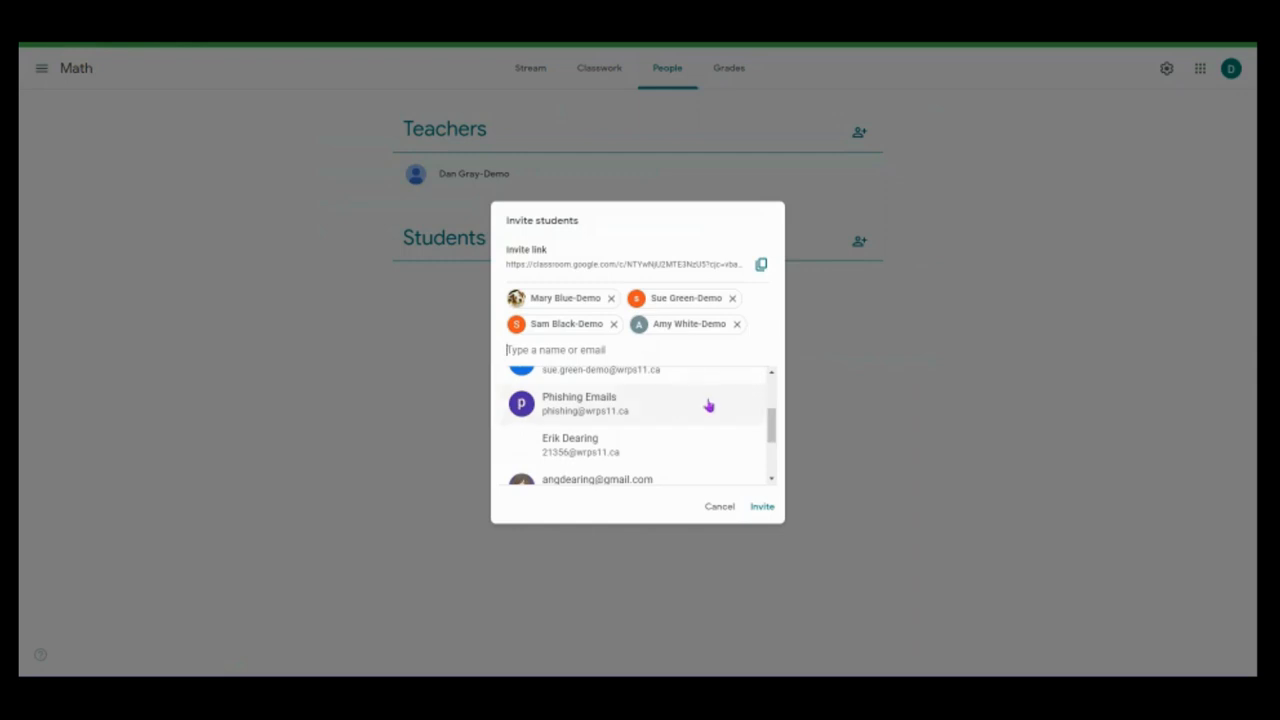
scroll(660, 387, "up", 3)
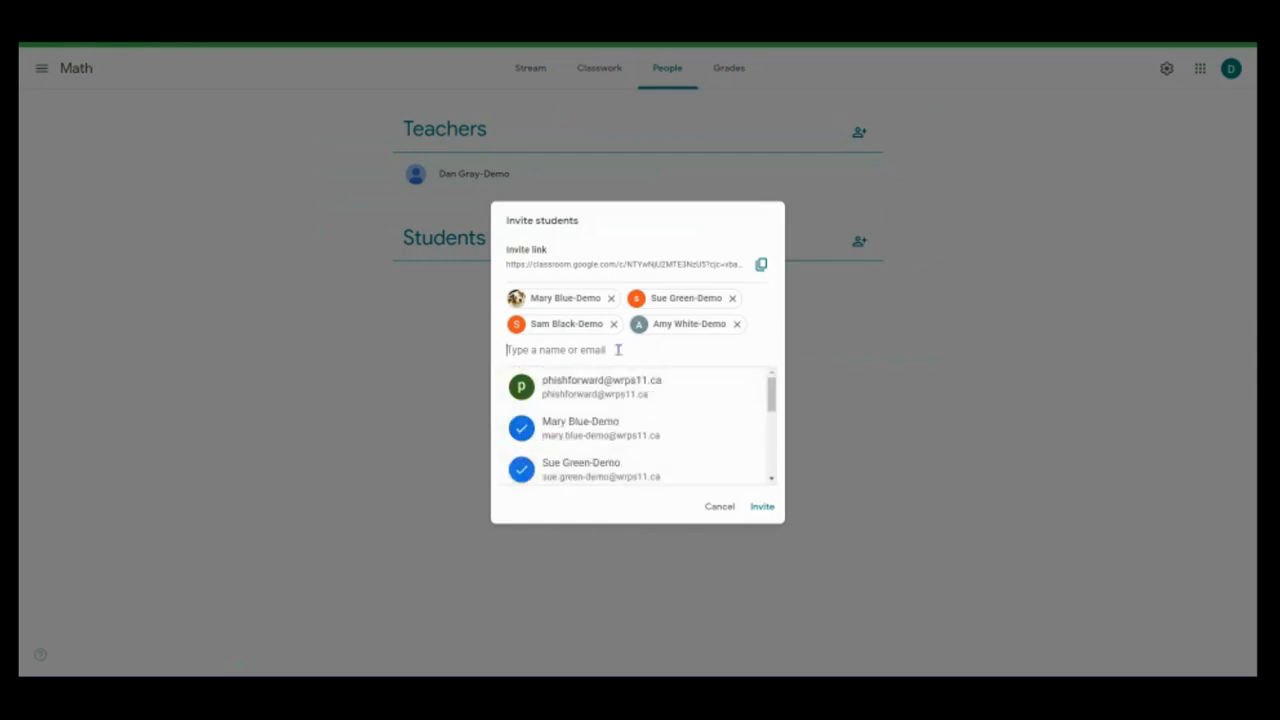
left_click(761, 507)
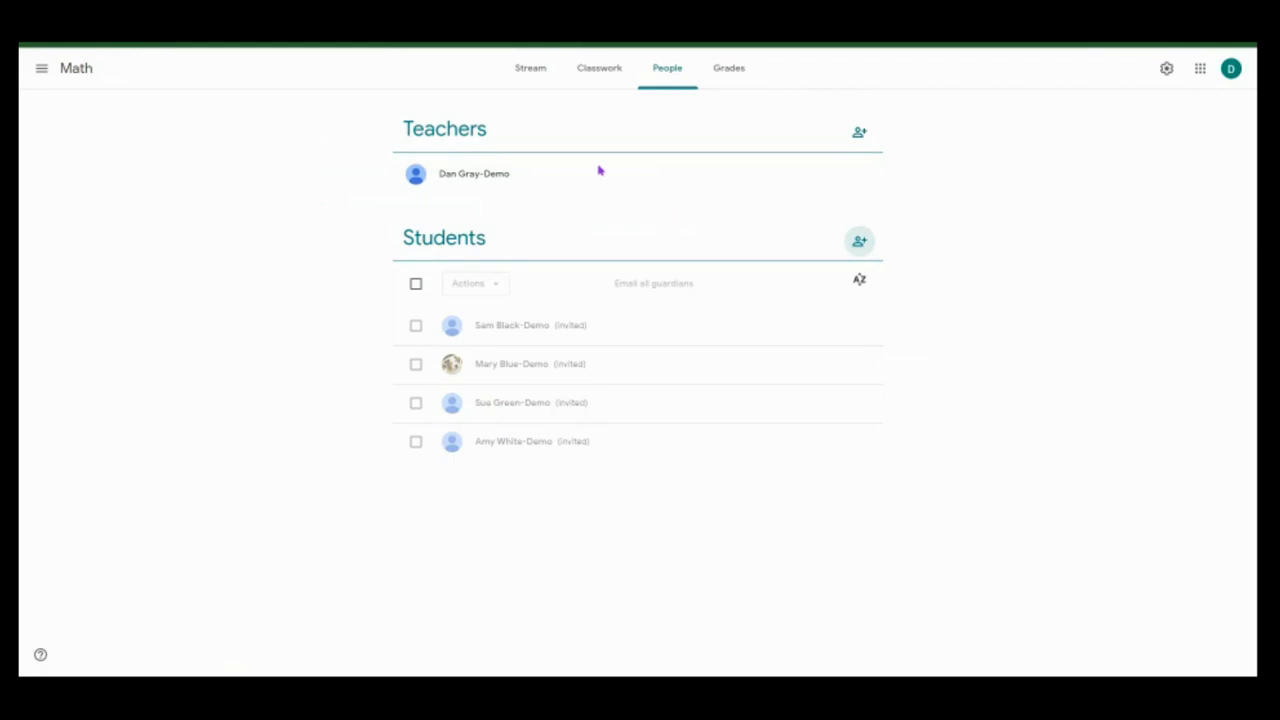
- Accept the Math class invitation in the browser profile of the student with the dog photo, and refresh the teacher's People page
left_click(1219, 29)
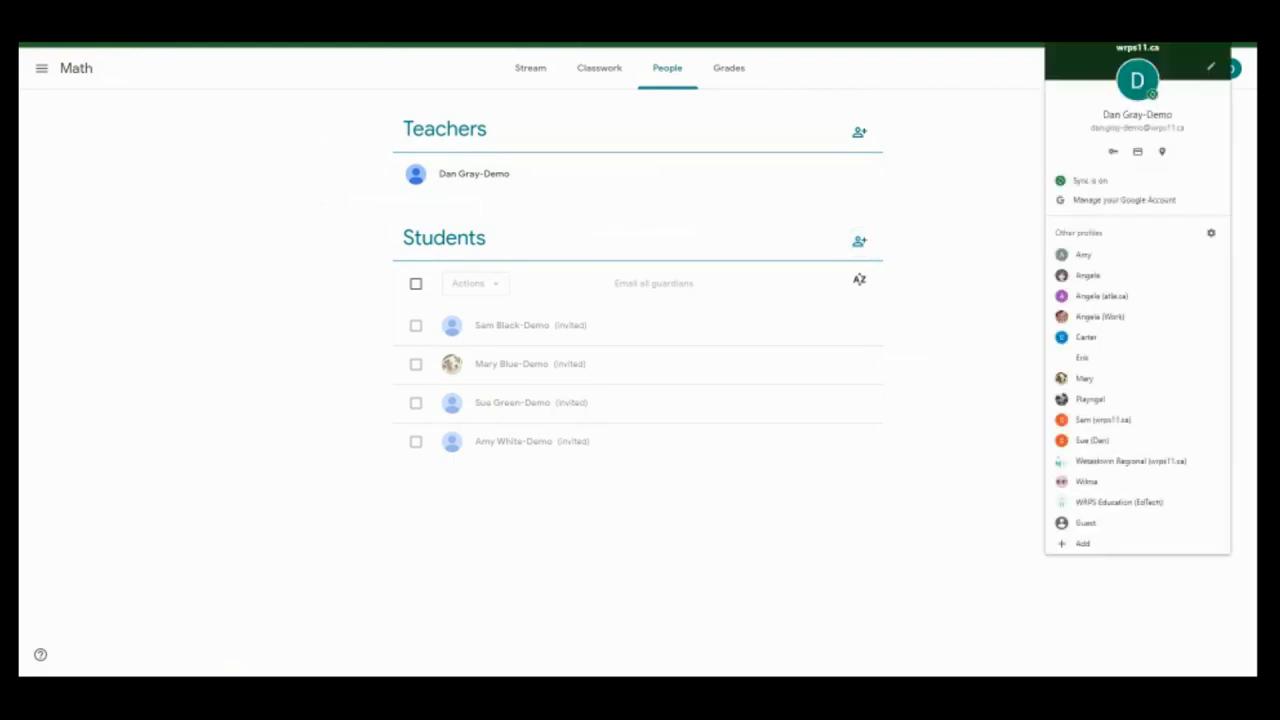
left_click(1083, 379)
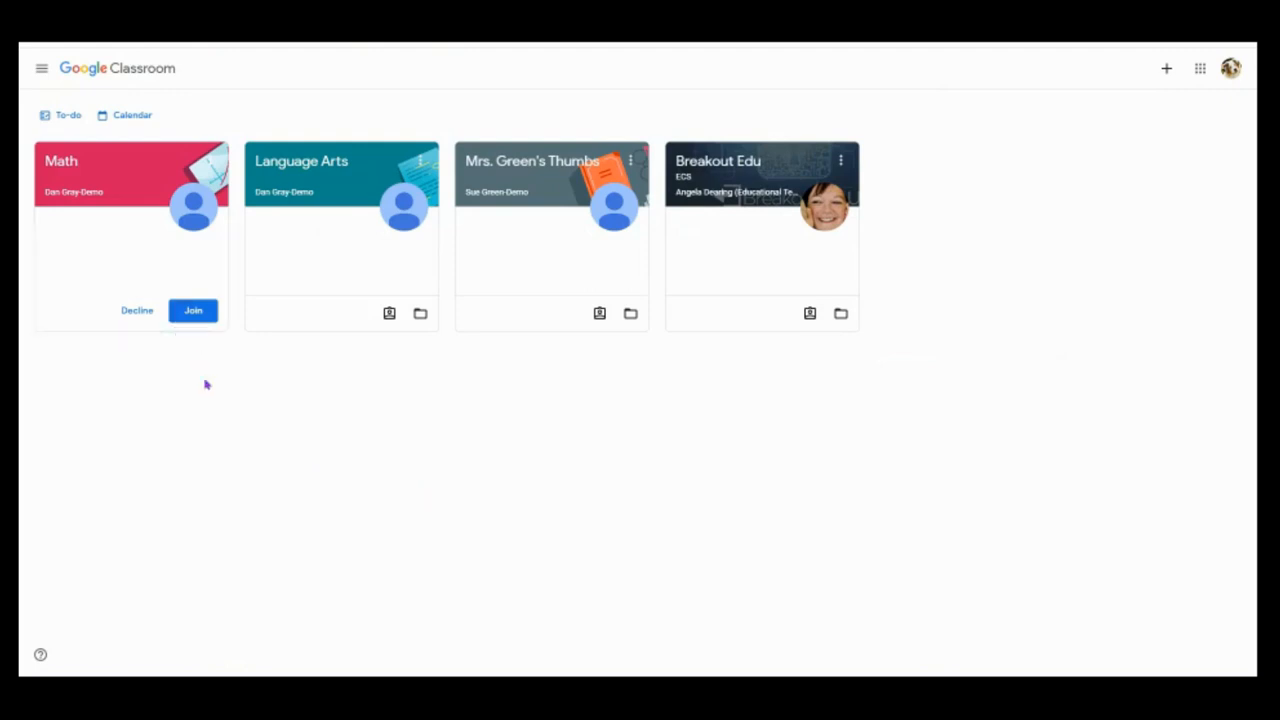
left_click(191, 314)
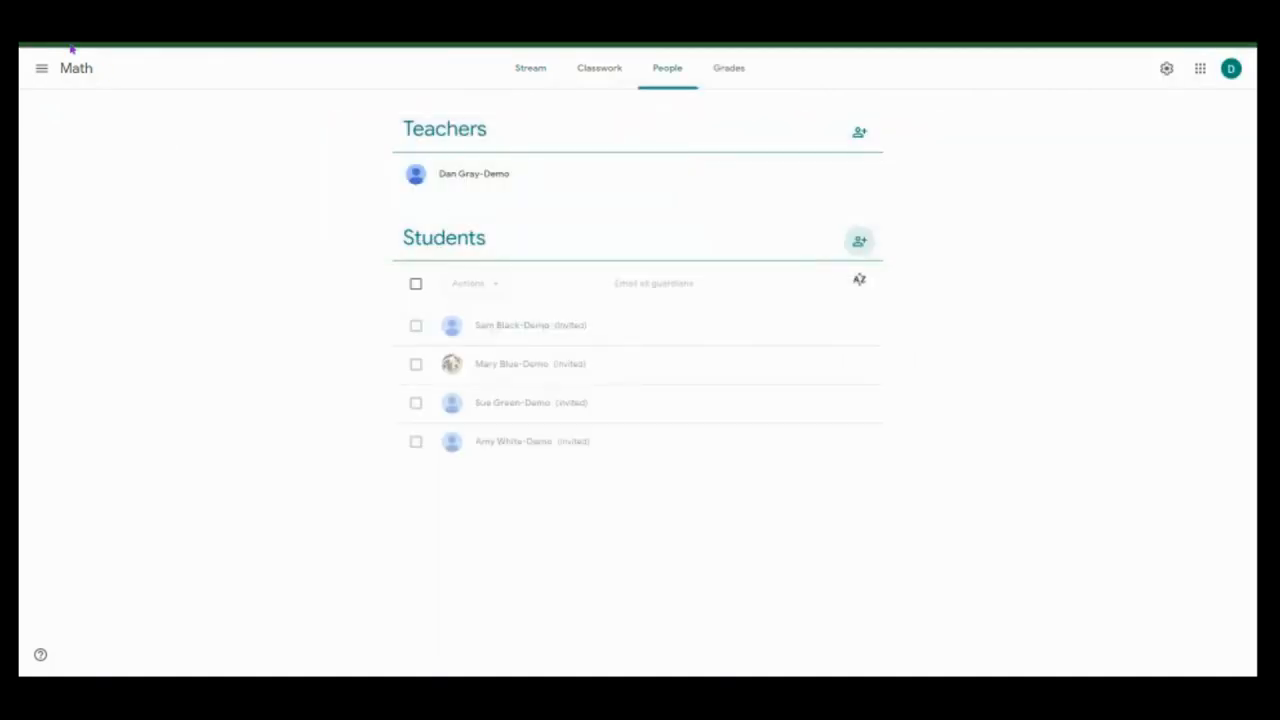
key("F5")
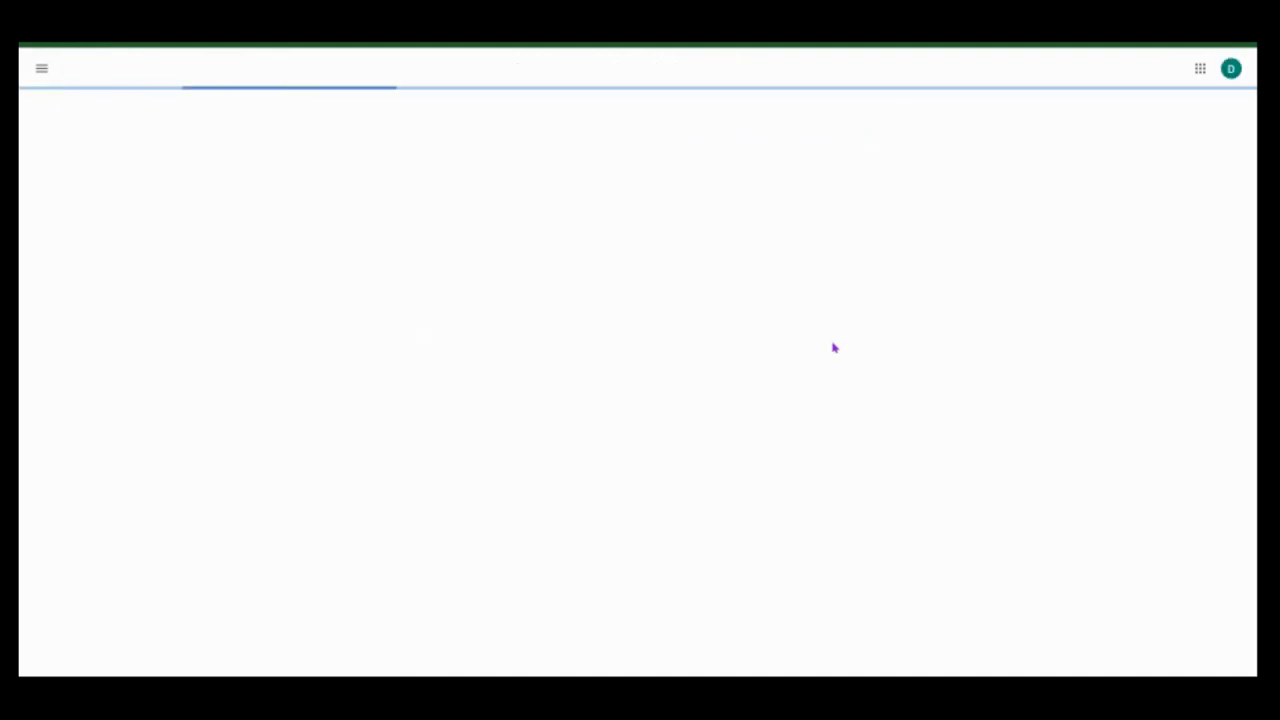
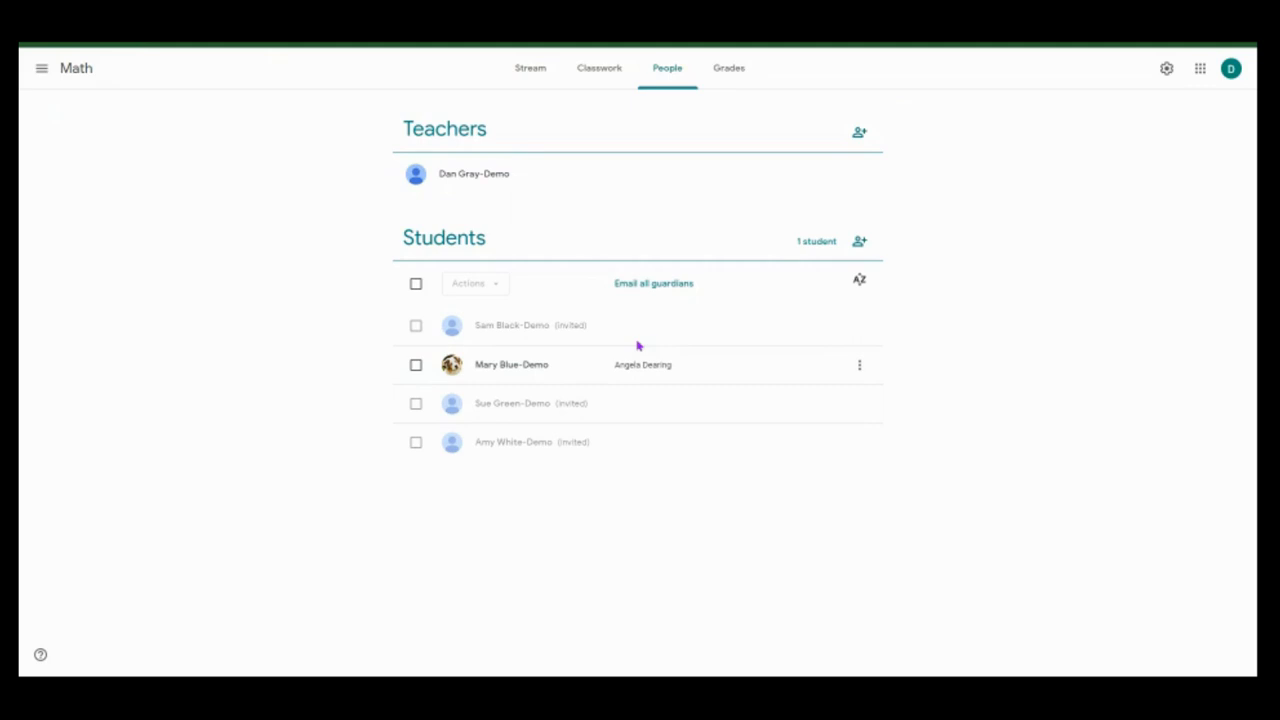
- Review the option to email all guardians and the actions available for the enrolled student, and clear the student's selection
left_click(652, 285)
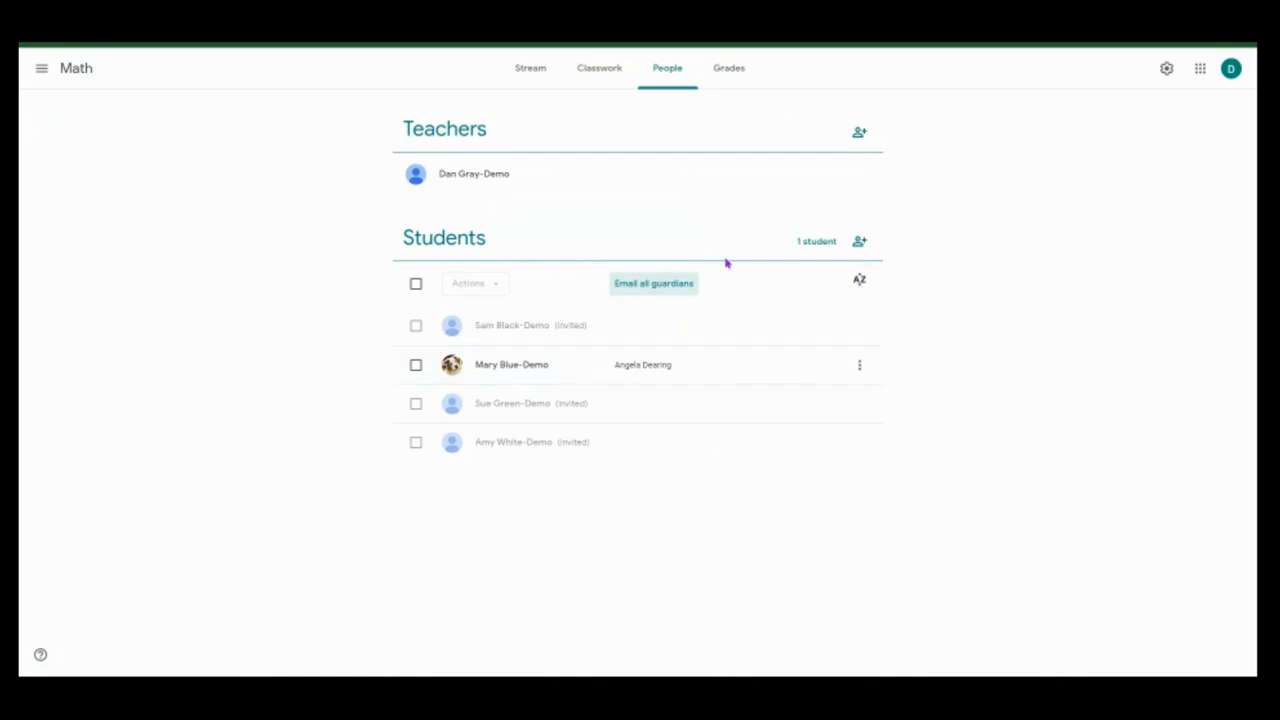
left_click(415, 365)
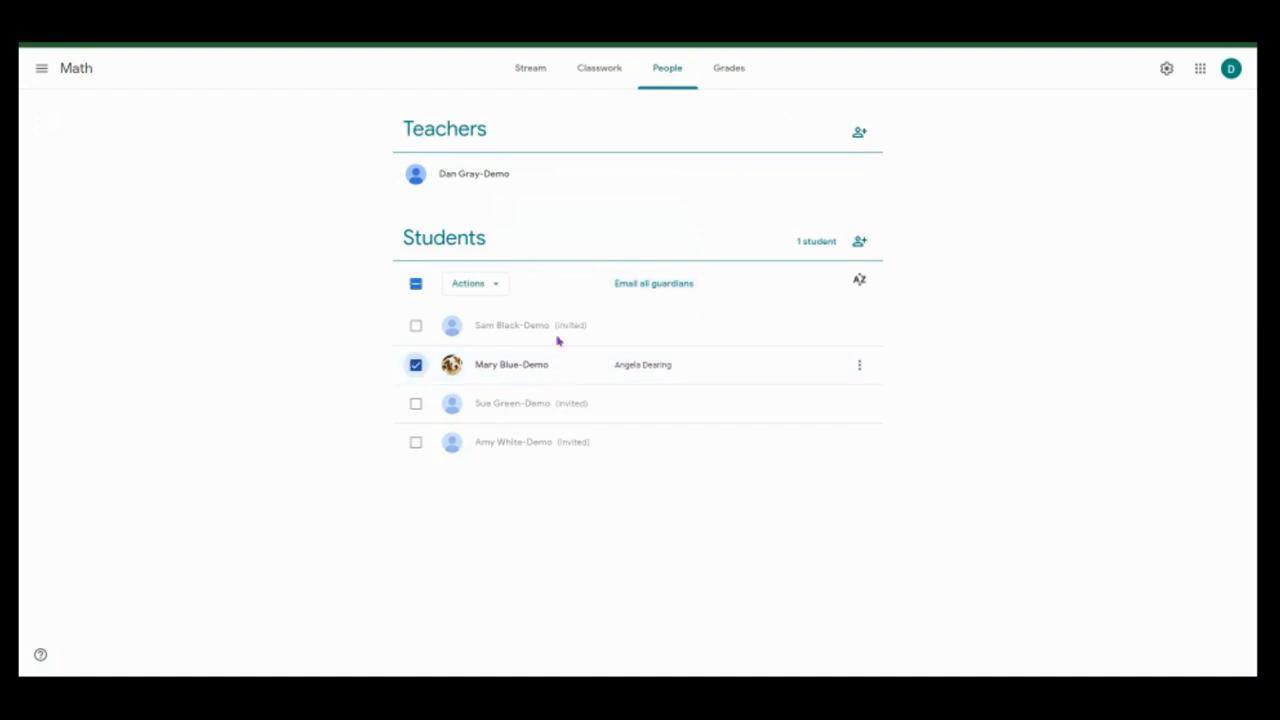
left_click(494, 288)
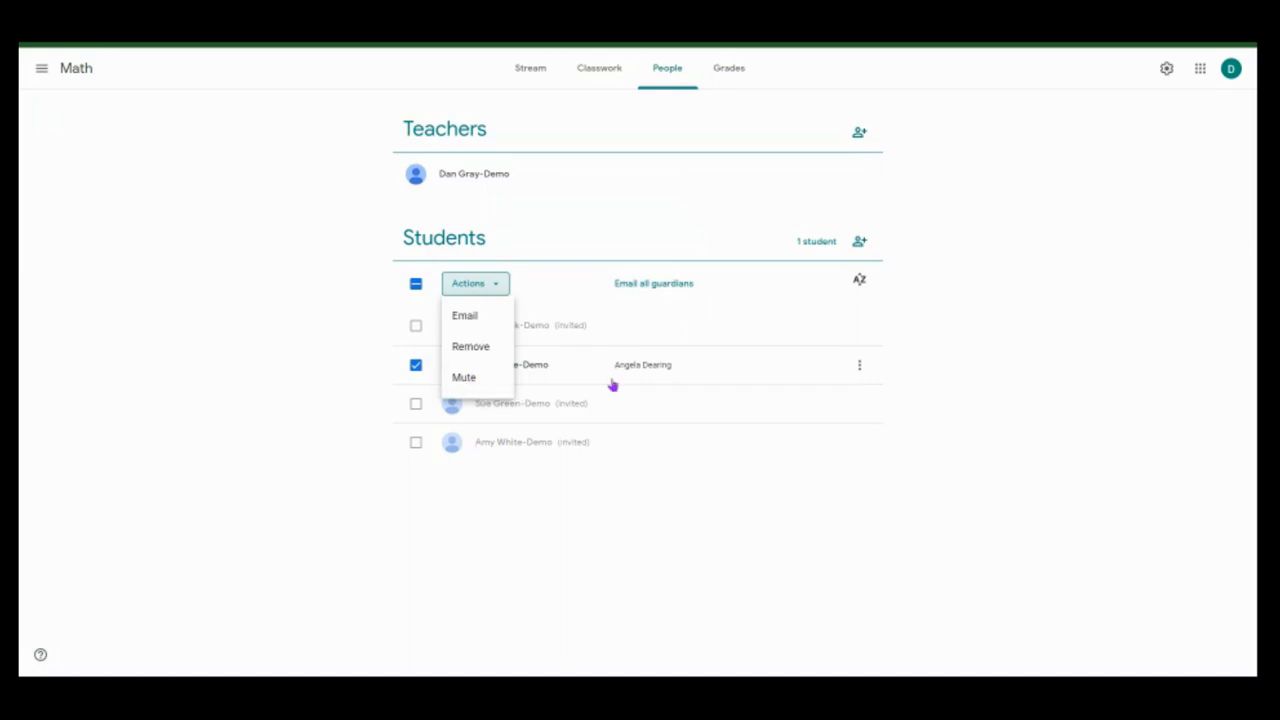
left_click(566, 278)
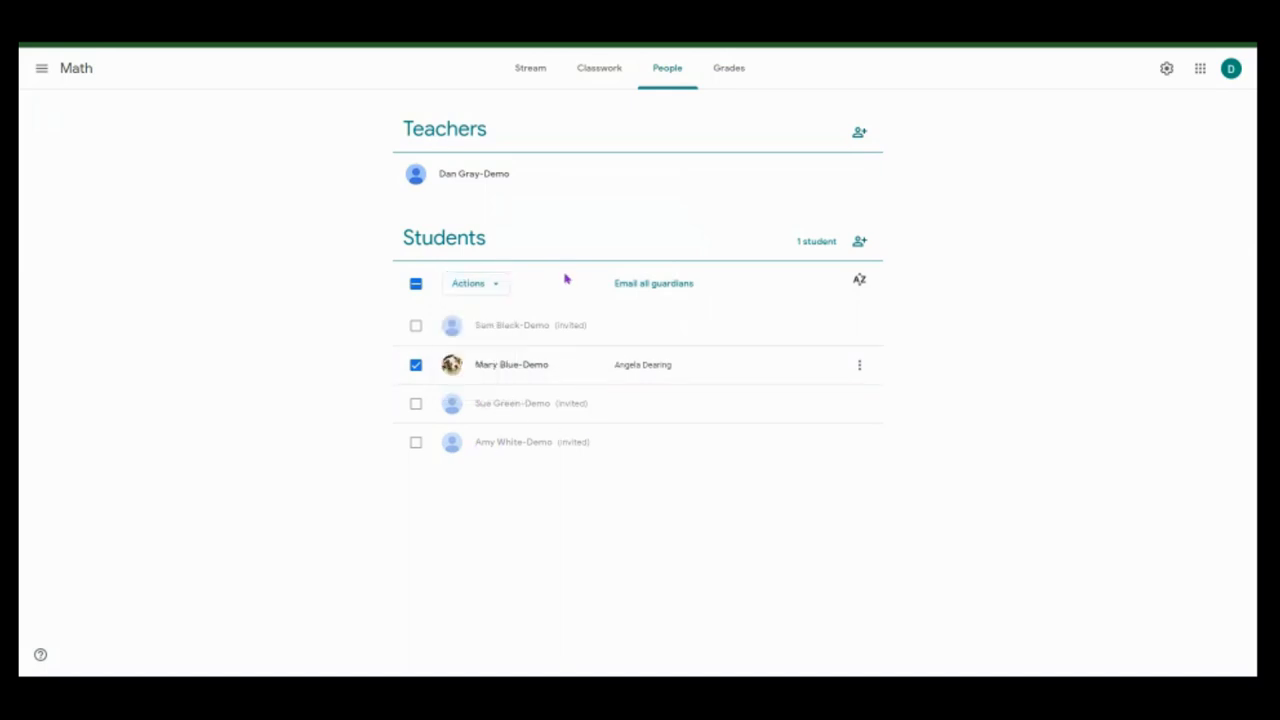
left_click(417, 367)
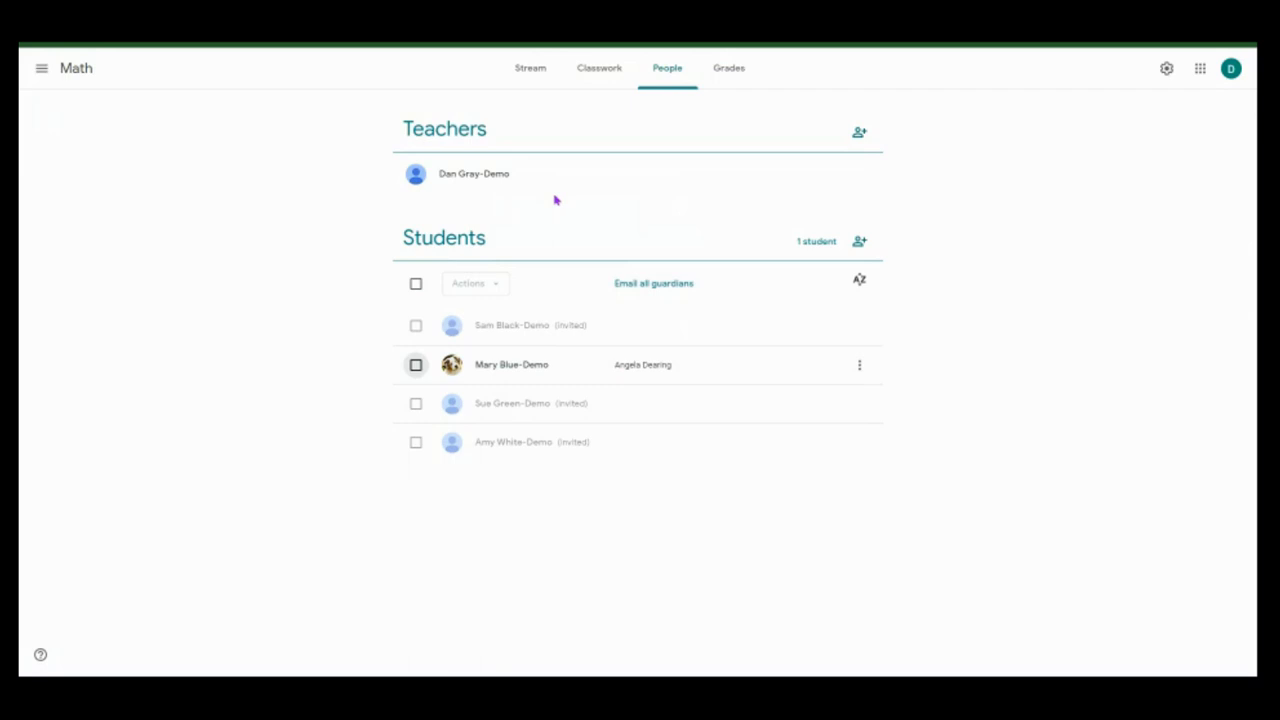
- Check the teacher invitation dialog and cancel it, and view the Math class's Grades and Classwork pages
left_click(859, 133)
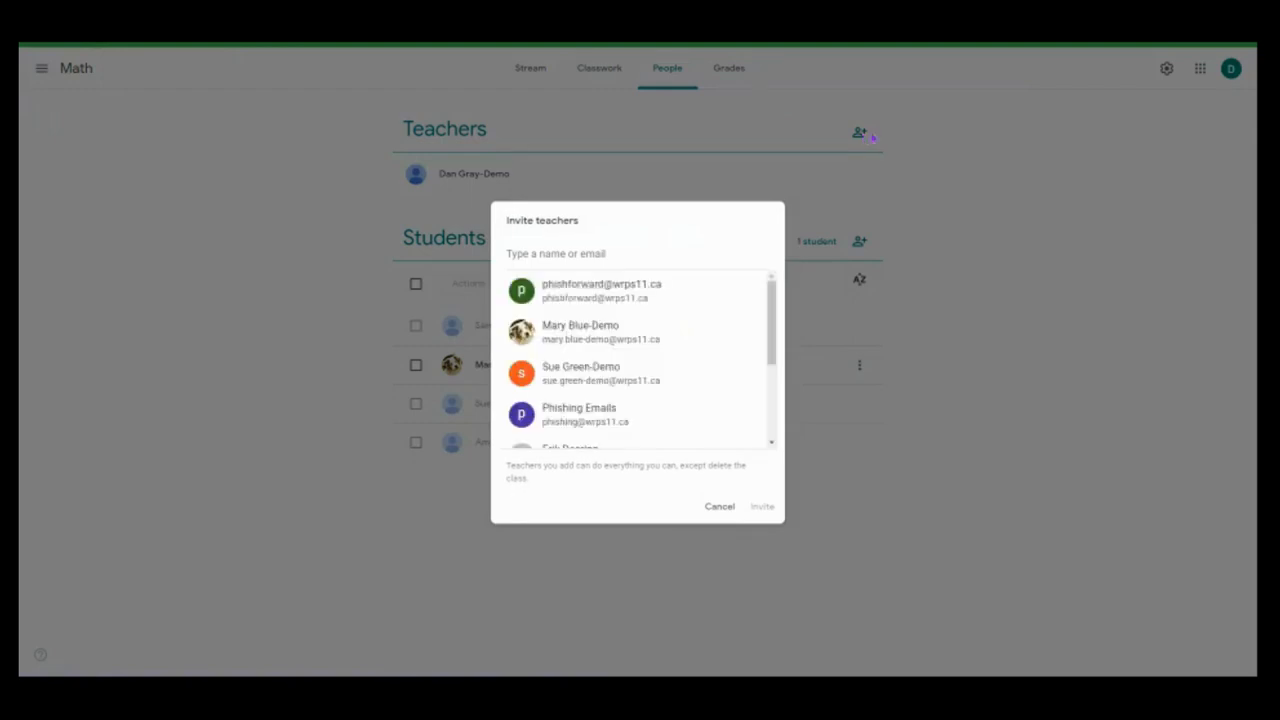
left_click(719, 508)
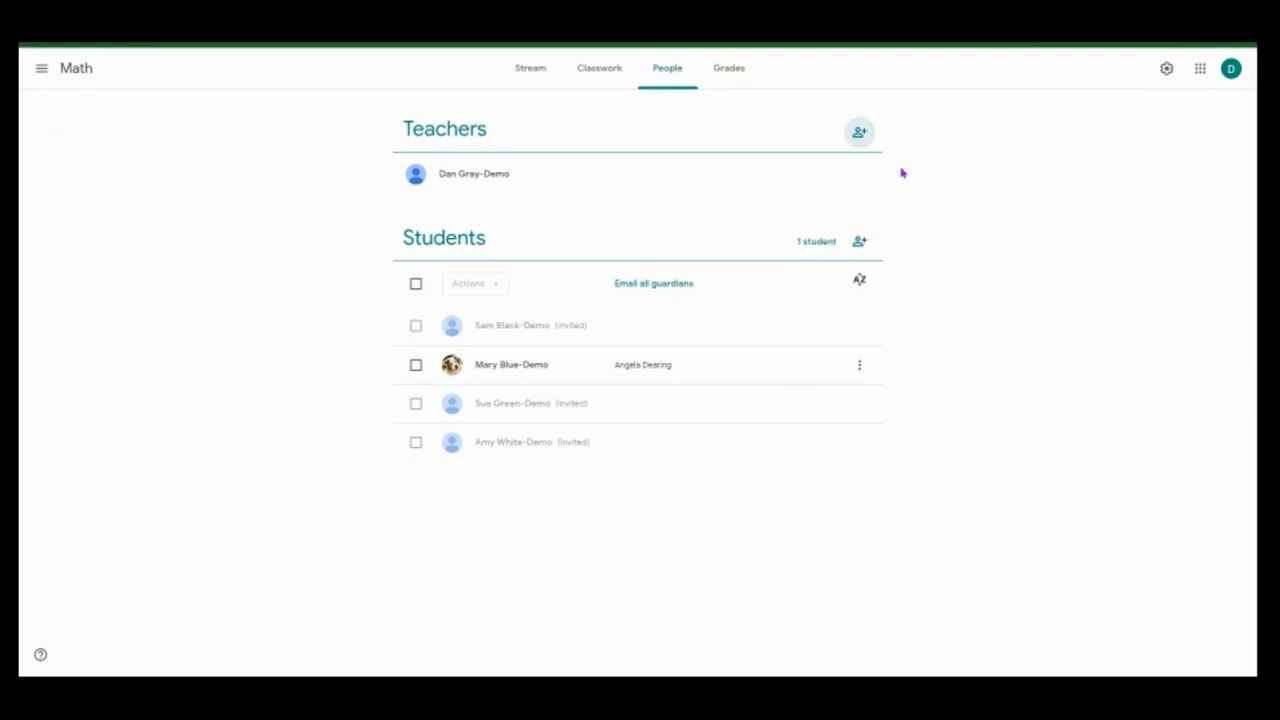
left_click(730, 75)
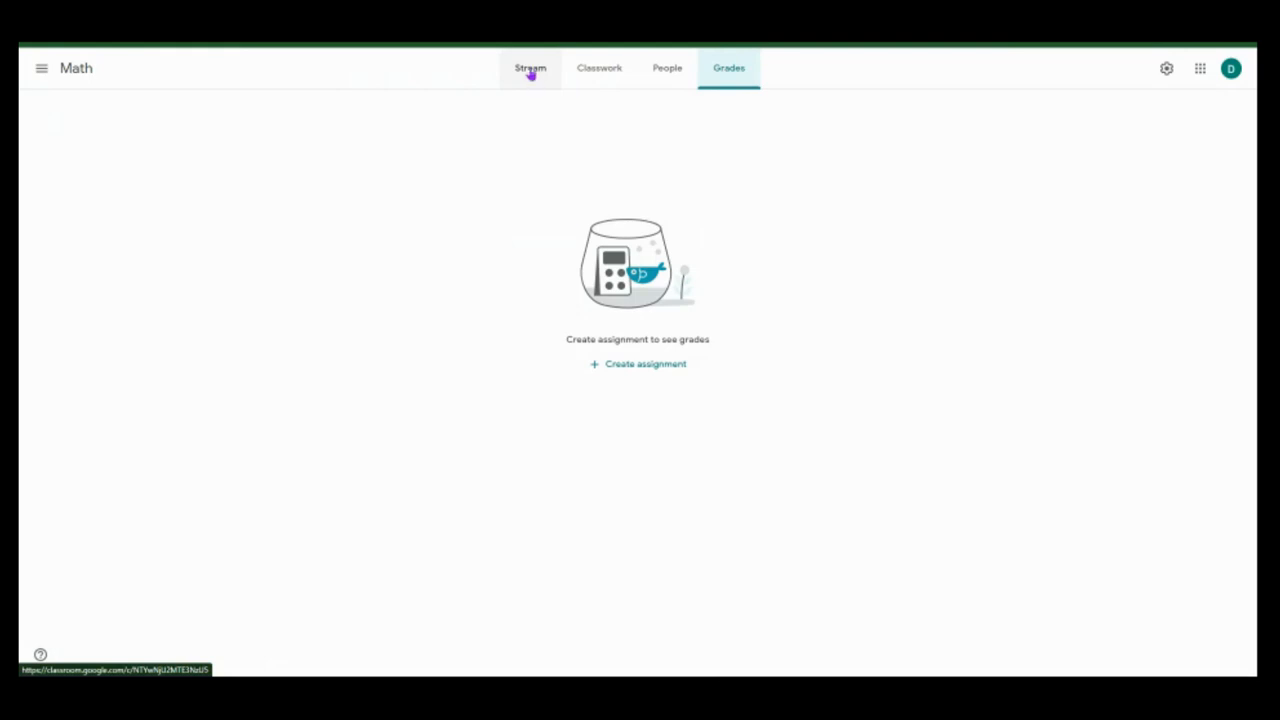
left_click(588, 72)
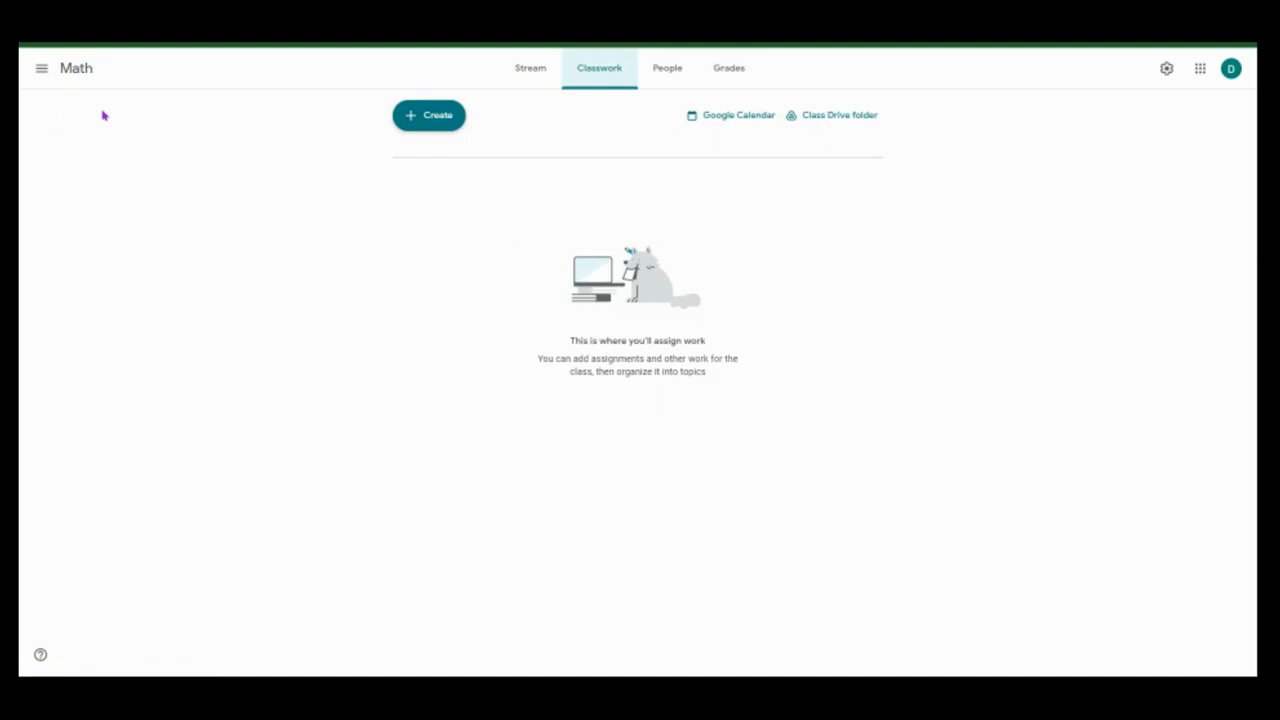
- Switch to the first Intro to CS with Micro:Bit class, dismiss the tip about moving posts, and view its Classwork page
left_click(40, 69)
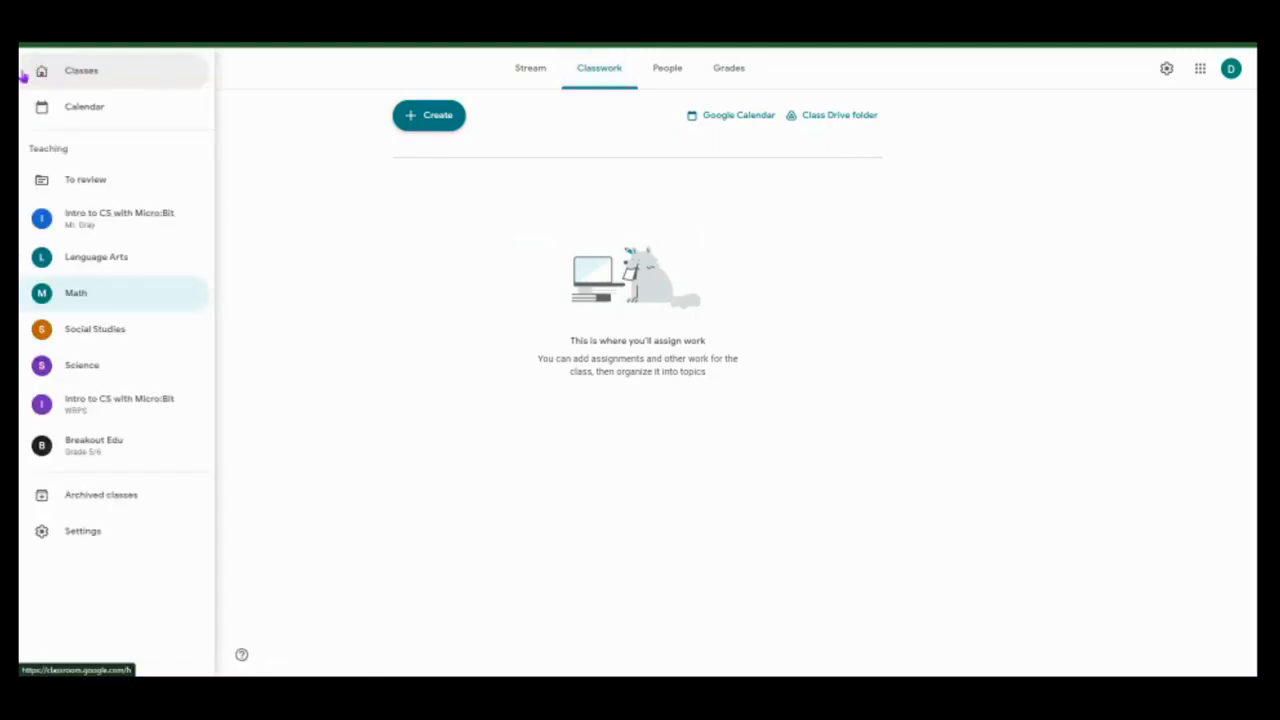
left_click(96, 220)
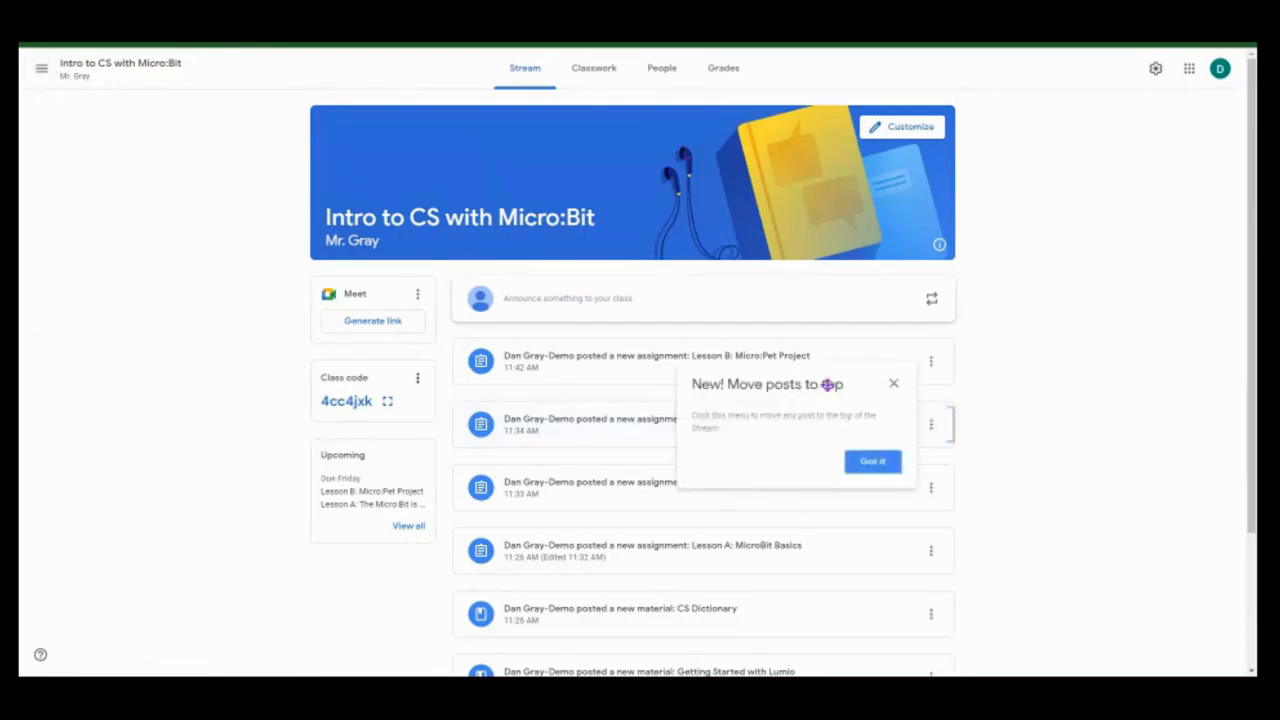
left_click(893, 384)
left_click(594, 68)
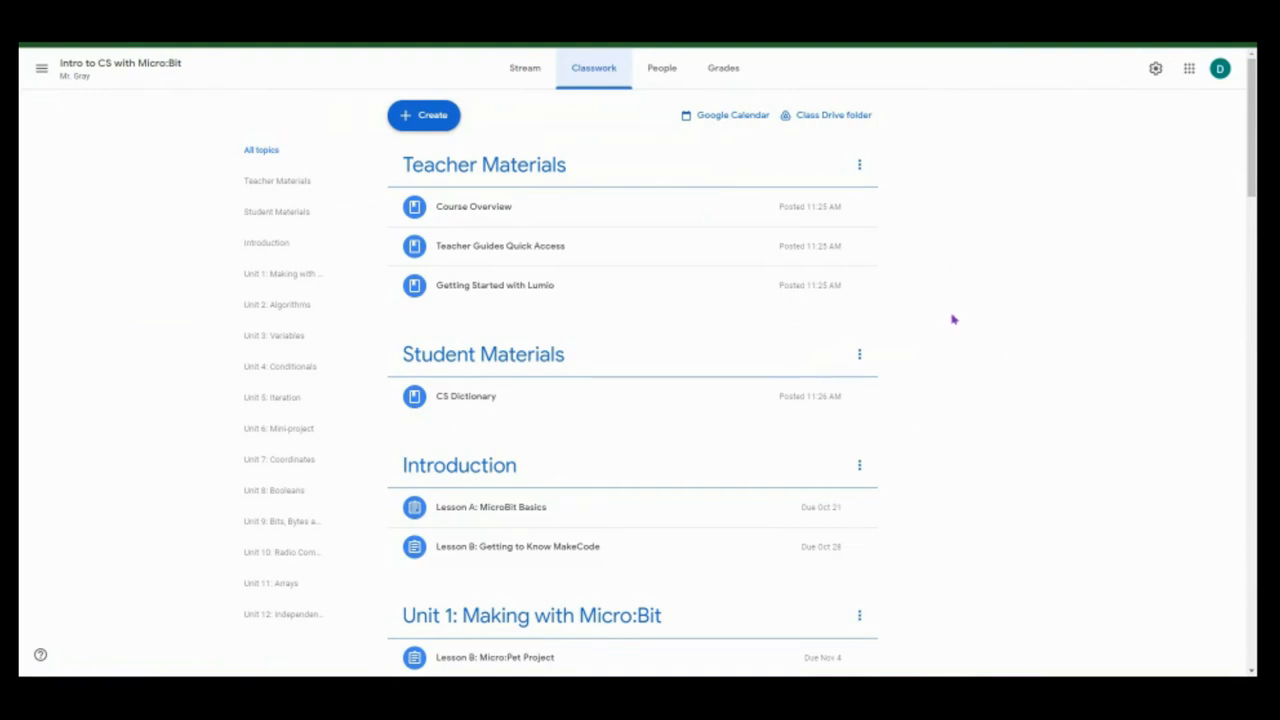
scroll(947, 312, "down", 2)
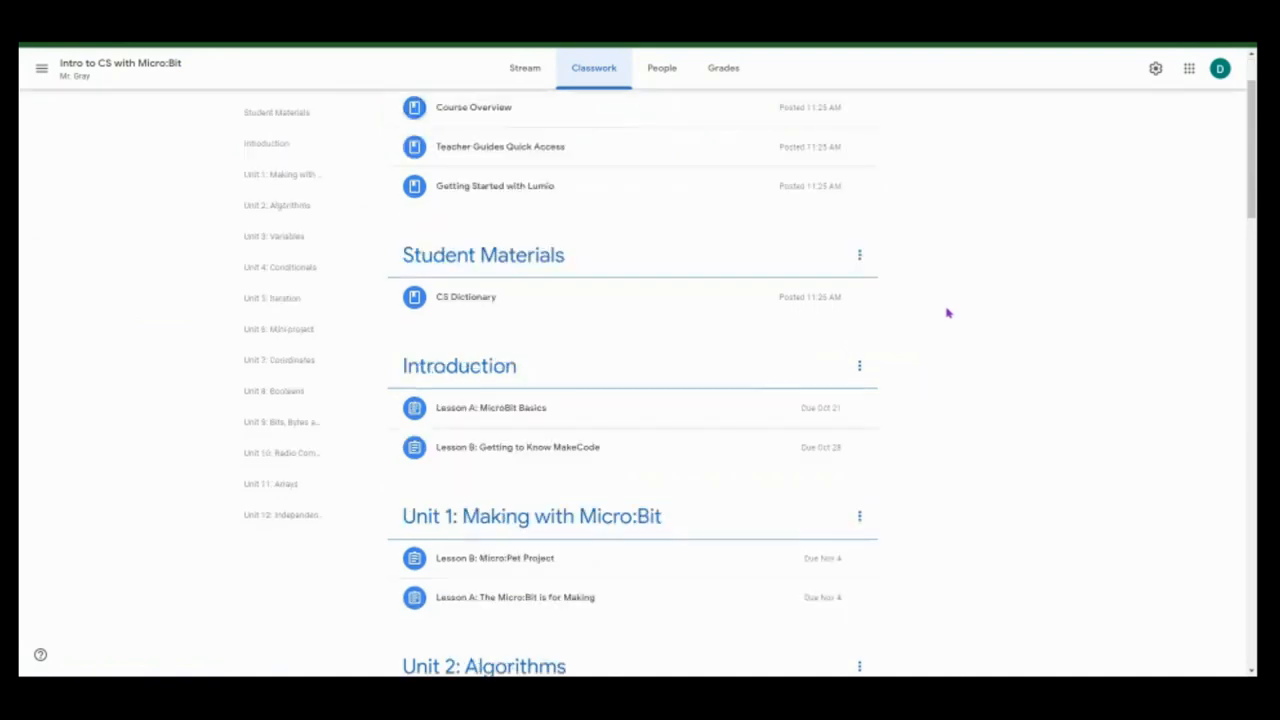
scroll(944, 310, "up", 2)
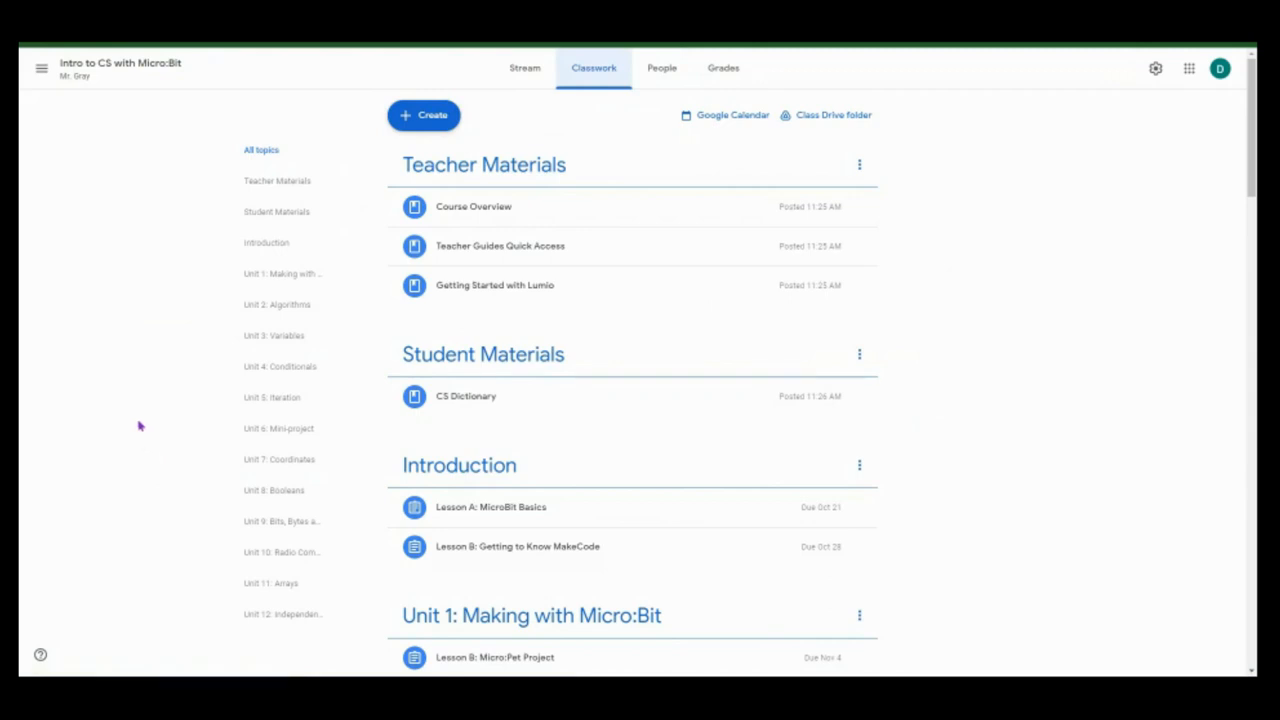
- Examine the classwork filtered by topic for Units 4, 7, 12, 3, 2 and 1, ending on the Introduction topic
left_click(281, 368)
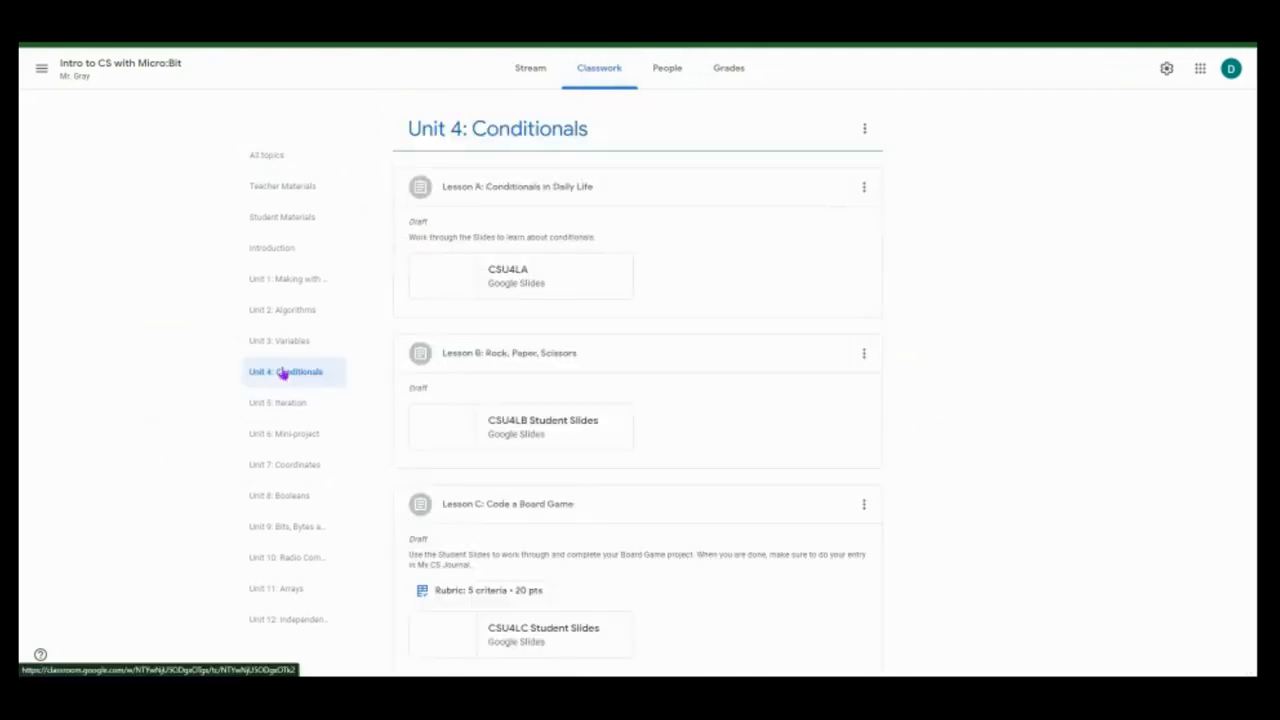
left_click(290, 468)
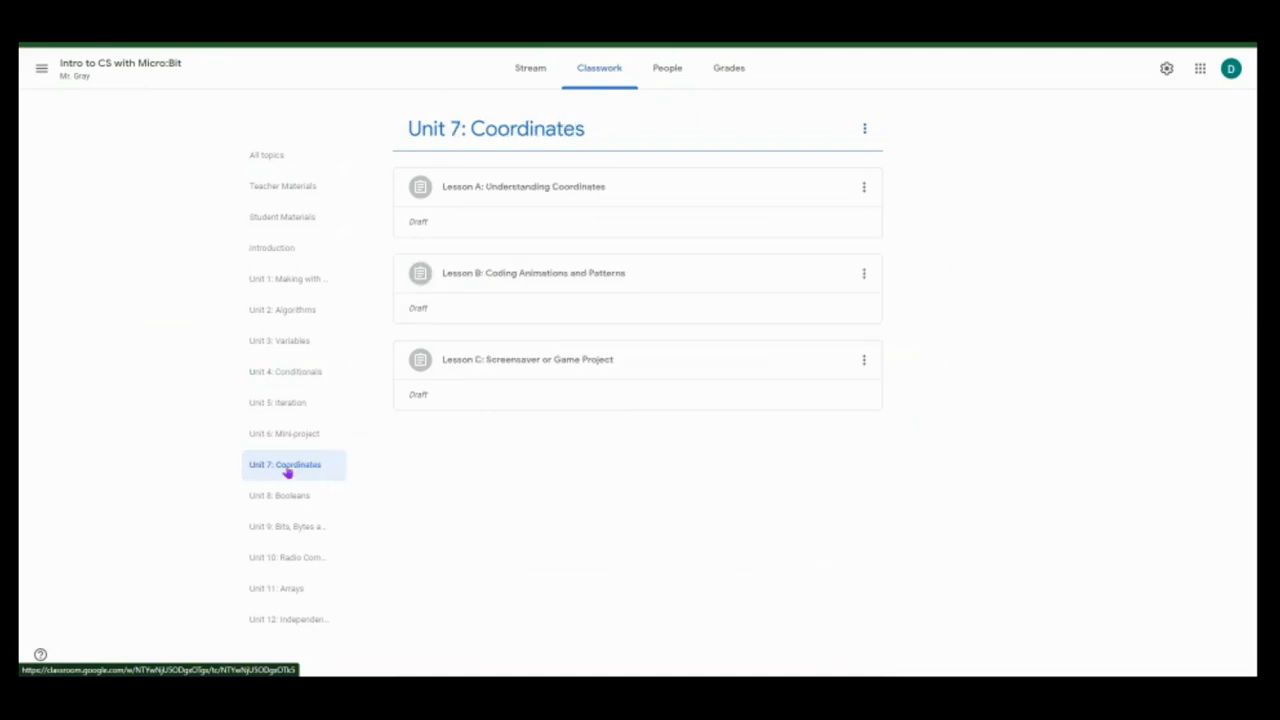
left_click(280, 621)
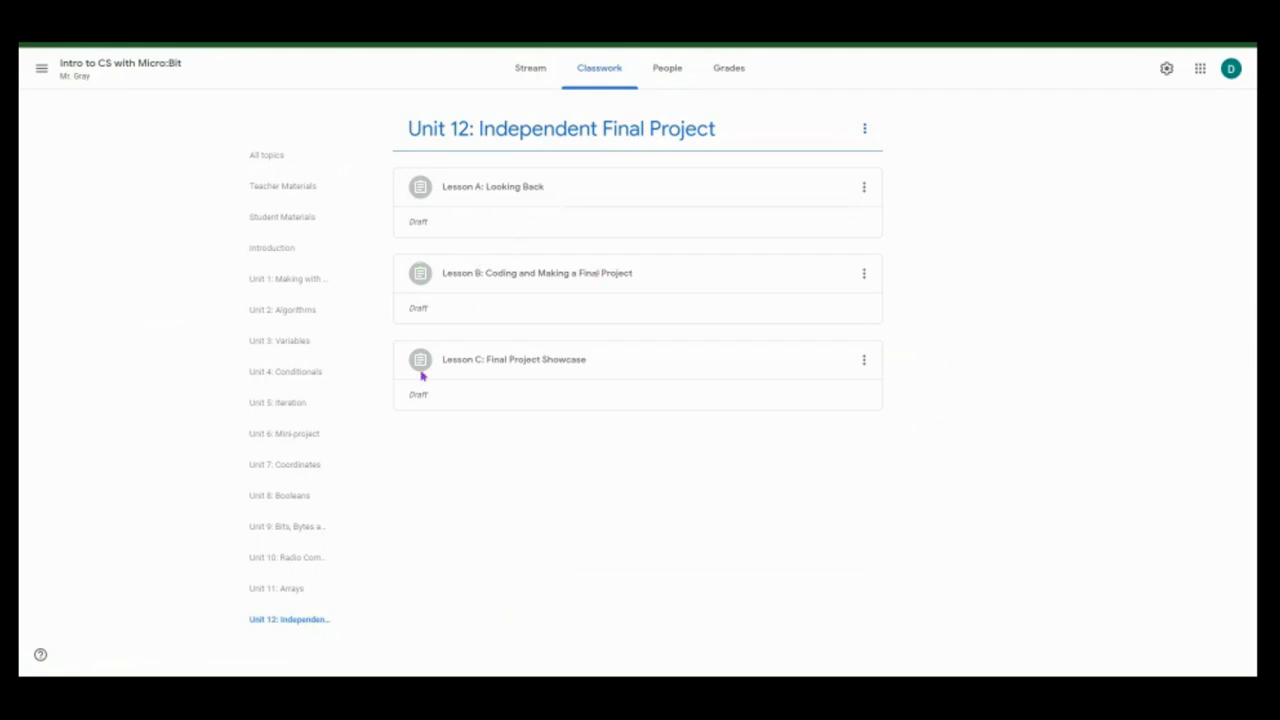
left_click(276, 383)
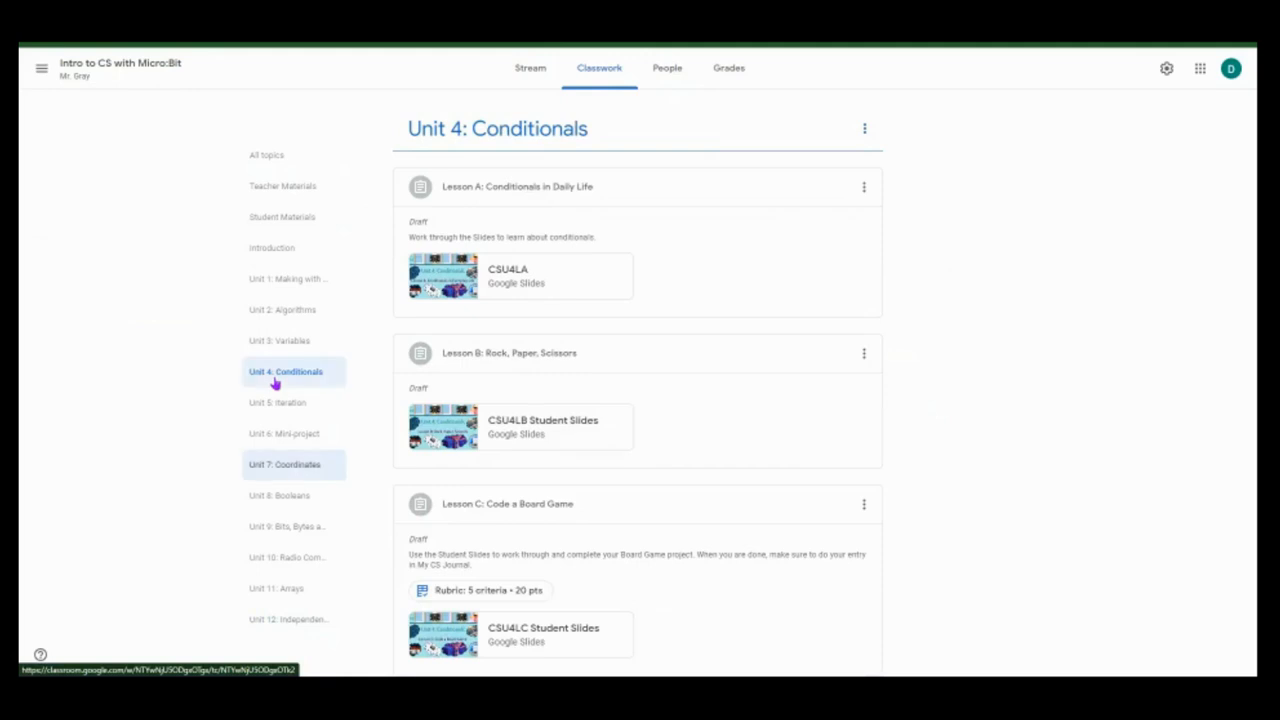
left_click(287, 348)
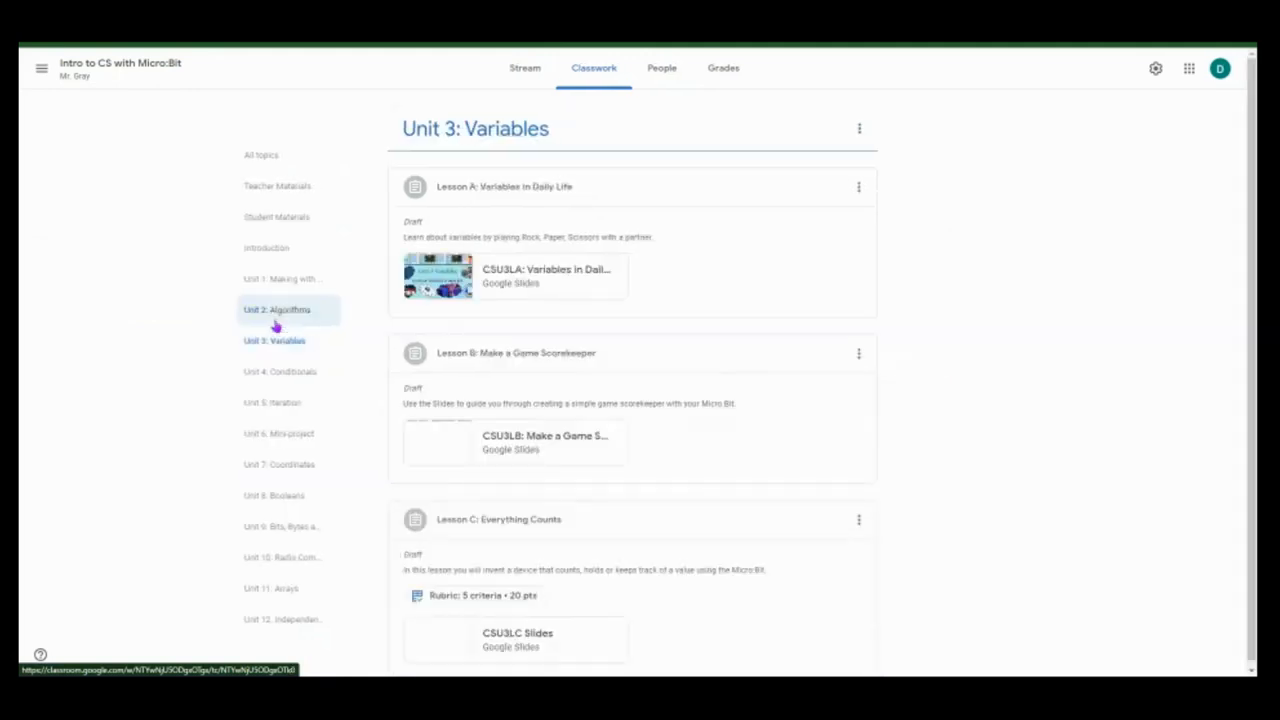
left_click(289, 311)
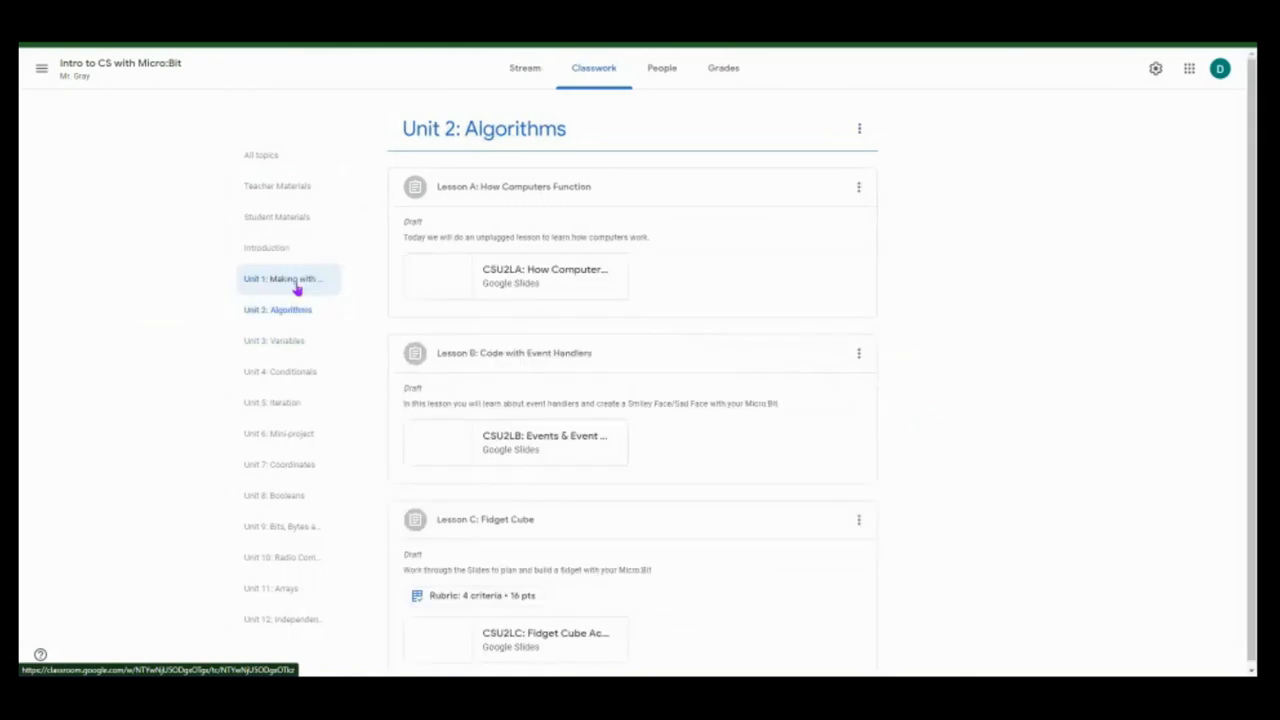
left_click(282, 285)
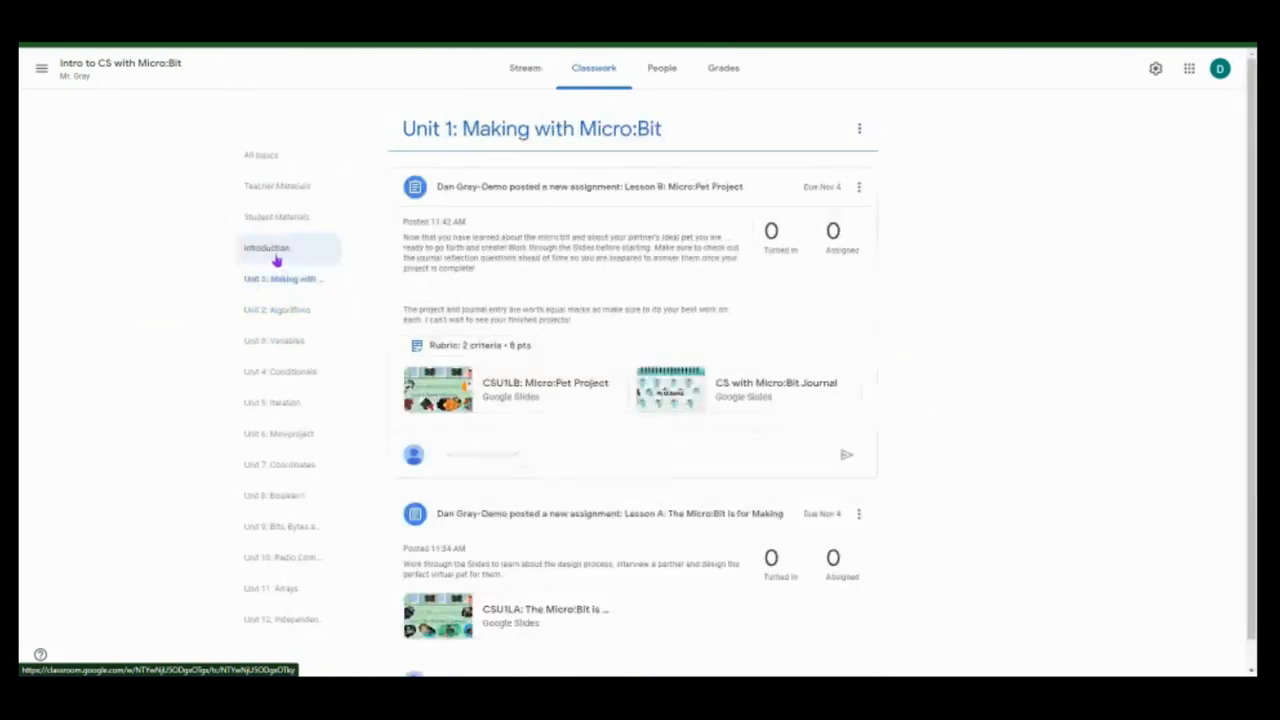
left_click(276, 258)
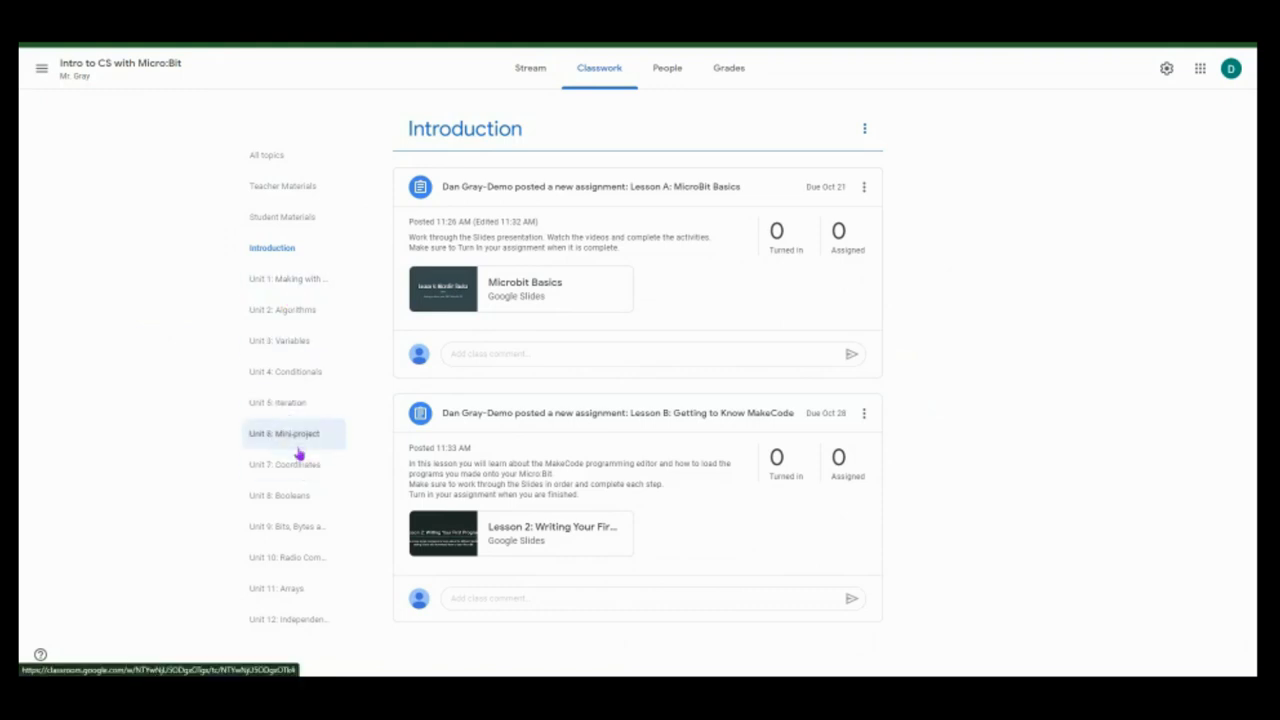
- Open the Lesson A: MicroBit Basics assignment for editing, dismiss the originality reports tip, and save the assignment
left_click(863, 187)
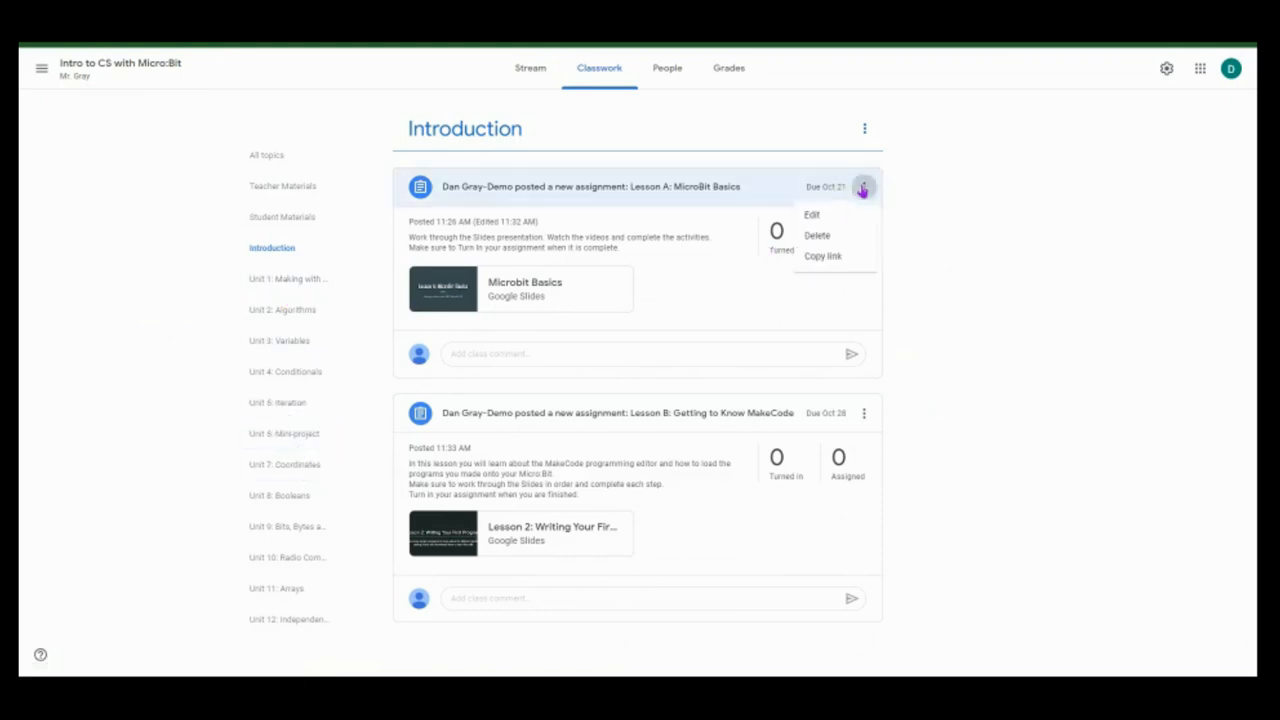
left_click(811, 215)
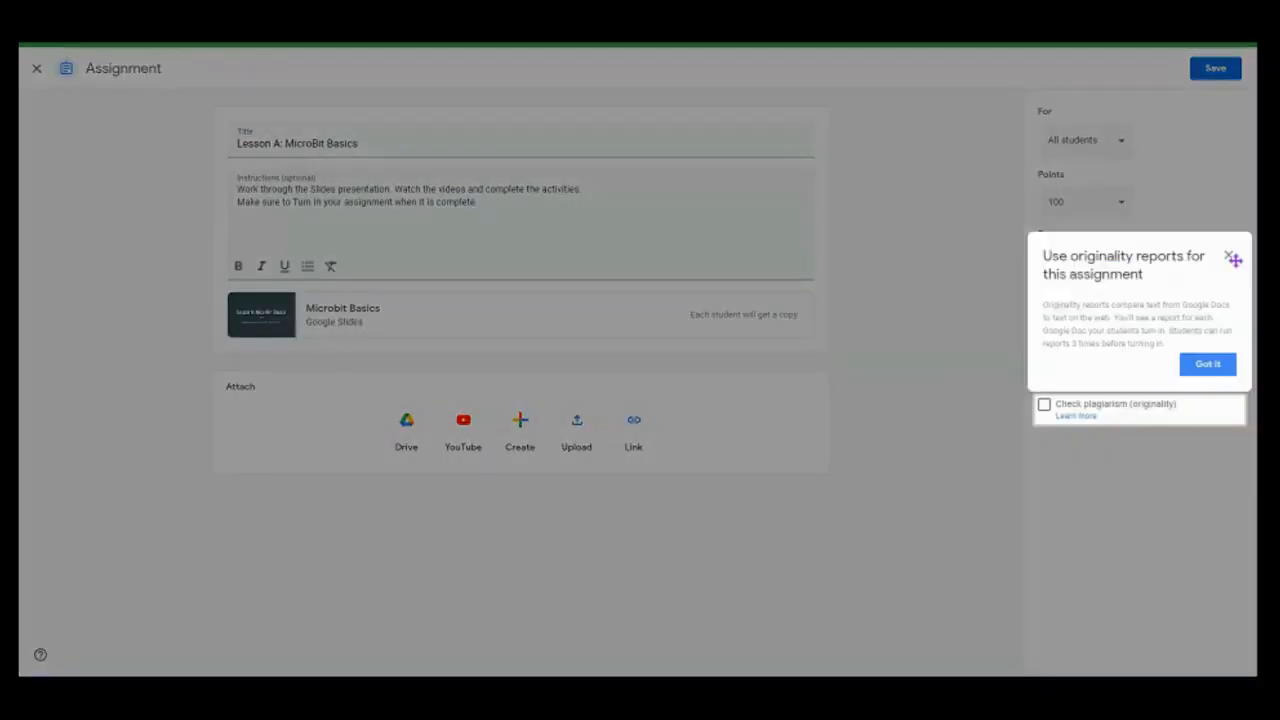
left_click(1232, 258)
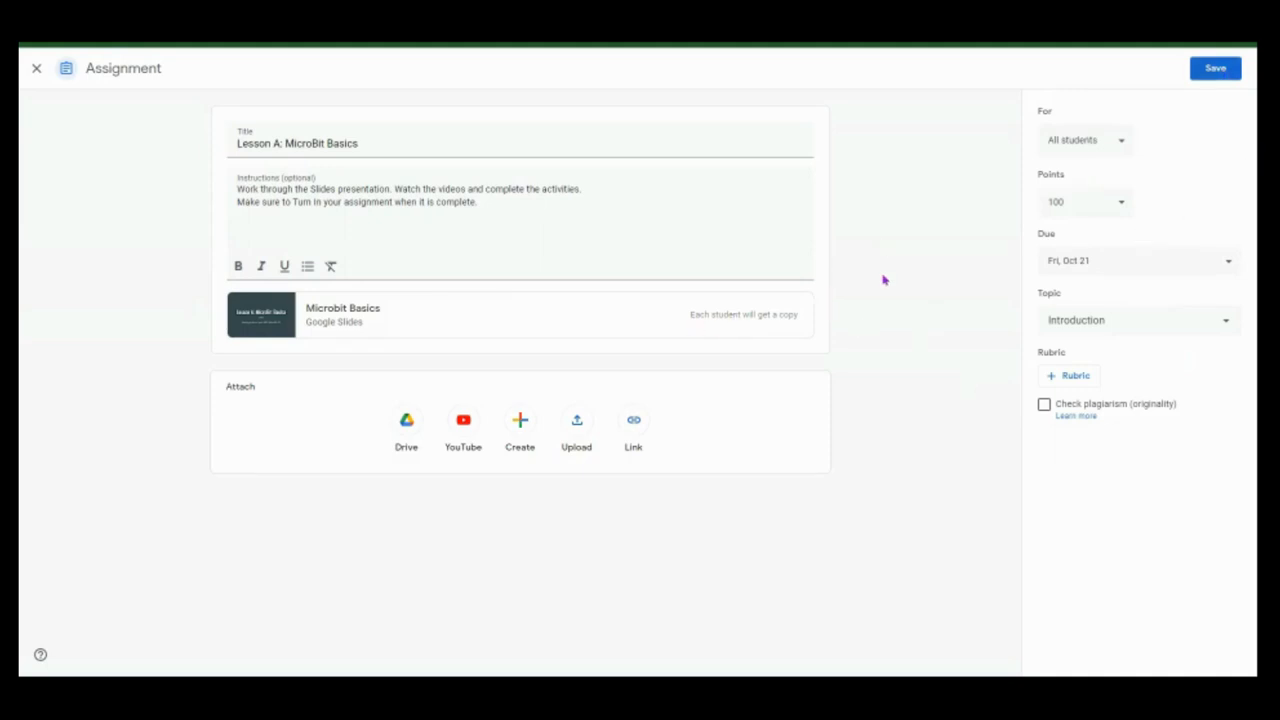
left_click(1215, 70)
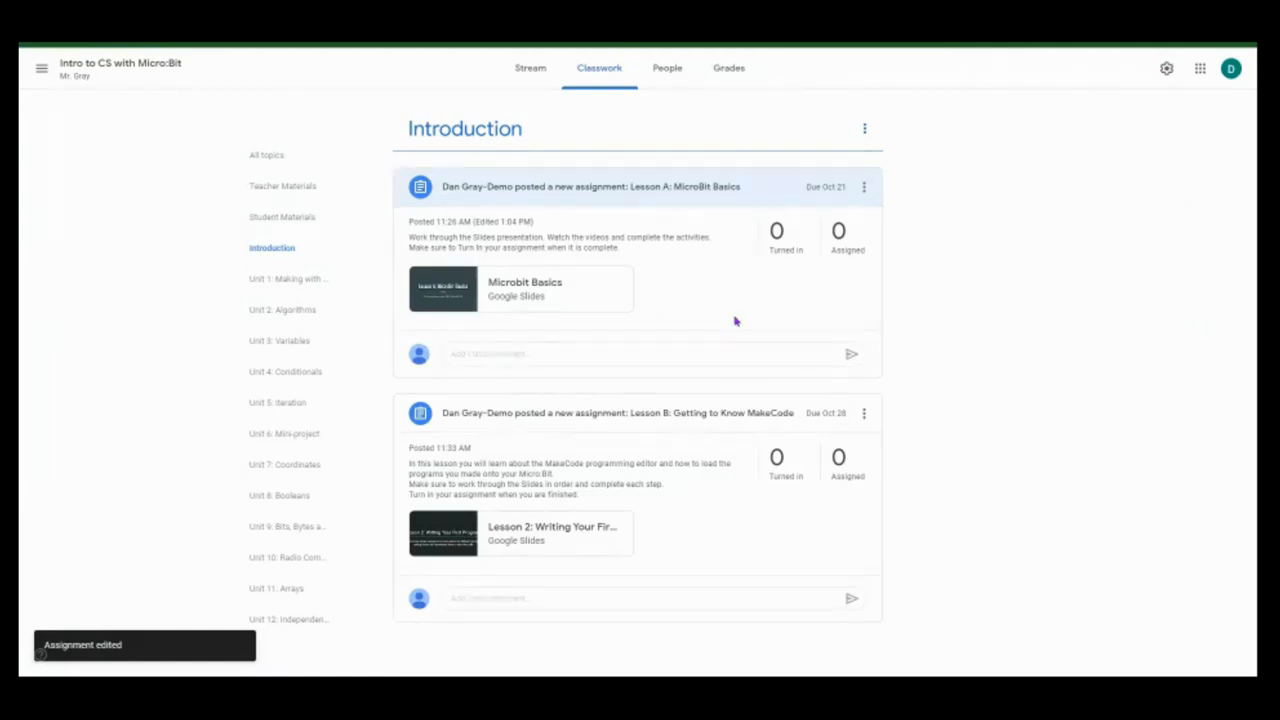
- Show all topics and open the draft Lesson A: How Computers Function under Unit 2: Algorithms for editing
left_click(266, 156)
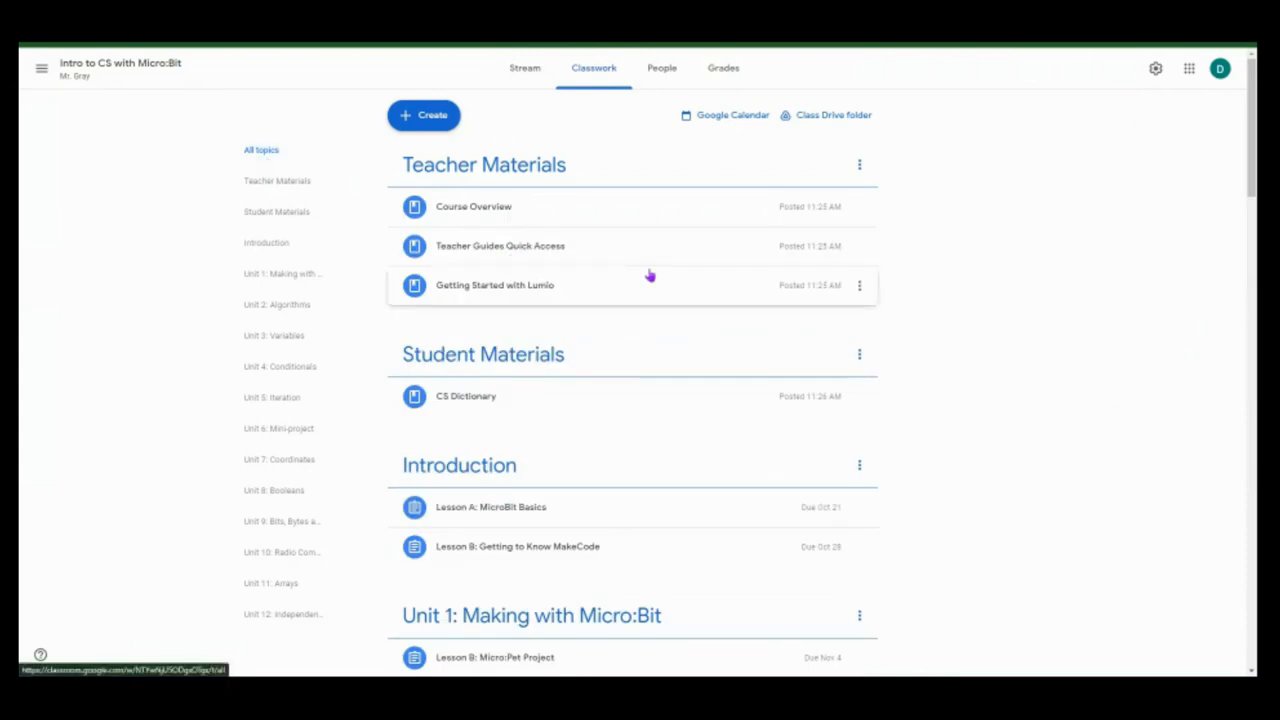
scroll(649, 275, "down", 2)
scroll(650, 276, "down", 3)
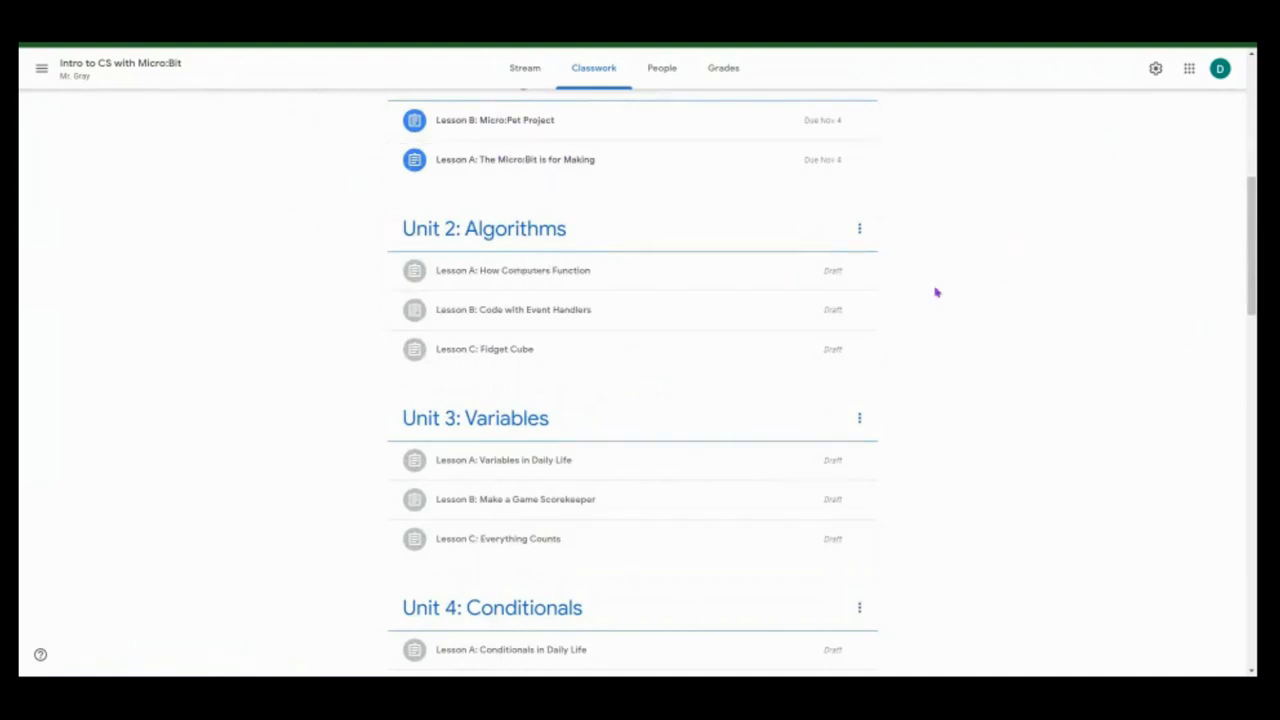
left_click(860, 272)
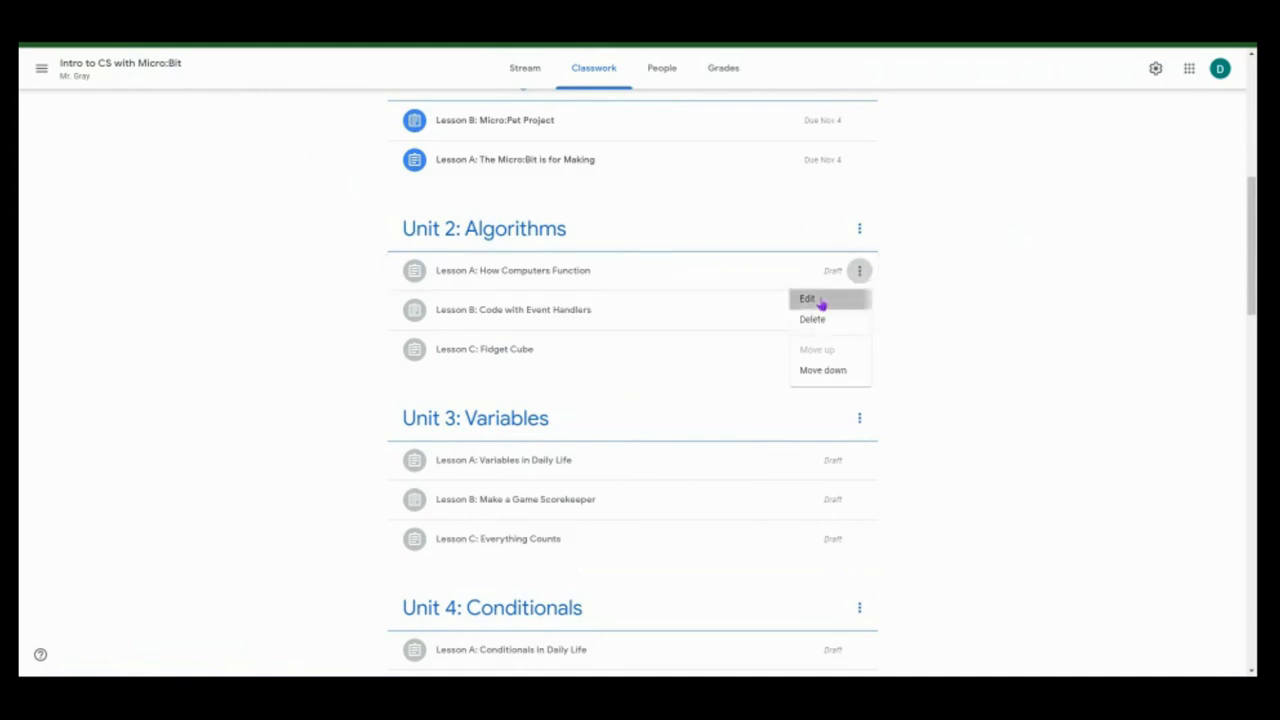
left_click(858, 300)
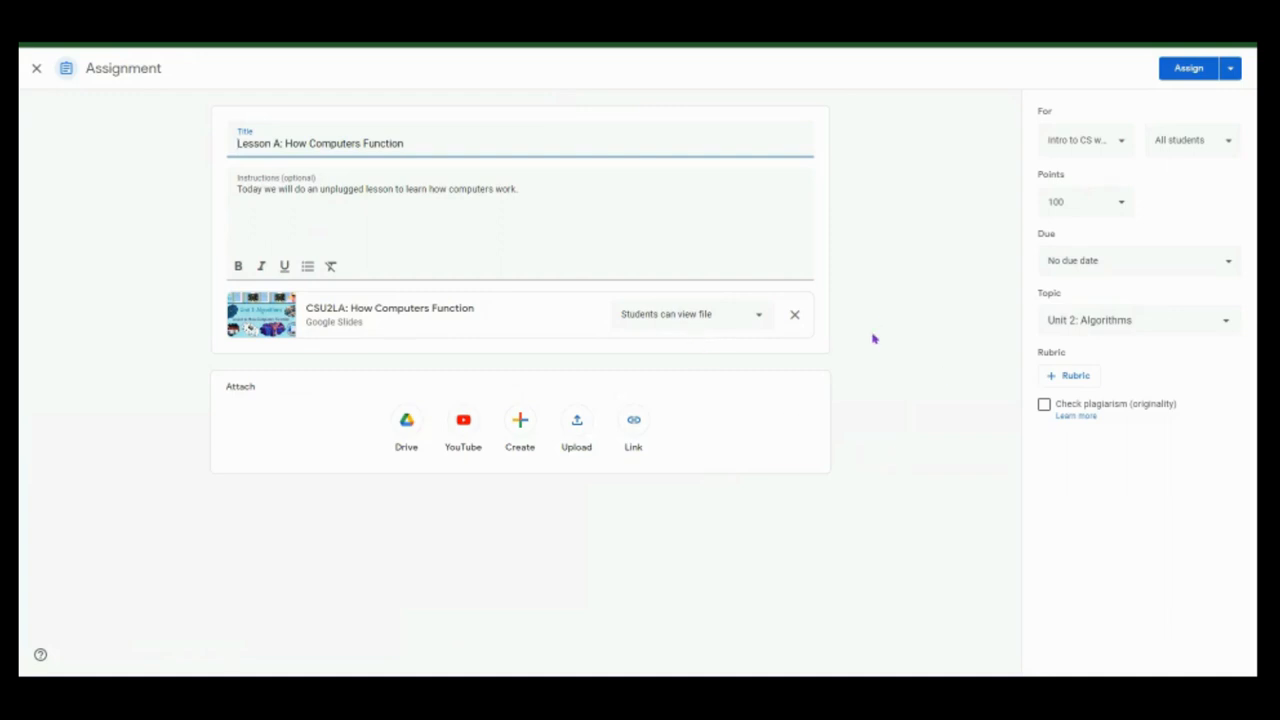
- Set the attached CSU2LA: How Computers Function slides to make a copy for each student
left_click(717, 316)
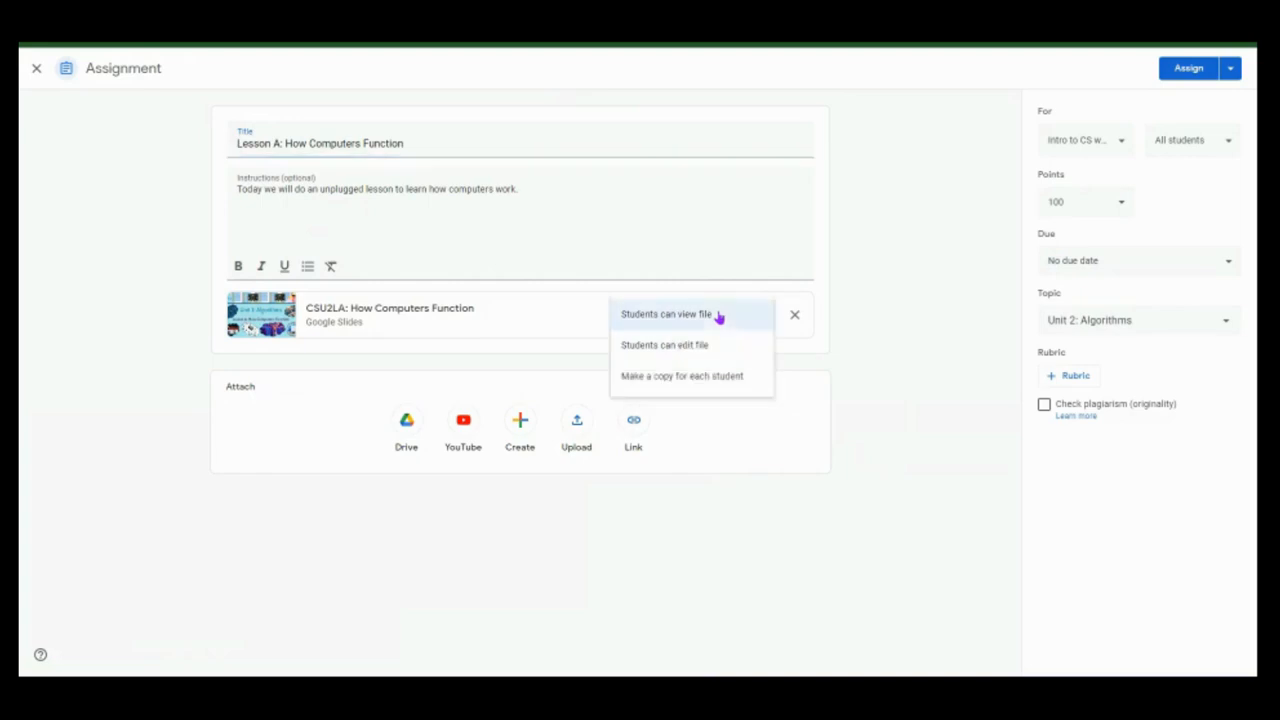
left_click(670, 382)
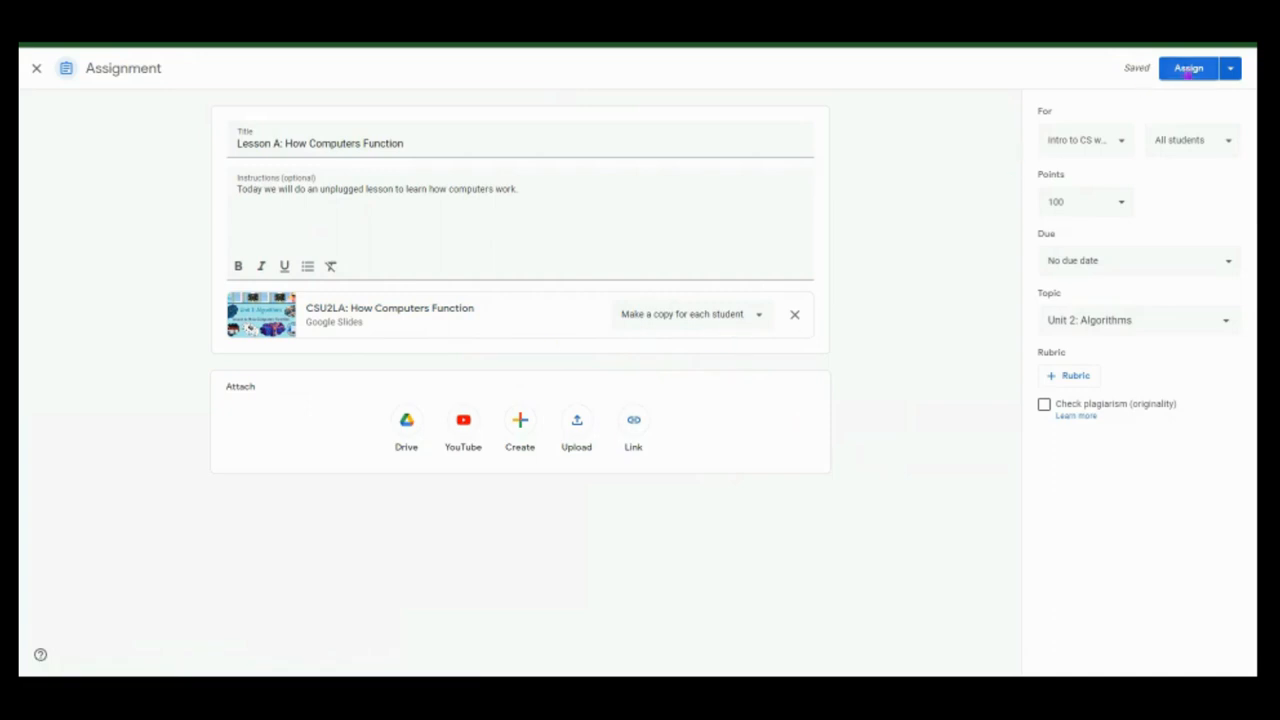
left_click(748, 320)
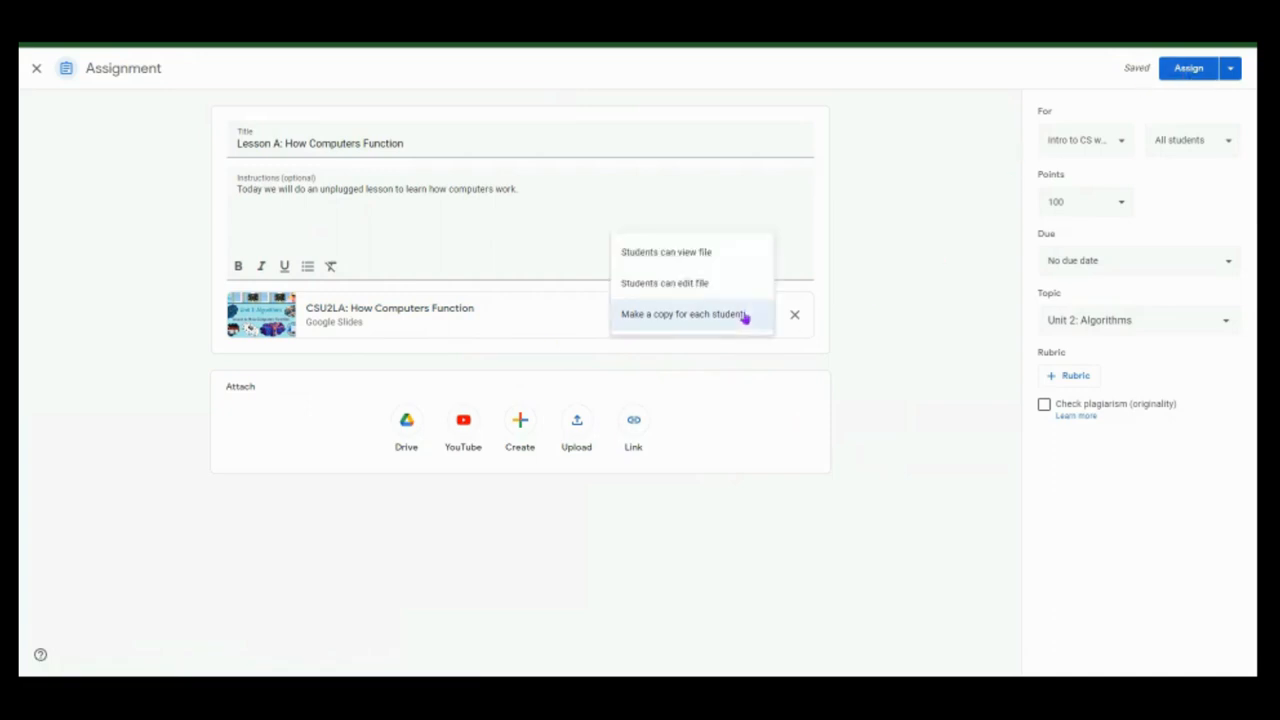
left_click(688, 289)
left_click(737, 321)
left_click(700, 289)
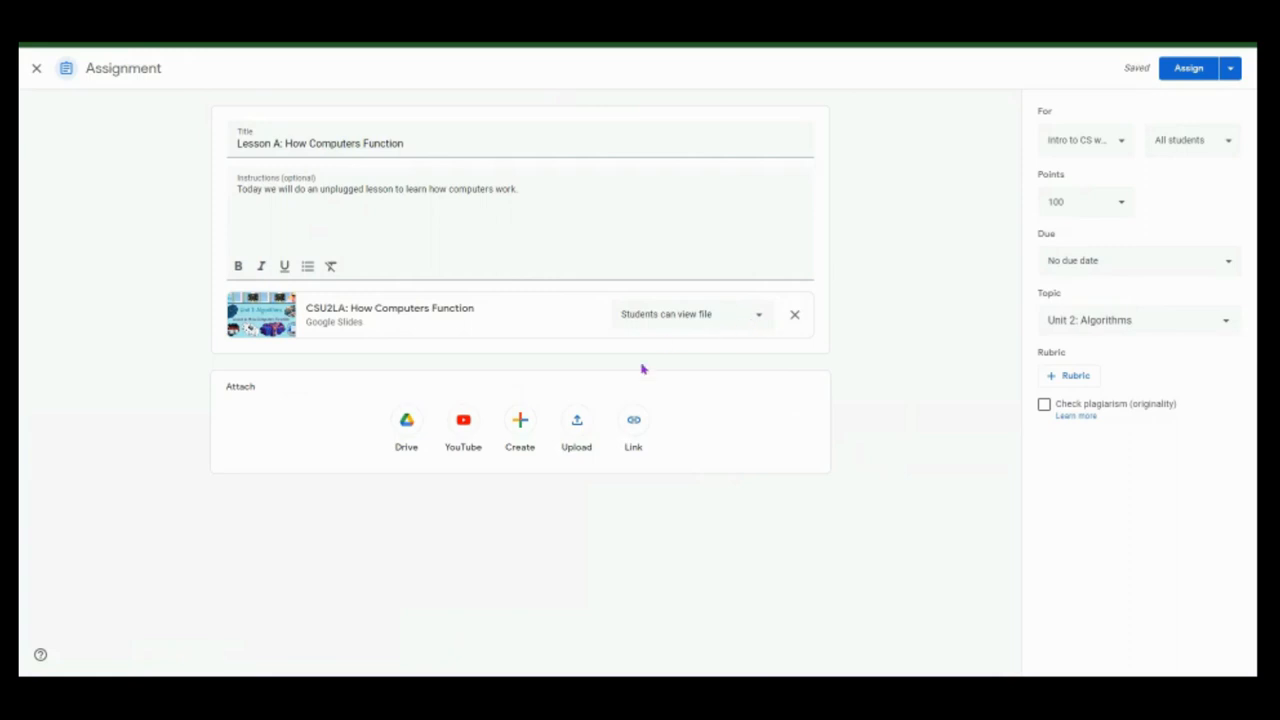
left_click(757, 316)
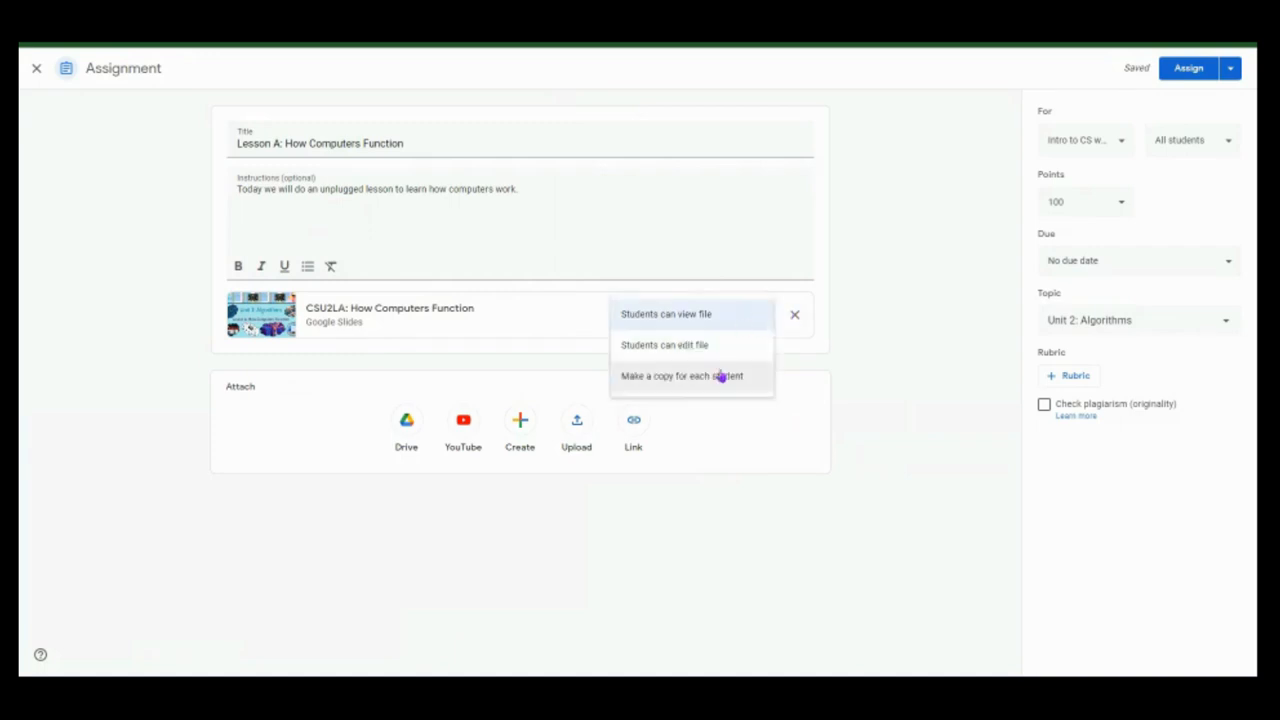
left_click(697, 383)
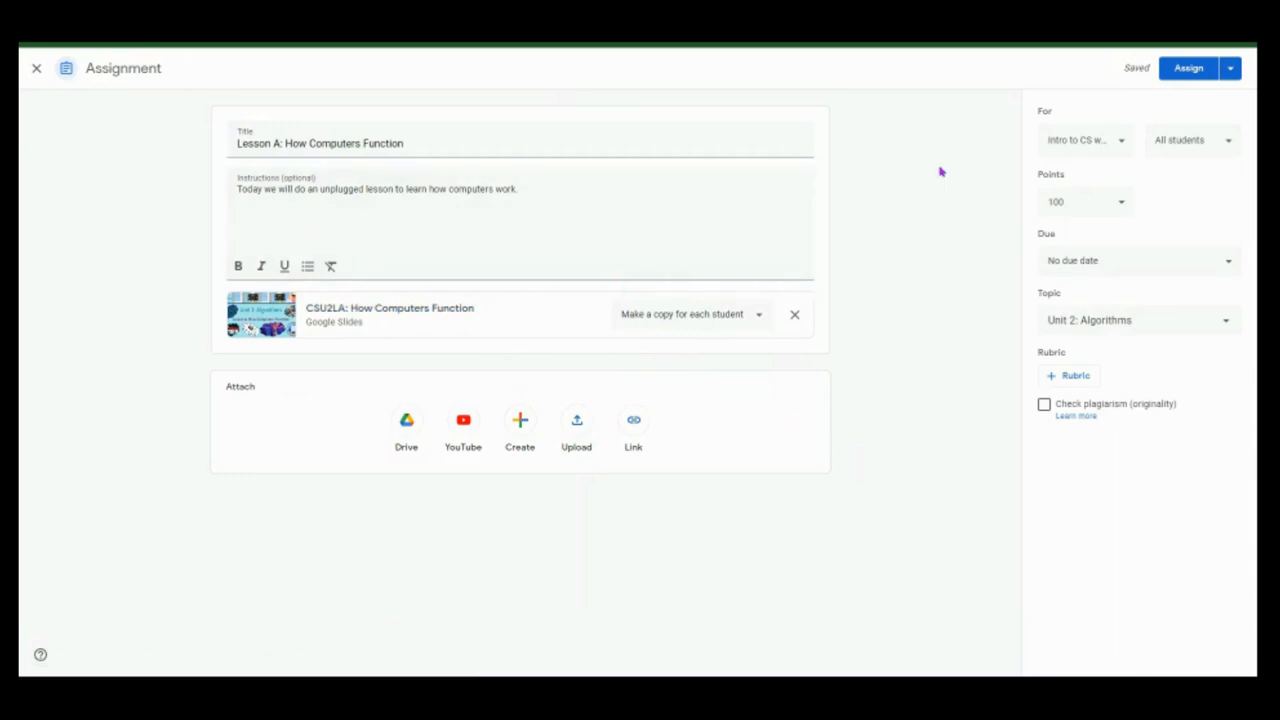
- Set the due date of Lesson A: How Computers Function to Nov 18, 2022 and assign it to all students
left_click(1228, 266)
left_click(1172, 313)
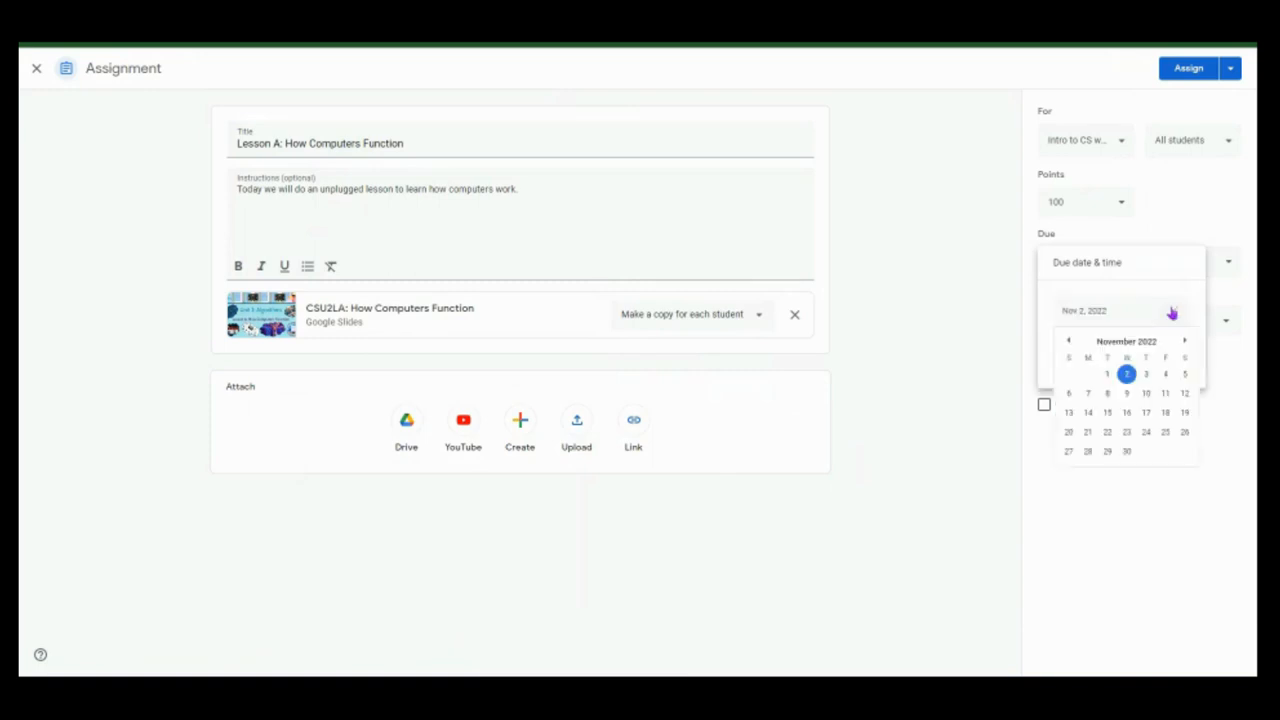
left_click(1165, 396)
left_click(1176, 316)
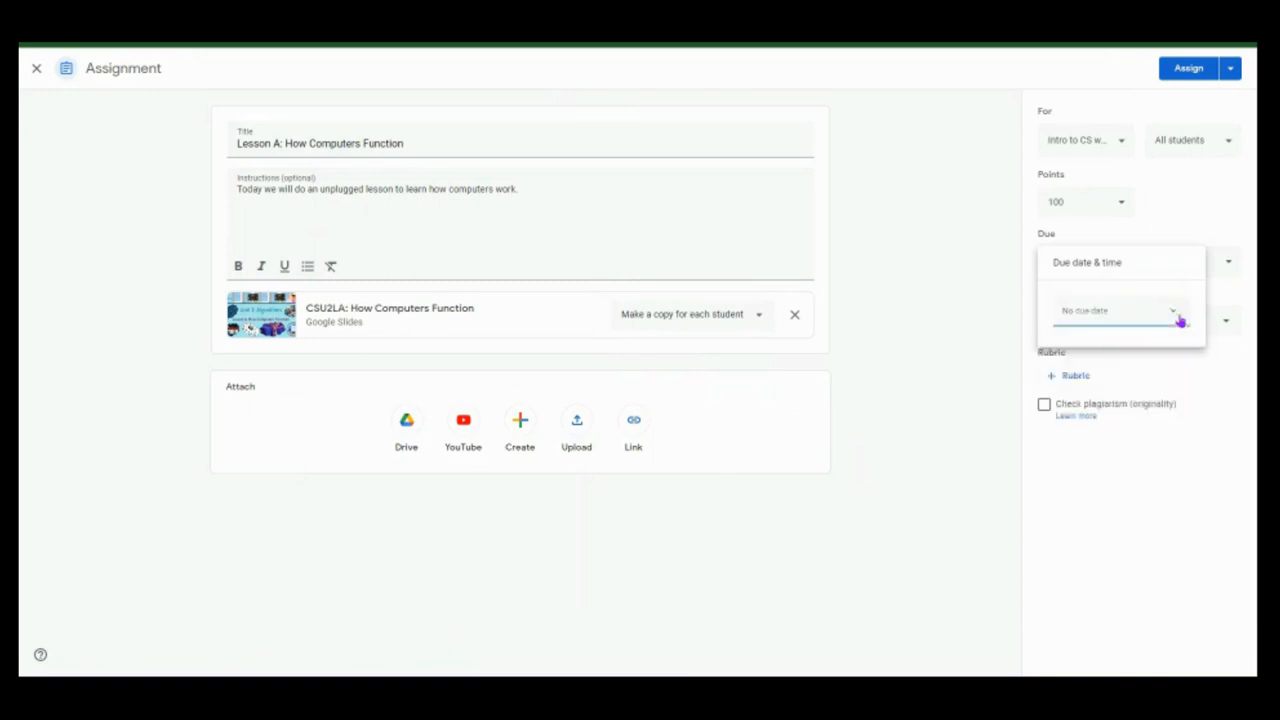
left_click(1144, 314)
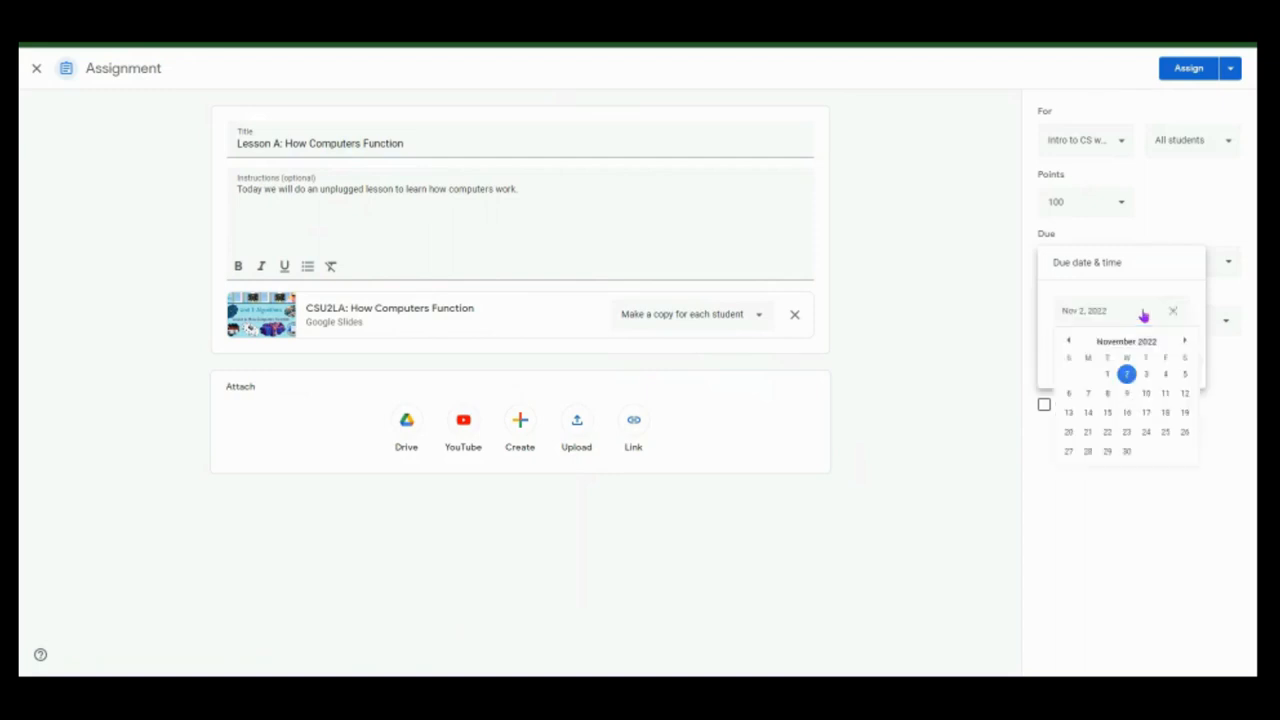
left_click(1166, 415)
left_click(1187, 70)
left_click(714, 408)
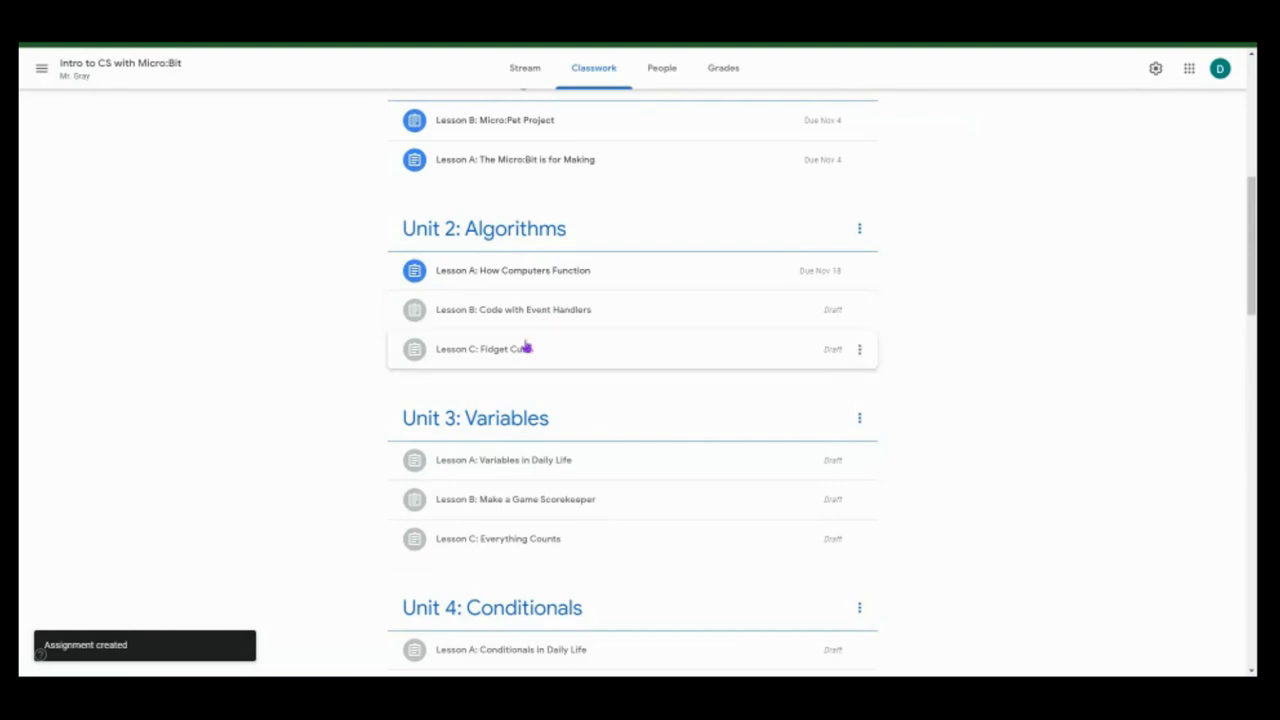
- Expand the assigned Lesson A: How Computers Function and look through the class's full list of topics and lessons
left_click(513, 275)
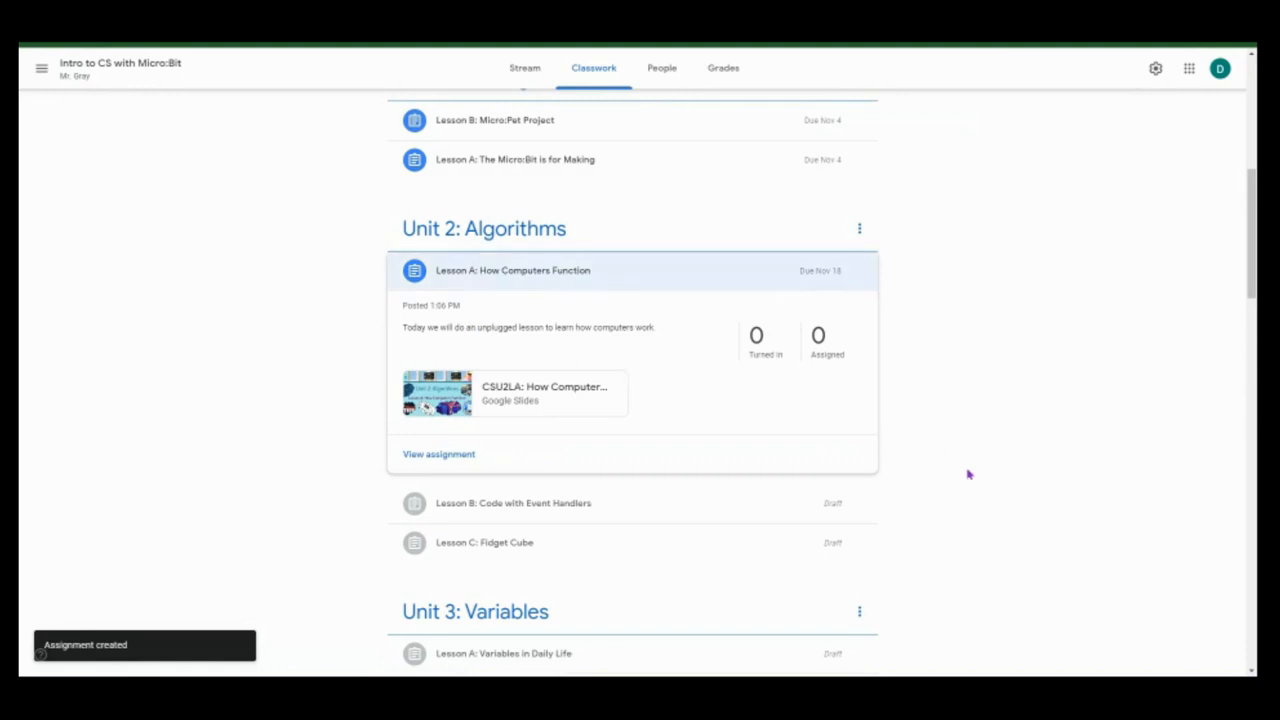
scroll(968, 474, "up", 6)
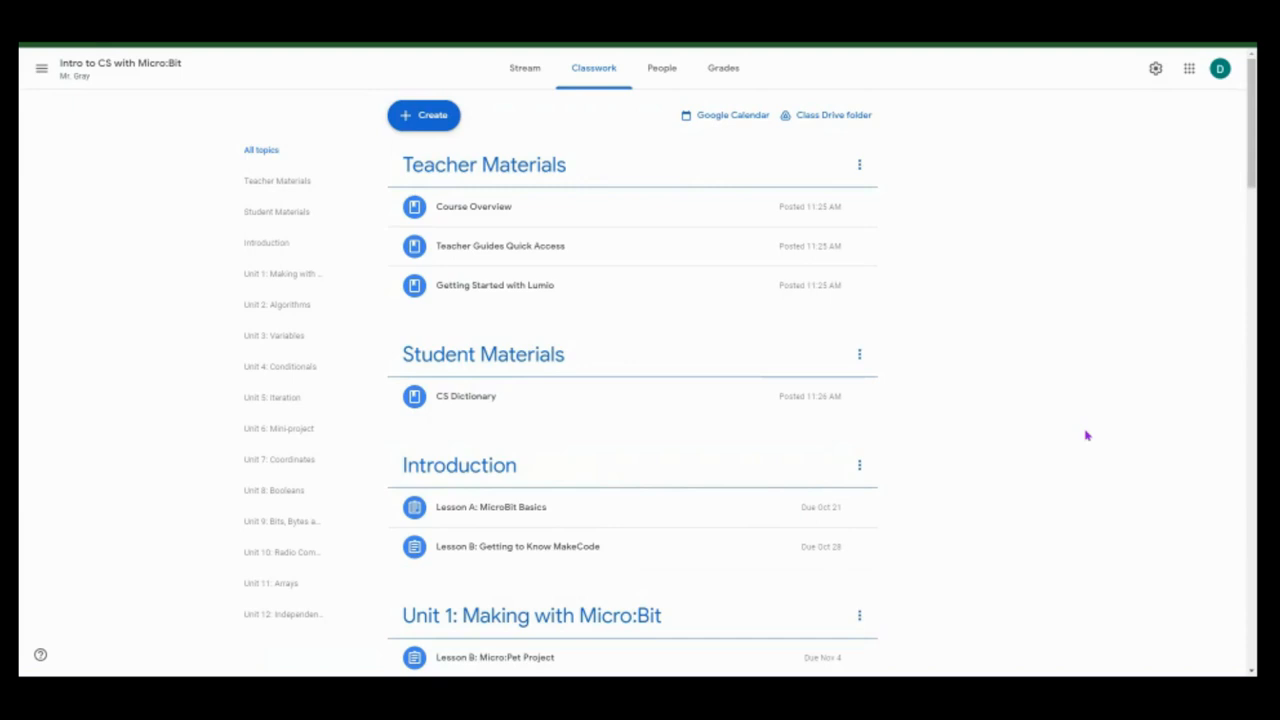
scroll(911, 428, "down", 1)
scroll(913, 426, "down", 13)
scroll(915, 424, "down", 4)
scroll(917, 426, "up", 12)
scroll(919, 429, "up", 6)
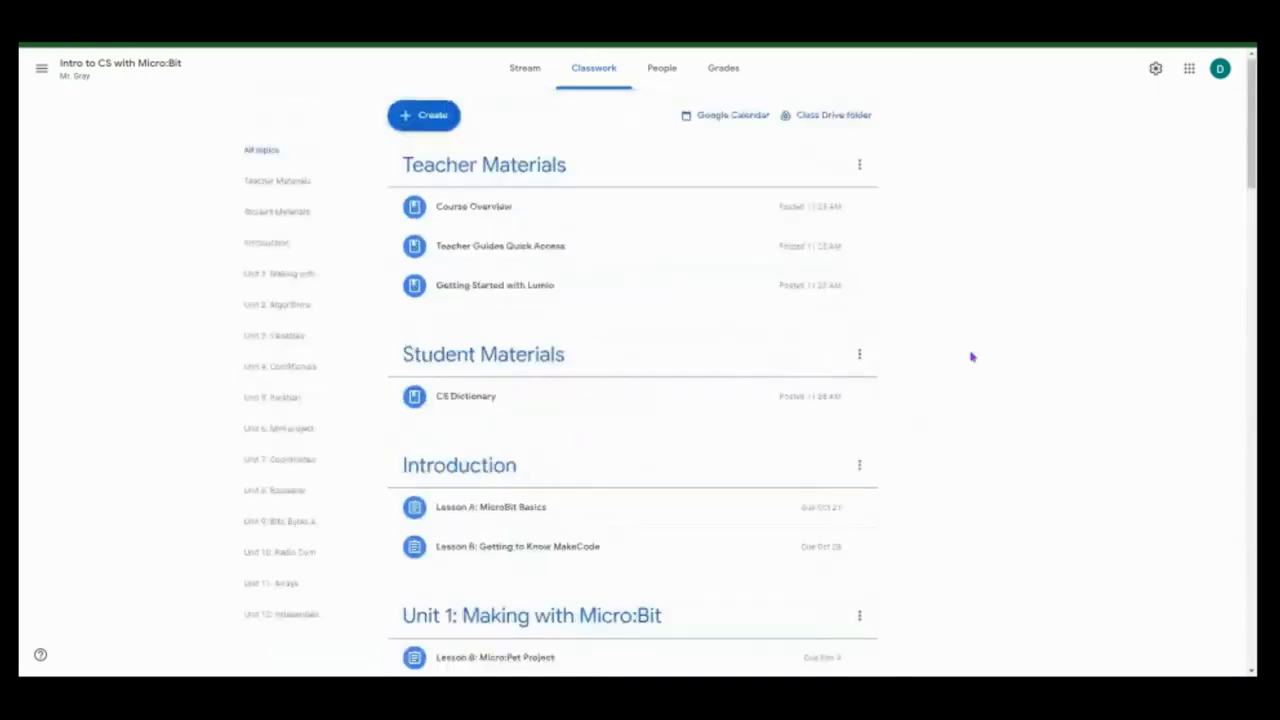
- Switch to the Language Arts class and show its Classwork page
left_click(40, 70)
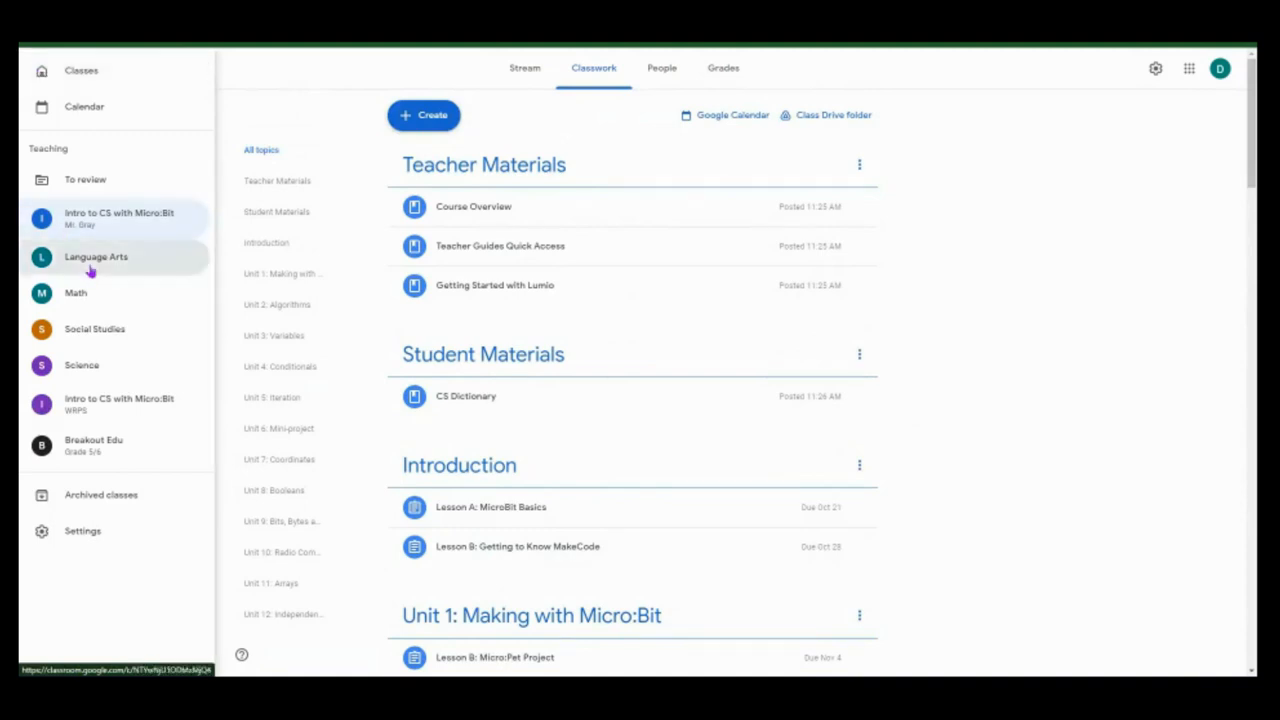
left_click(90, 262)
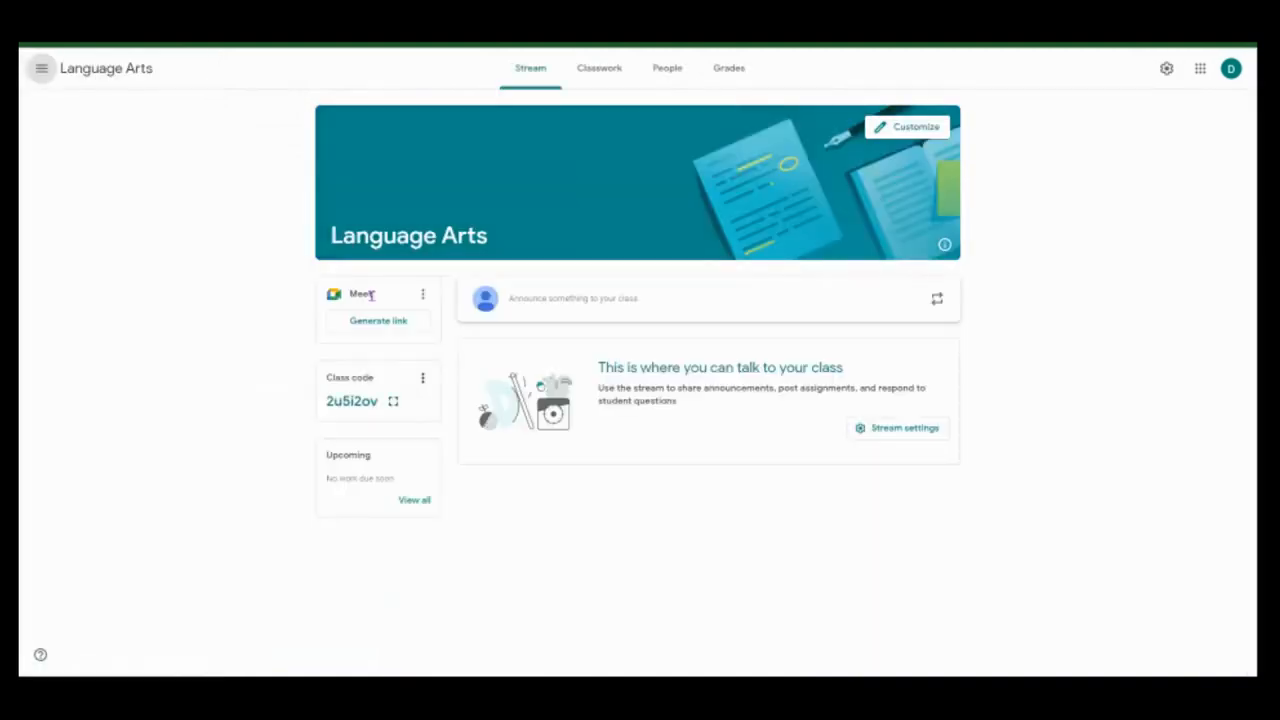
left_click(596, 70)
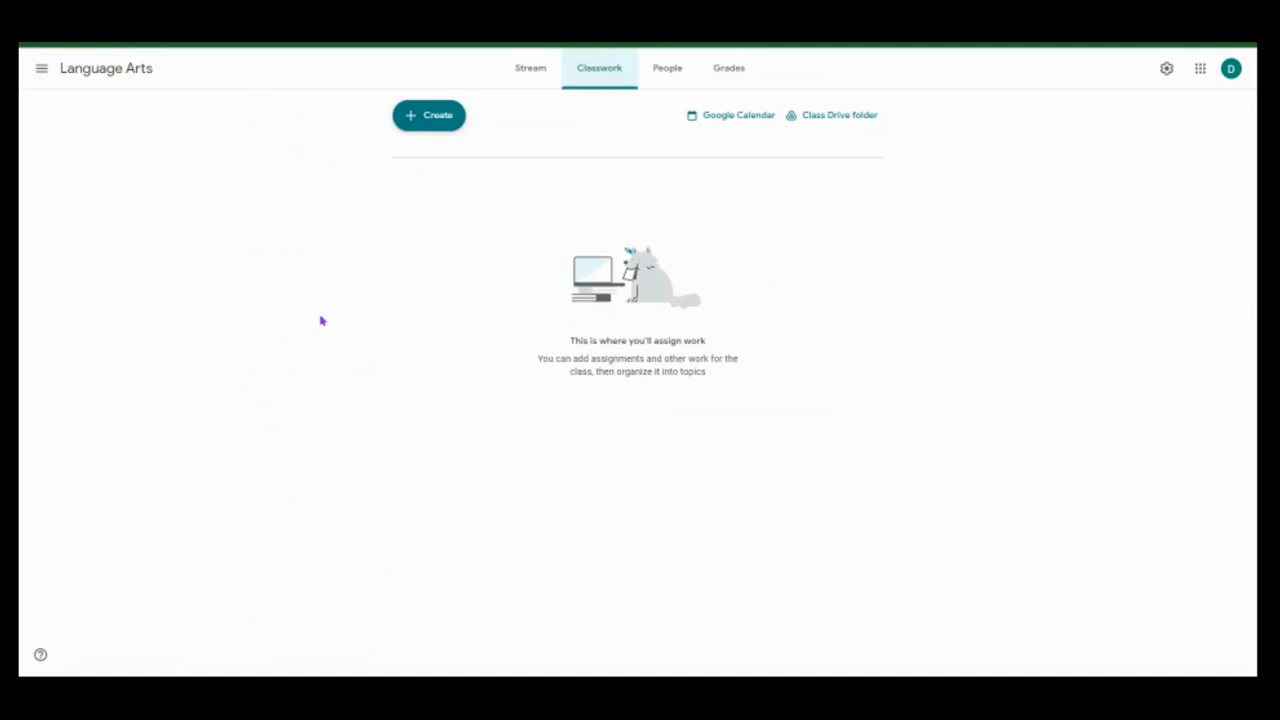
- Add a topic named Non-Fiction to the Language Arts classwork
left_click(424, 124)
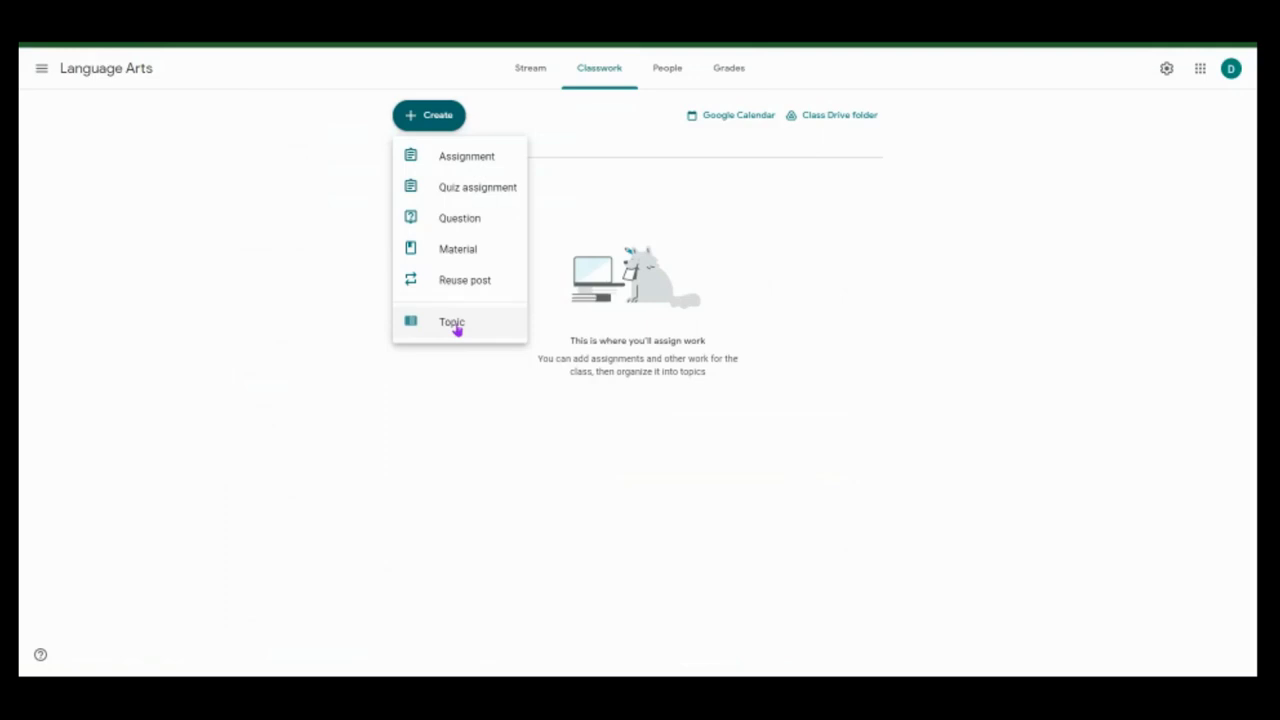
left_click(453, 325)
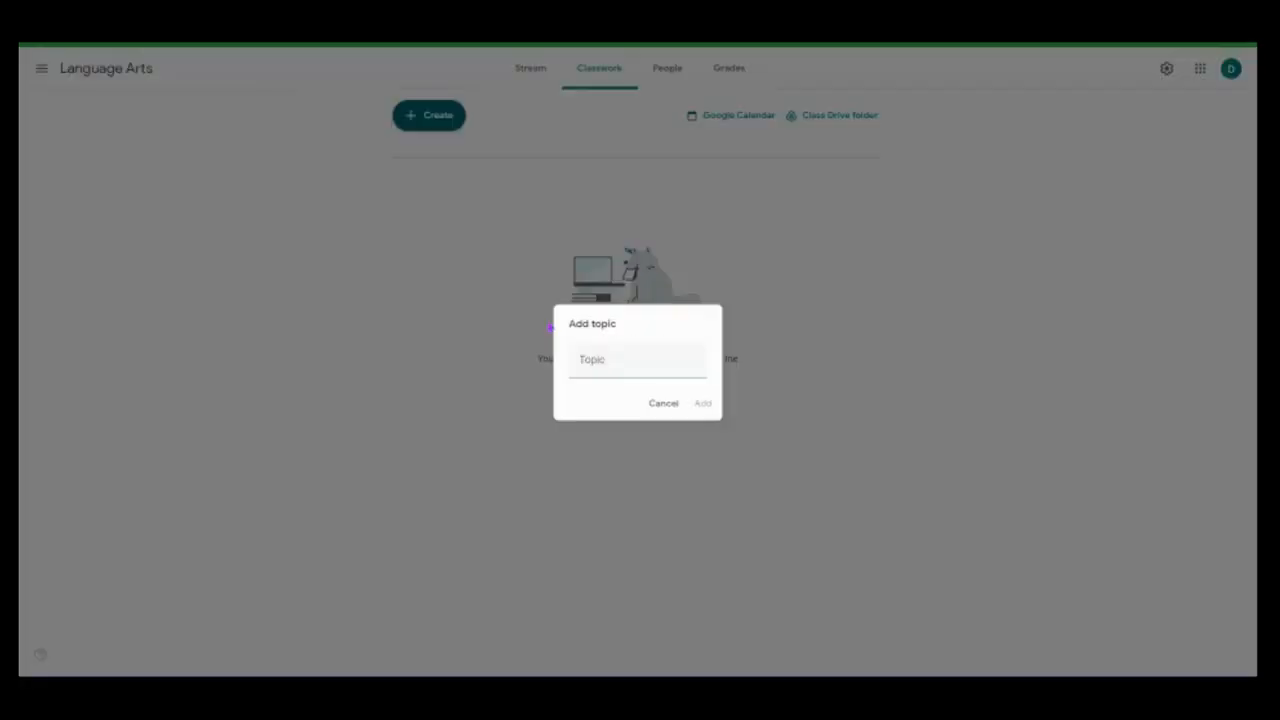
left_click(620, 358)
type("Non-Fiction")
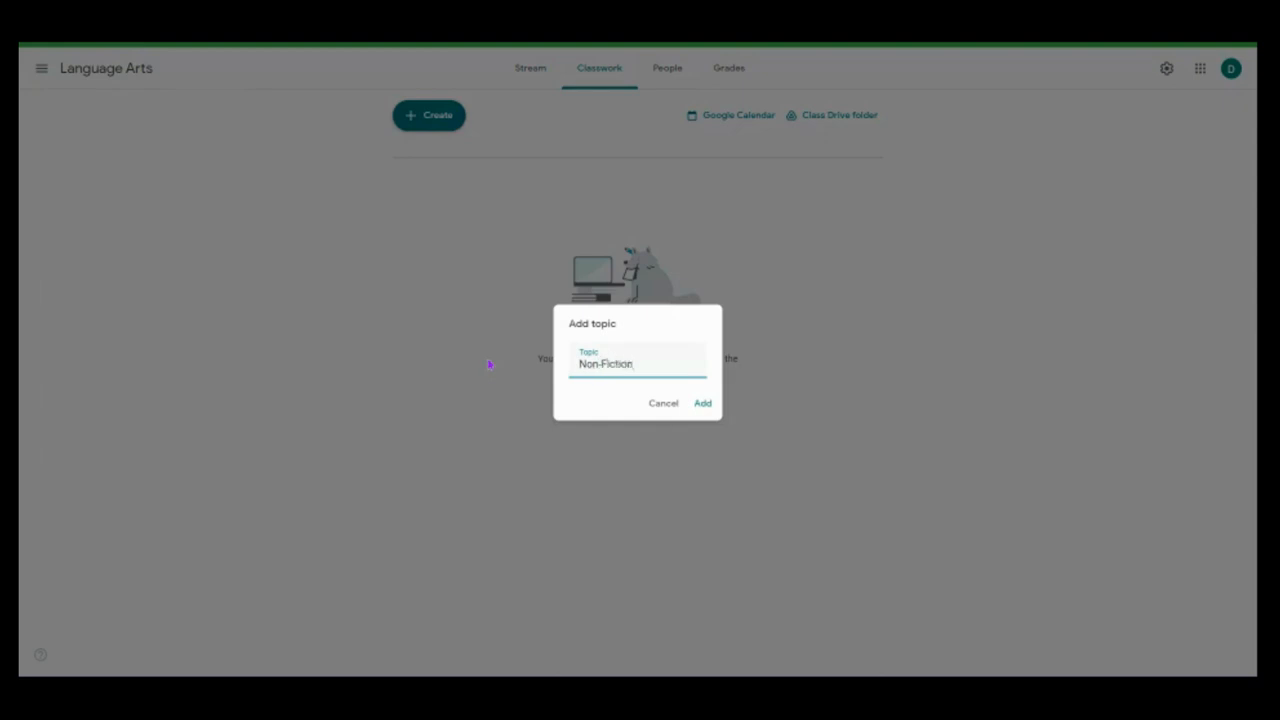
left_click(709, 406)
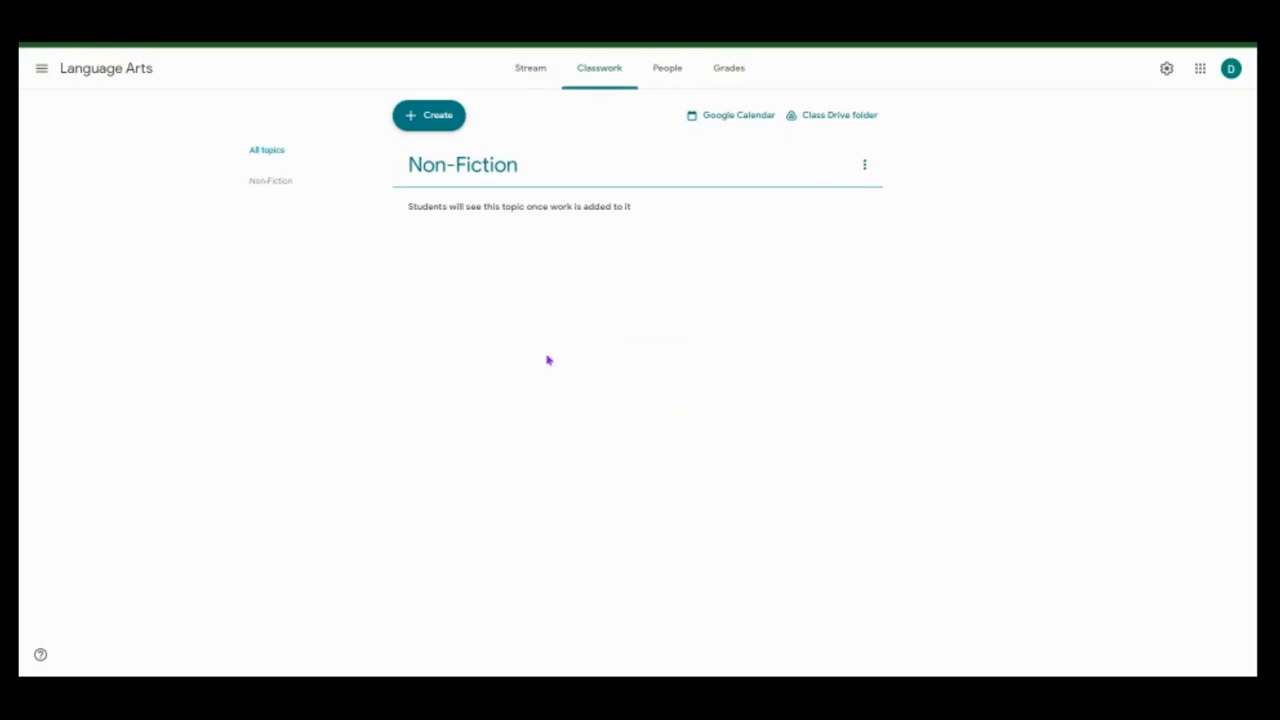
- Add a second classwork topic named Poetry
left_click(428, 118)
left_click(319, 118)
left_click(429, 115)
left_click(452, 322)
left_click(606, 362)
type("Poe")
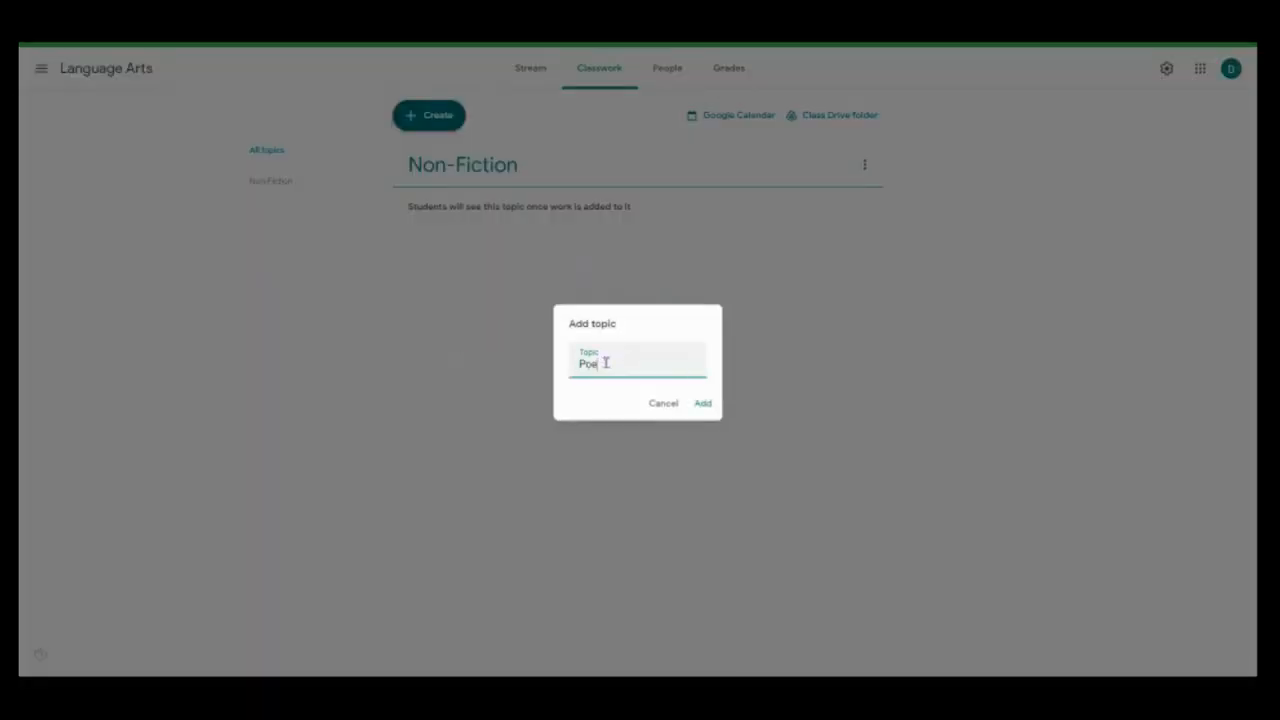
type("try")
left_click(705, 404)
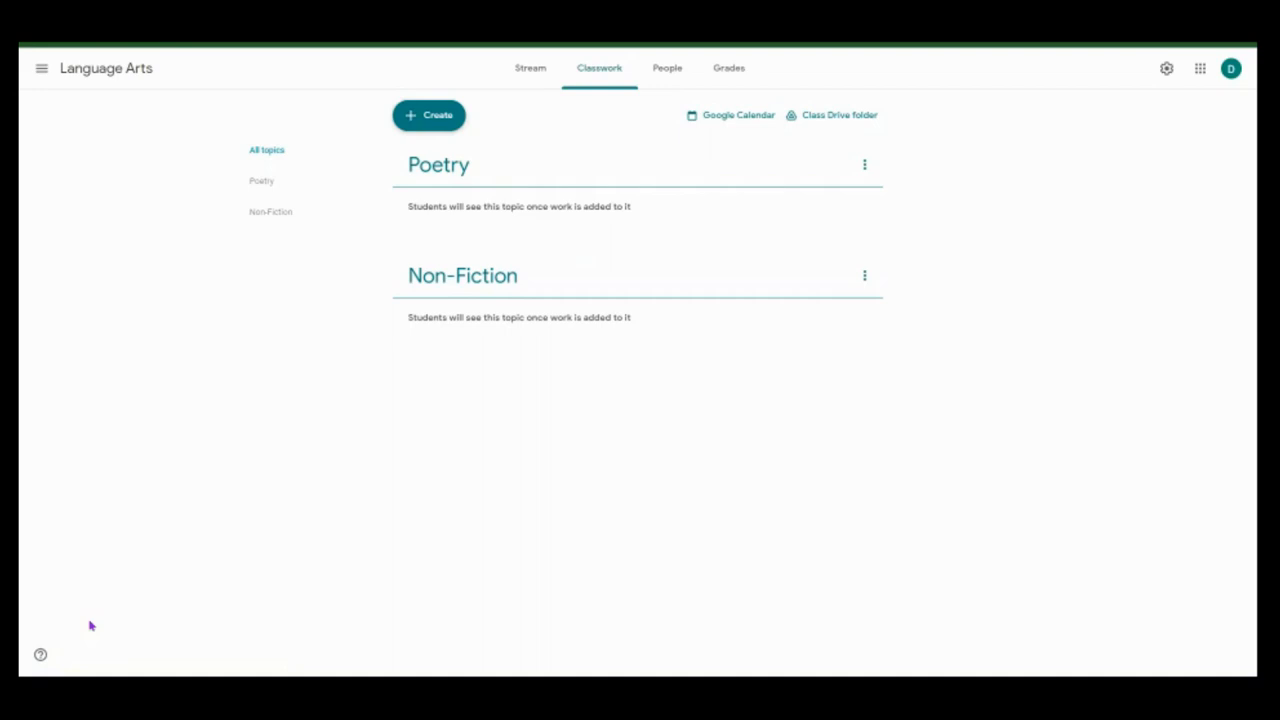
- View the help options and the form for suggesting an idea to Google, and close them without sending anything
left_click(40, 658)
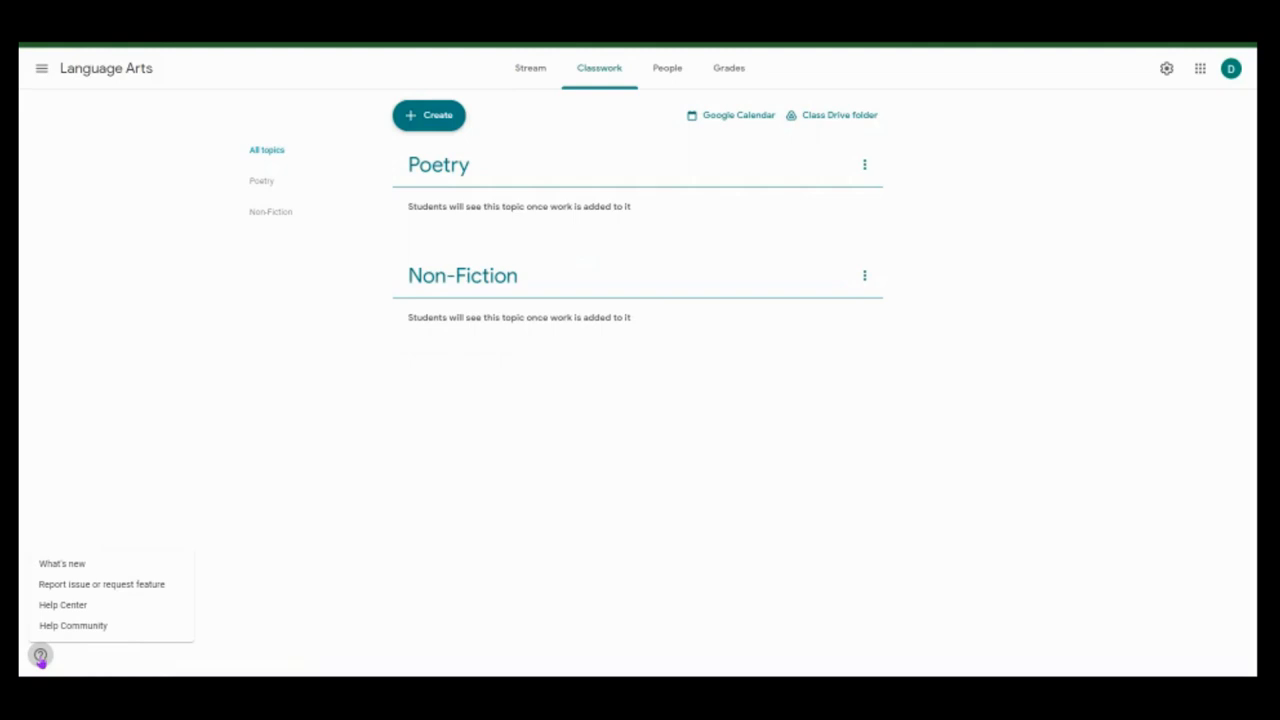
left_click(146, 589)
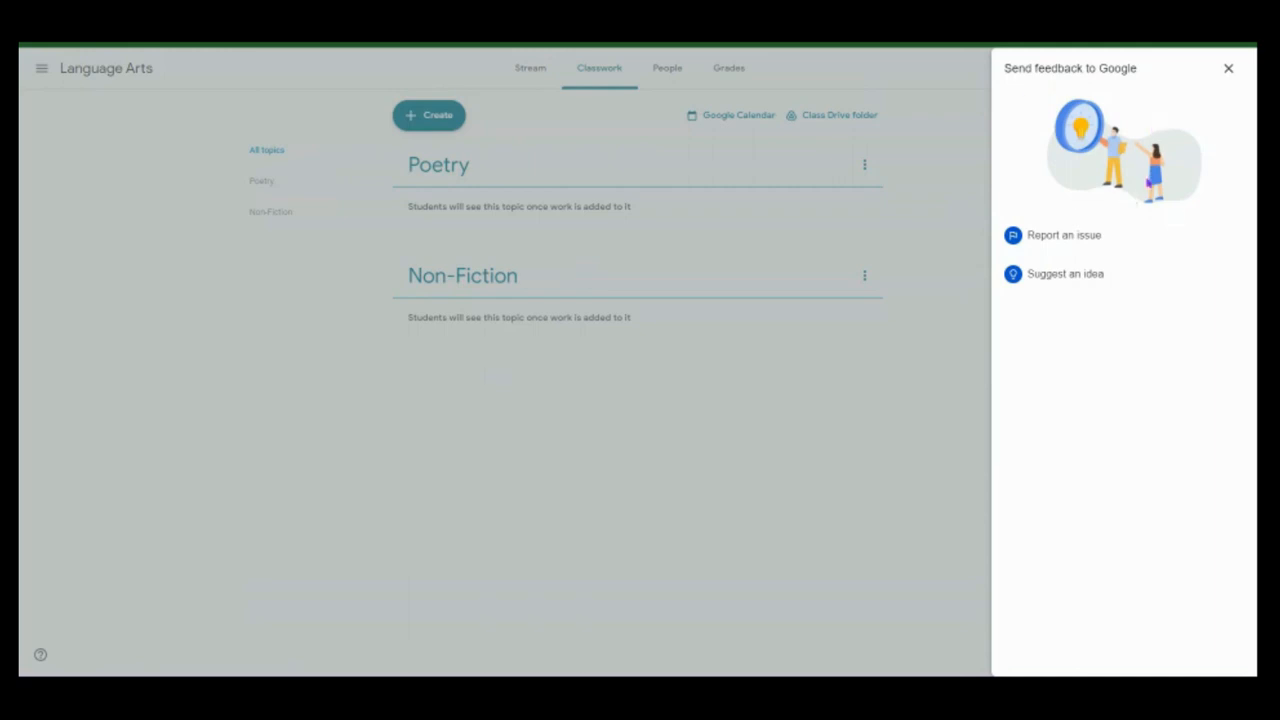
left_click(1077, 276)
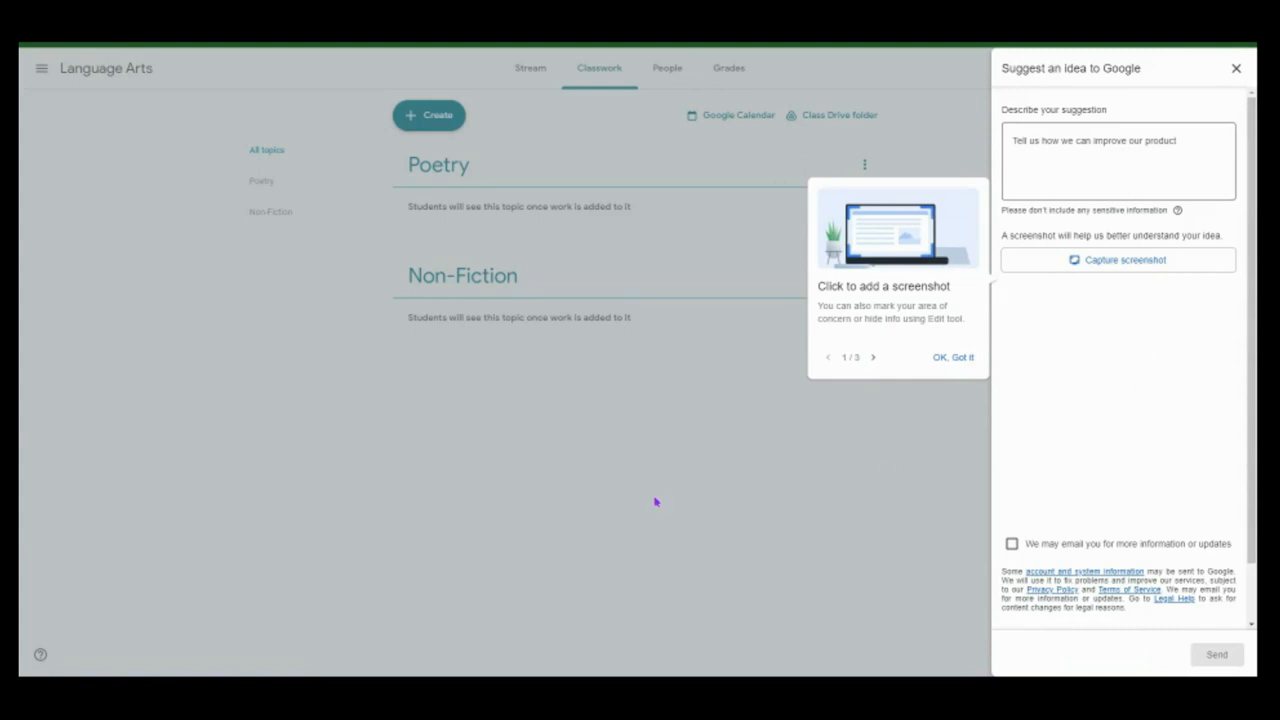
left_click(1236, 69)
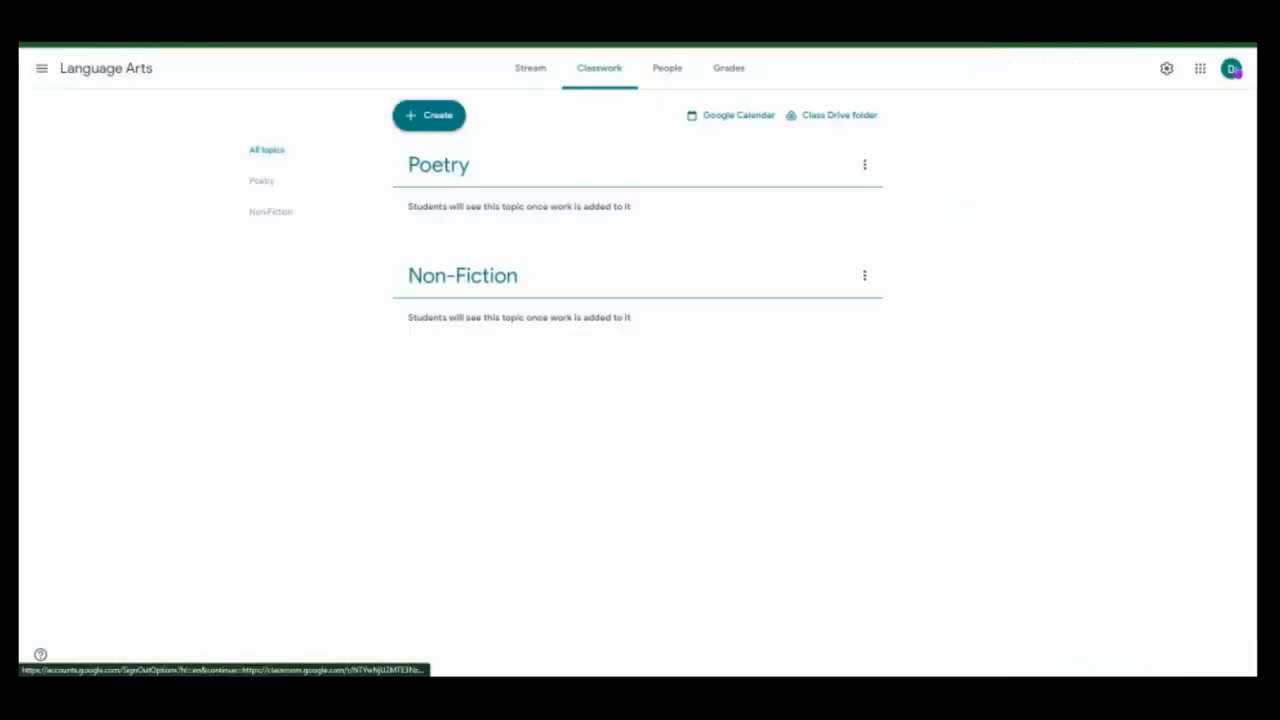
left_click(40, 654)
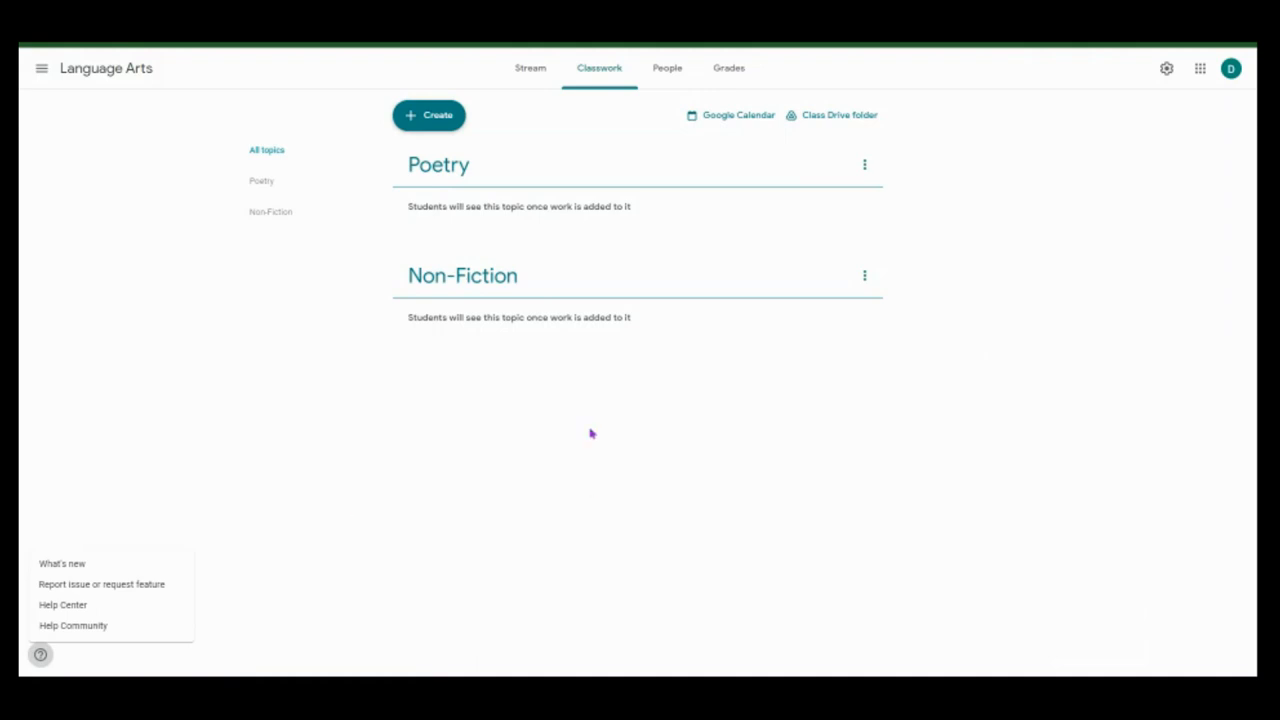
left_click(394, 520)
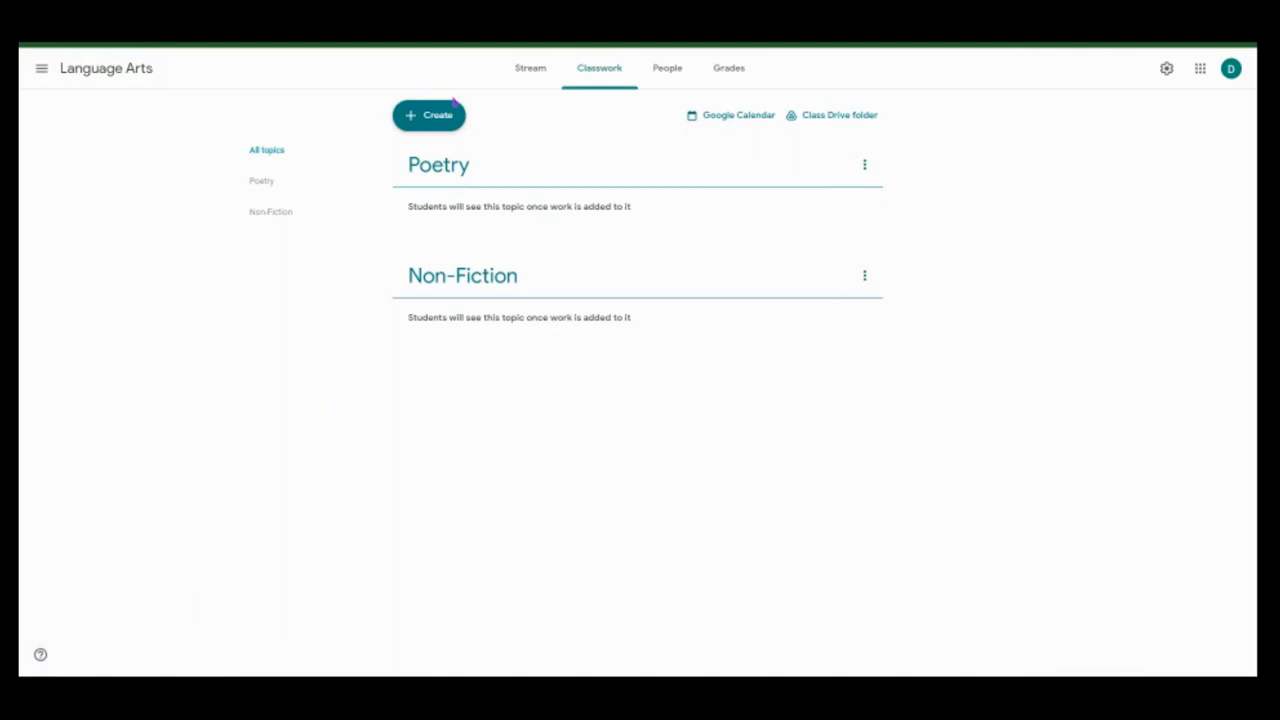
- Add a classwork topic named Class Materials
left_click(437, 113)
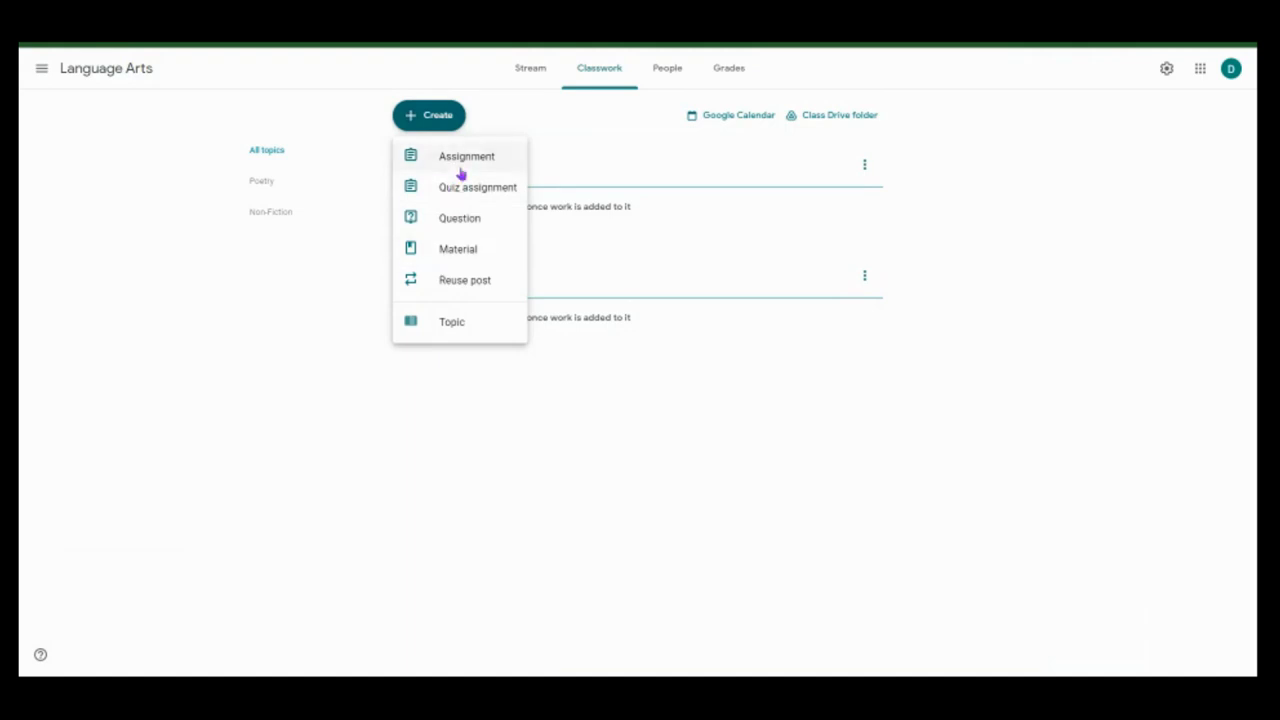
left_click(453, 323)
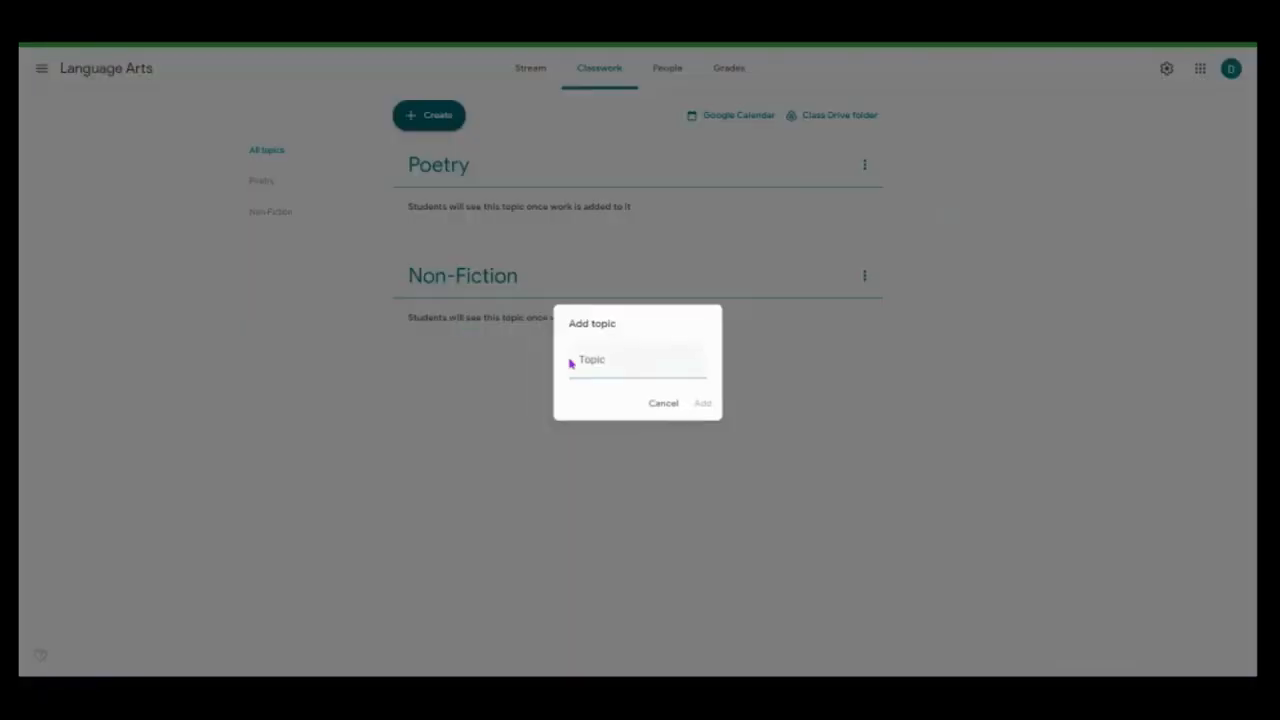
type("Glass ")
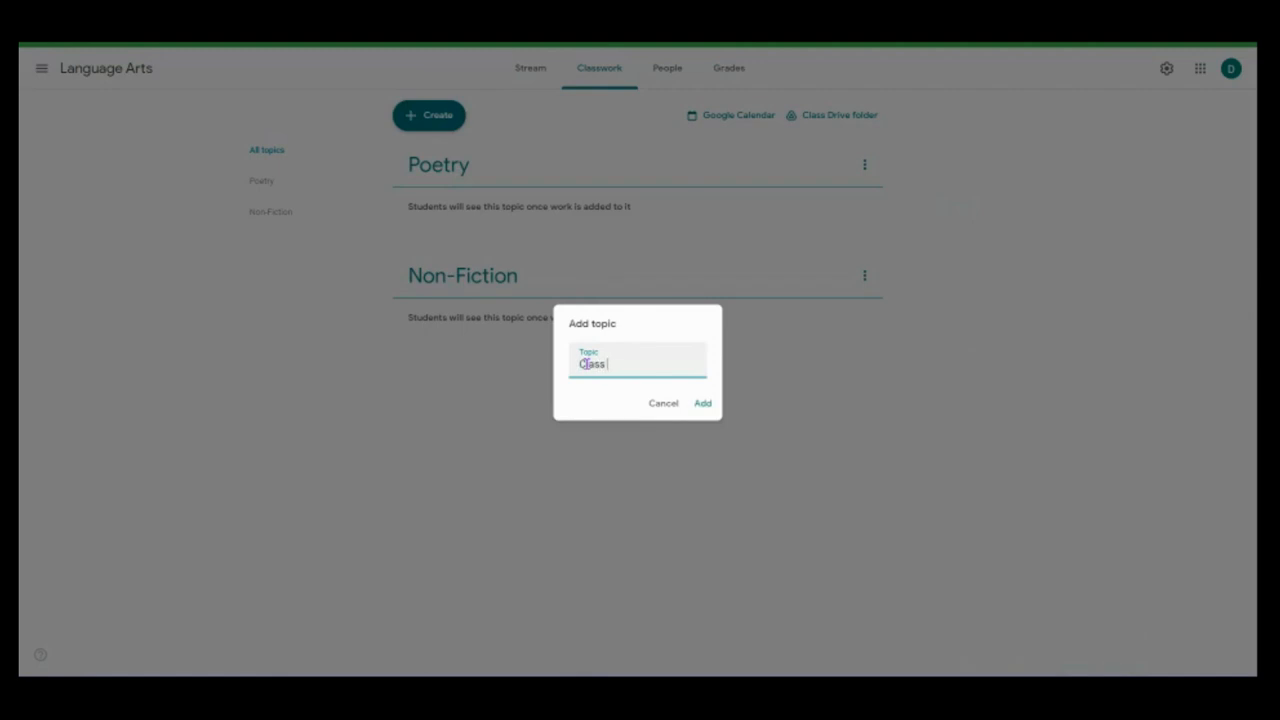
type("Materials")
left_click(703, 404)
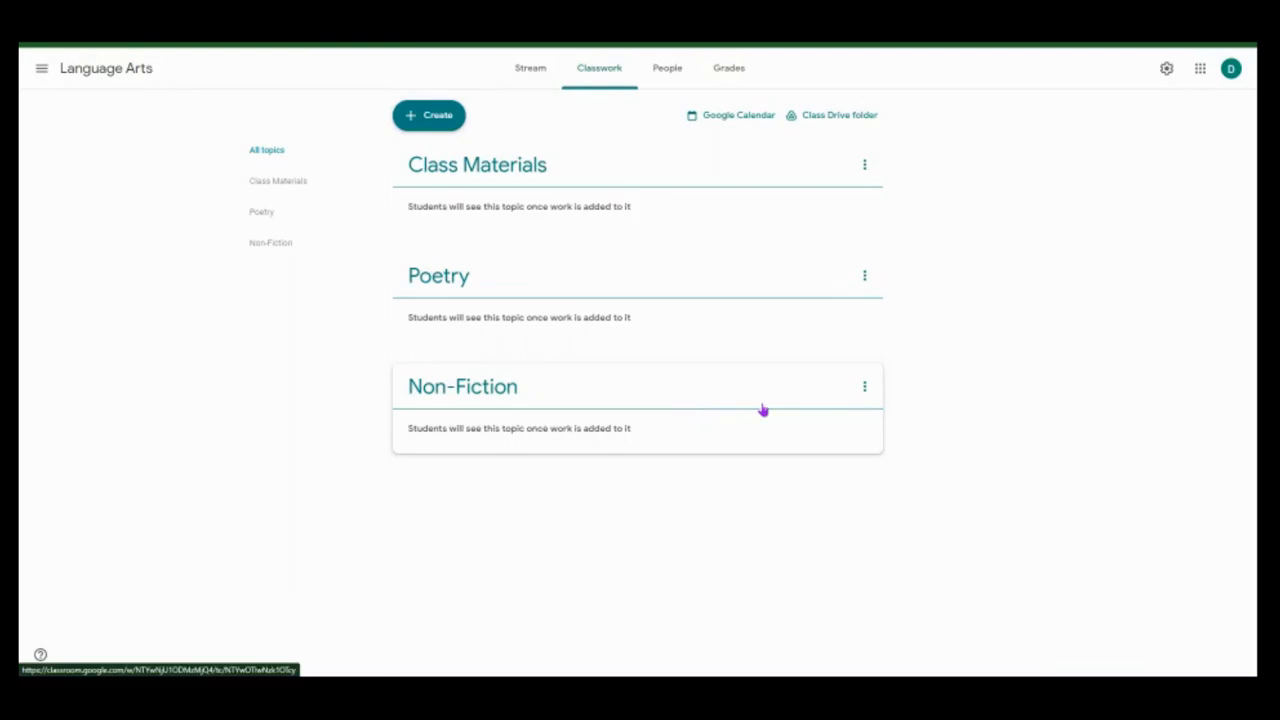
- View the options of the Class Materials topic and move the Poetry topic down below Non-Fiction
left_click(868, 168)
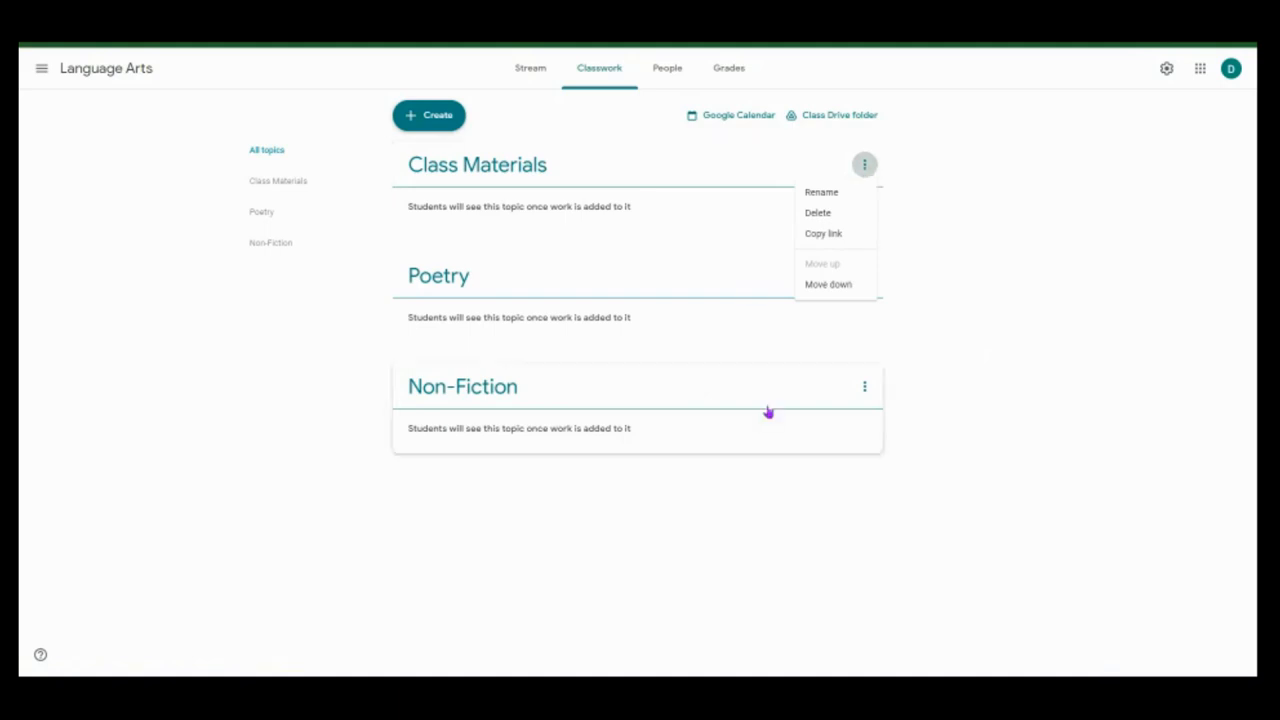
left_click(977, 363)
left_click(866, 277)
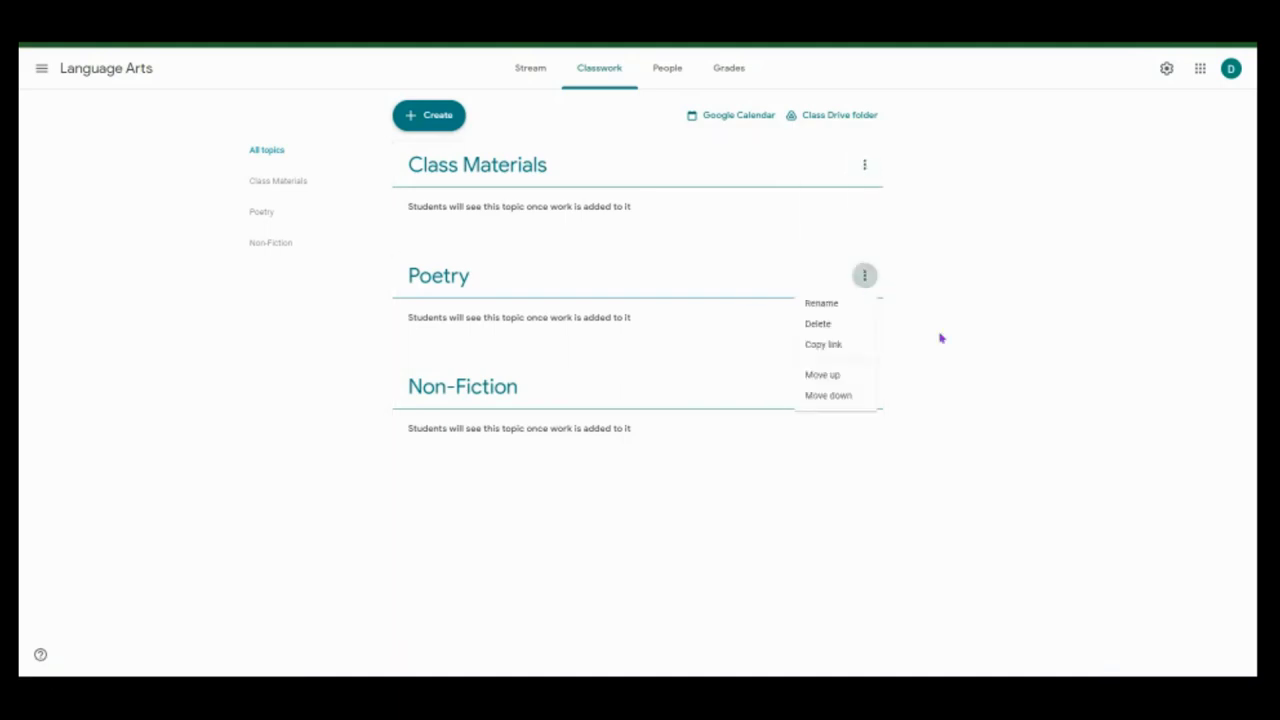
left_click(840, 395)
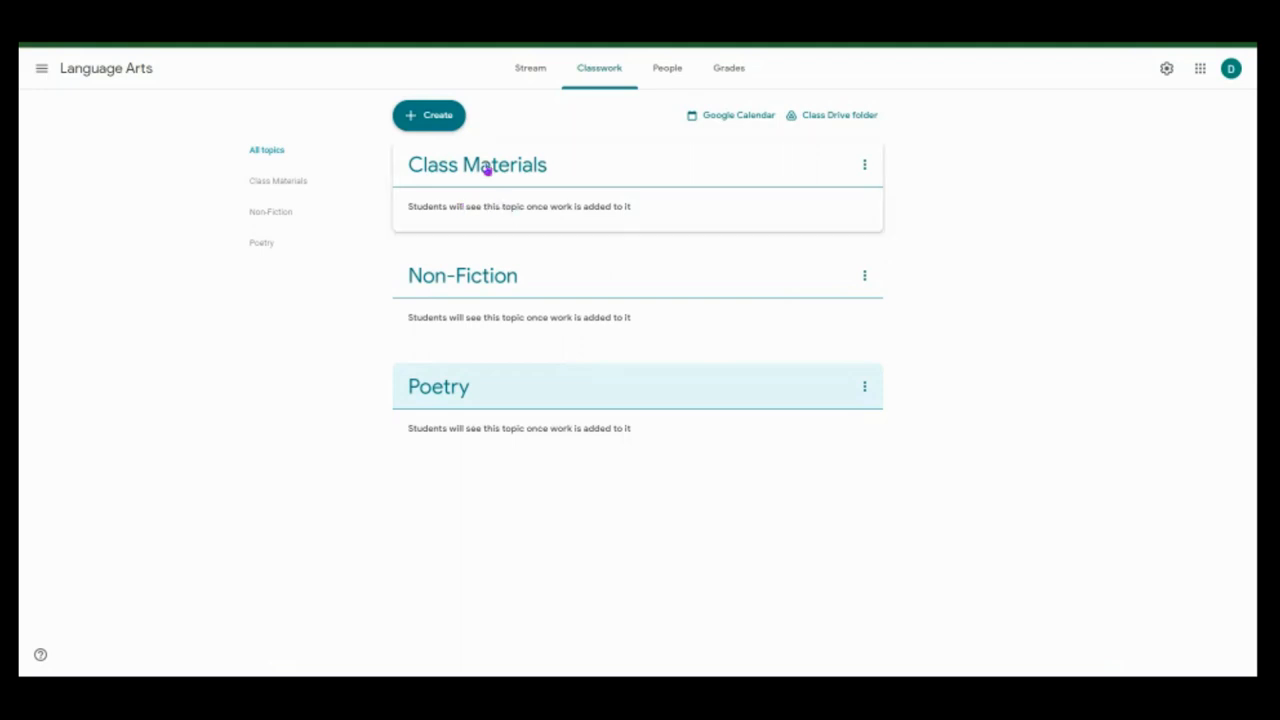
- Start a new class material in Language Arts and create a Google Docs document as its attachment
left_click(428, 116)
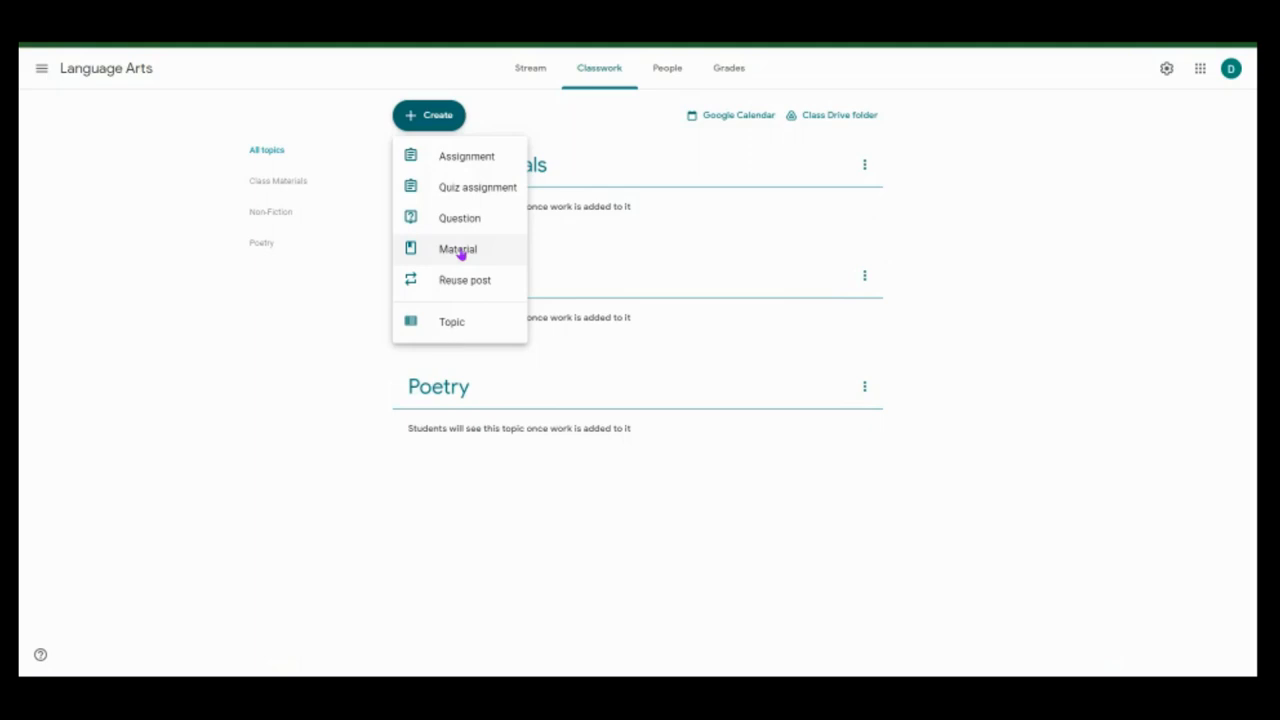
left_click(459, 250)
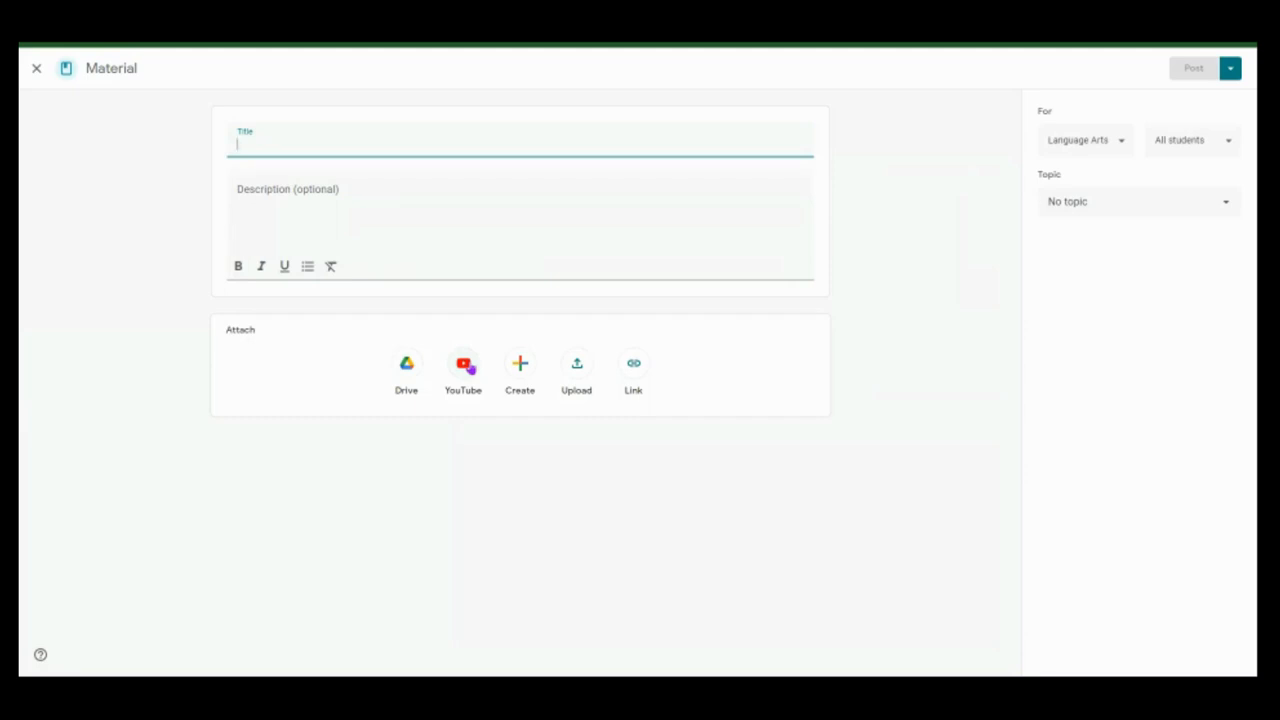
left_click(519, 366)
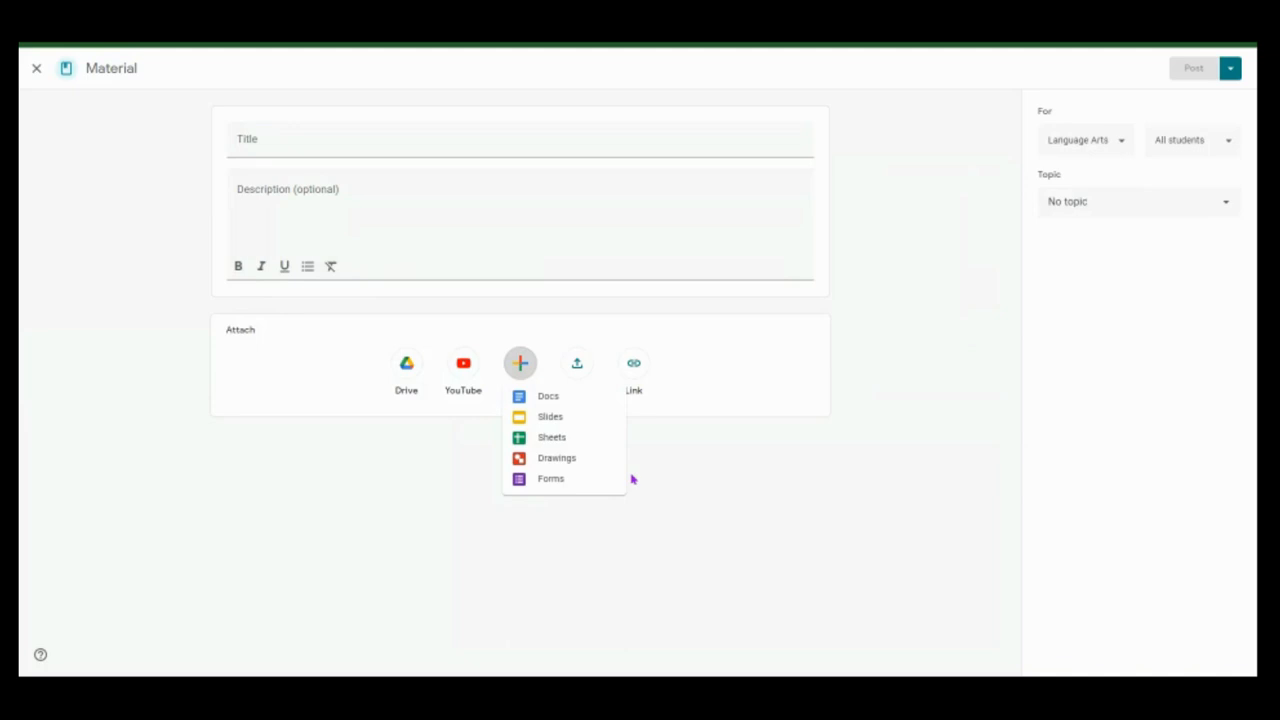
key("ctrl+plus")
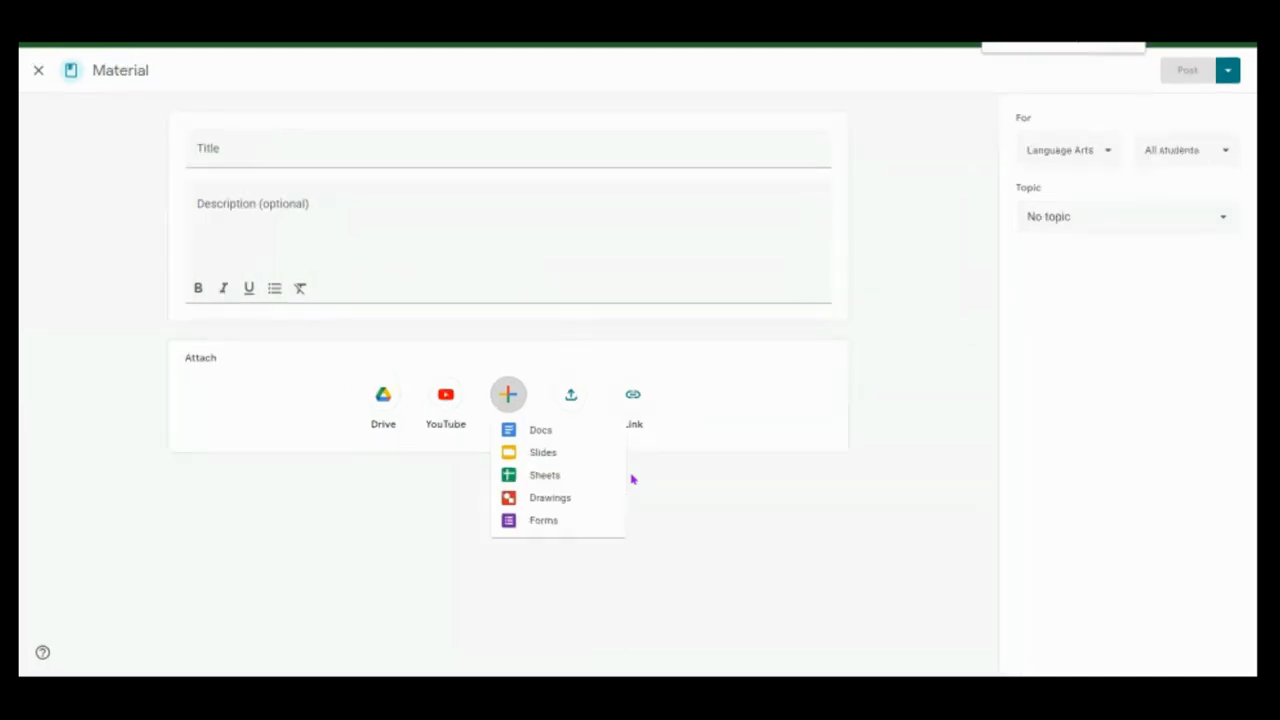
key("ctrl+plus")
key("ctrl+plus")
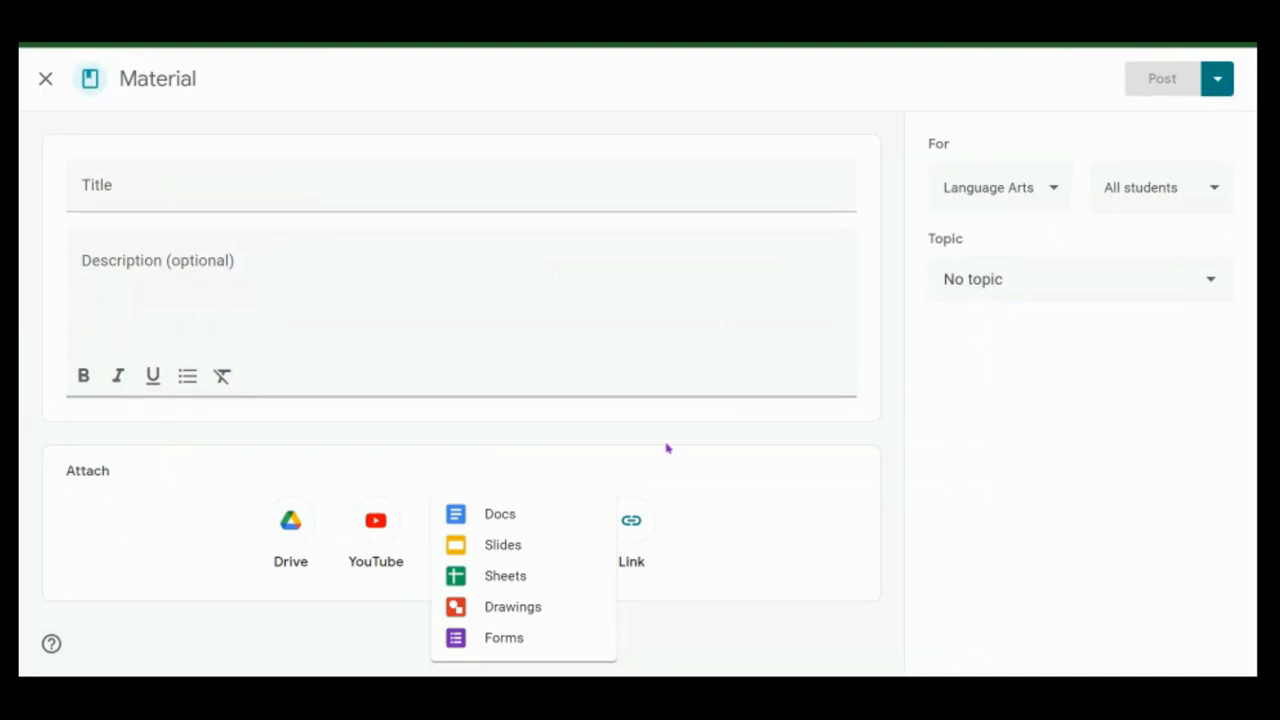
left_click(509, 527)
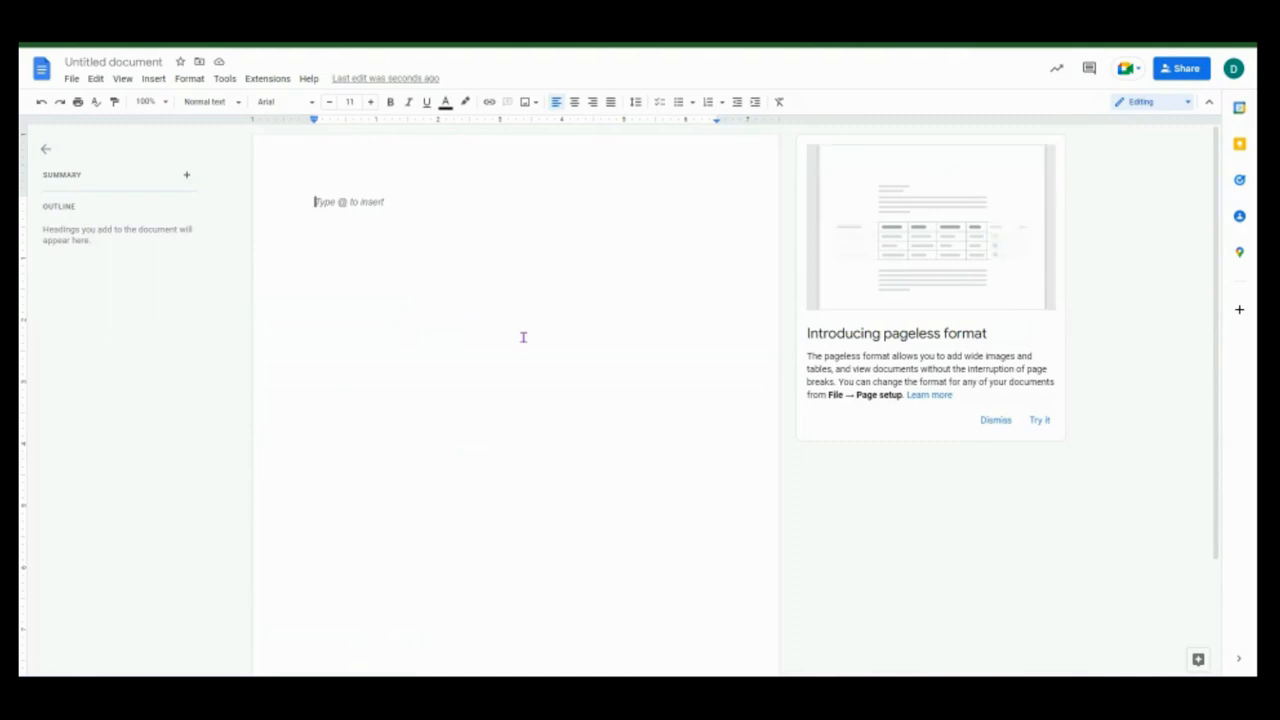
- Rename the new document as Assignment and dismiss the tip about the pageless format
left_click(135, 61)
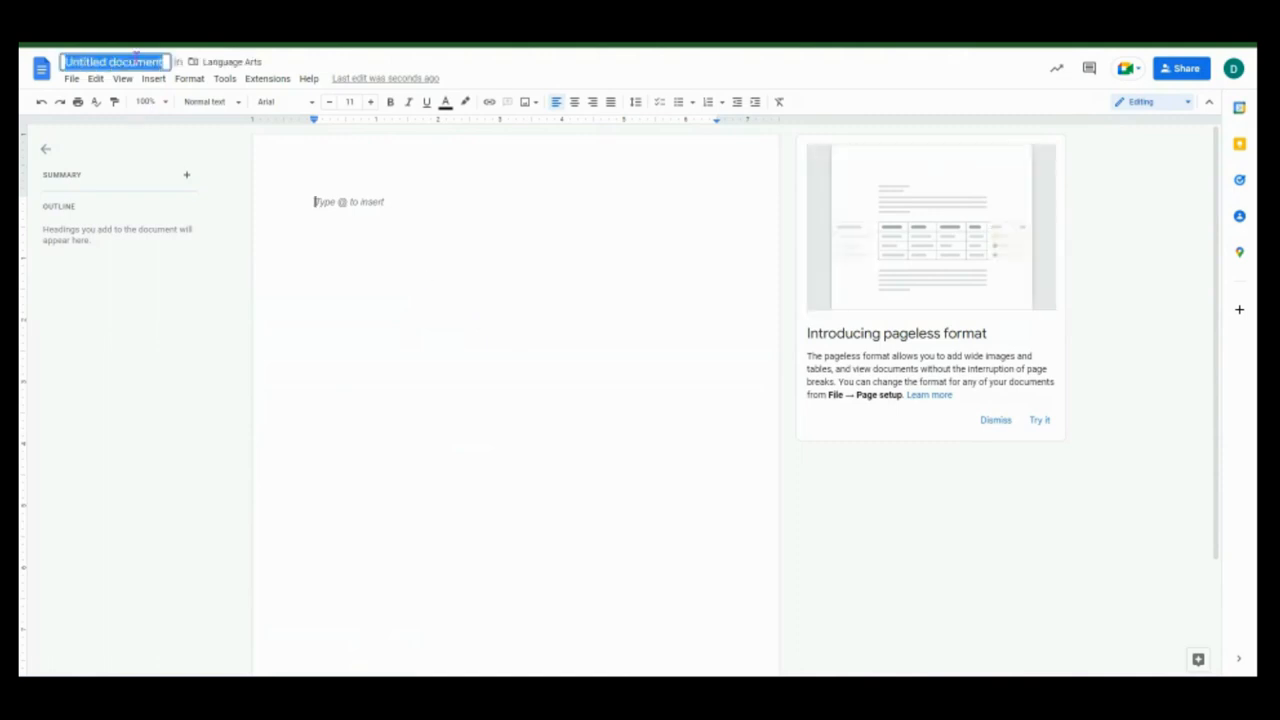
type("Assignment")
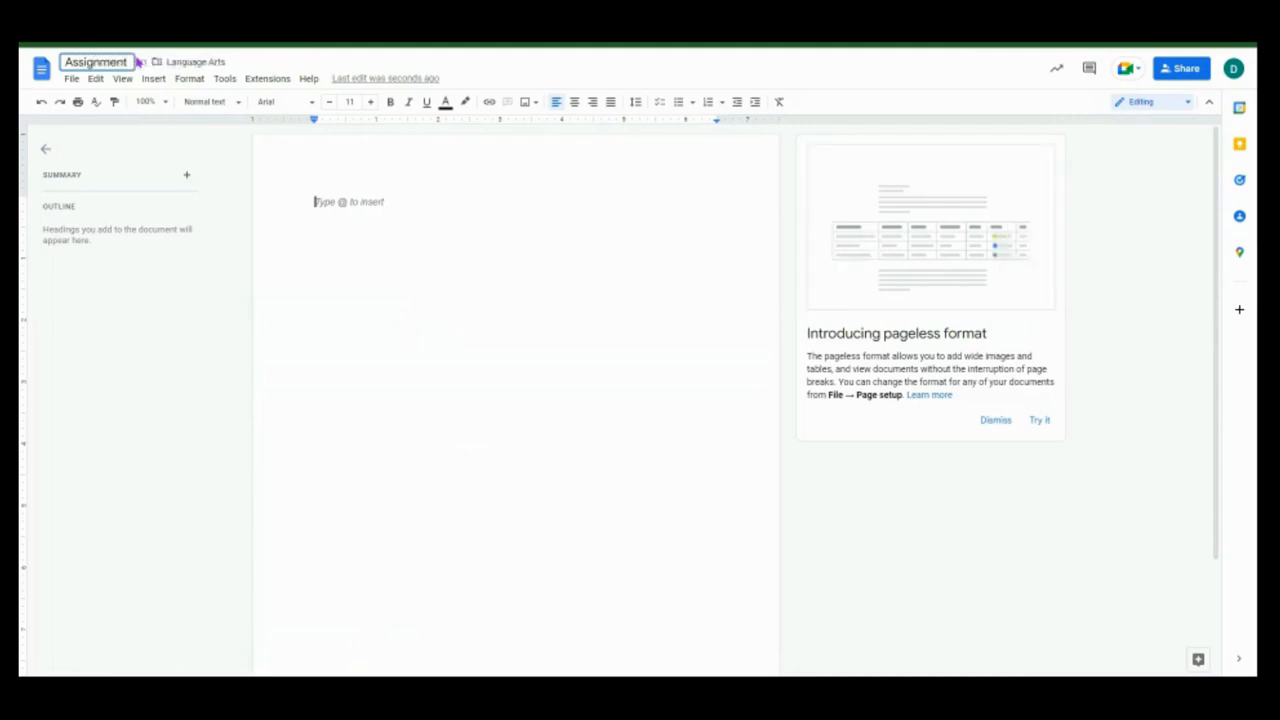
key("Return")
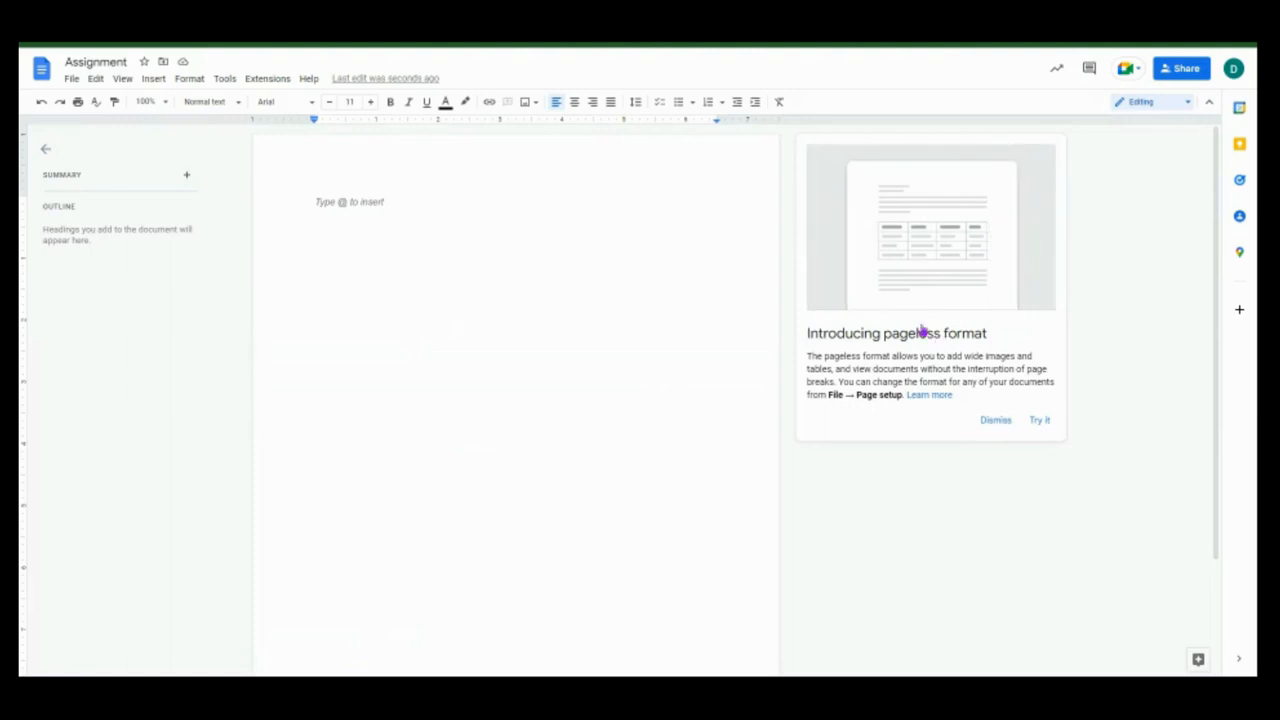
left_click(993, 421)
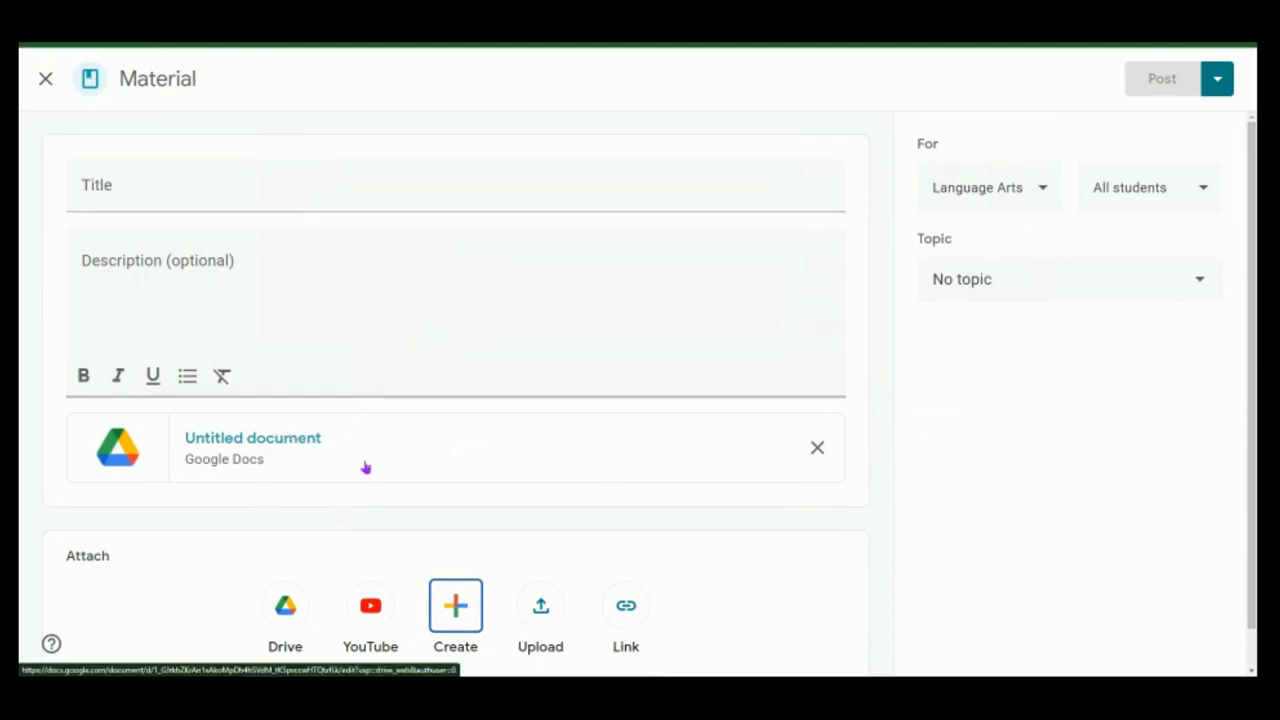
- Open the document attached to the material to check it, and return to the material form
scroll(289, 450, "down", 1)
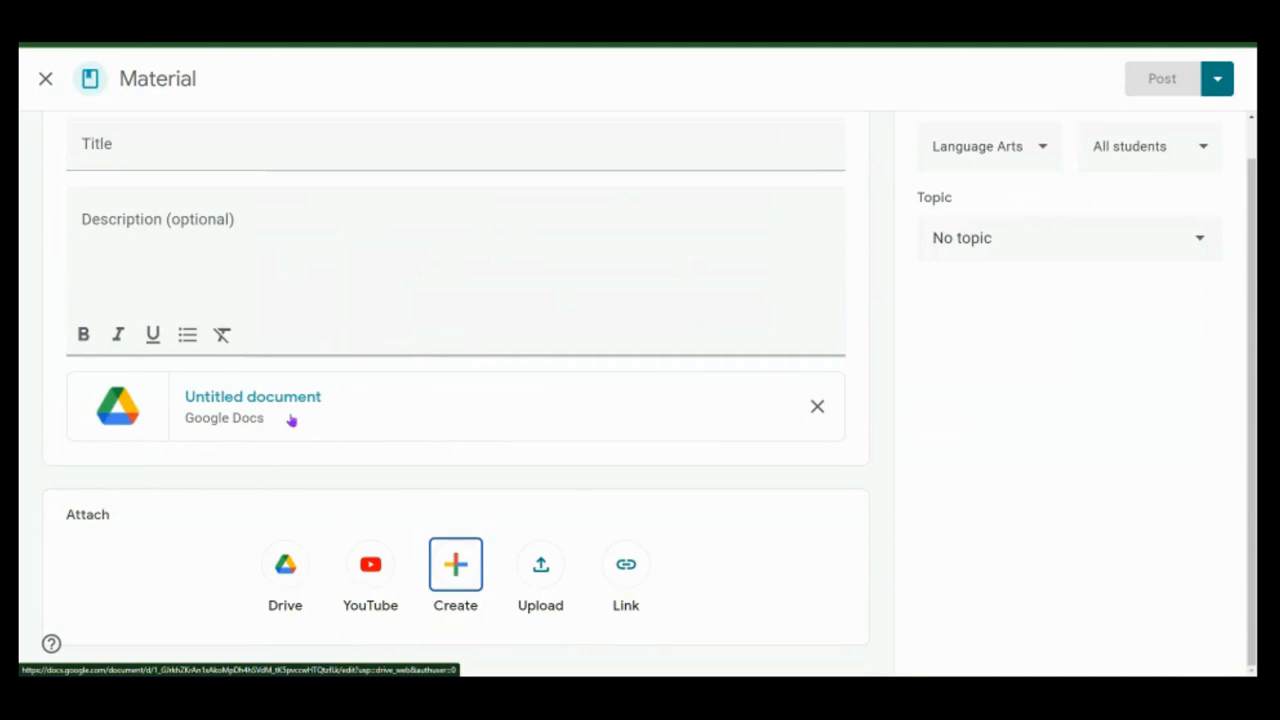
scroll(383, 389, "up", 1)
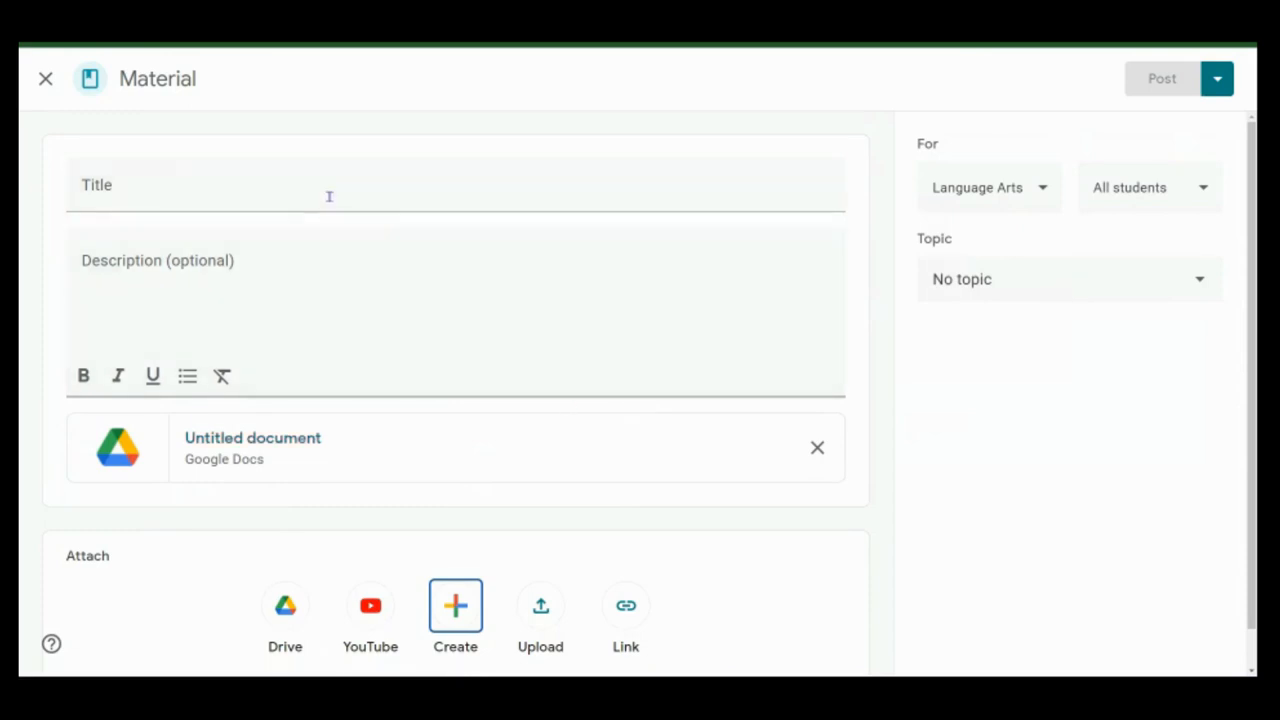
left_click(279, 451)
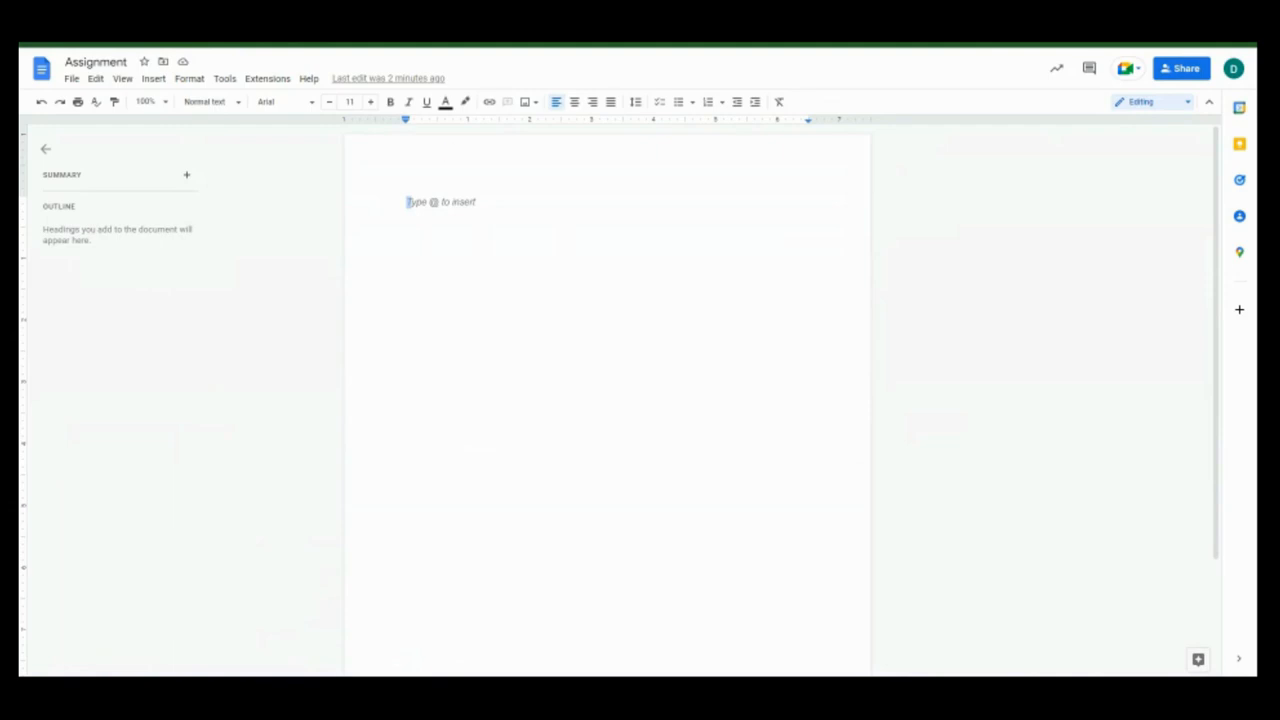
left_click(170, 44)
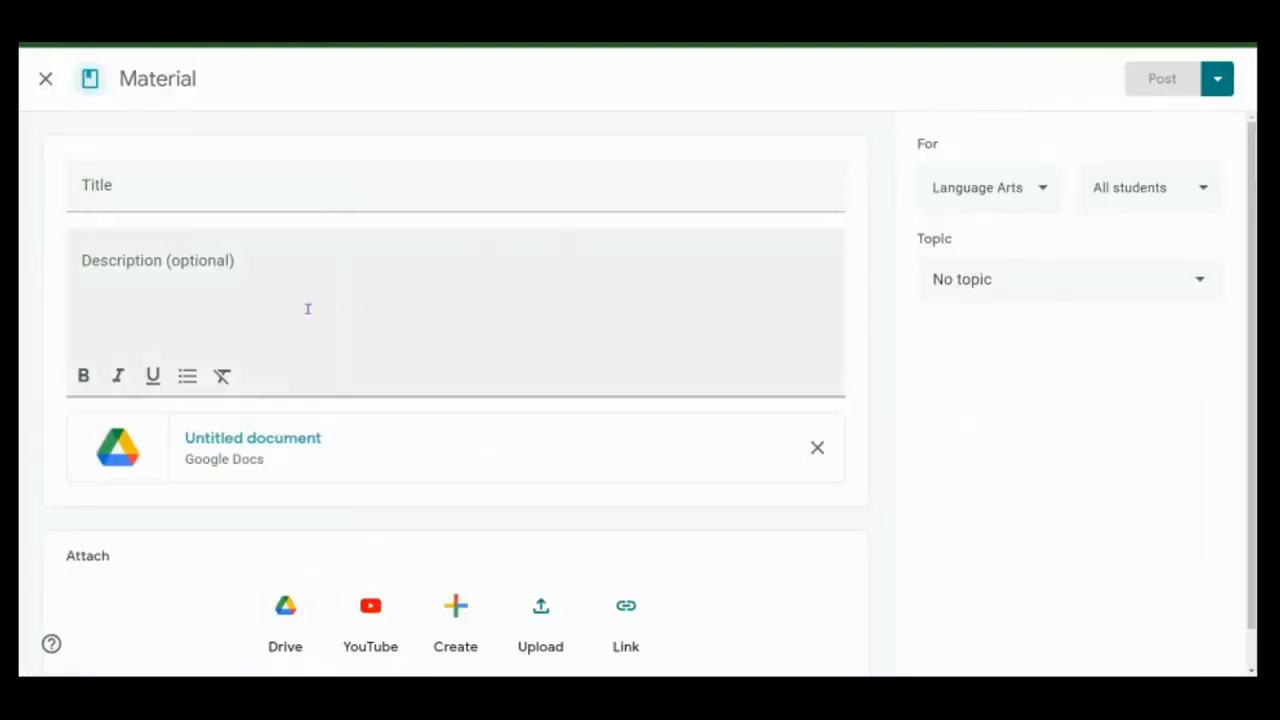
scroll(345, 400, "down", 1)
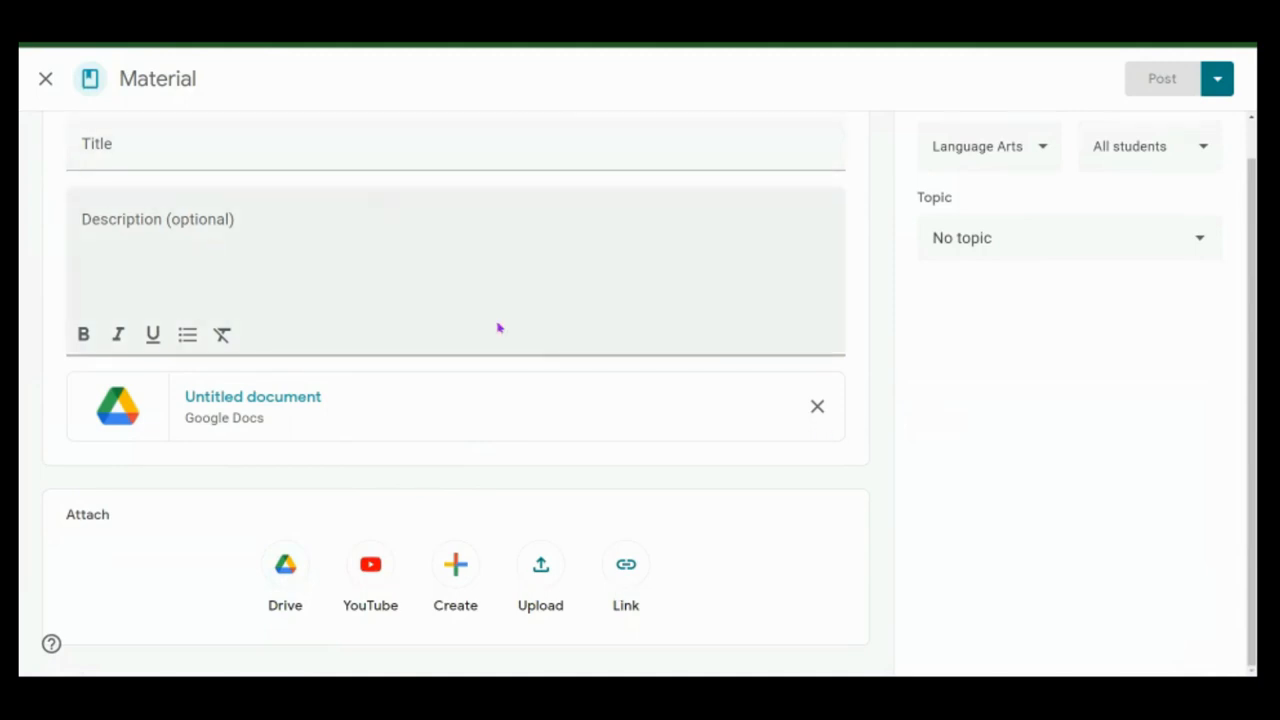
scroll(280, 183, "up", 1)
- Give the material the title "Title", file it under the Class Materials topic, and post it to Language Arts
left_click(280, 184)
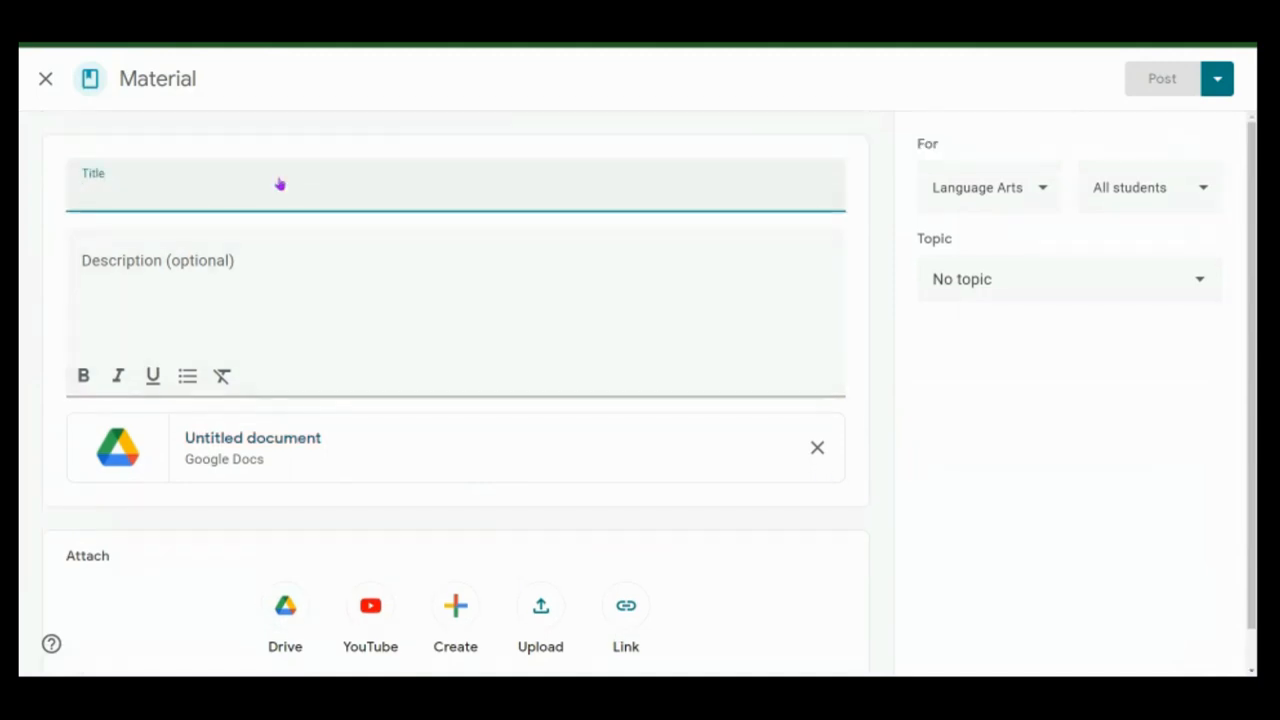
type("Title")
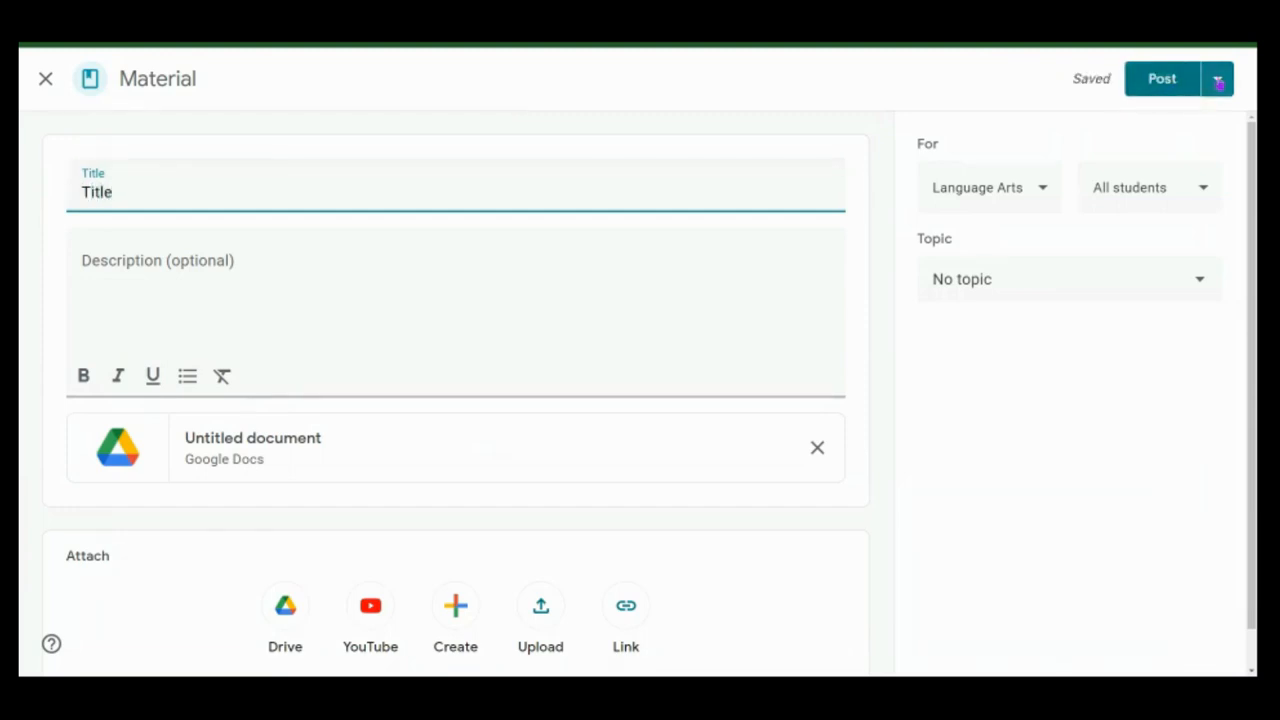
left_click(1201, 282)
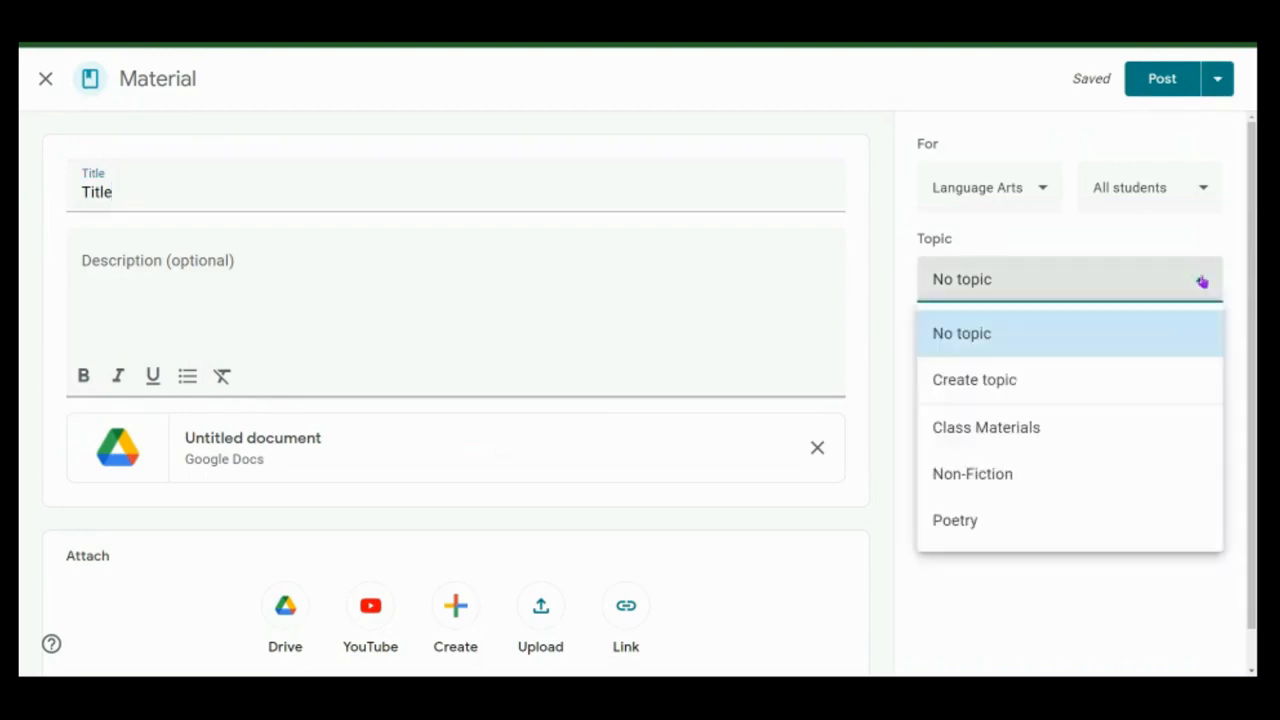
left_click(1026, 438)
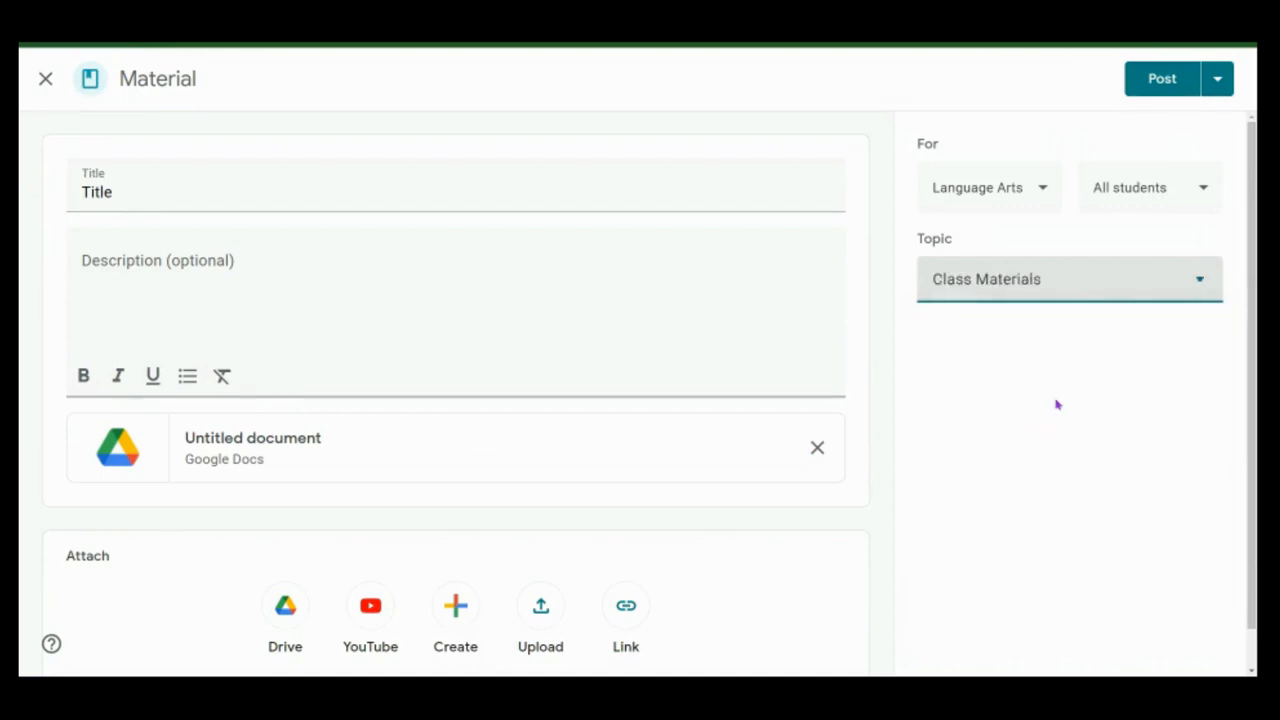
left_click(1043, 190)
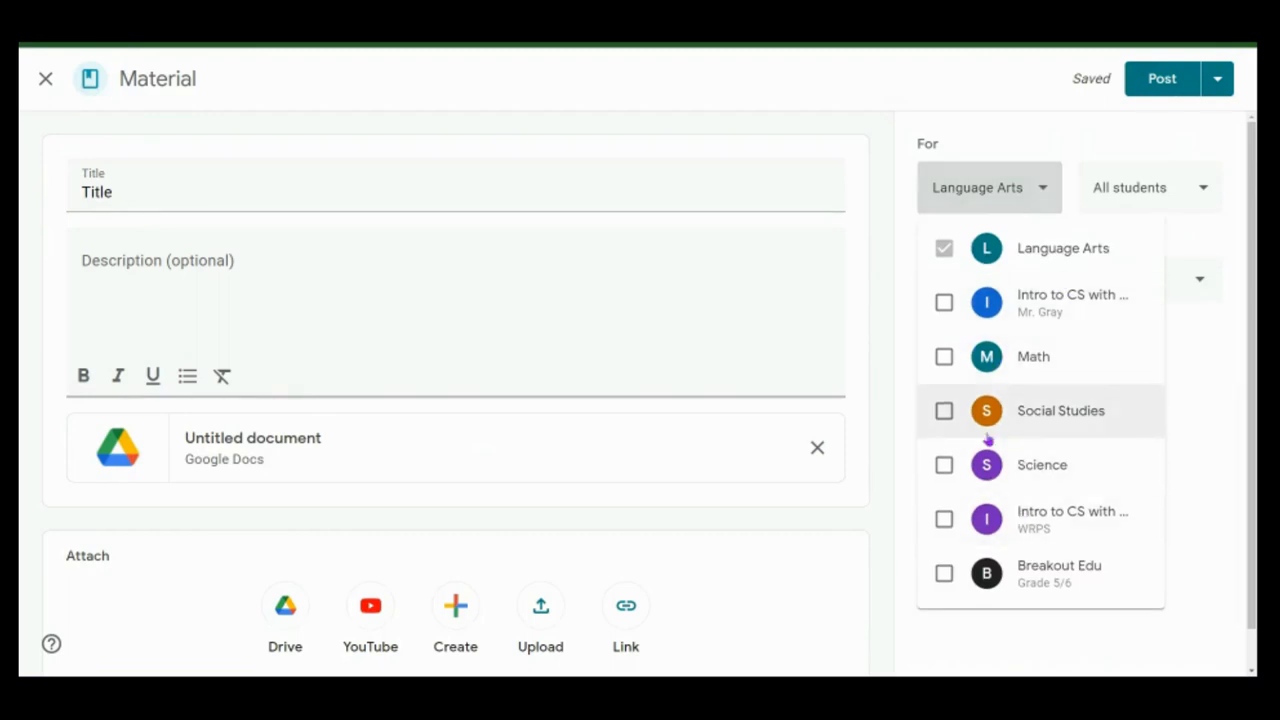
left_click(1062, 134)
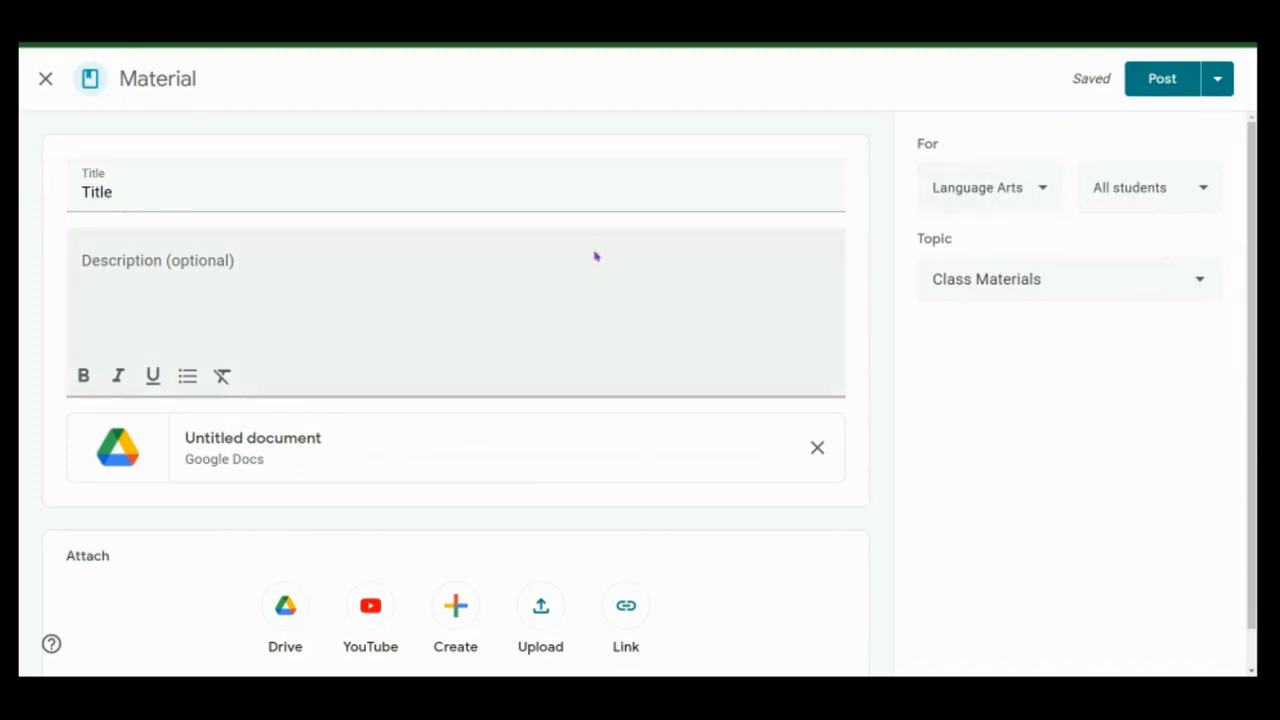
left_click(1149, 86)
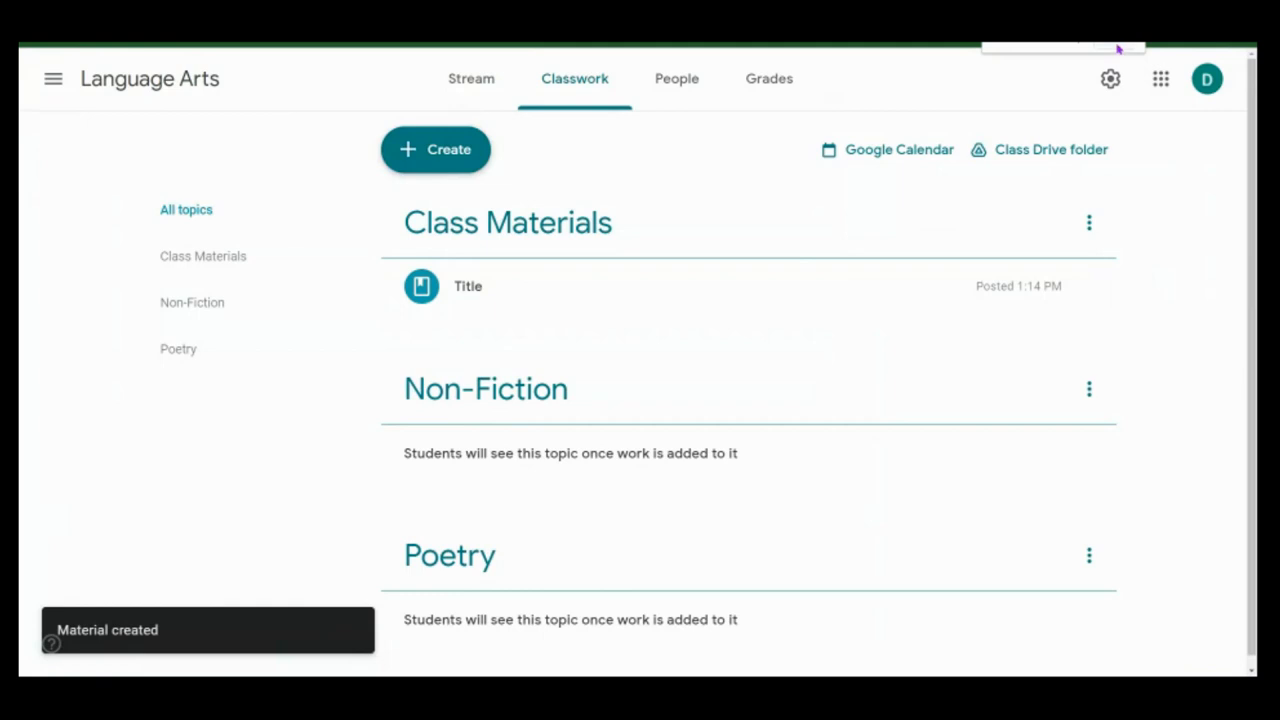
- Create a short-answer classwork question asking "How is your day going?"
left_click(1119, 48)
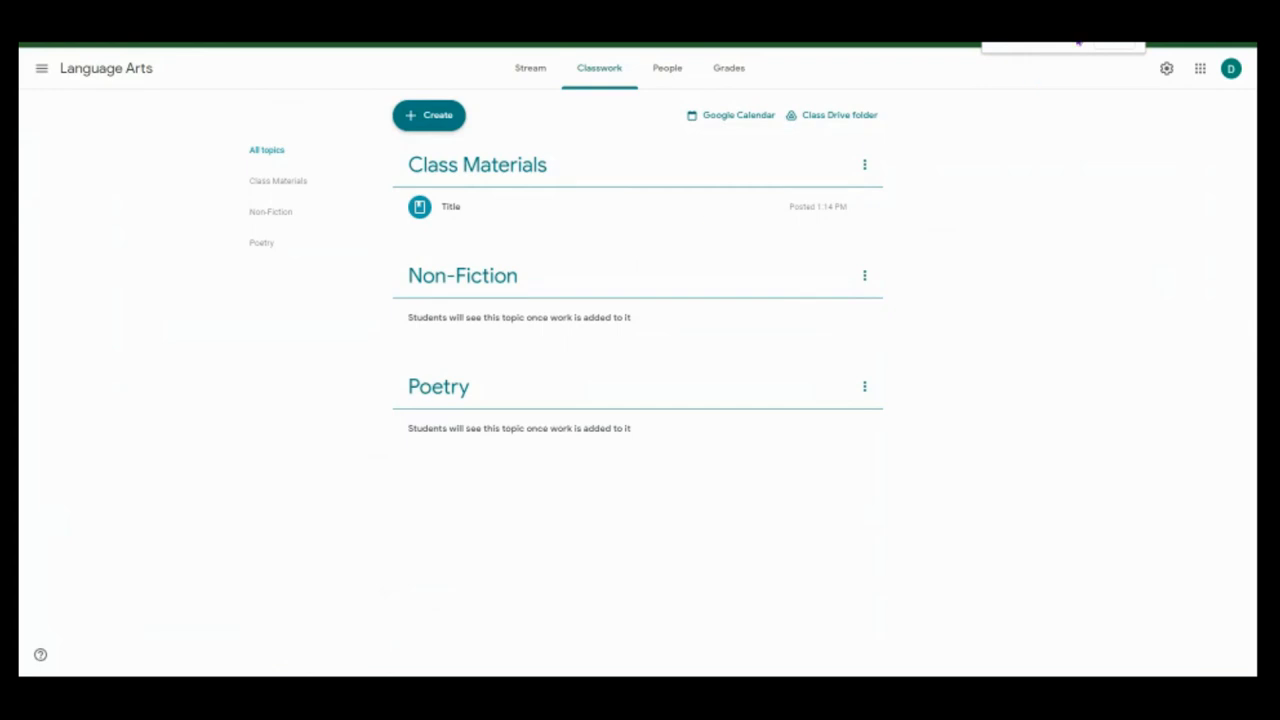
left_click(1079, 43)
left_click(1079, 43)
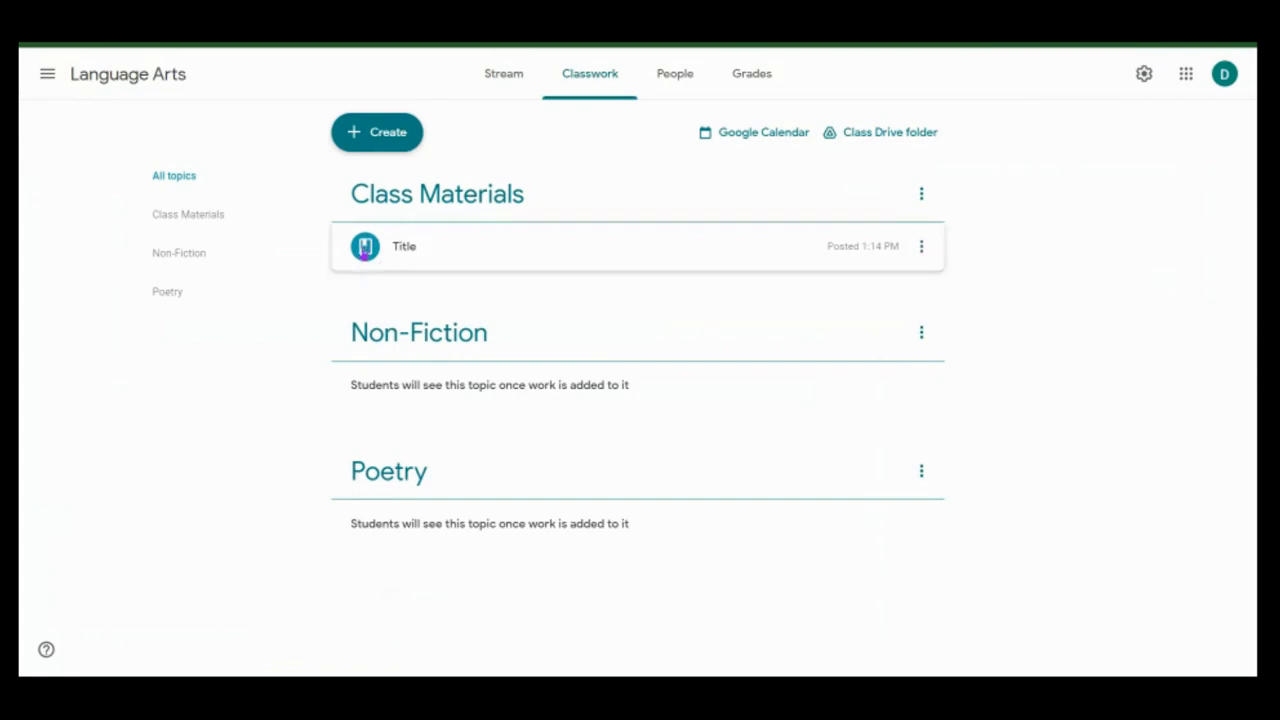
left_click(380, 136)
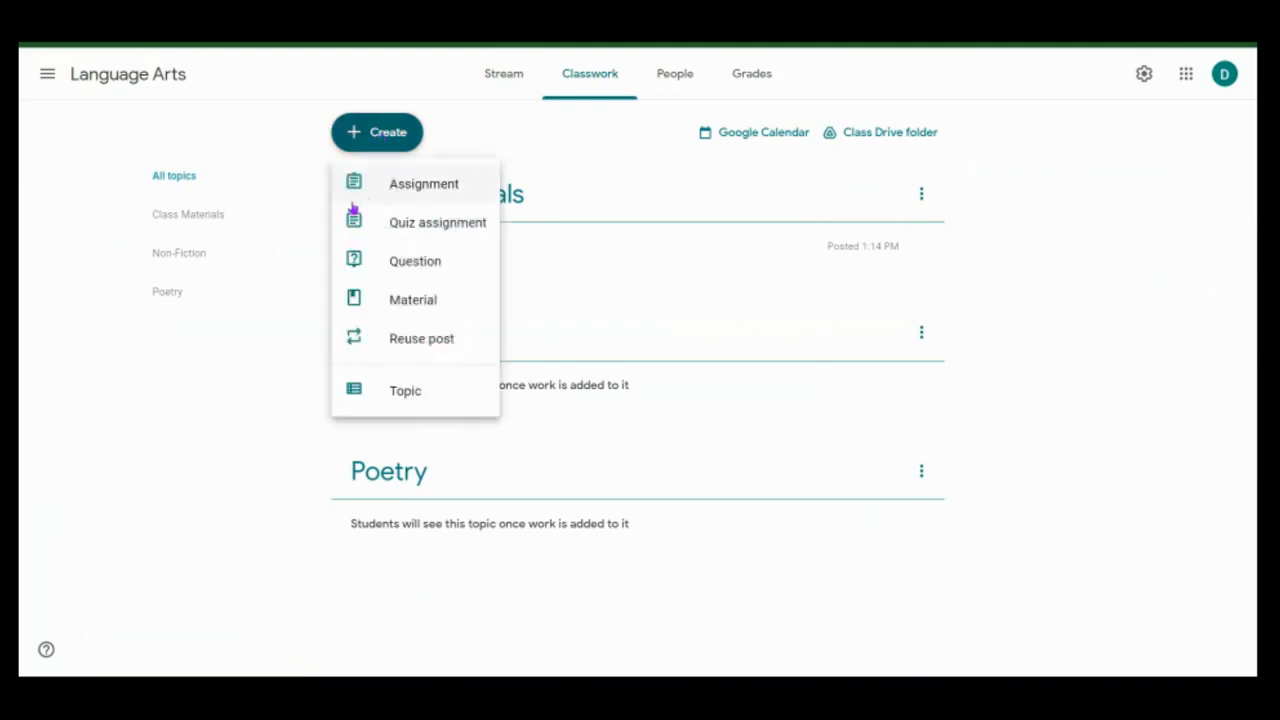
left_click(418, 263)
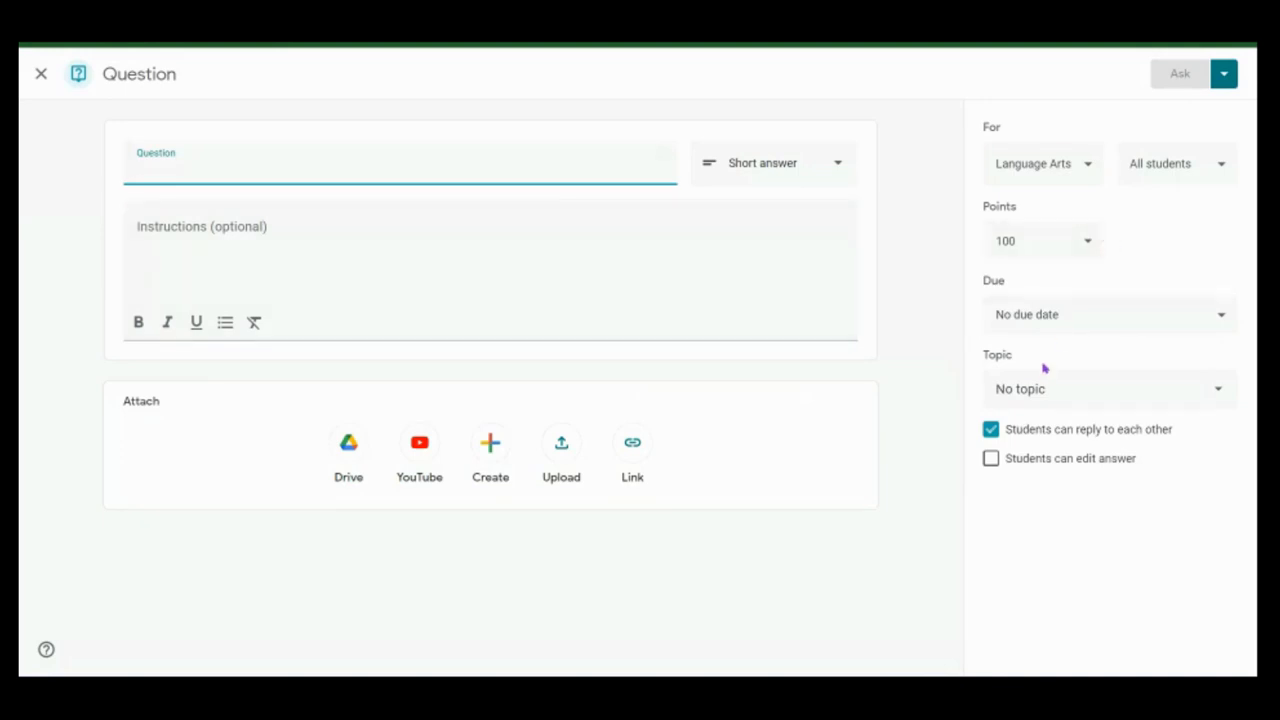
left_click(820, 175)
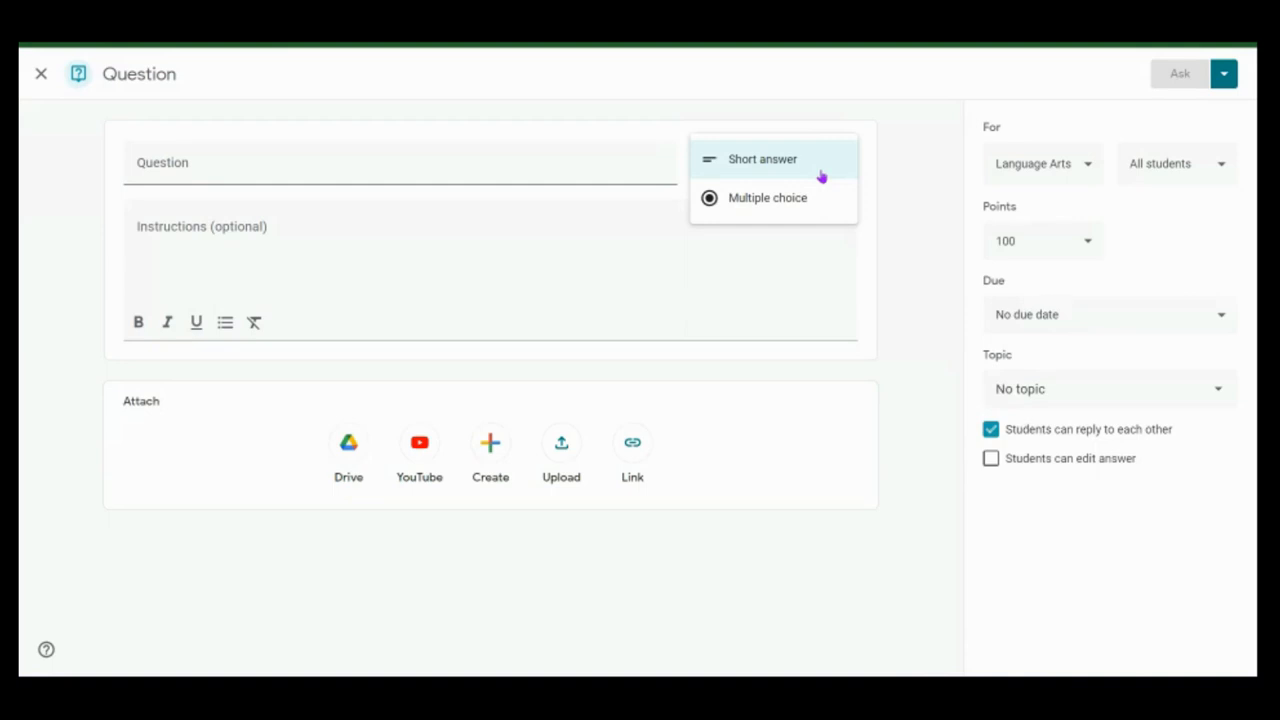
left_click(818, 176)
left_click(407, 163)
type("How is your day going?")
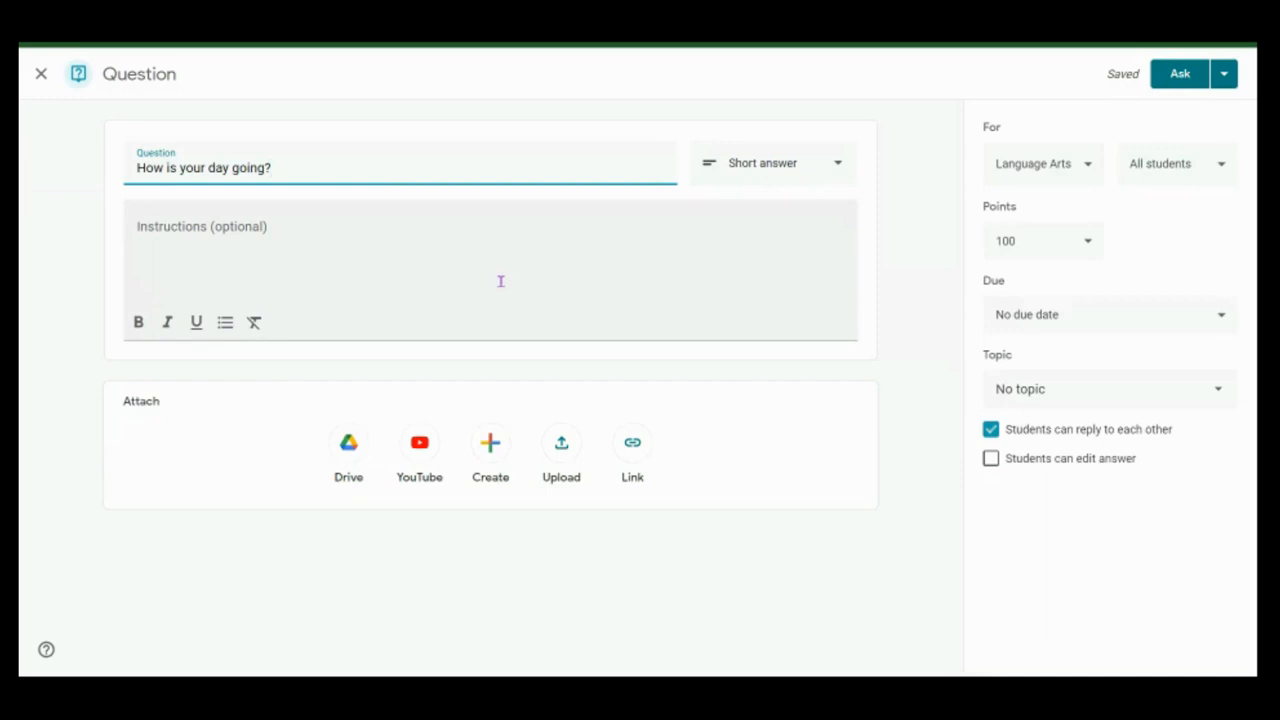
- View the class and student choices for the question, keep Language Arts and all students, and make it Ungraded
left_click(1087, 170)
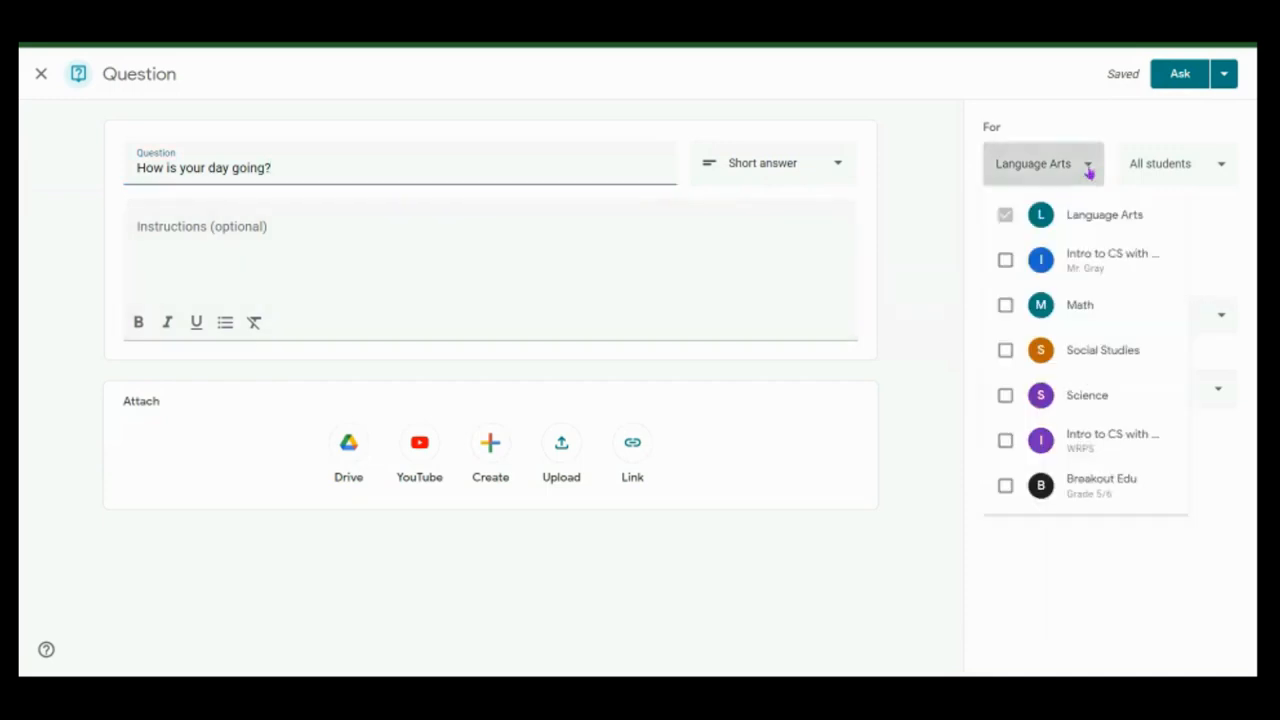
left_click(1158, 128)
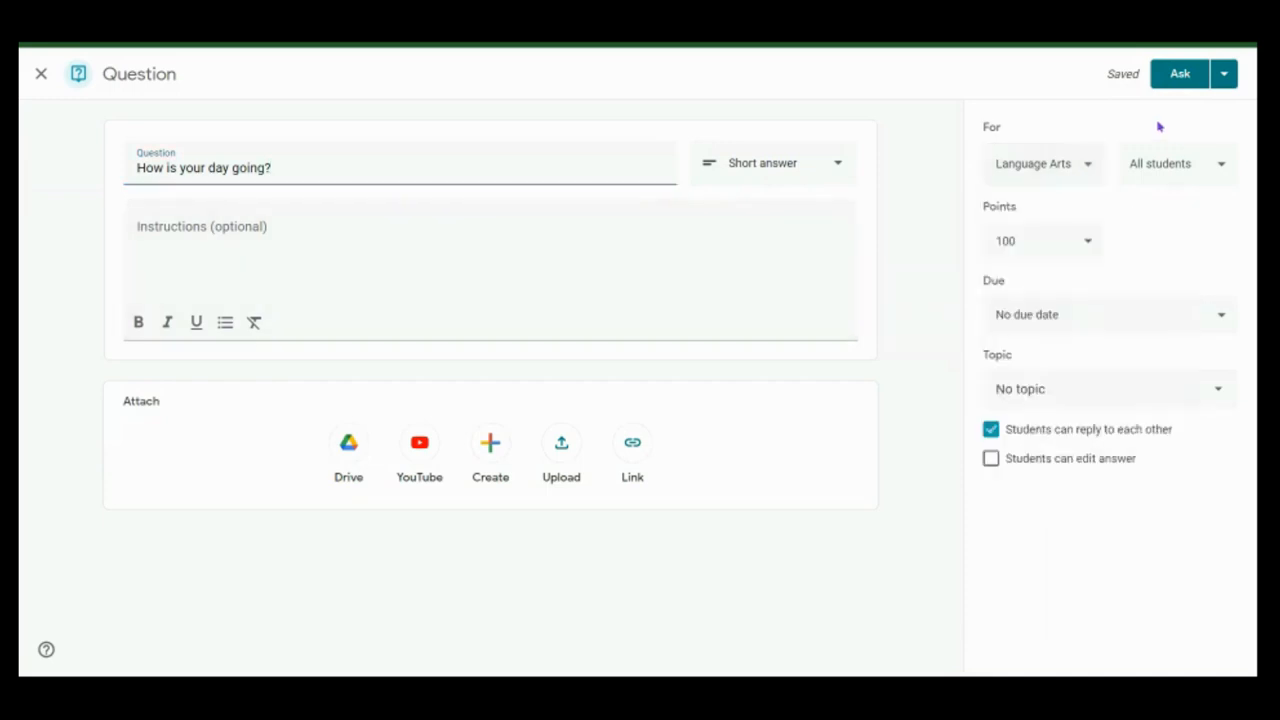
left_click(1219, 164)
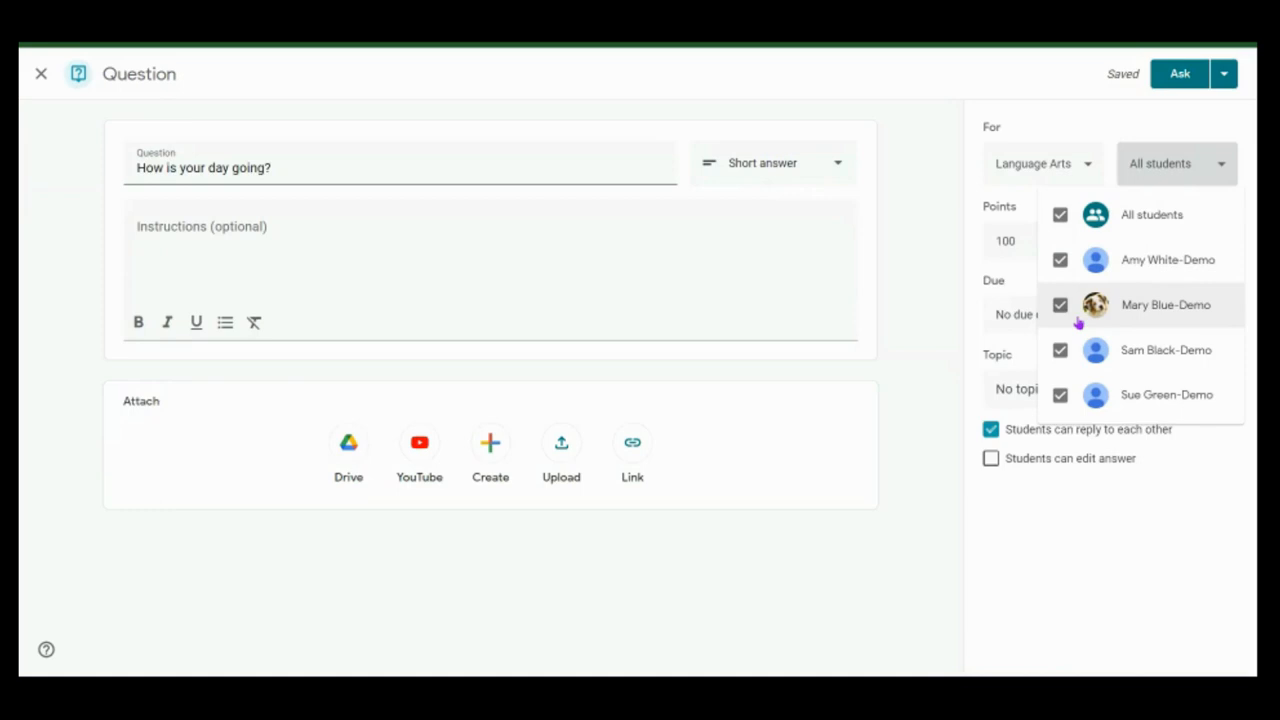
left_click(1206, 126)
left_click(1088, 241)
left_click(1029, 286)
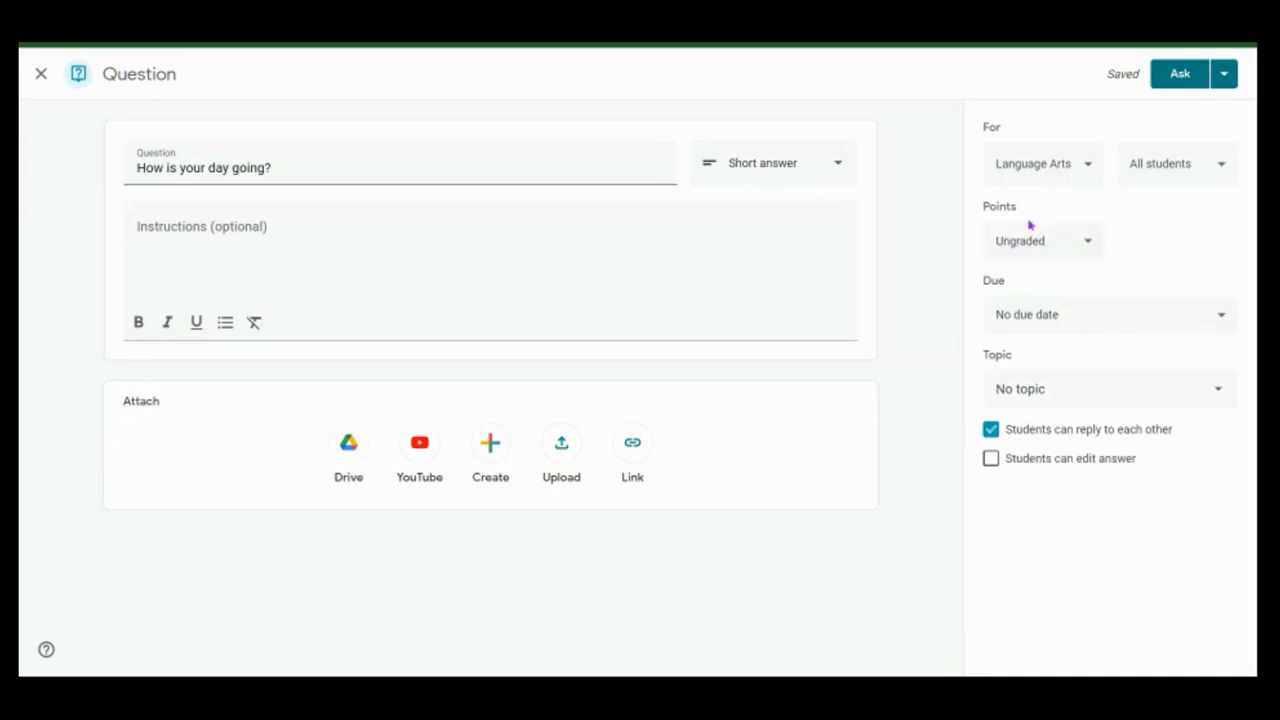
- Set the question's due date to Fri, Nov 4
left_click(1208, 317)
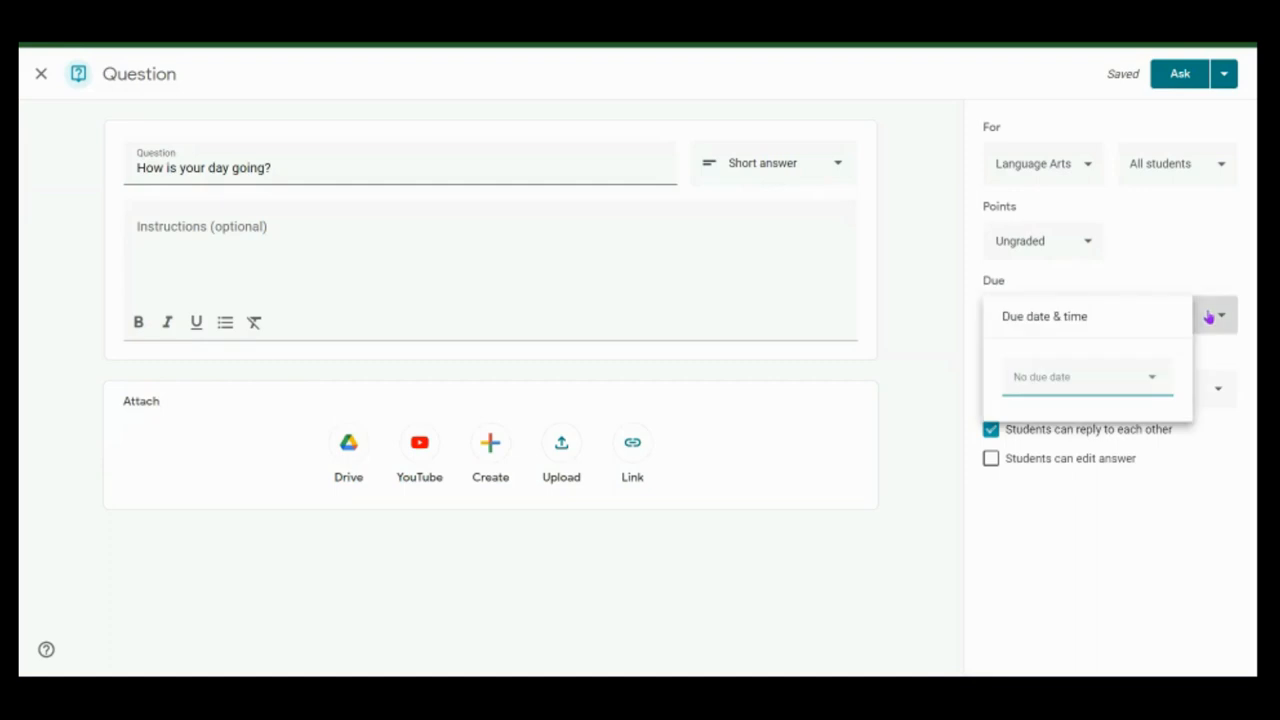
left_click(1153, 378)
left_click(1142, 455)
left_click(1184, 296)
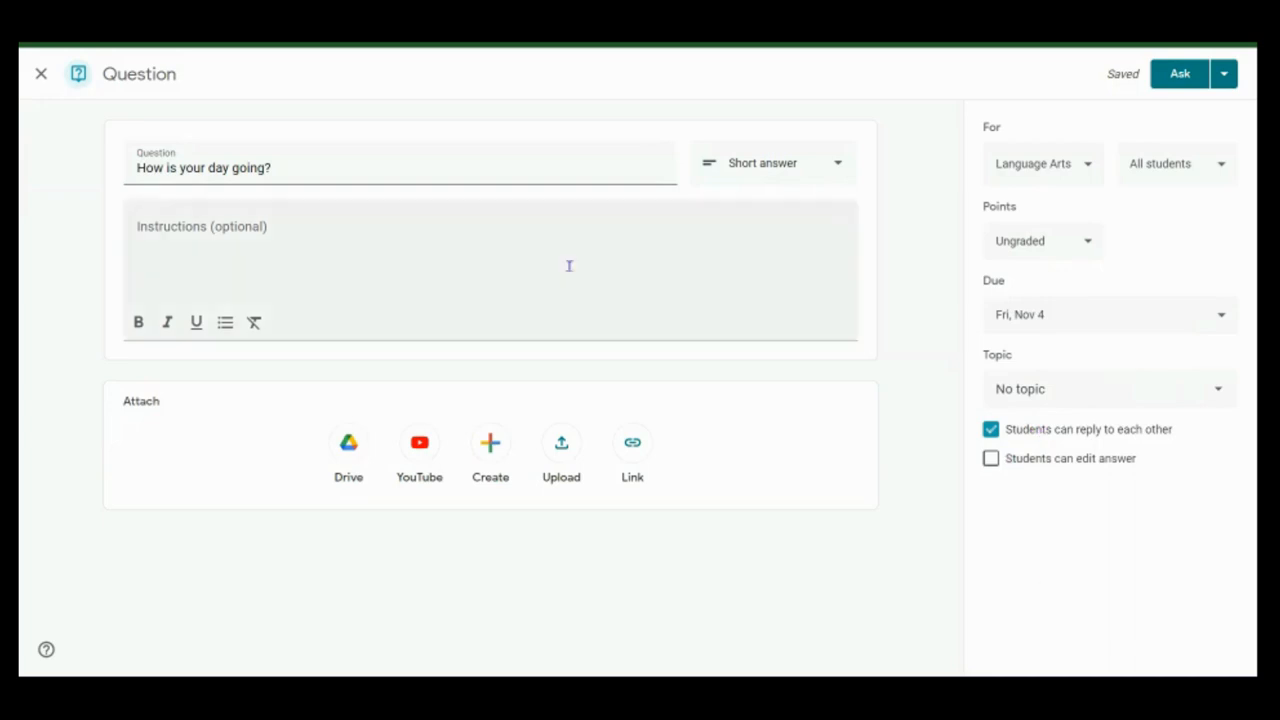
- View the question's scheduling and draft options, and post the question to Language Arts immediately
left_click(1222, 76)
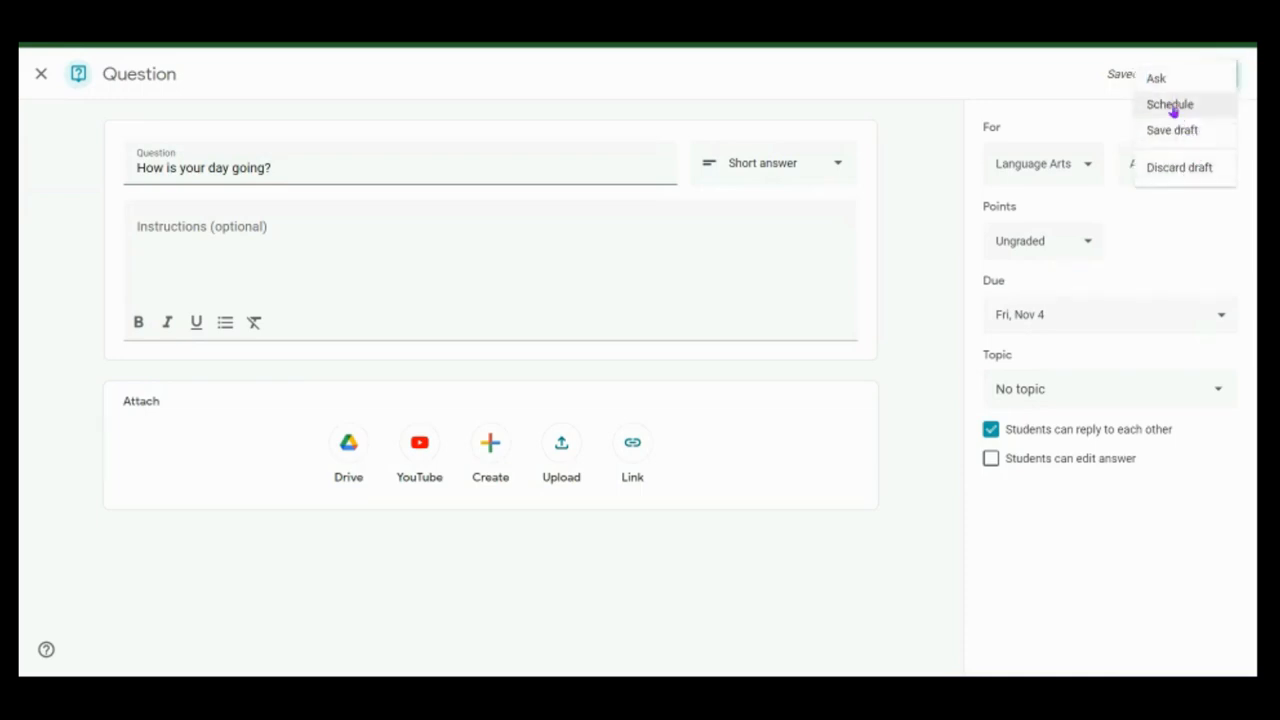
left_click(1051, 91)
left_click(1183, 80)
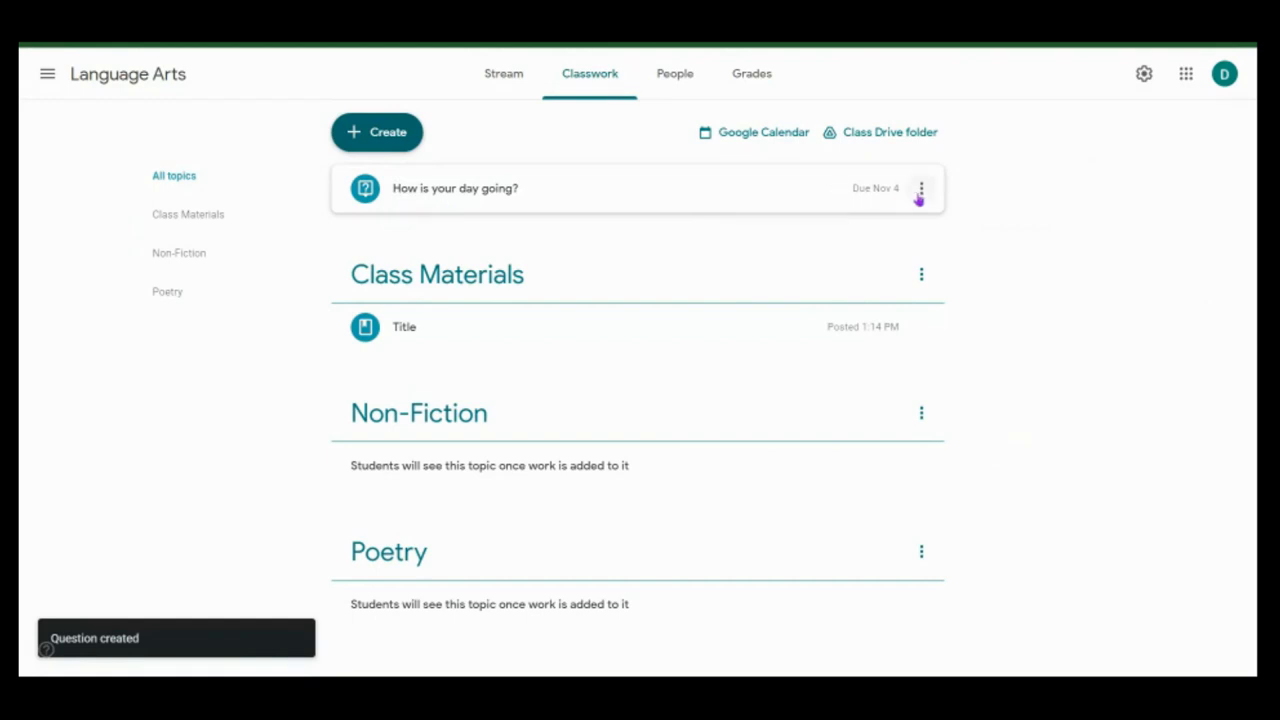
- Edit the posted question "How is your day going?" to file it under a new topic named "Exit Tickets", and save it
left_click(919, 190)
left_click(897, 225)
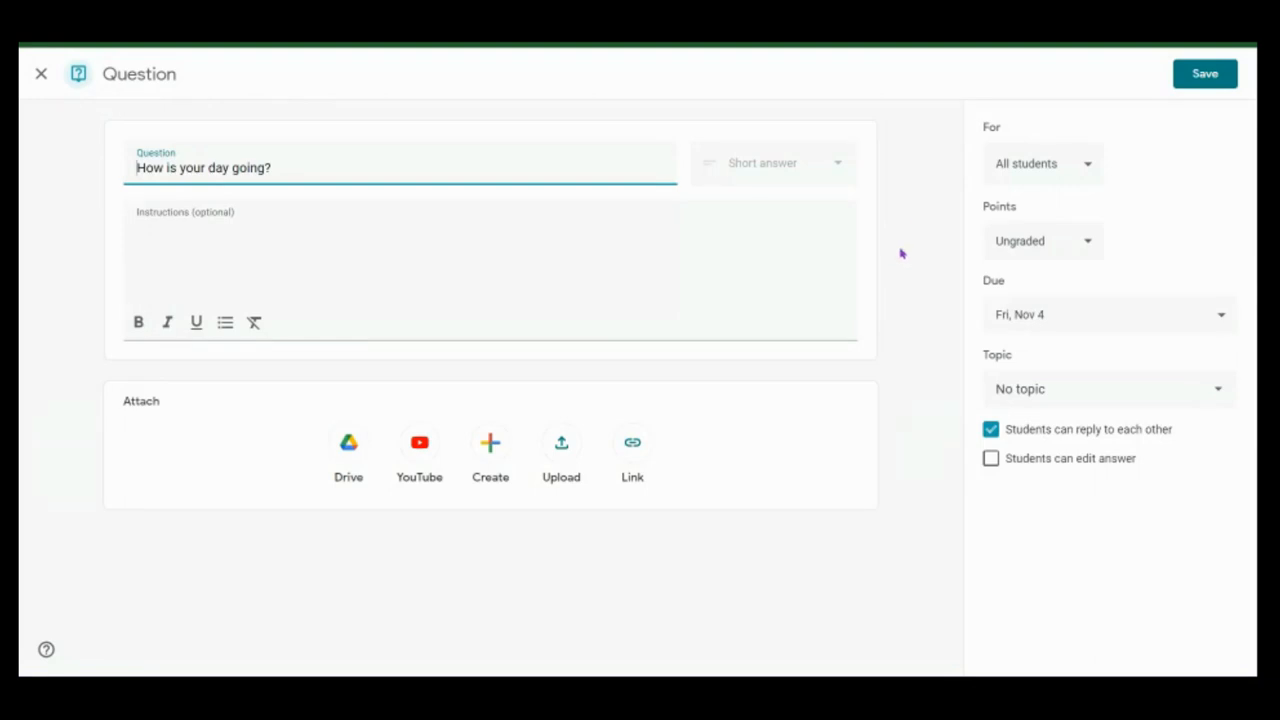
left_click(1212, 395)
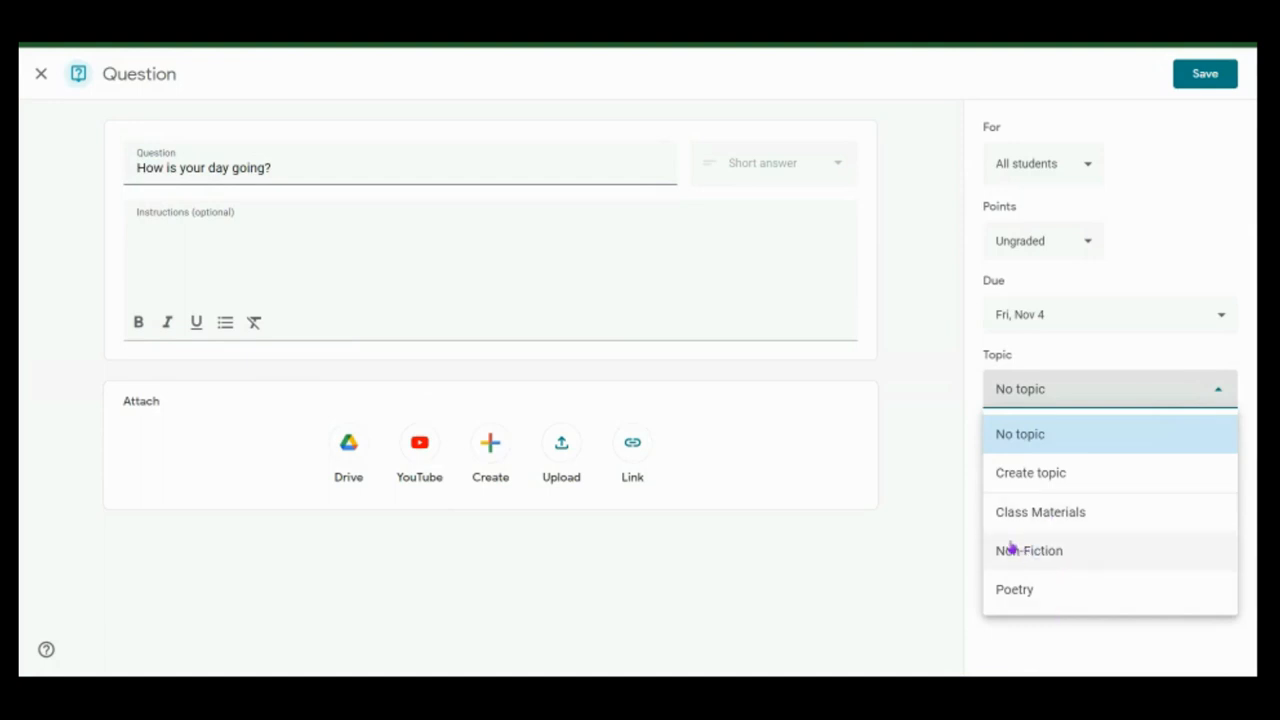
left_click(1027, 477)
type("Exit Tickets")
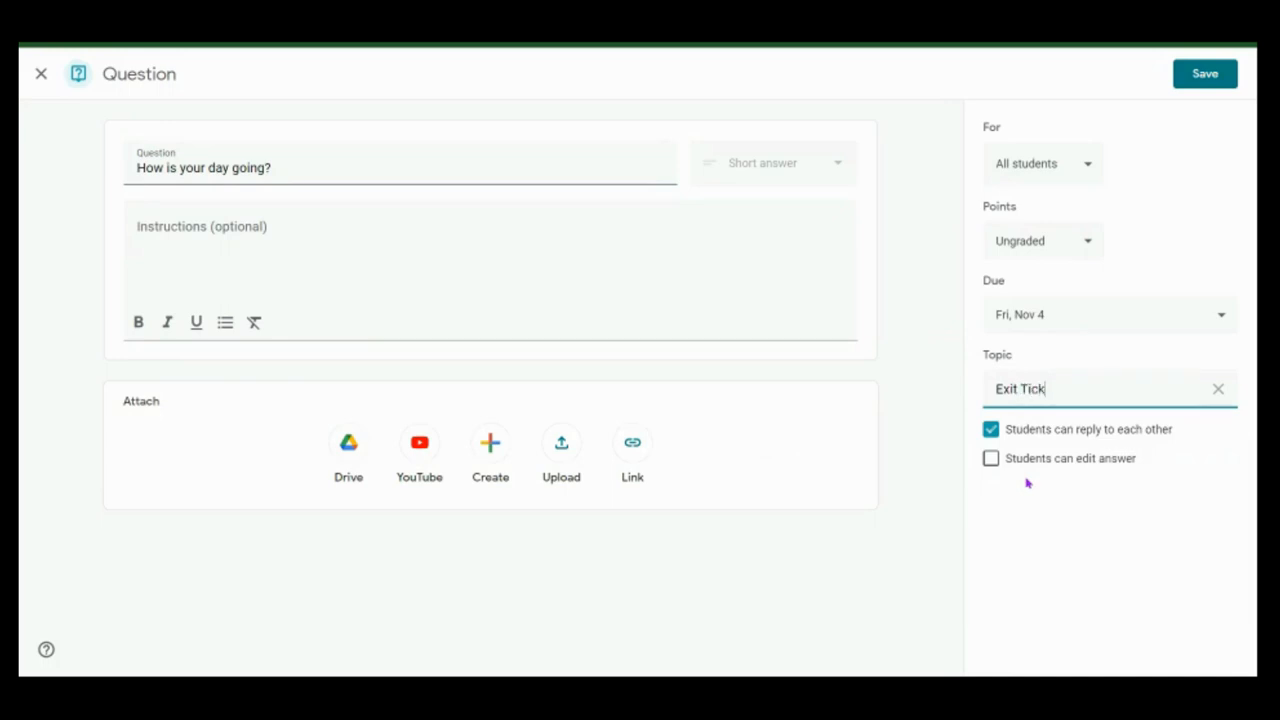
left_click(1210, 78)
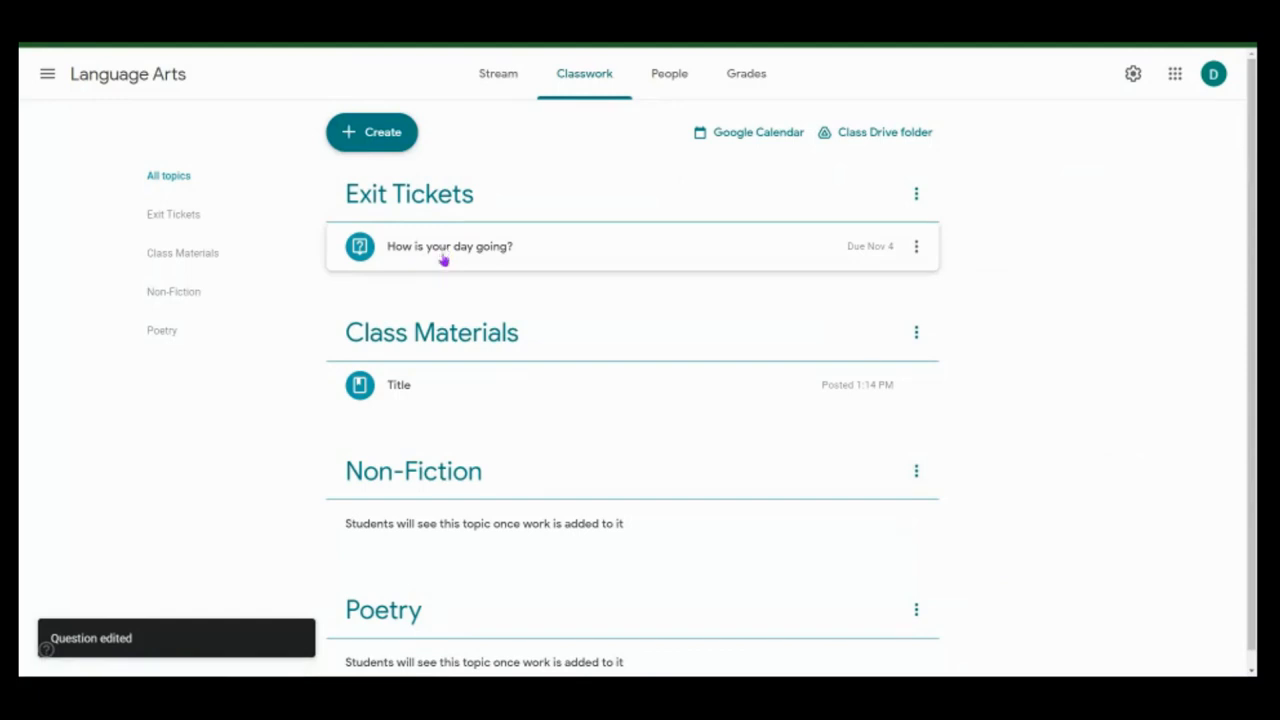
- View the options for the "How is your day going?" question, and move the Class Materials topic up above Exit Tickets
left_click(915, 250)
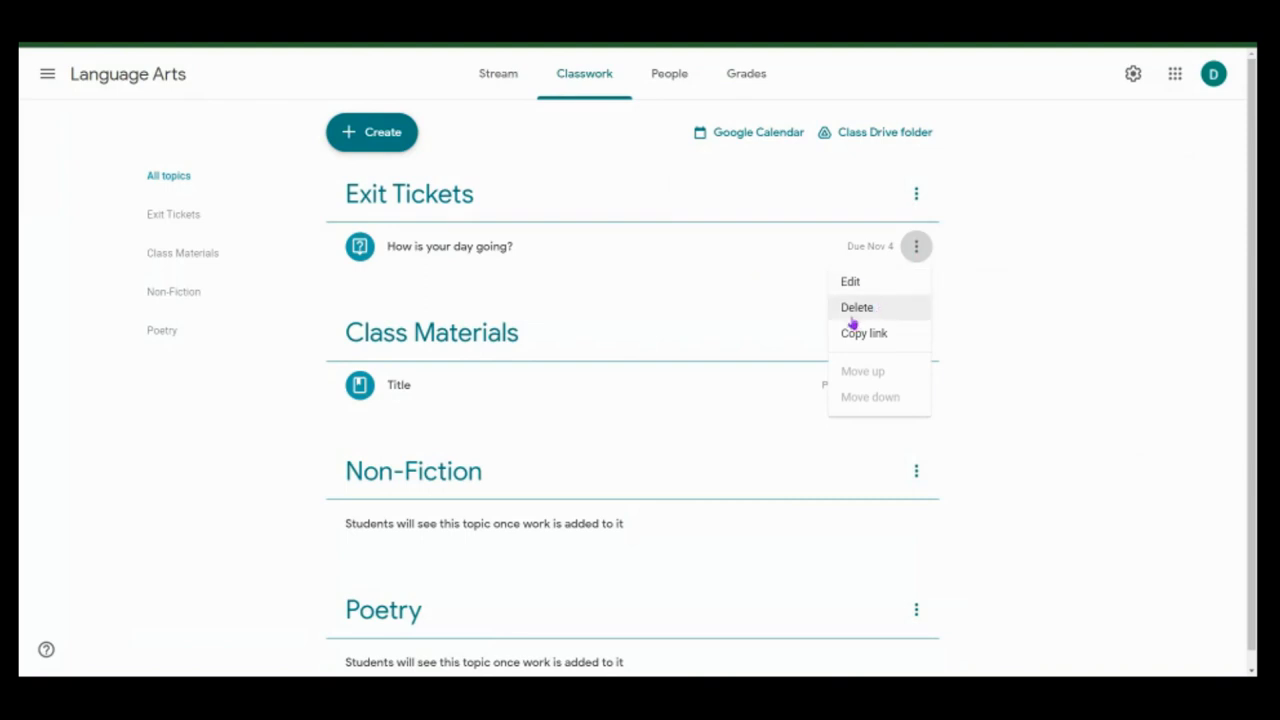
left_click(997, 320)
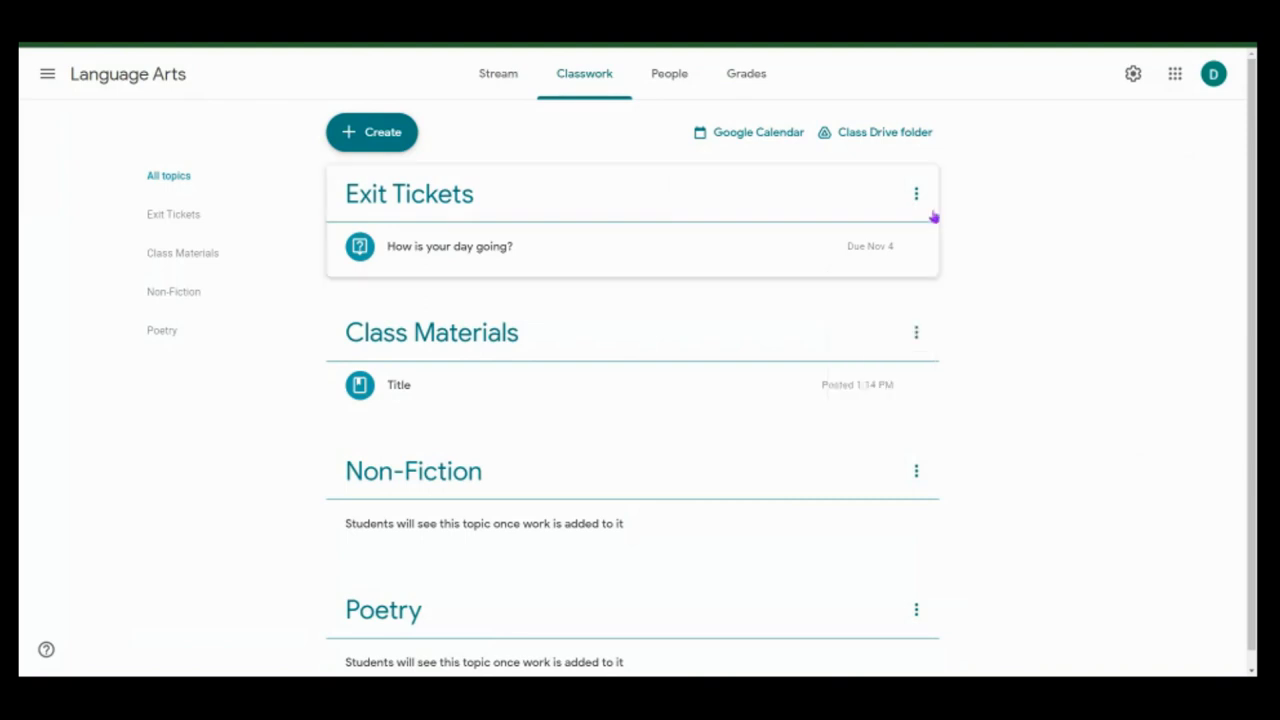
left_click(916, 332)
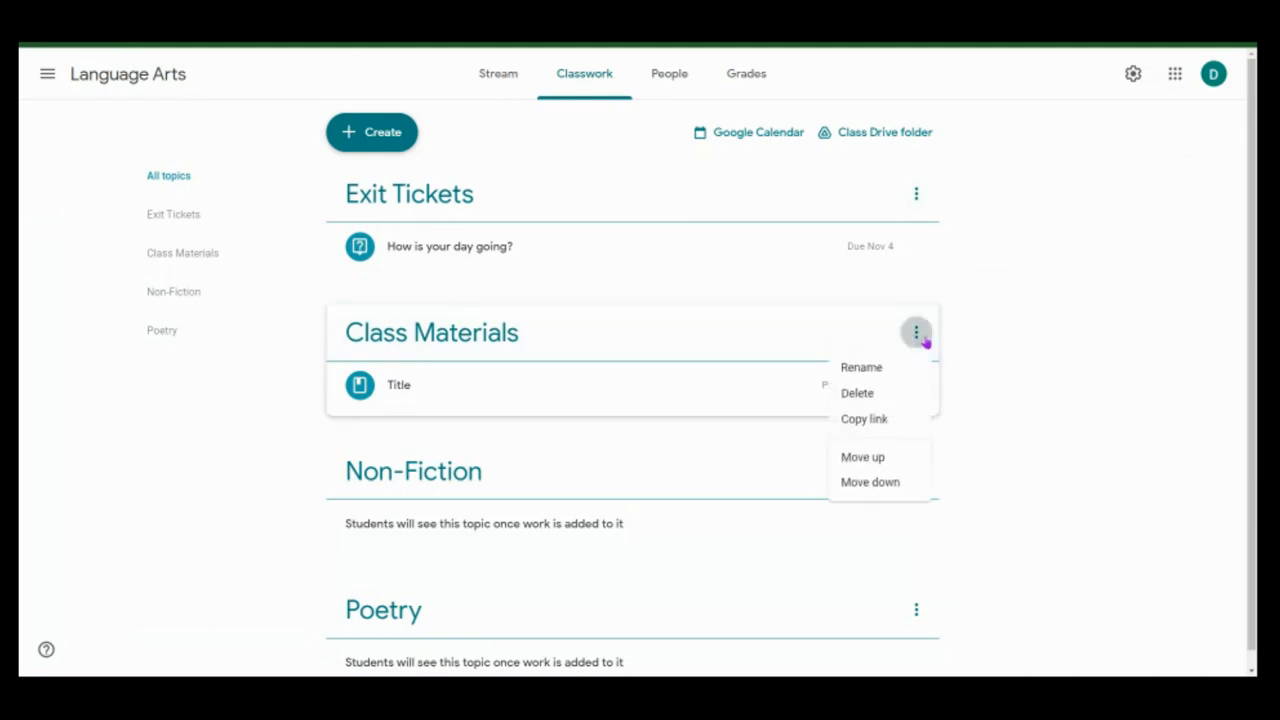
left_click(878, 462)
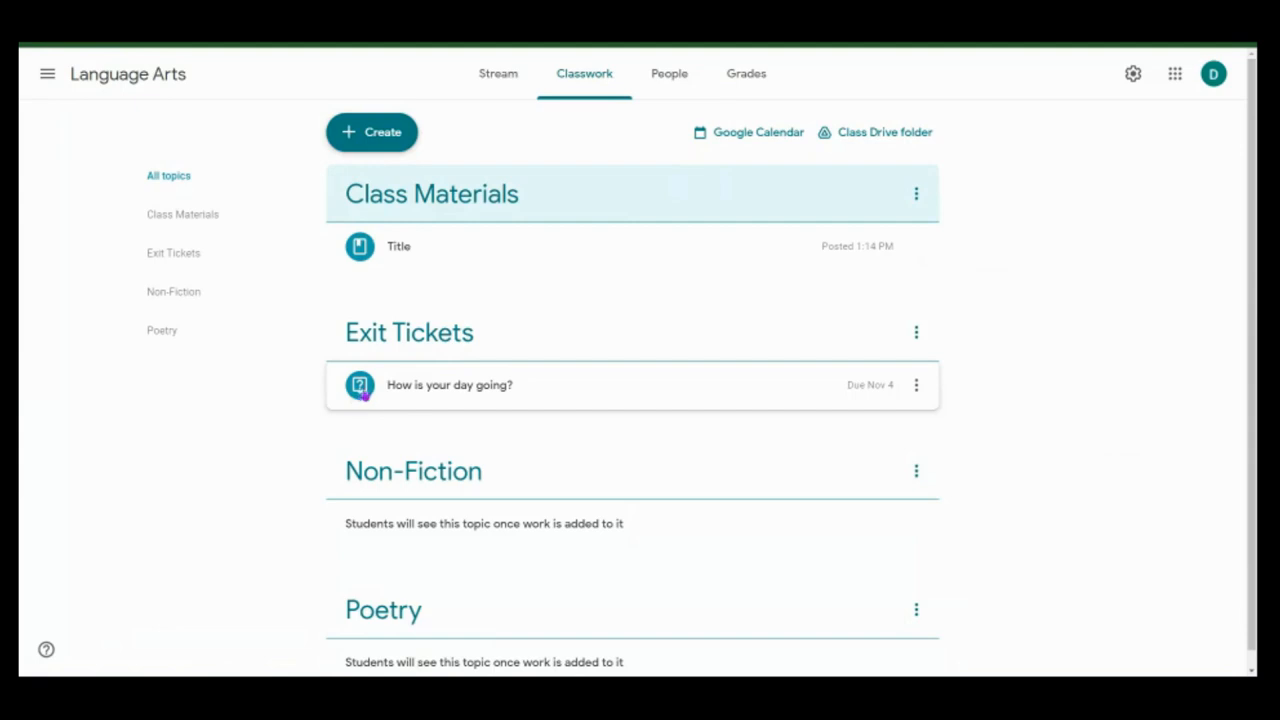
- View the full page of the "How is your day going?" question and return to the Language Arts classwork
left_click(485, 390)
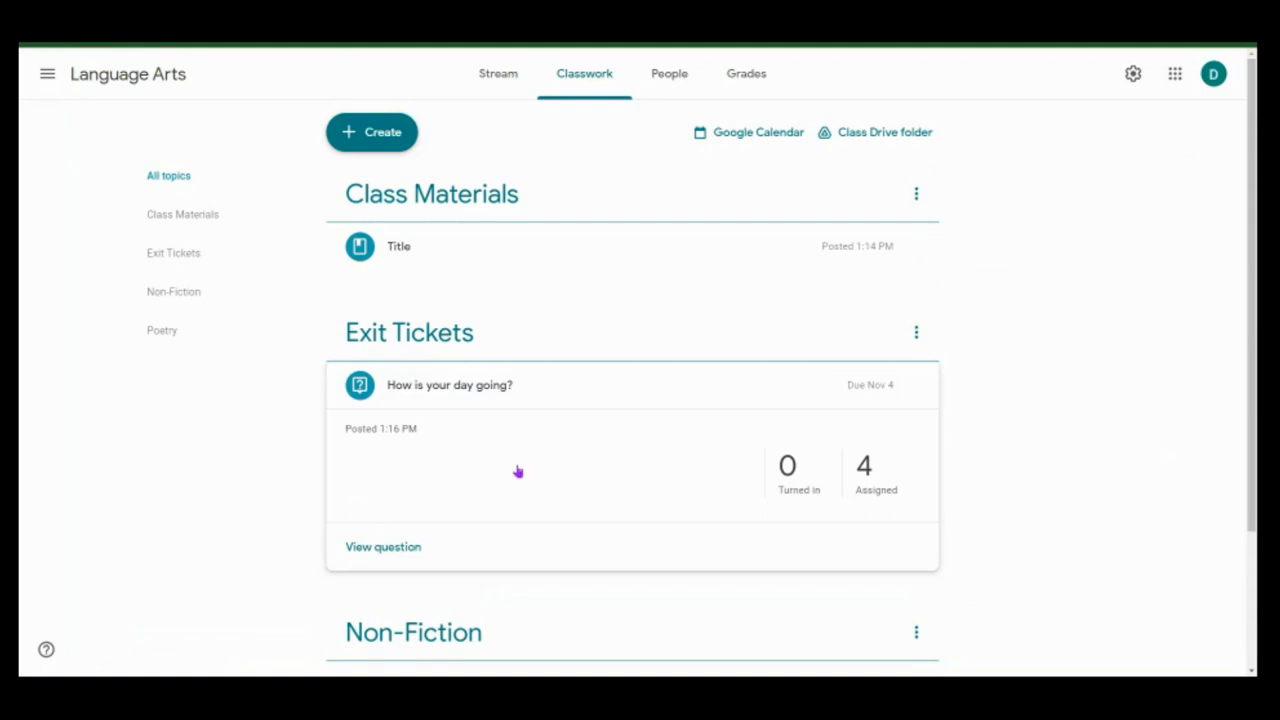
left_click(398, 548)
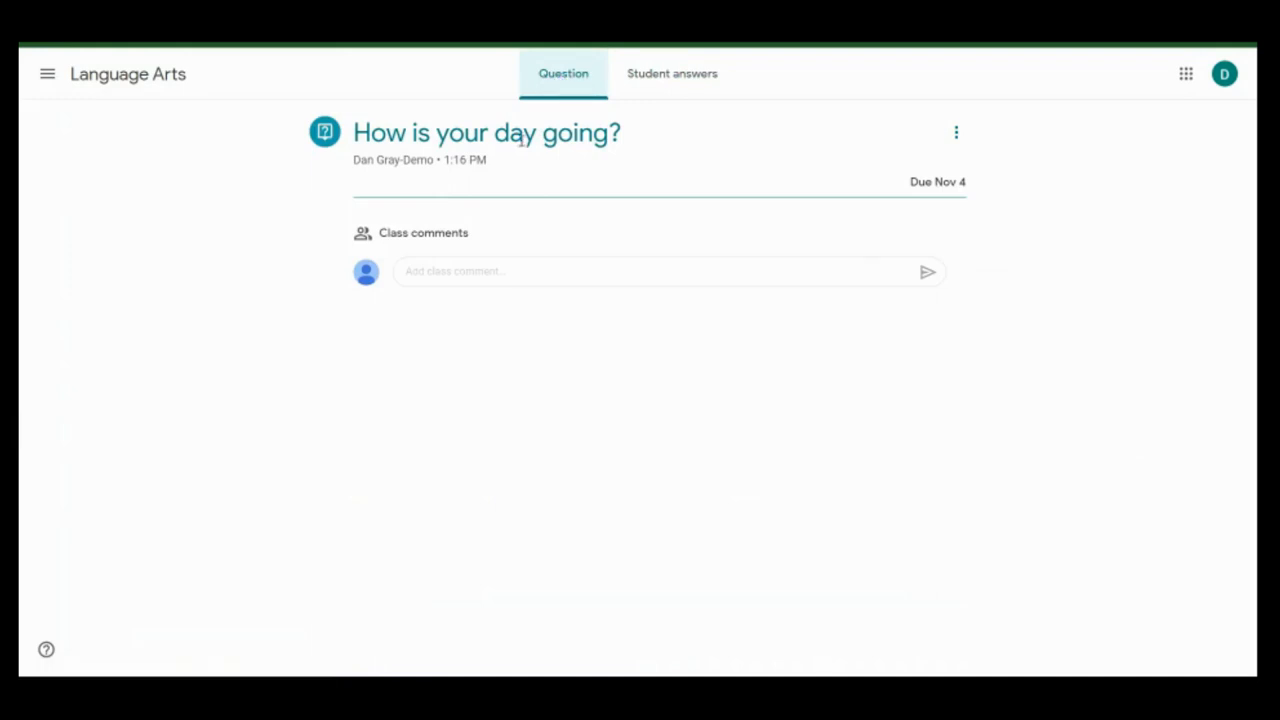
left_click(100, 84)
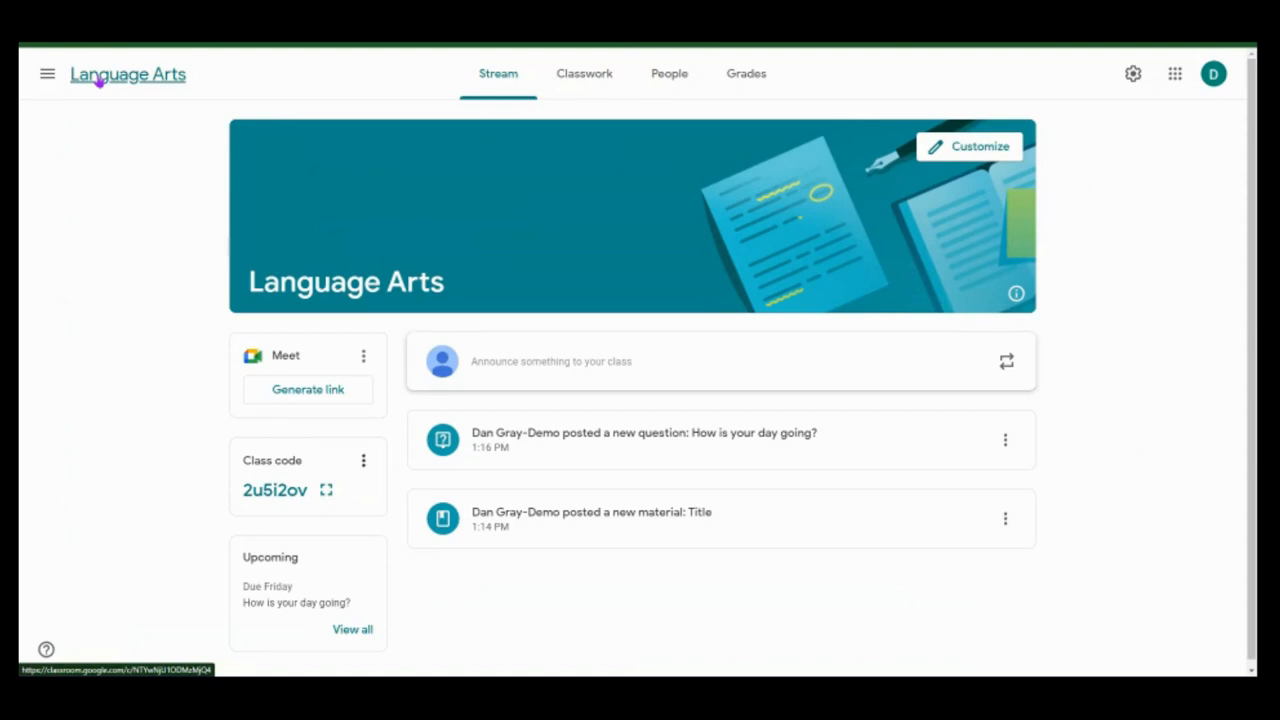
left_click(589, 84)
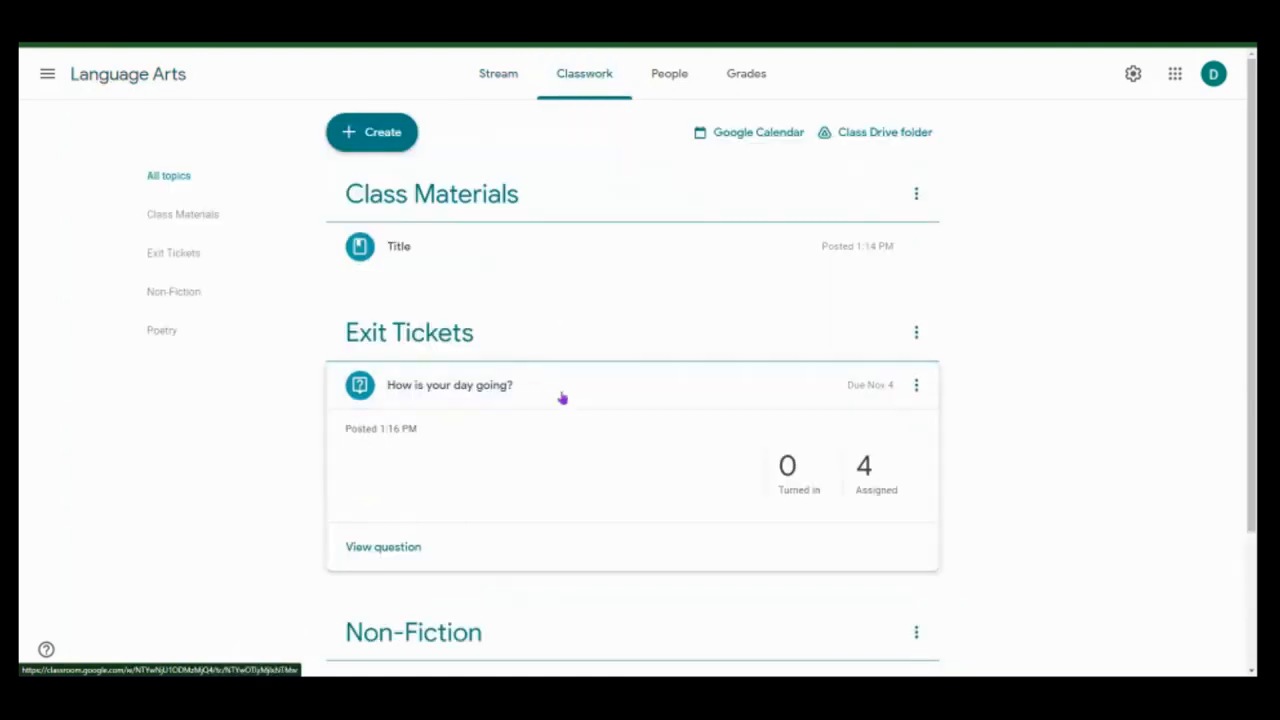
- Expand and collapse the "How is your day going?" question and the "Title" material to examine their submission details and attachment
left_click(565, 395)
left_click(565, 395)
left_click(565, 395)
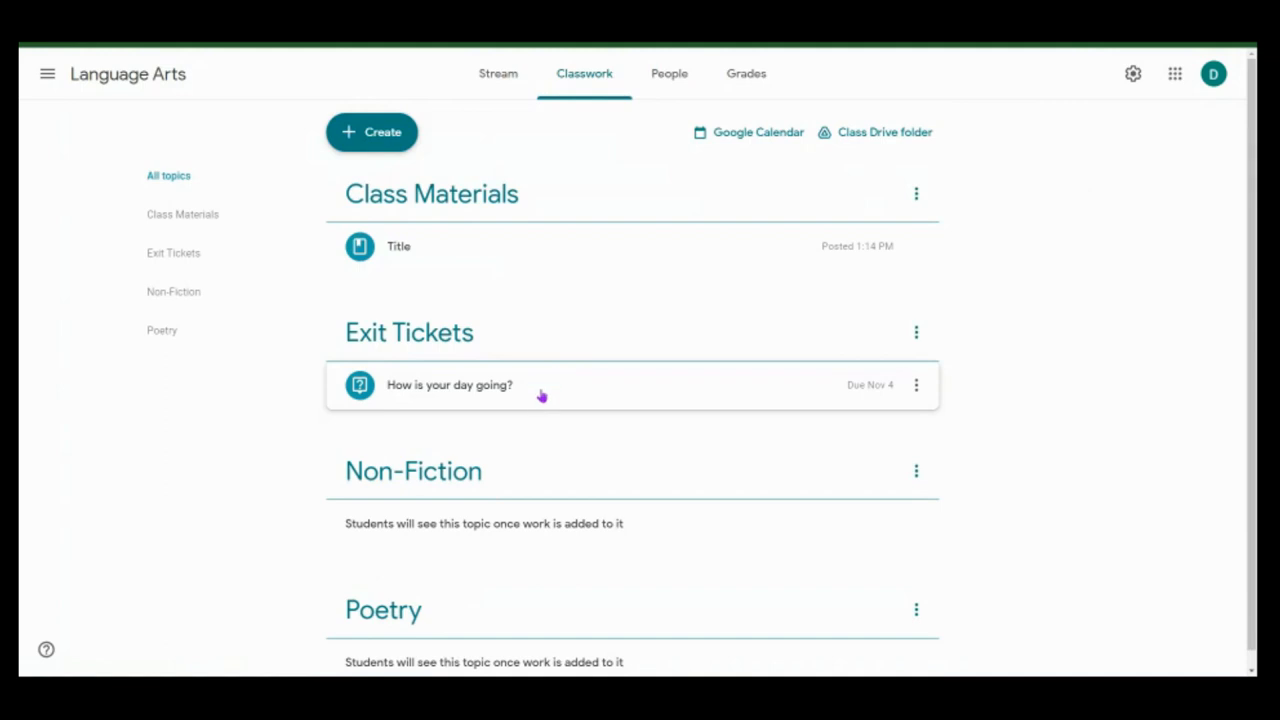
left_click(541, 396)
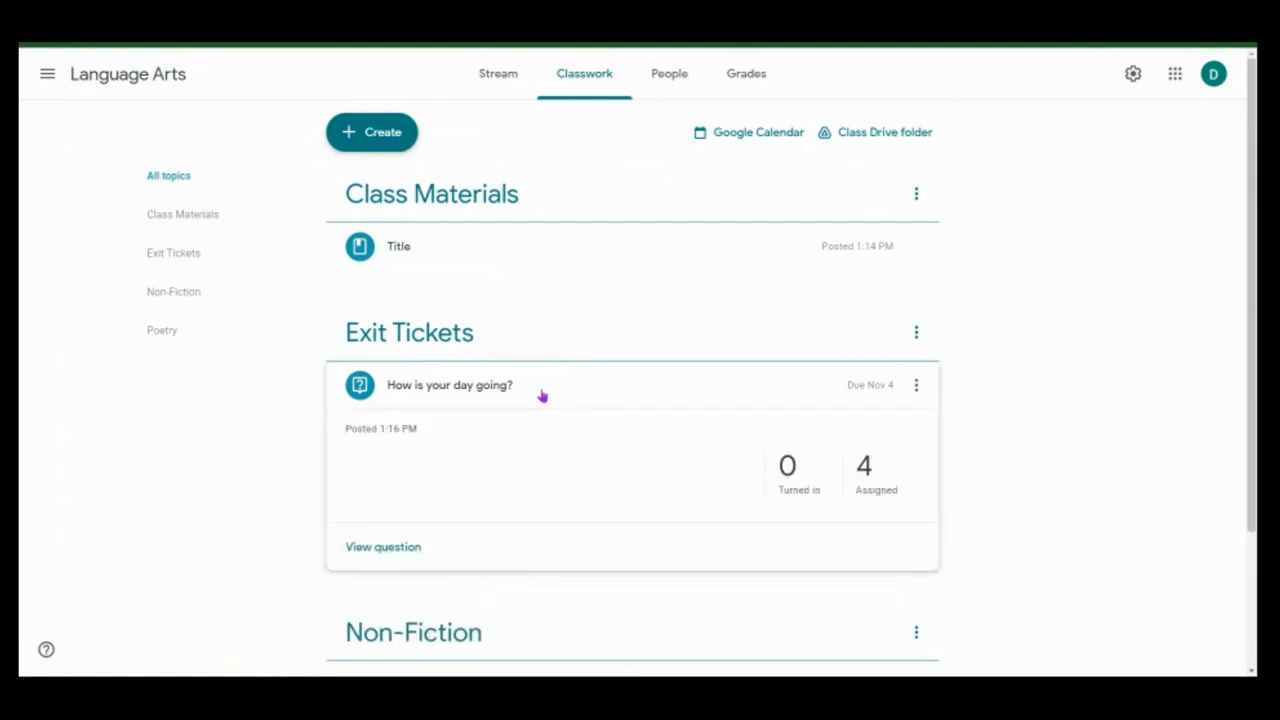
left_click(541, 390)
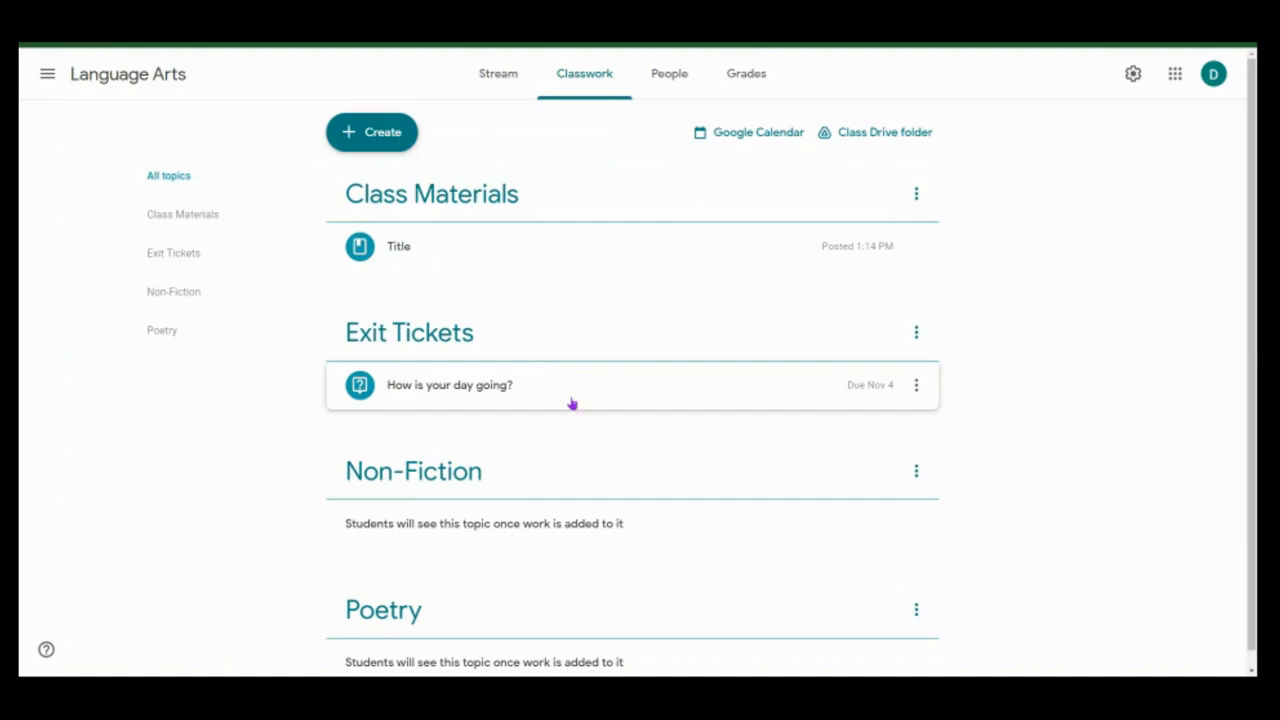
left_click(572, 404)
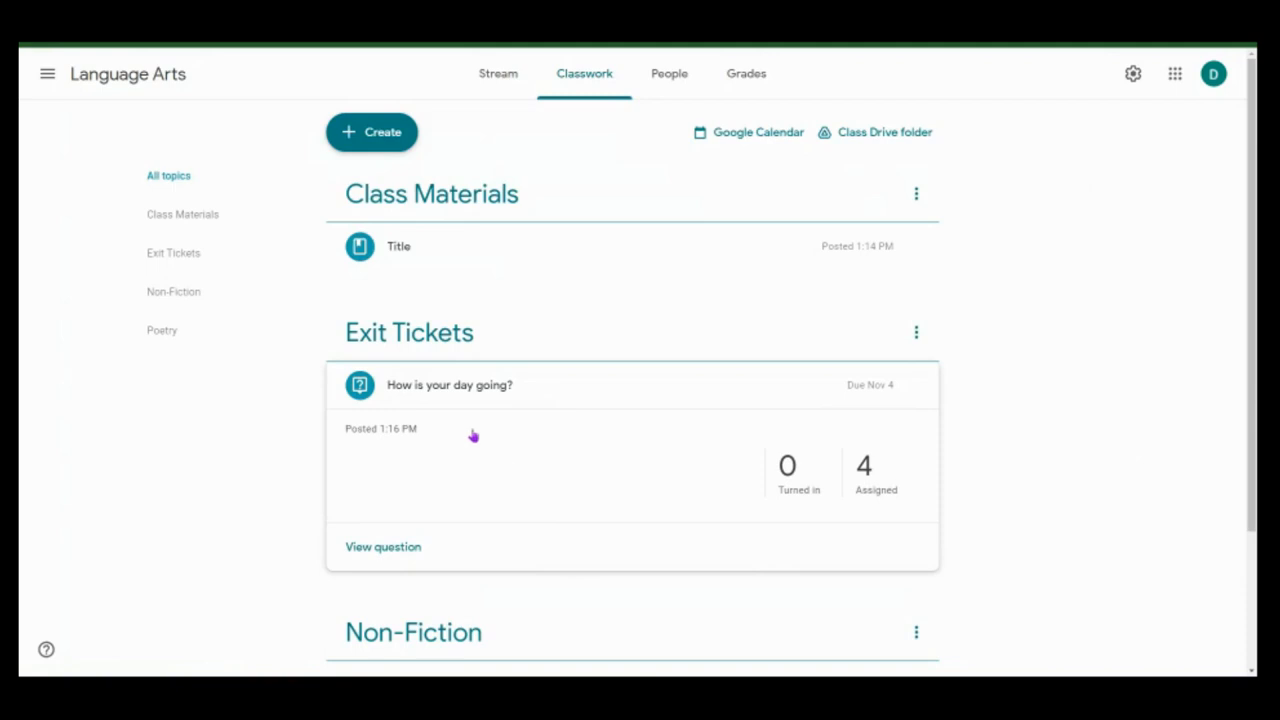
left_click(536, 250)
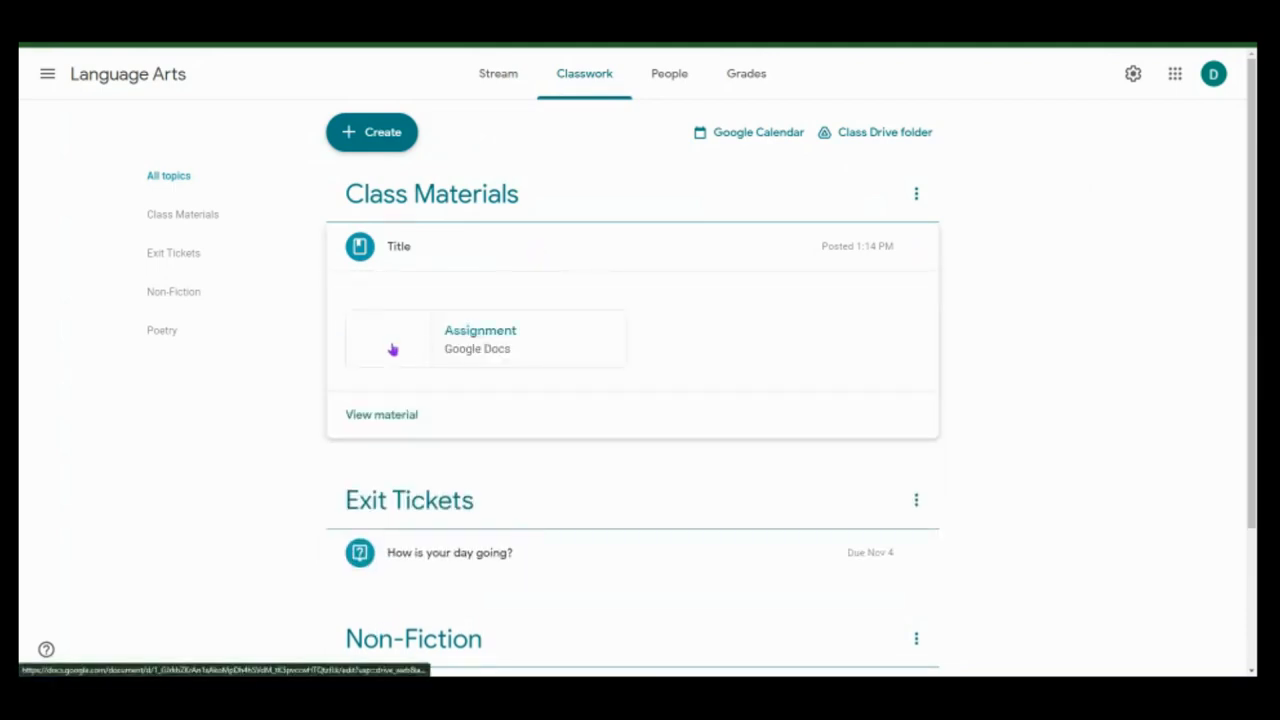
left_click(475, 242)
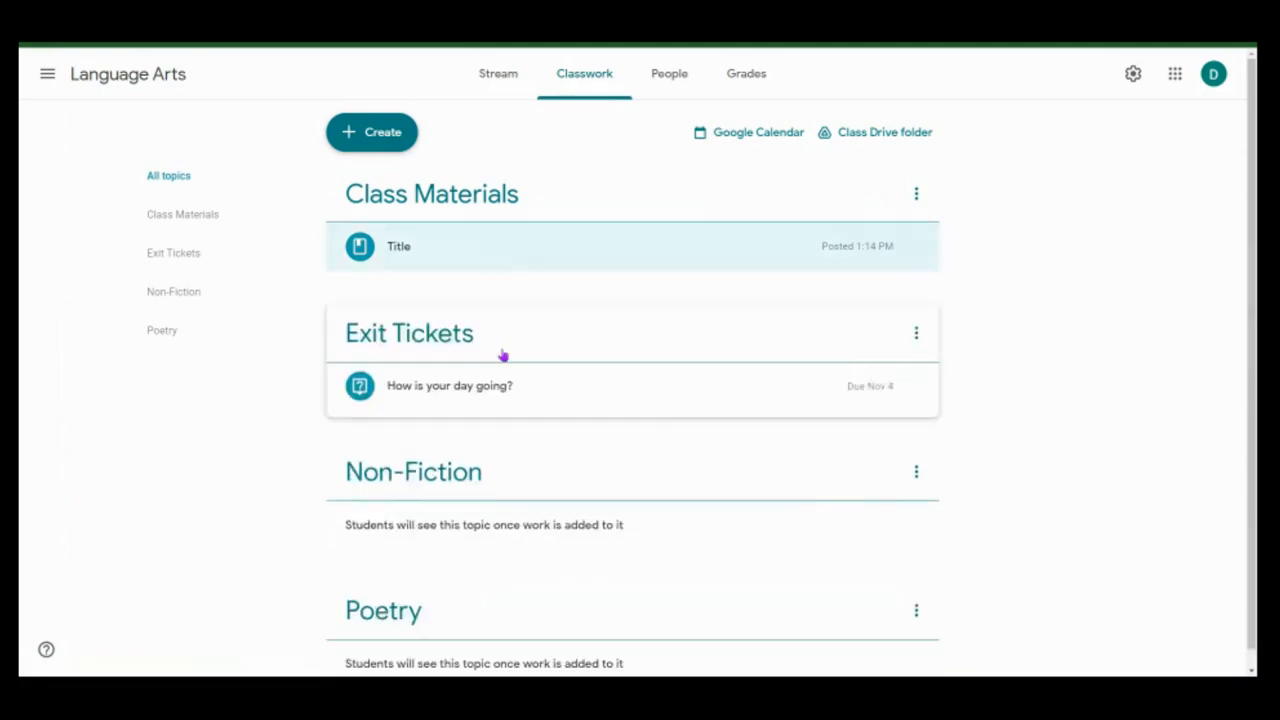
left_click(475, 387)
left_click(475, 388)
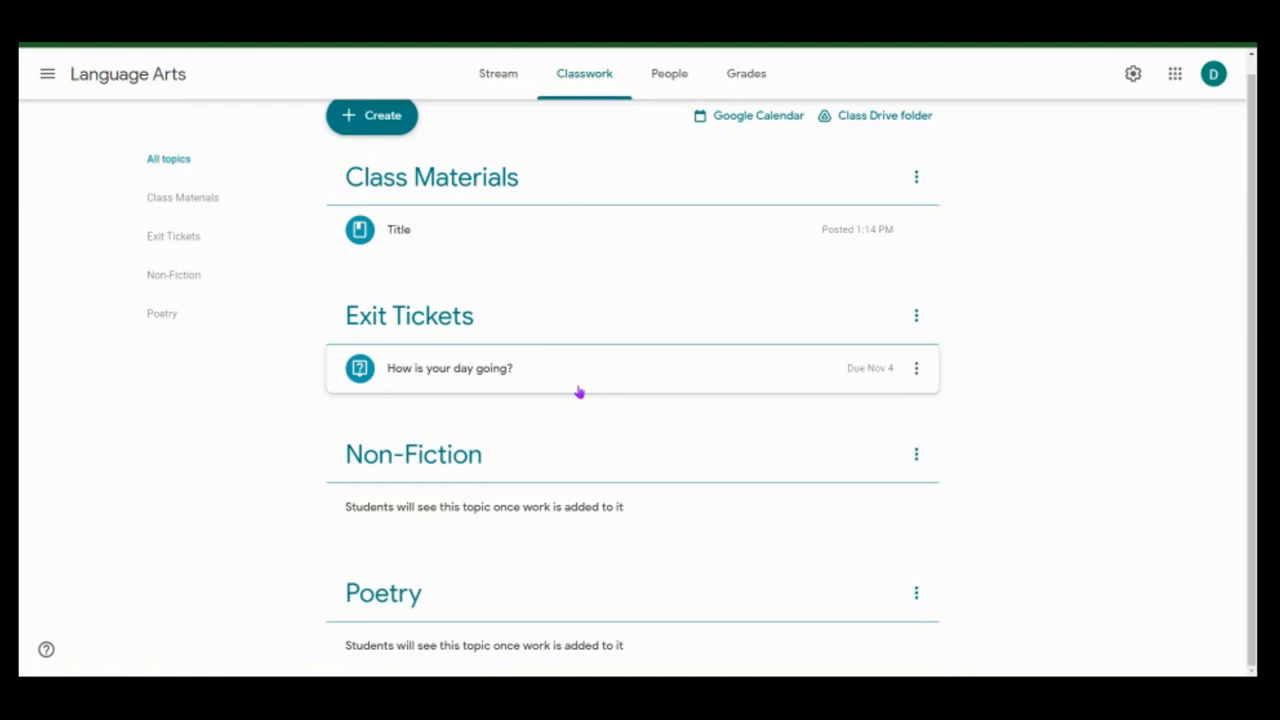
- Create a classwork assignment with the title "New"
left_click(378, 118)
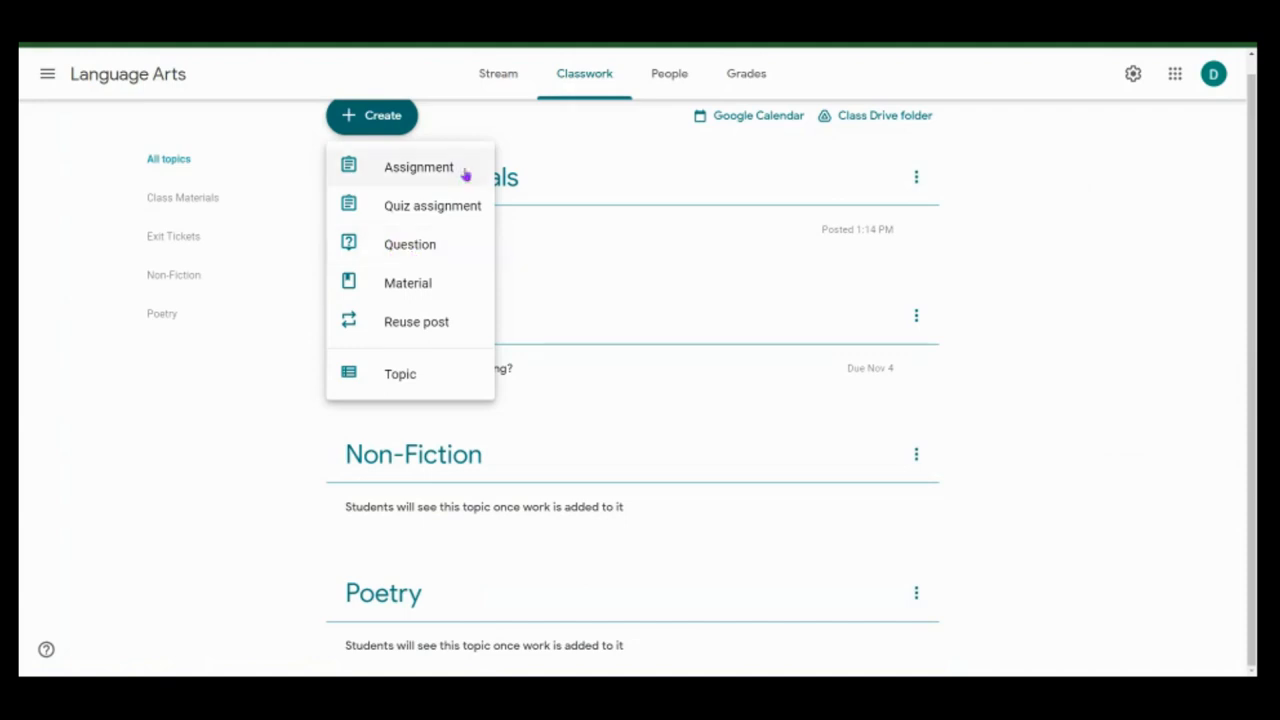
left_click(405, 170)
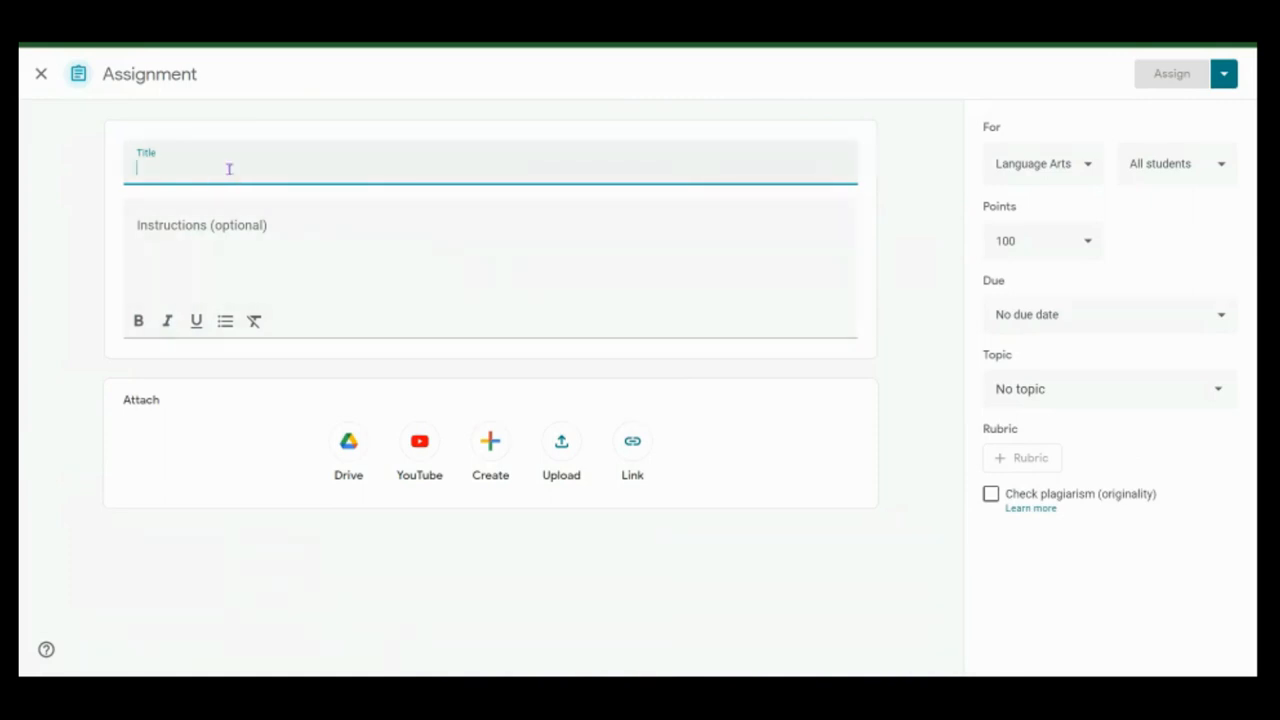
type("New")
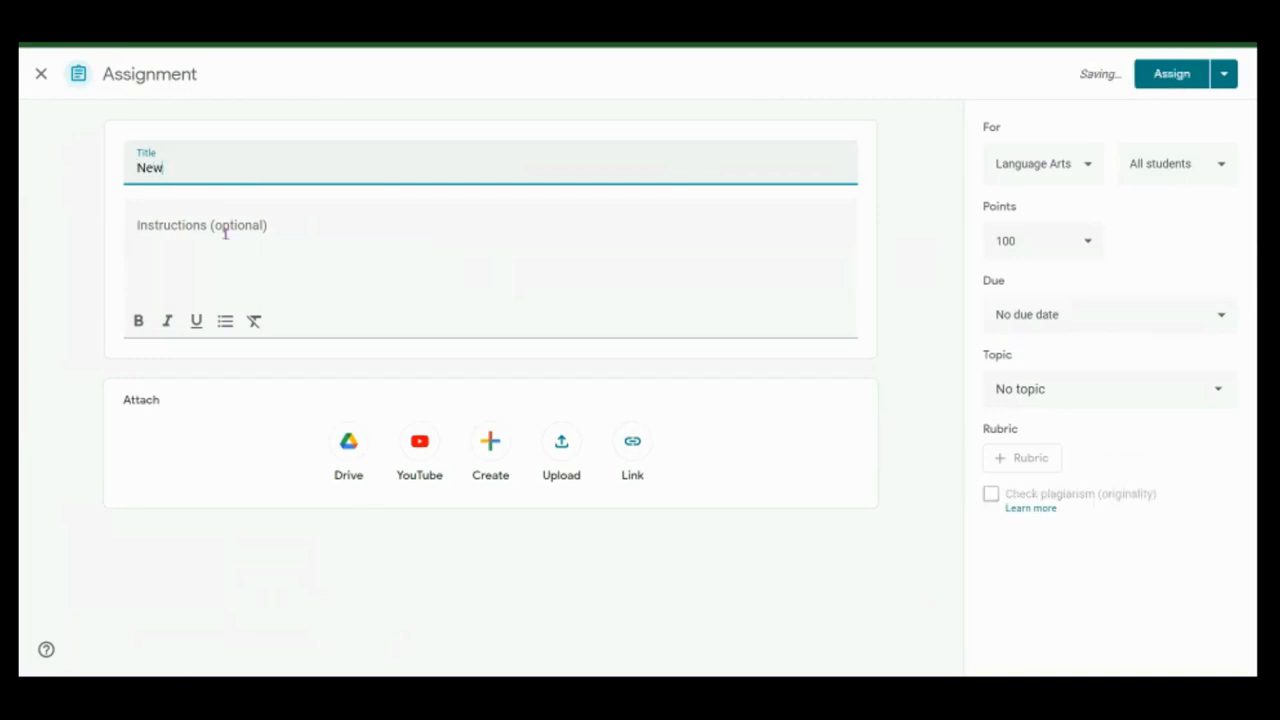
left_click(307, 241)
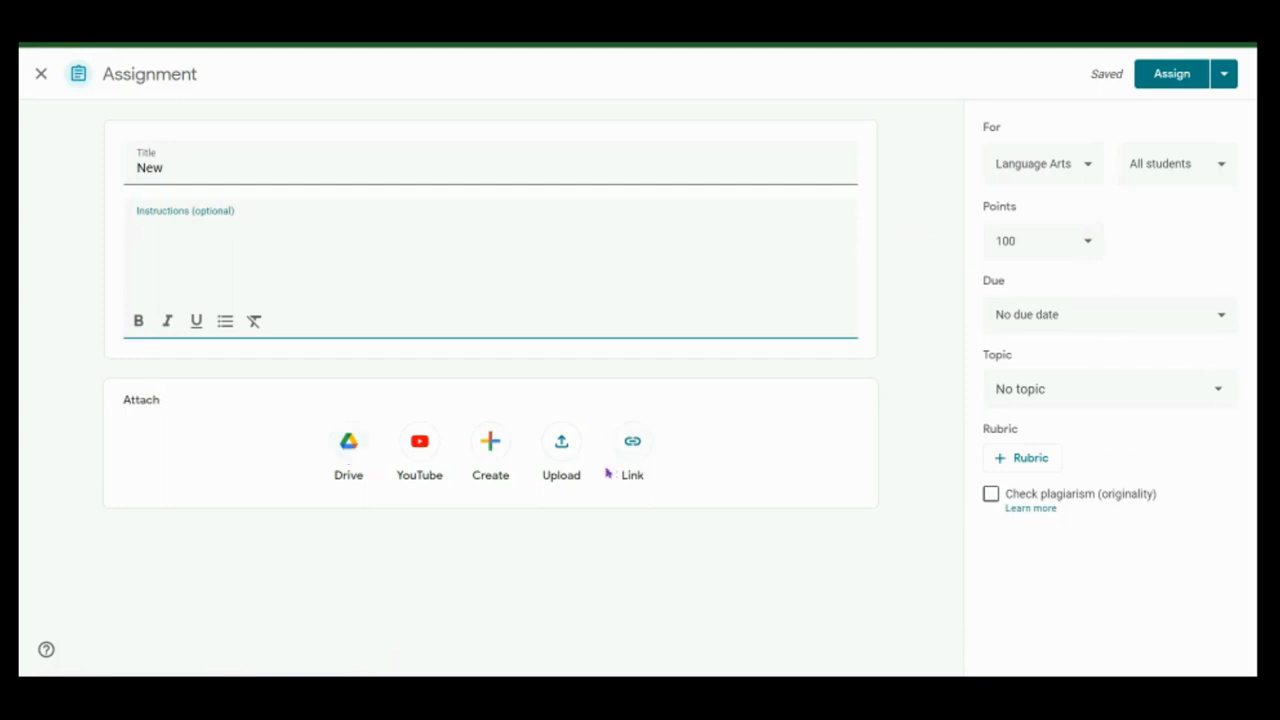
- Attach the Drive slides "[Template] CSU2LA: How Computers Function" to the assignment and share them as a copy for each student
left_click(350, 444)
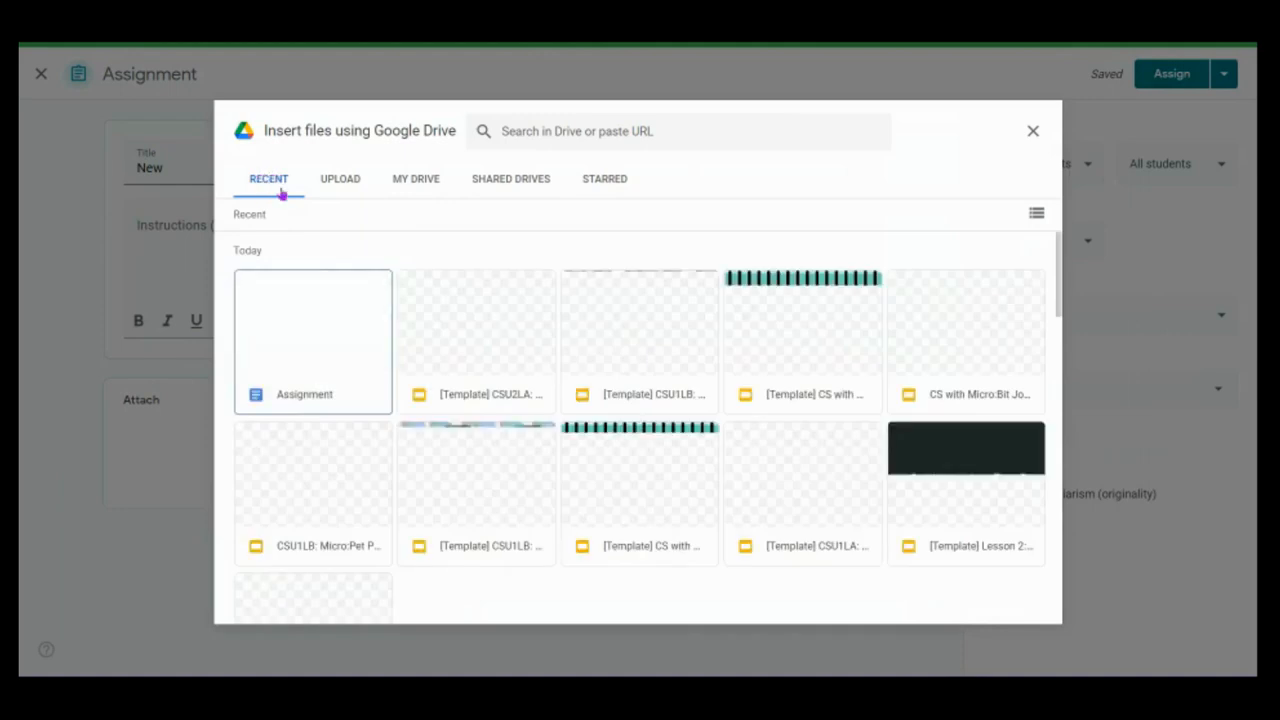
left_click(491, 400)
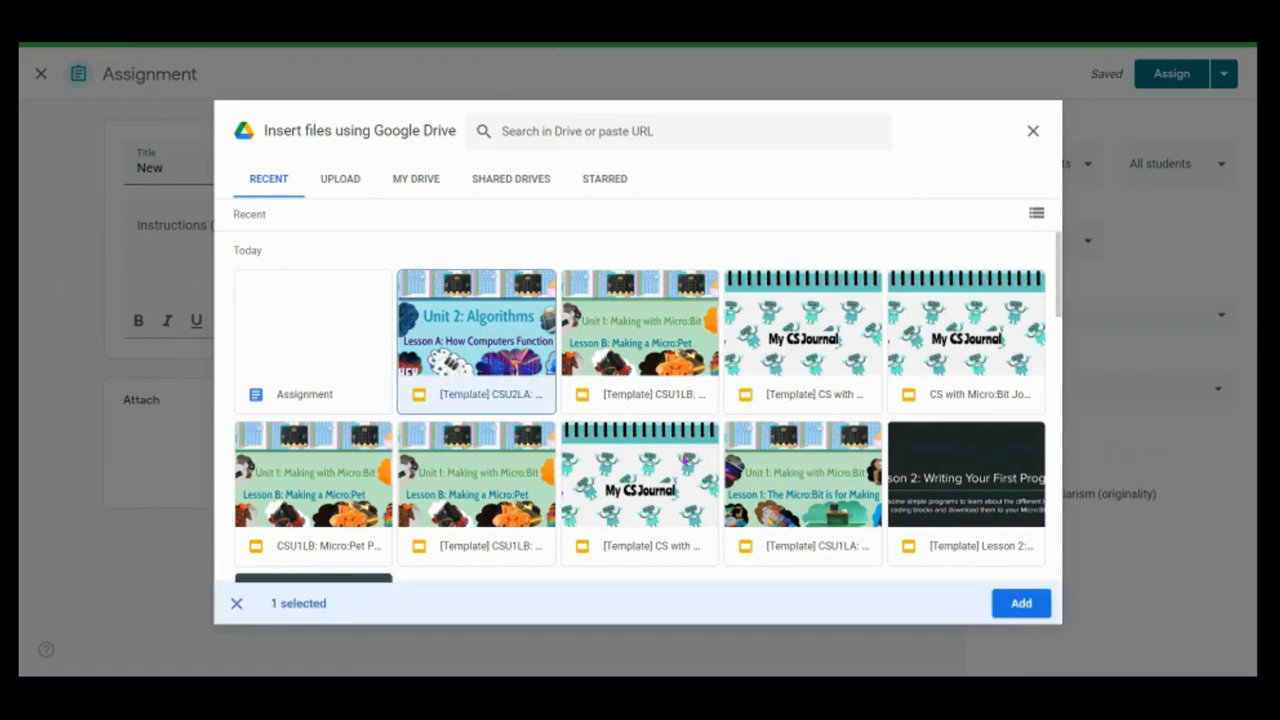
left_click(1012, 608)
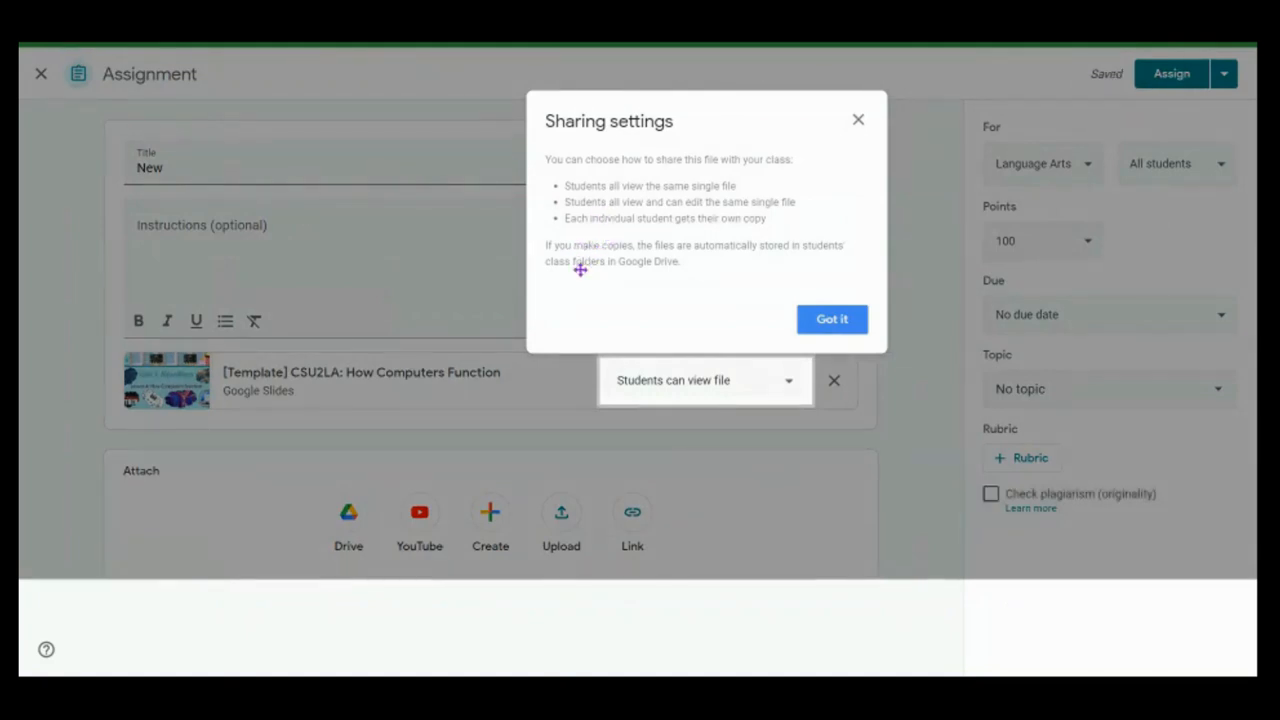
left_click(829, 320)
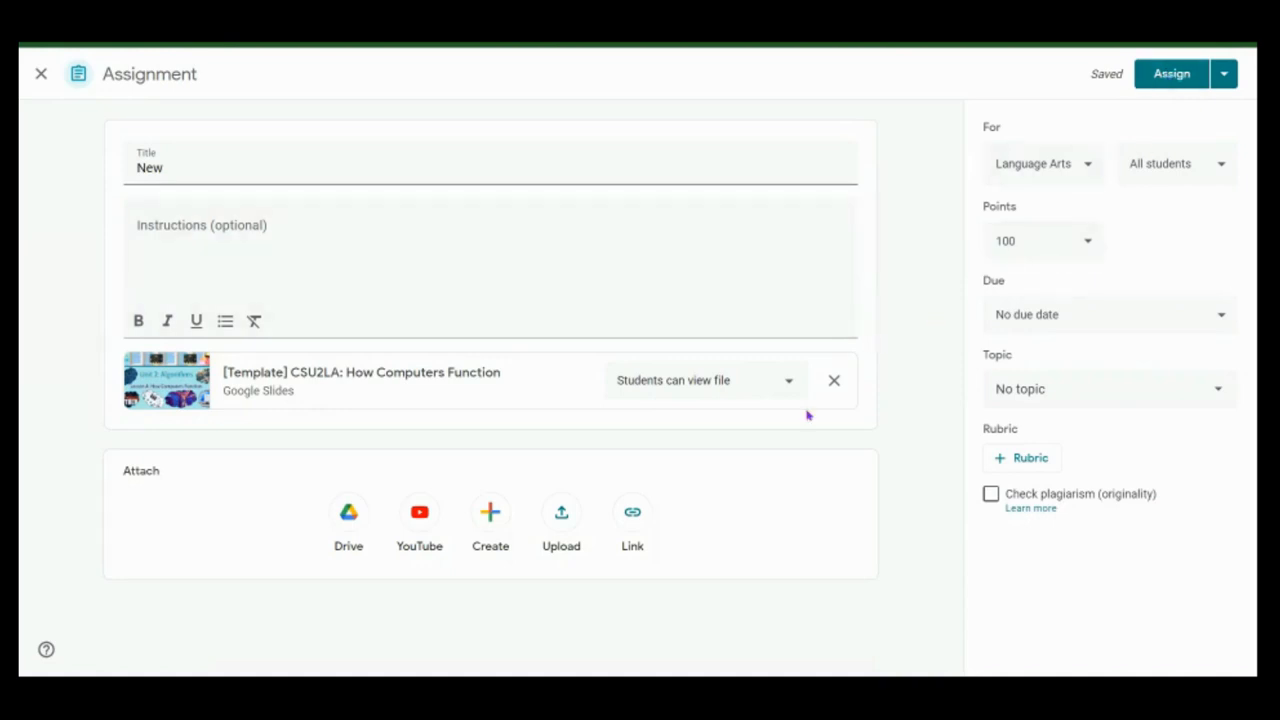
left_click(789, 382)
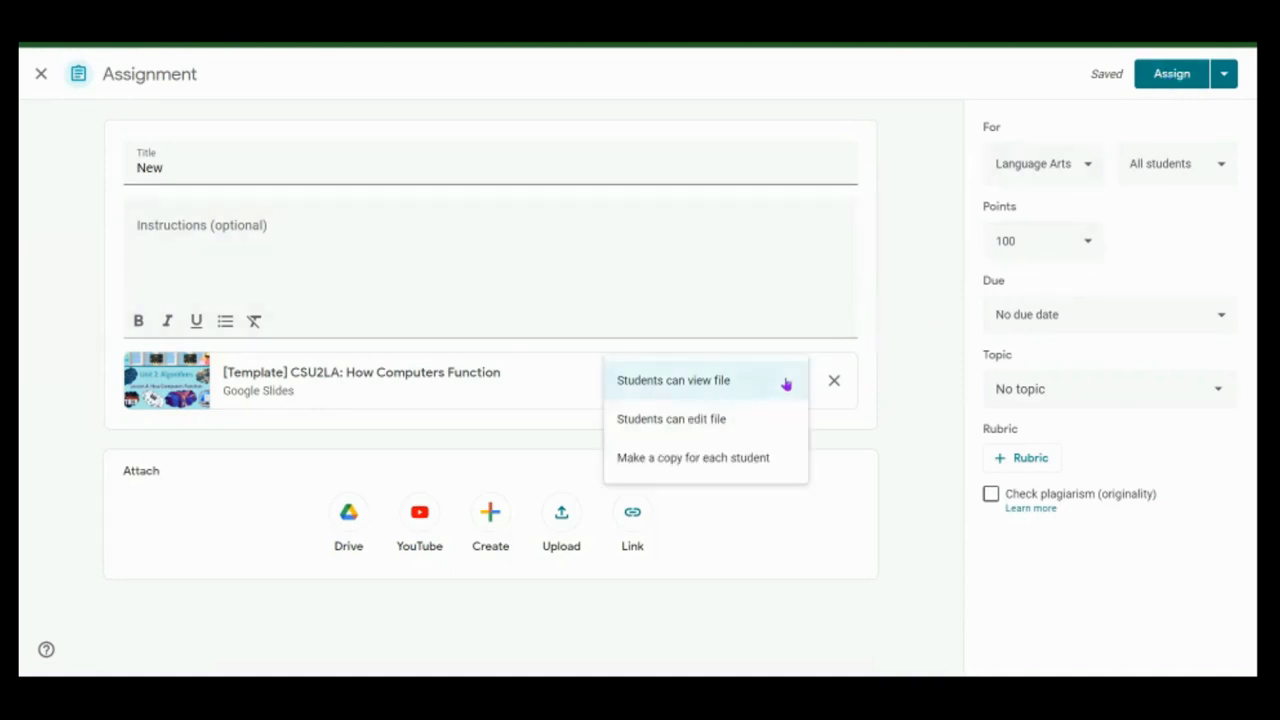
left_click(665, 466)
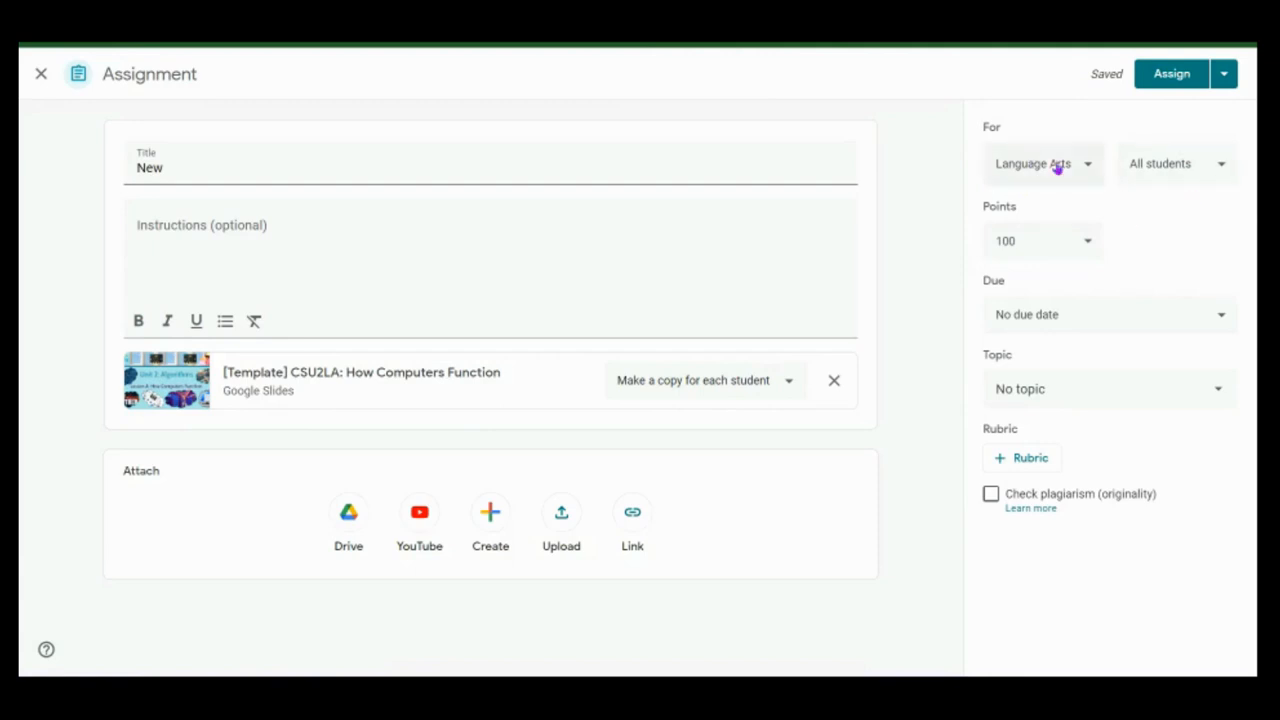
- Set the assignment's due date to Nov 4, 2022
left_click(1220, 318)
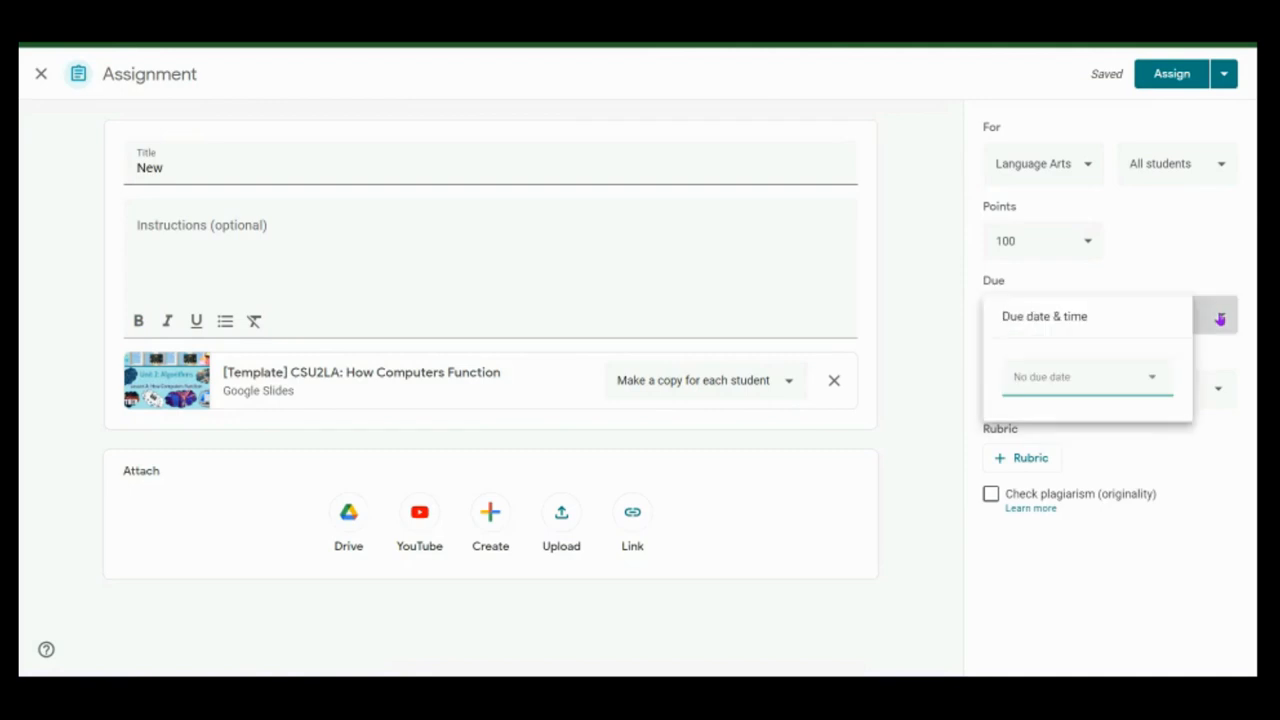
left_click(1152, 384)
left_click(1143, 456)
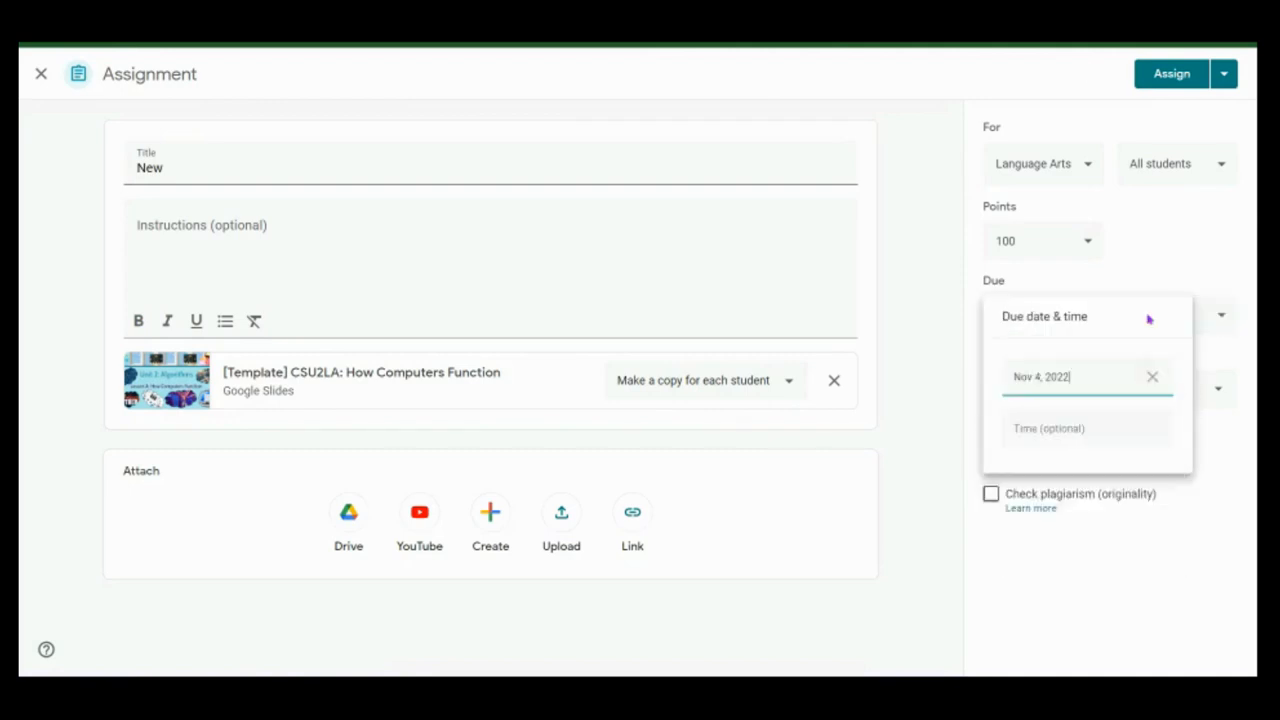
left_click(1175, 274)
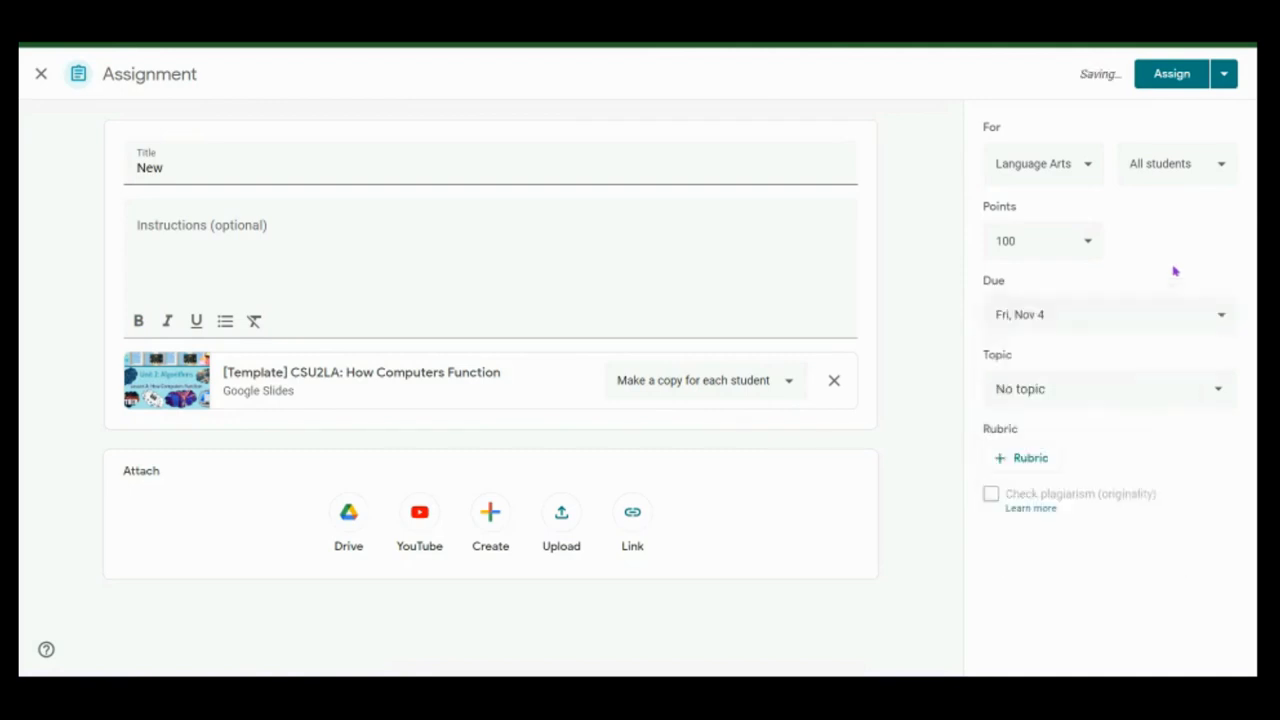
- File the "New" assignment under the Non-Fiction topic
left_click(1221, 394)
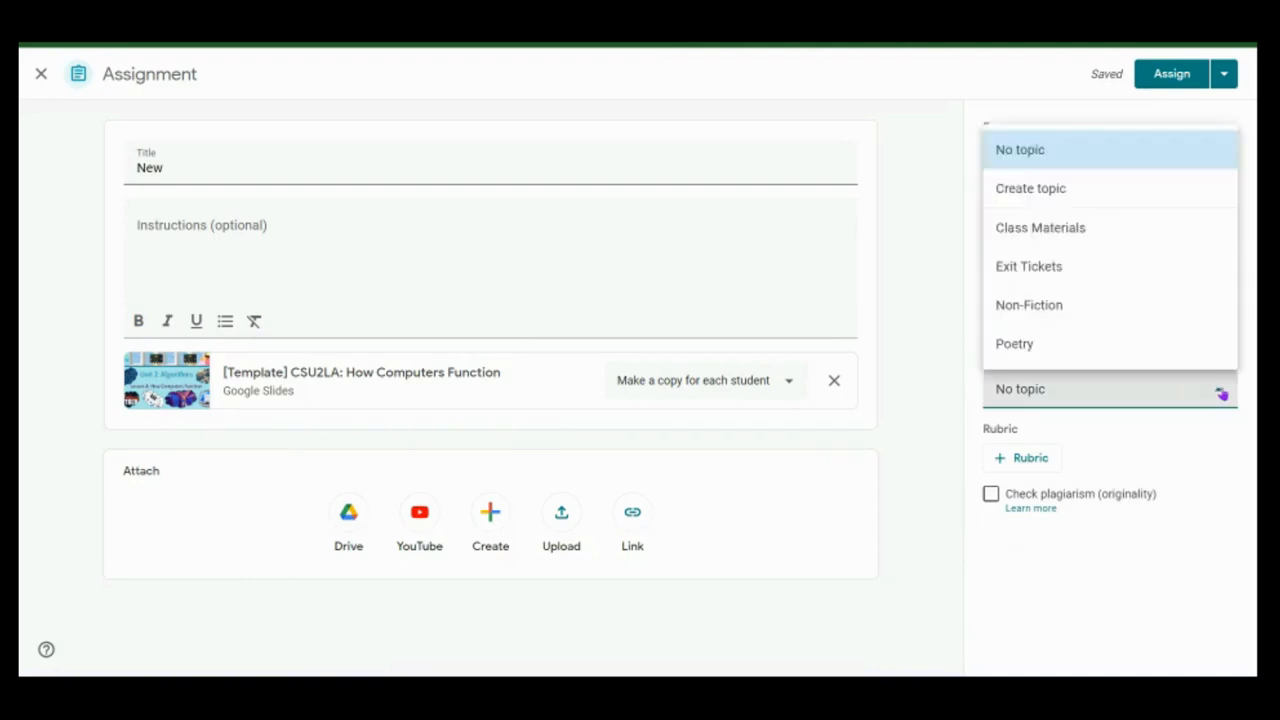
left_click(1022, 307)
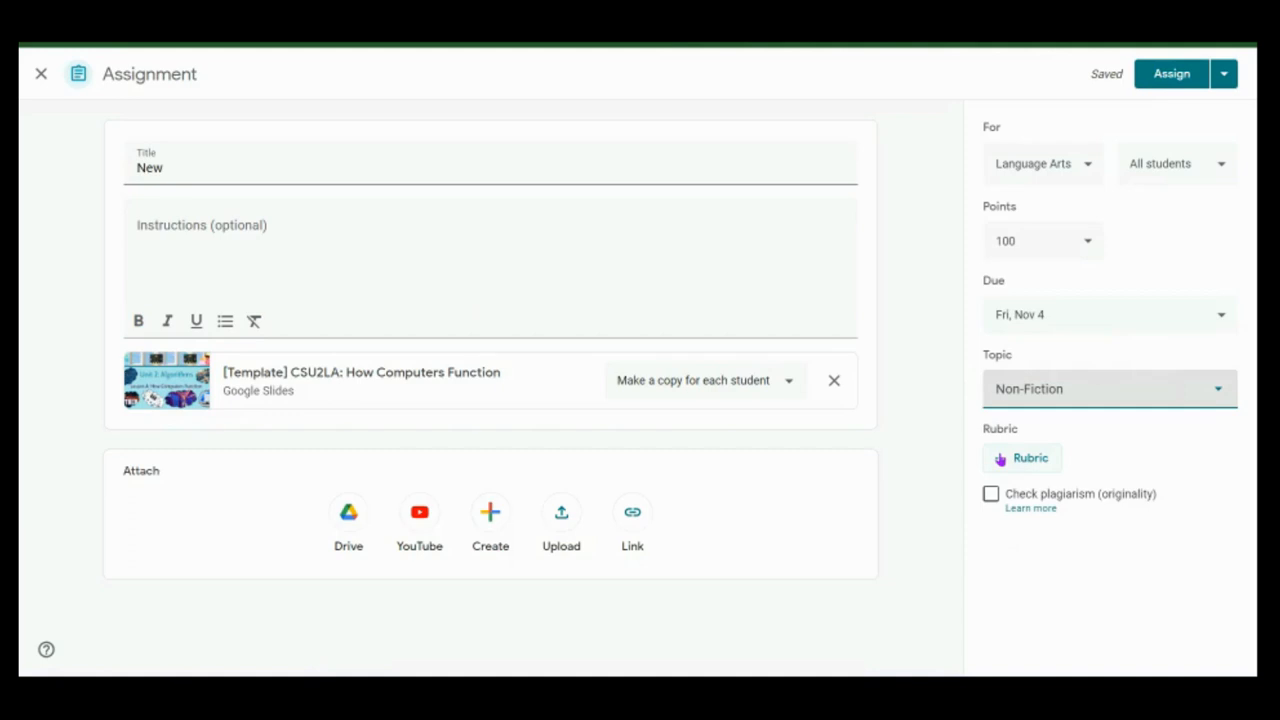
- Open a blank rubric for the assignment, examine its scoring, criterion and level fields, and discard it
left_click(1000, 459)
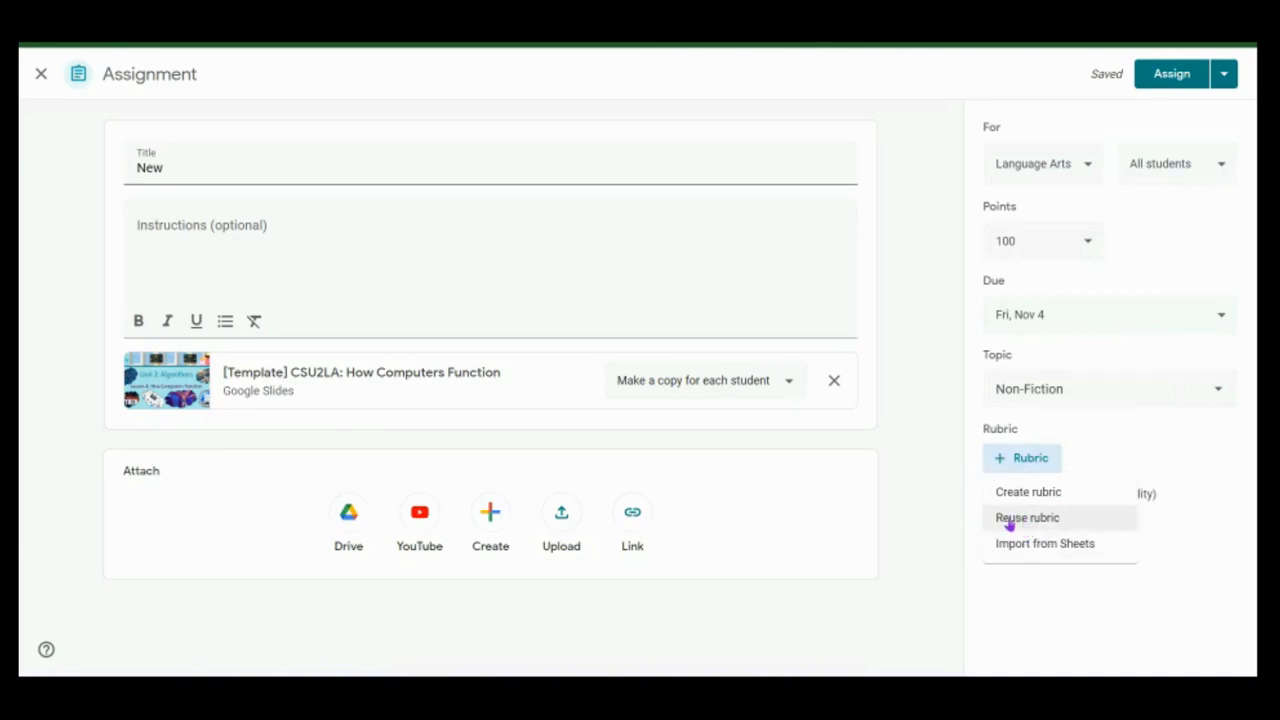
left_click(1010, 494)
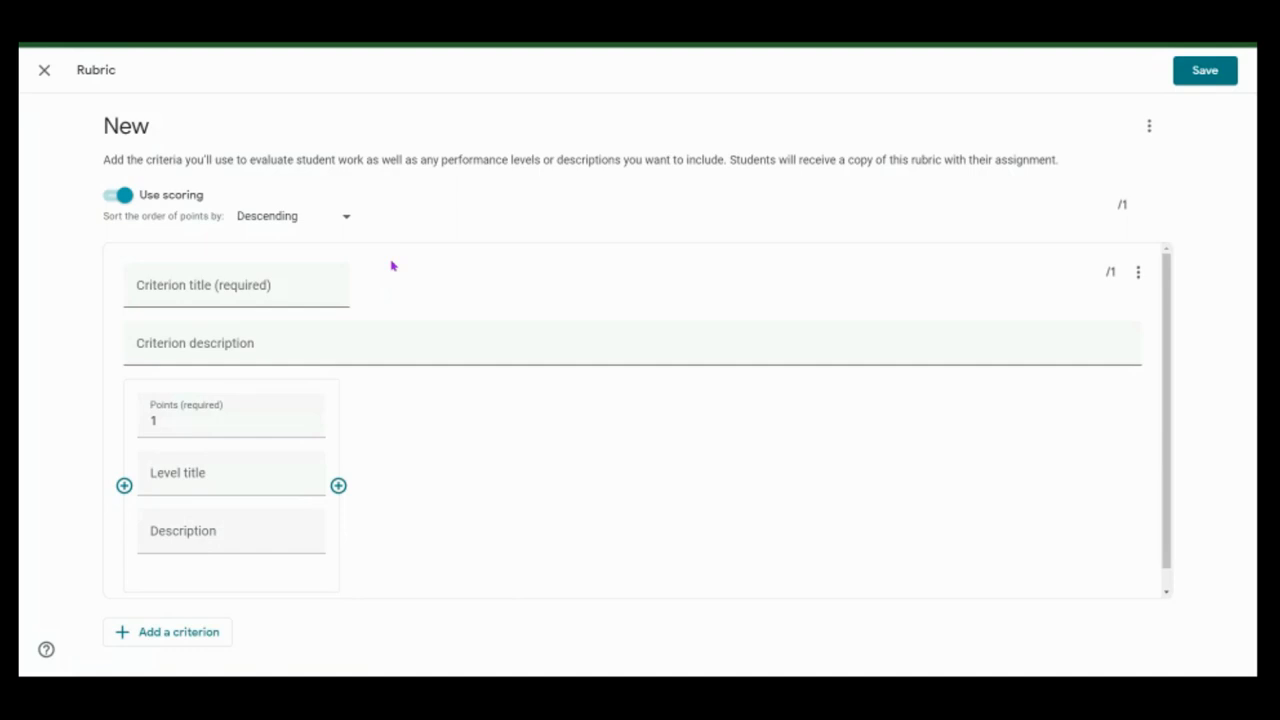
scroll(406, 300, "down", 1)
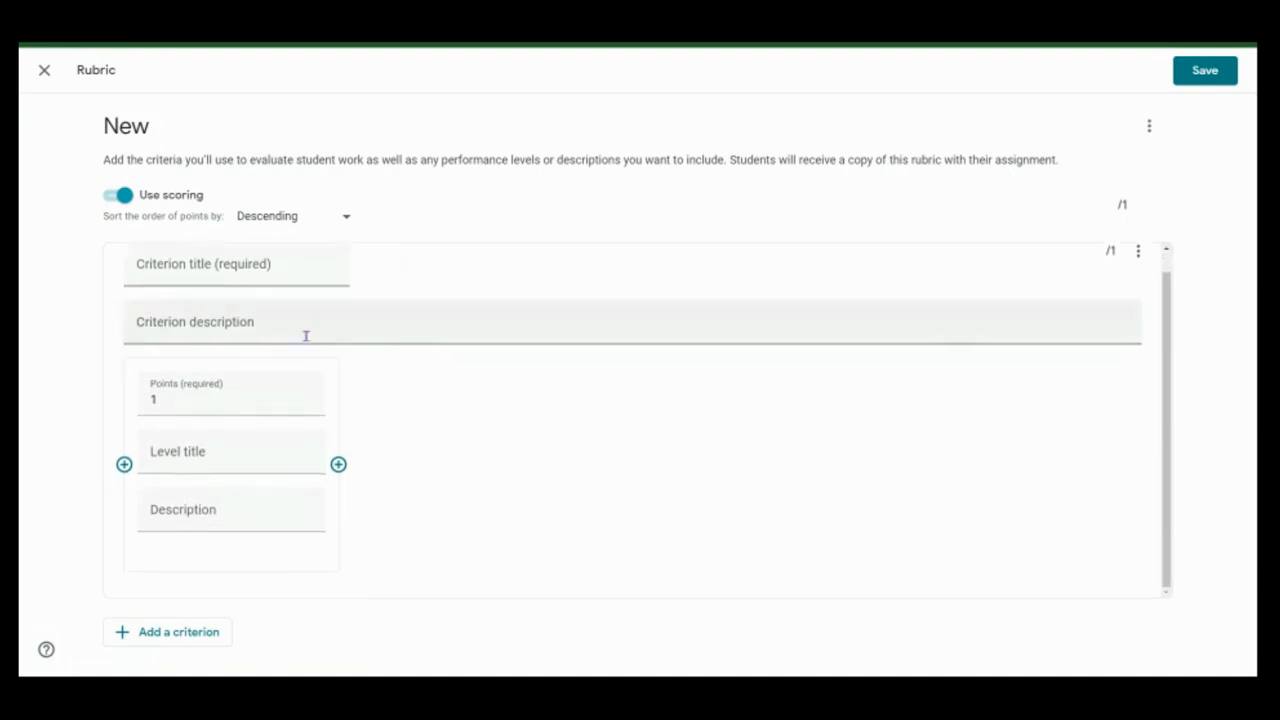
left_click(157, 261)
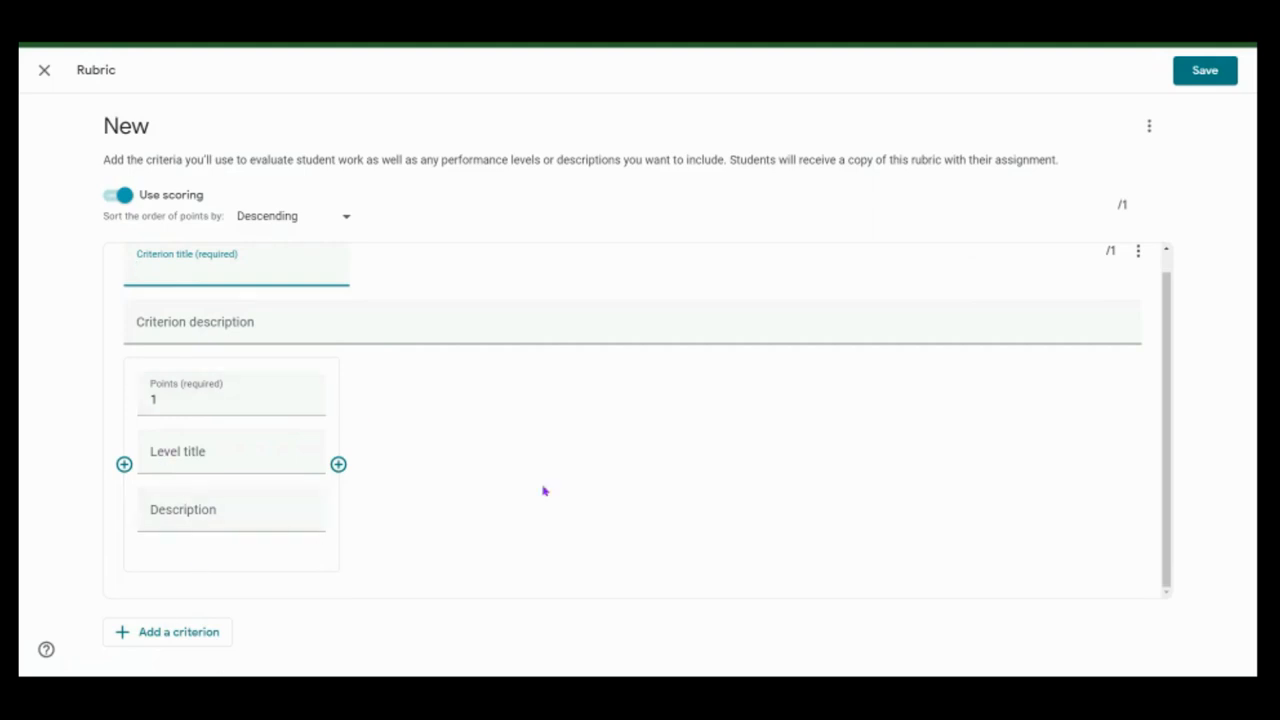
left_click(338, 465)
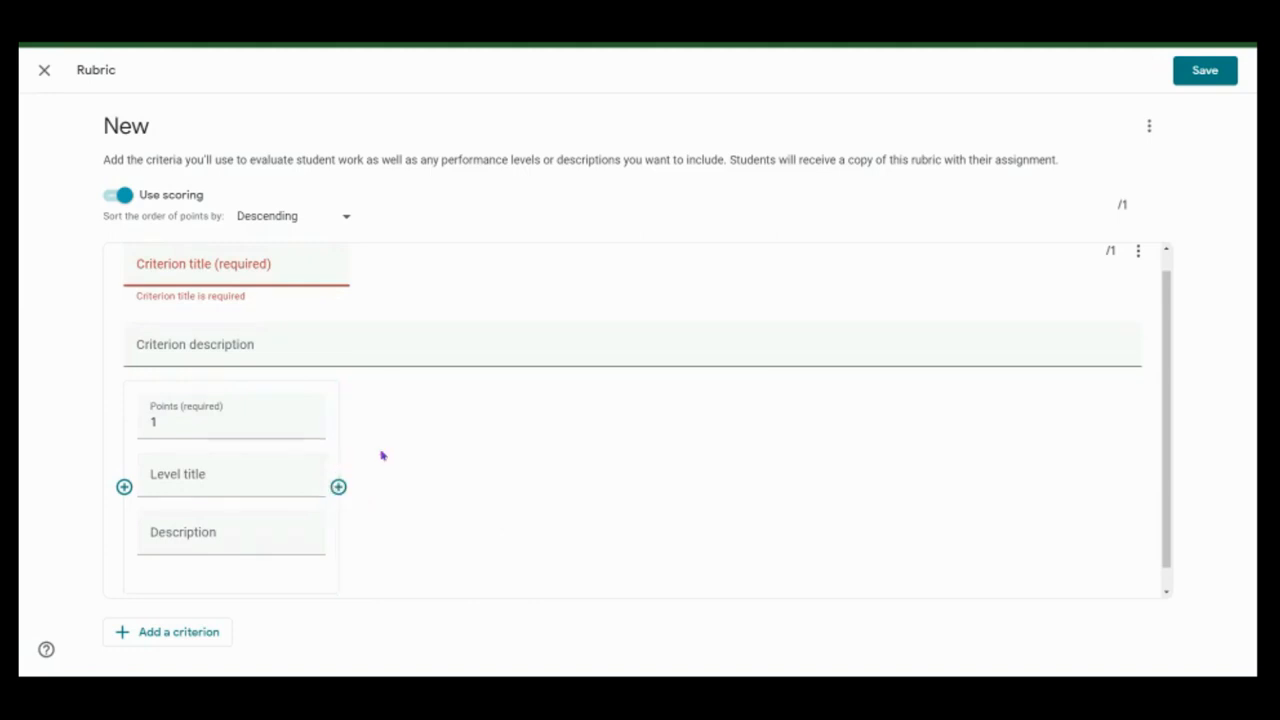
scroll(395, 453, "up", 1)
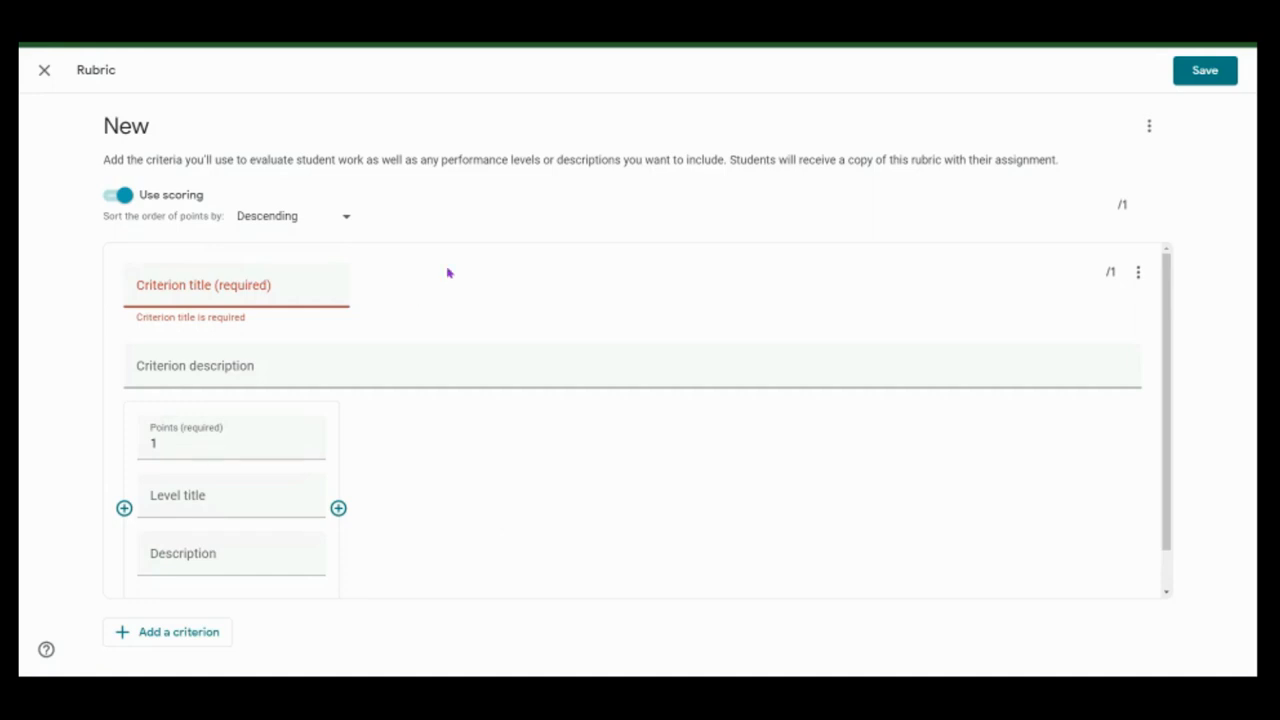
left_click(44, 70)
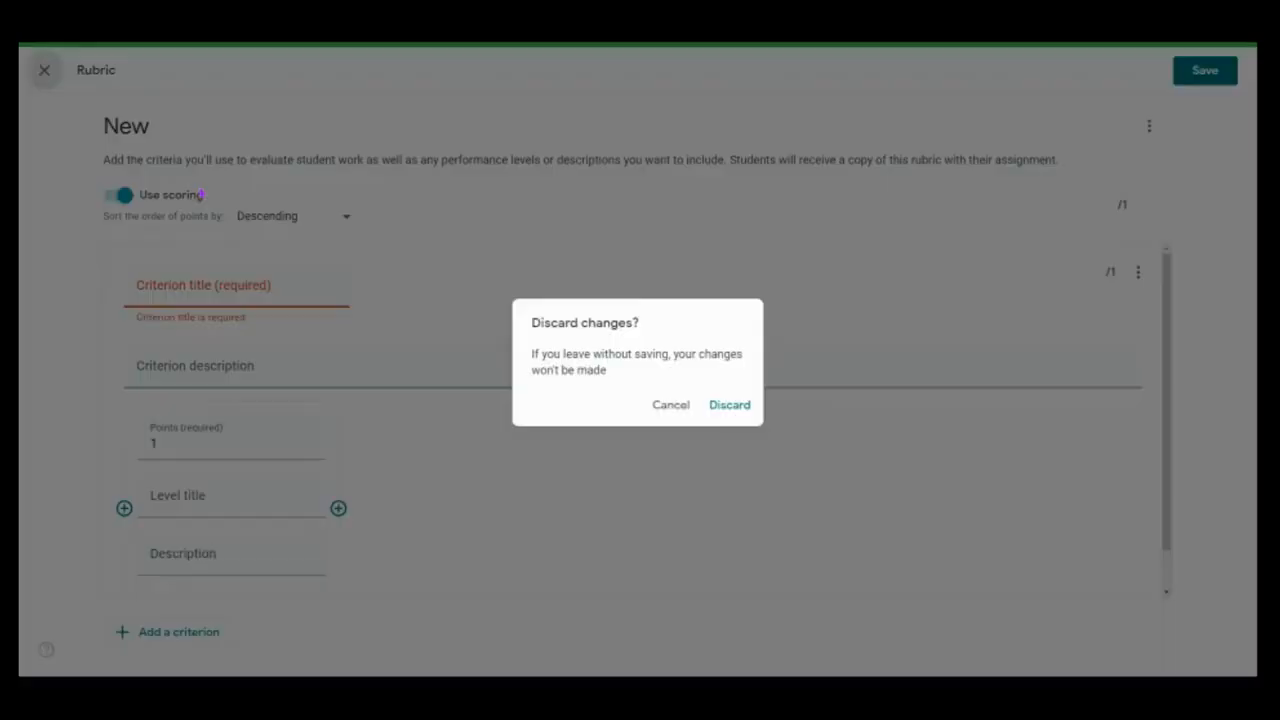
left_click(729, 405)
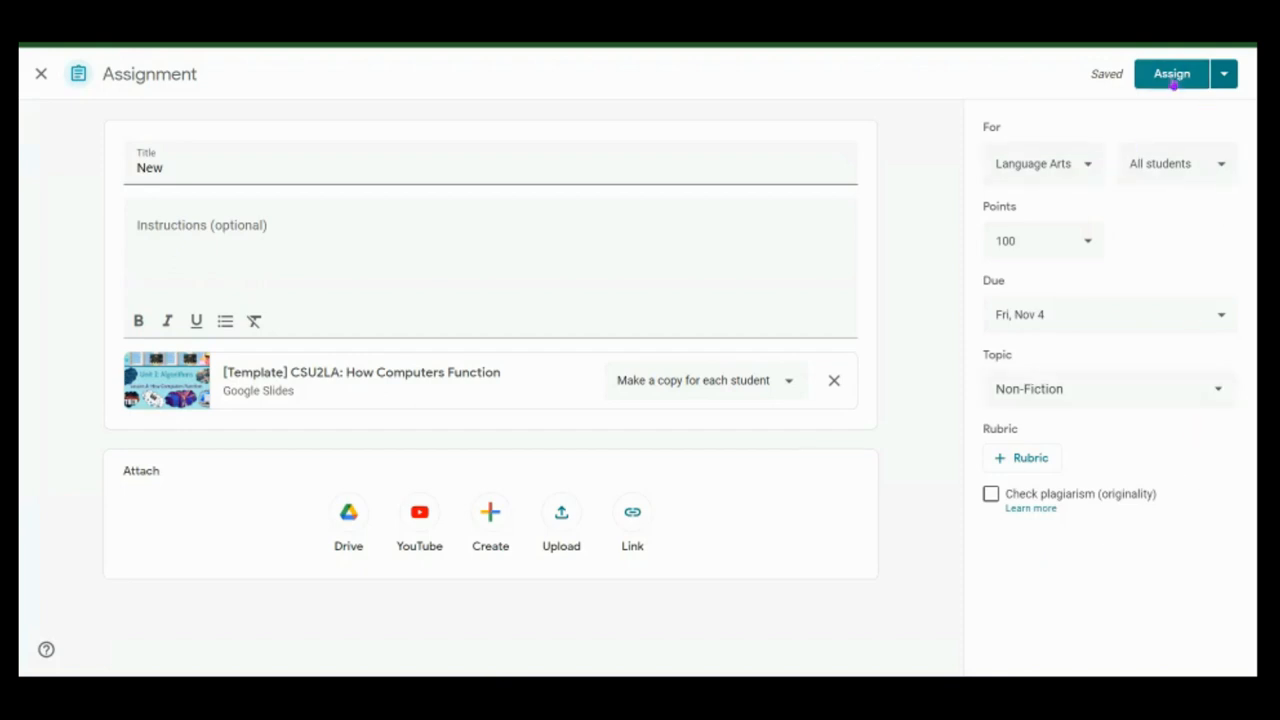
- Assign the "New" assignment to all Language Arts students
left_click(1172, 76)
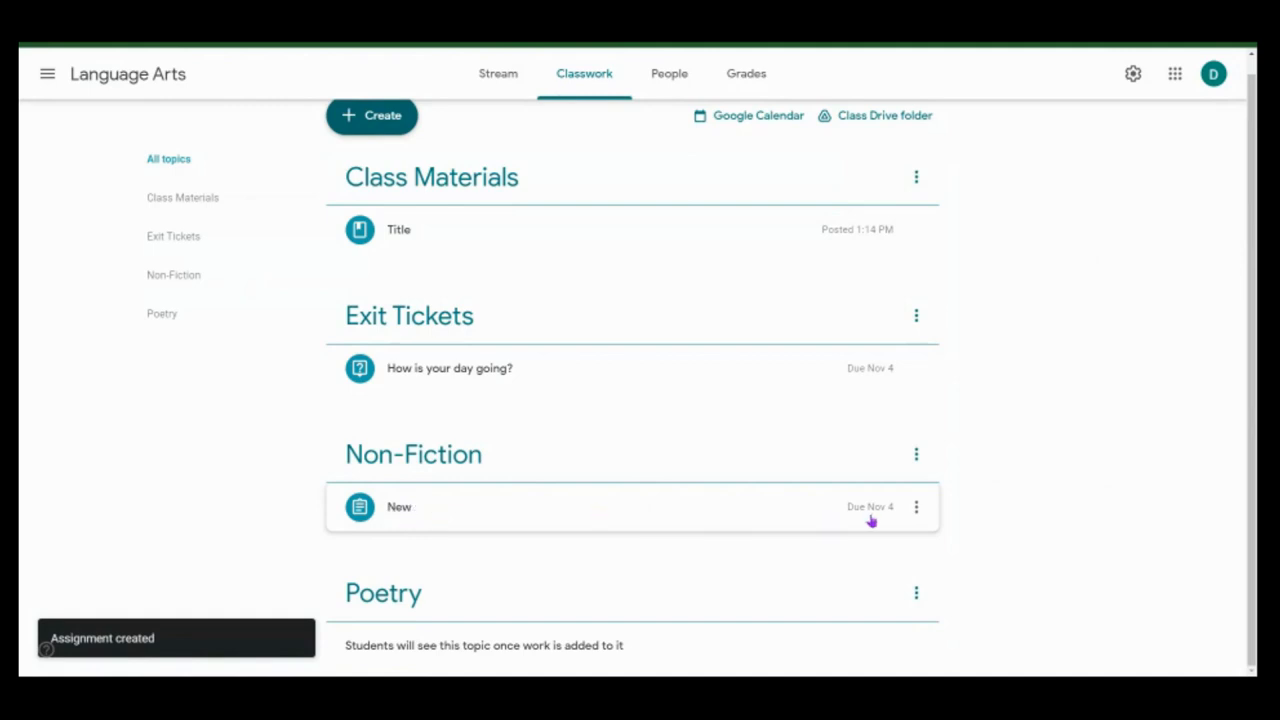
scroll(600, 415, "up", 1)
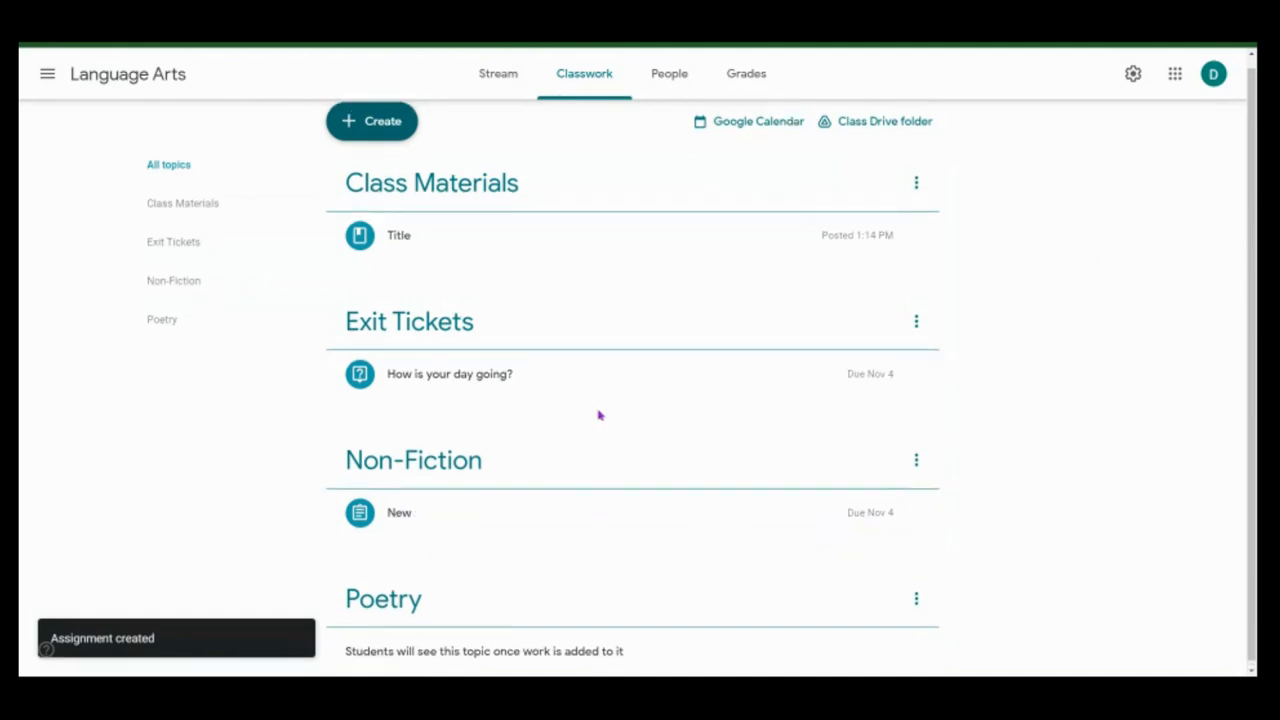
- Start a quiz assignment with the Blank Quiz form, and turn its locked mode on Chromebooks on and back off
left_click(380, 140)
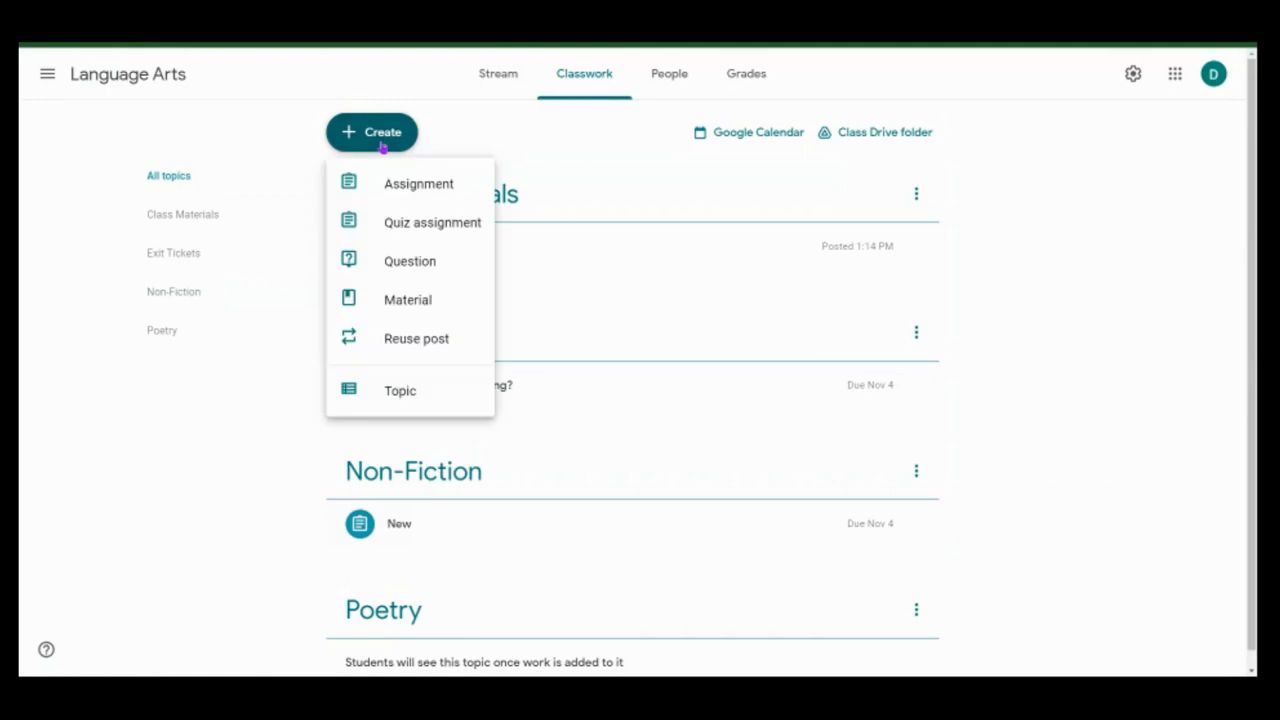
left_click(405, 236)
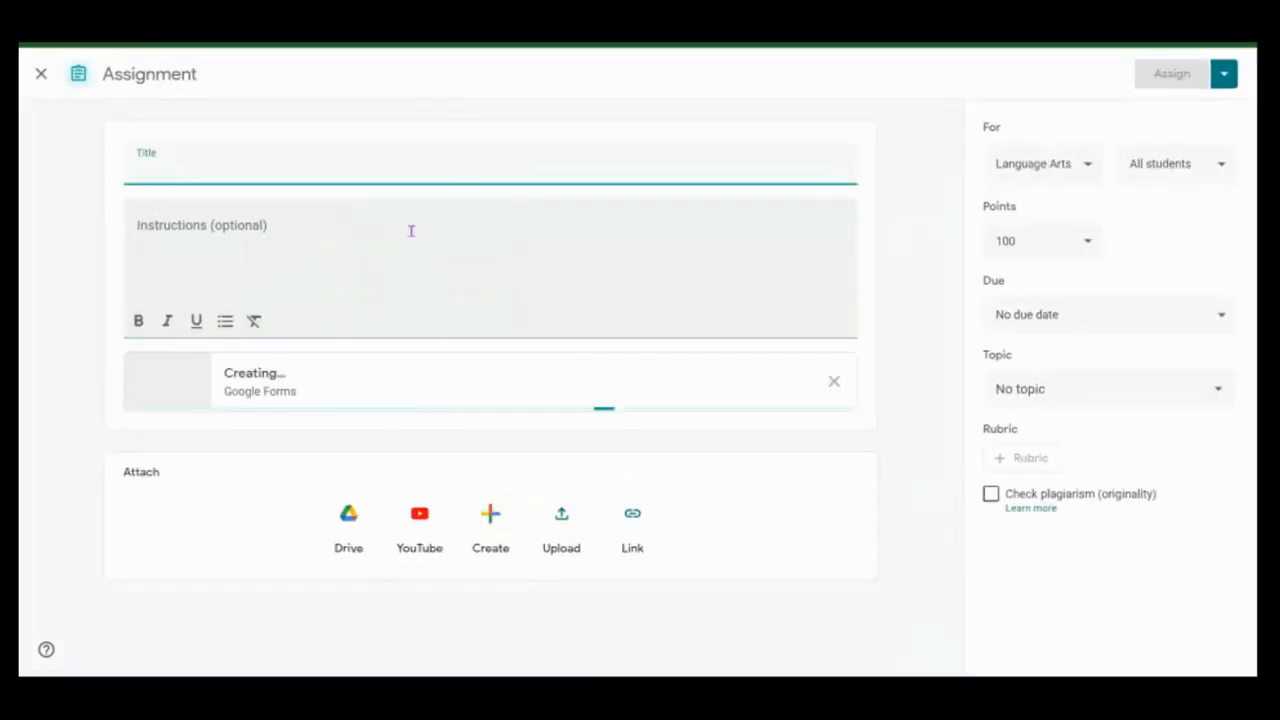
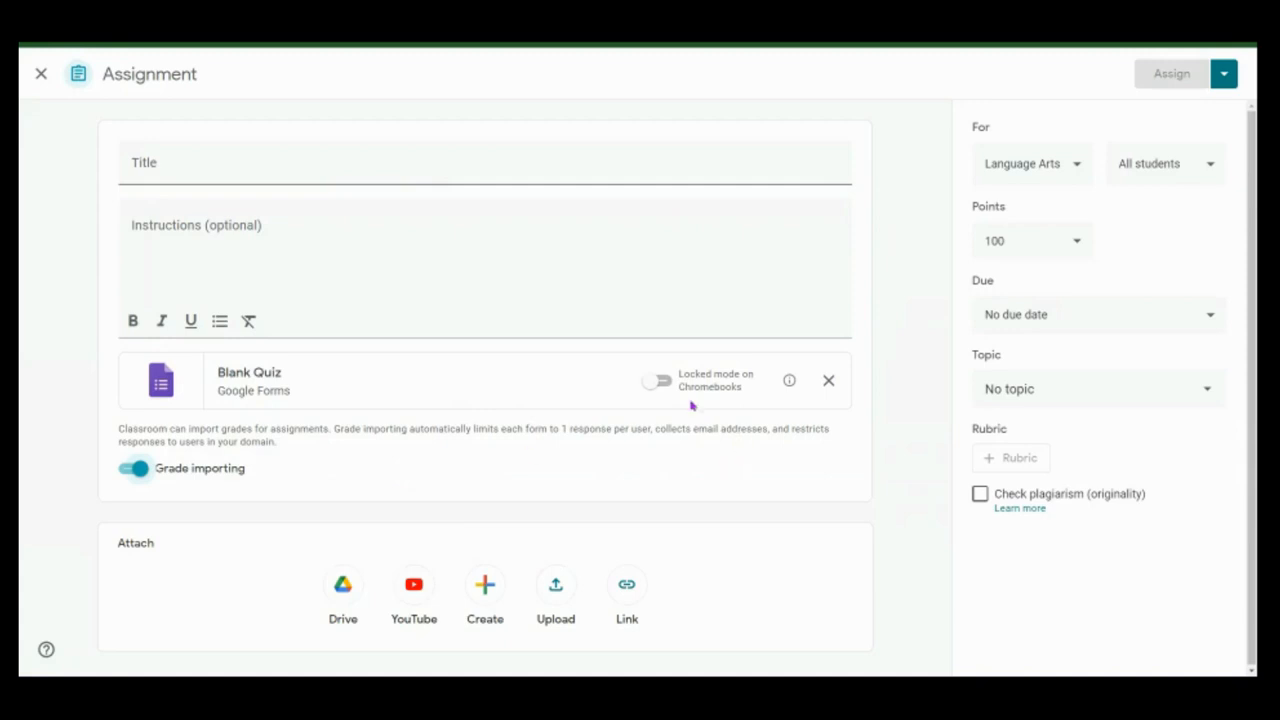
left_click(664, 384)
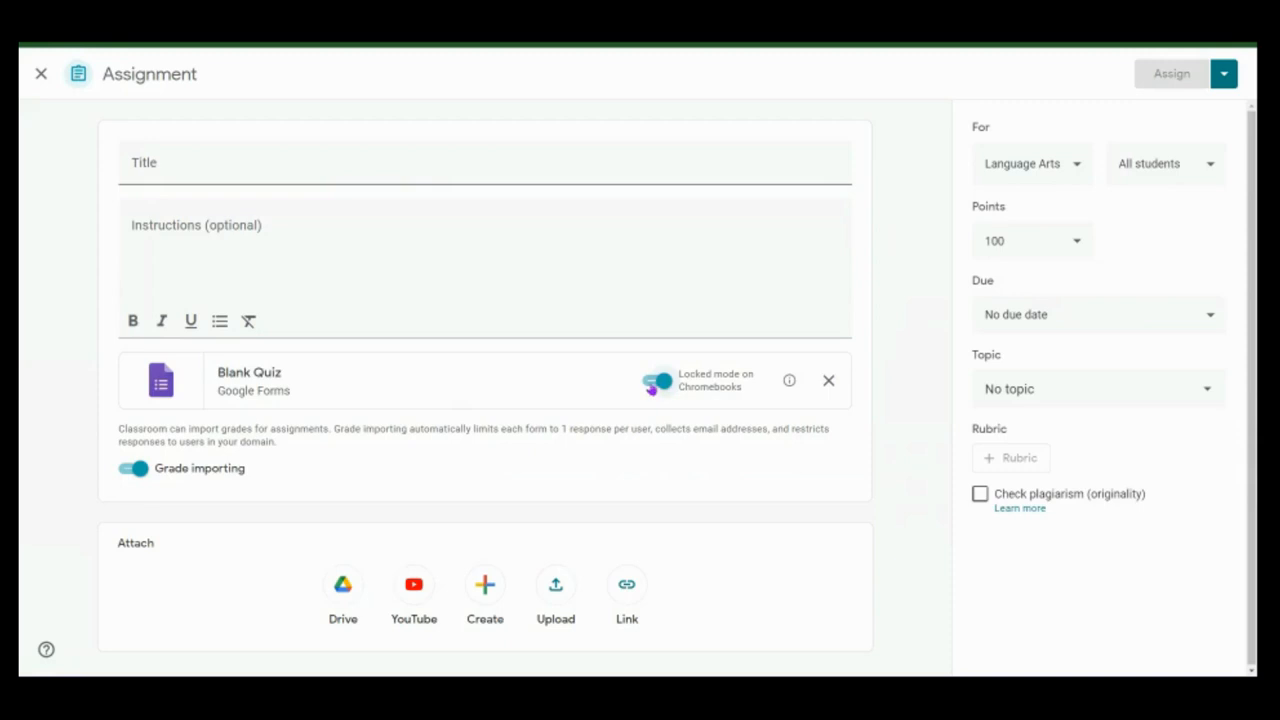
left_click(651, 388)
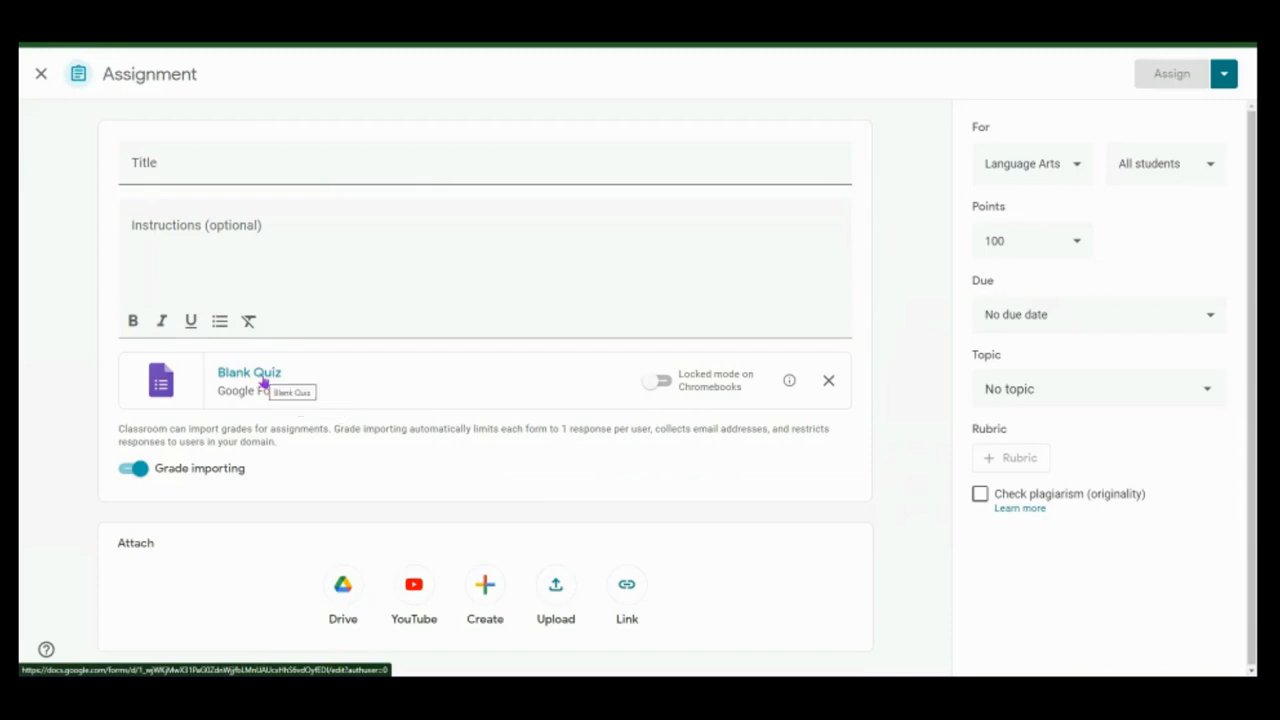
- Open the Blank Quiz form and examine its questions, responses and response spreadsheet destination options without creating a spreadsheet
left_click(265, 381)
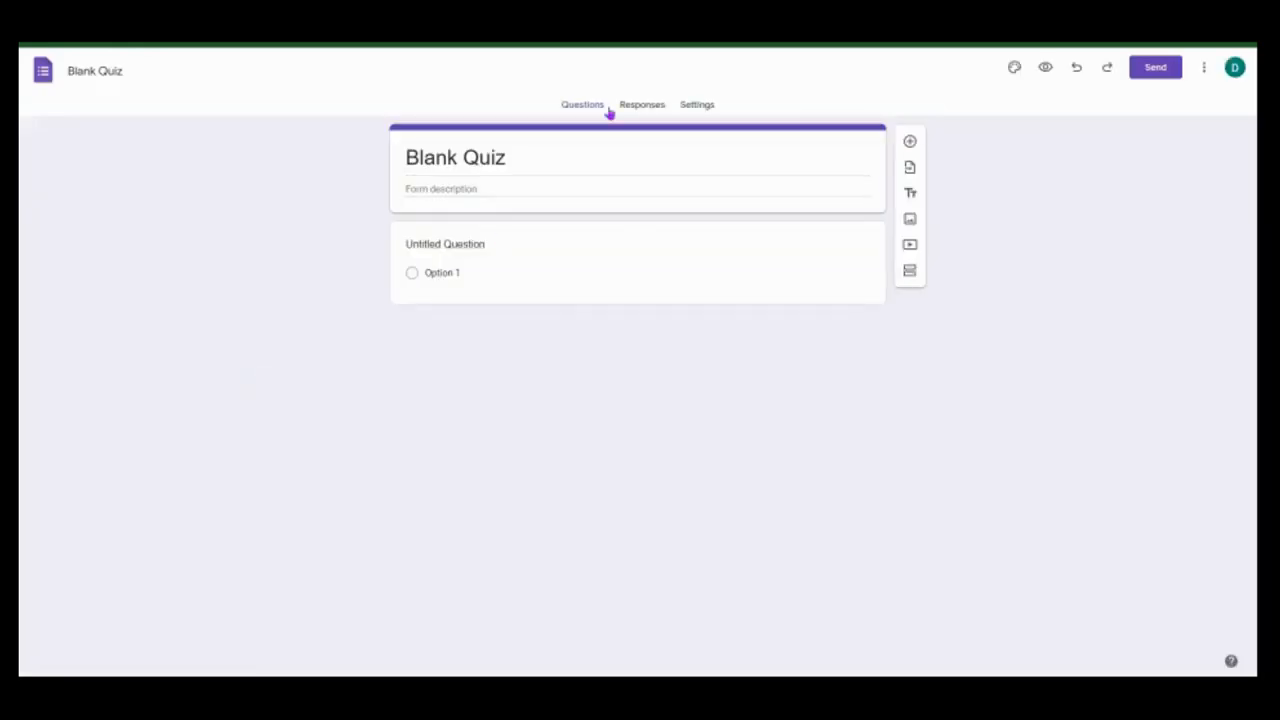
left_click(641, 105)
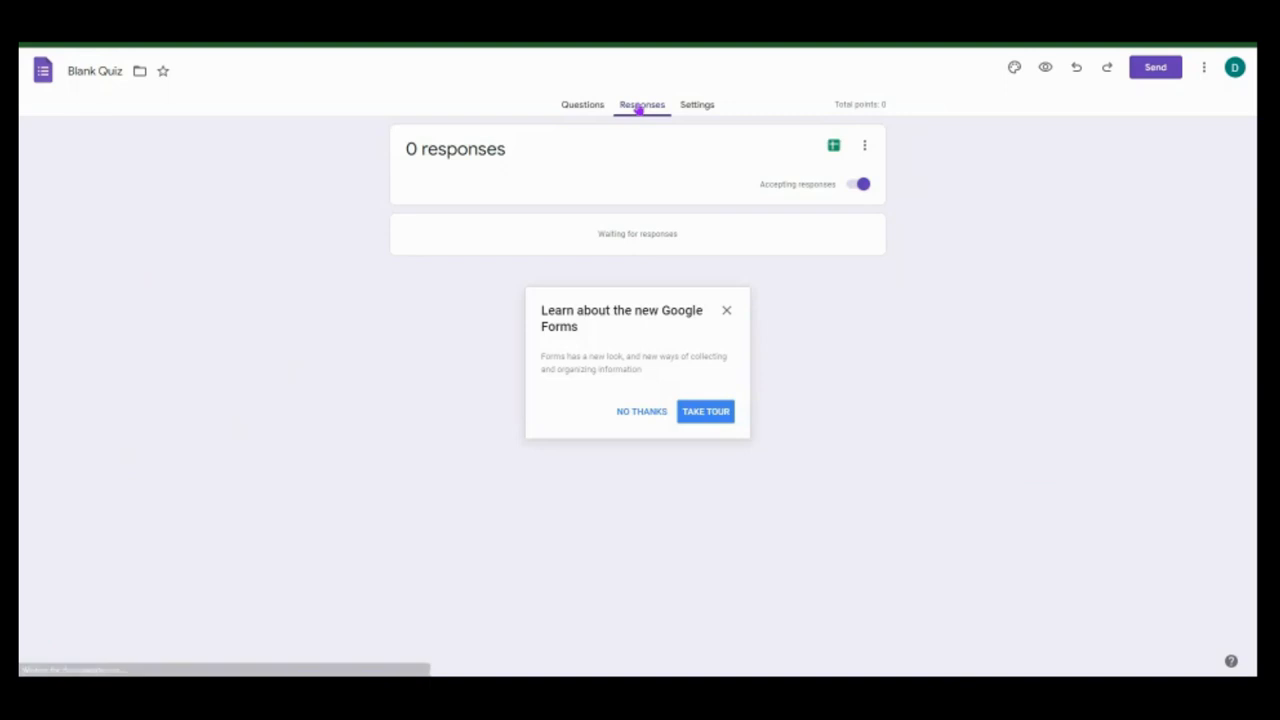
left_click(640, 413)
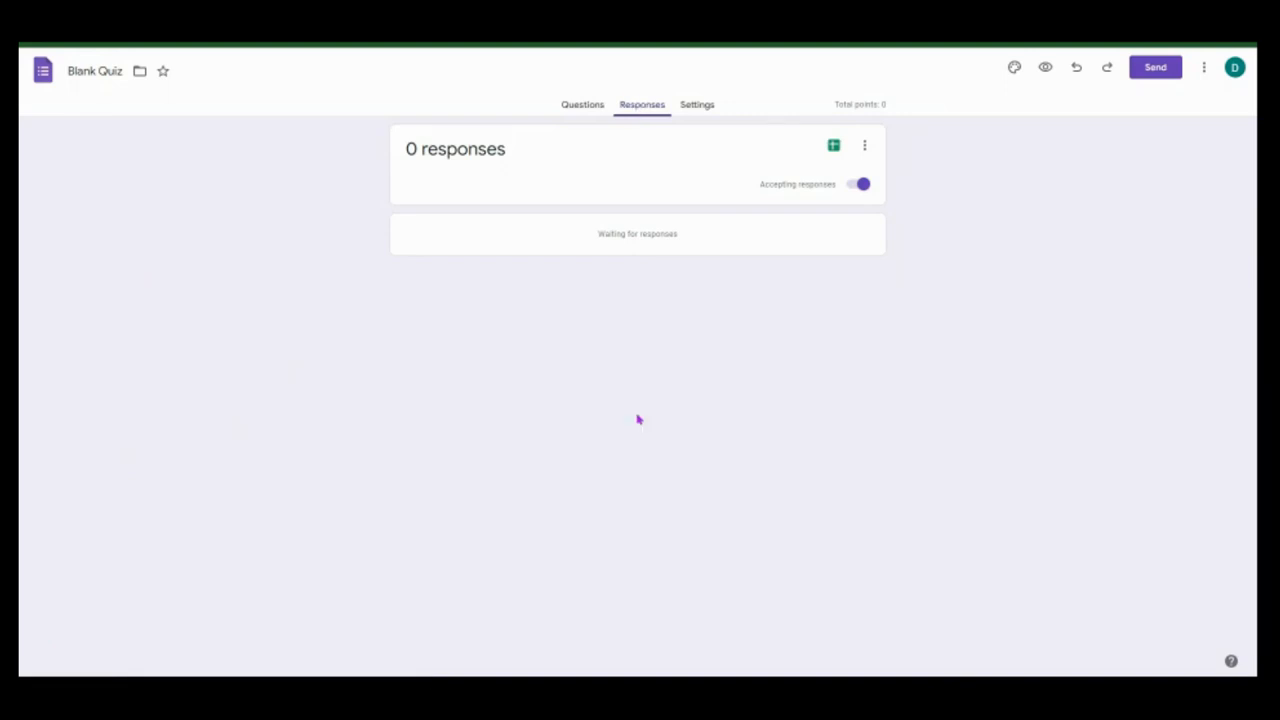
left_click(649, 112)
left_click(571, 106)
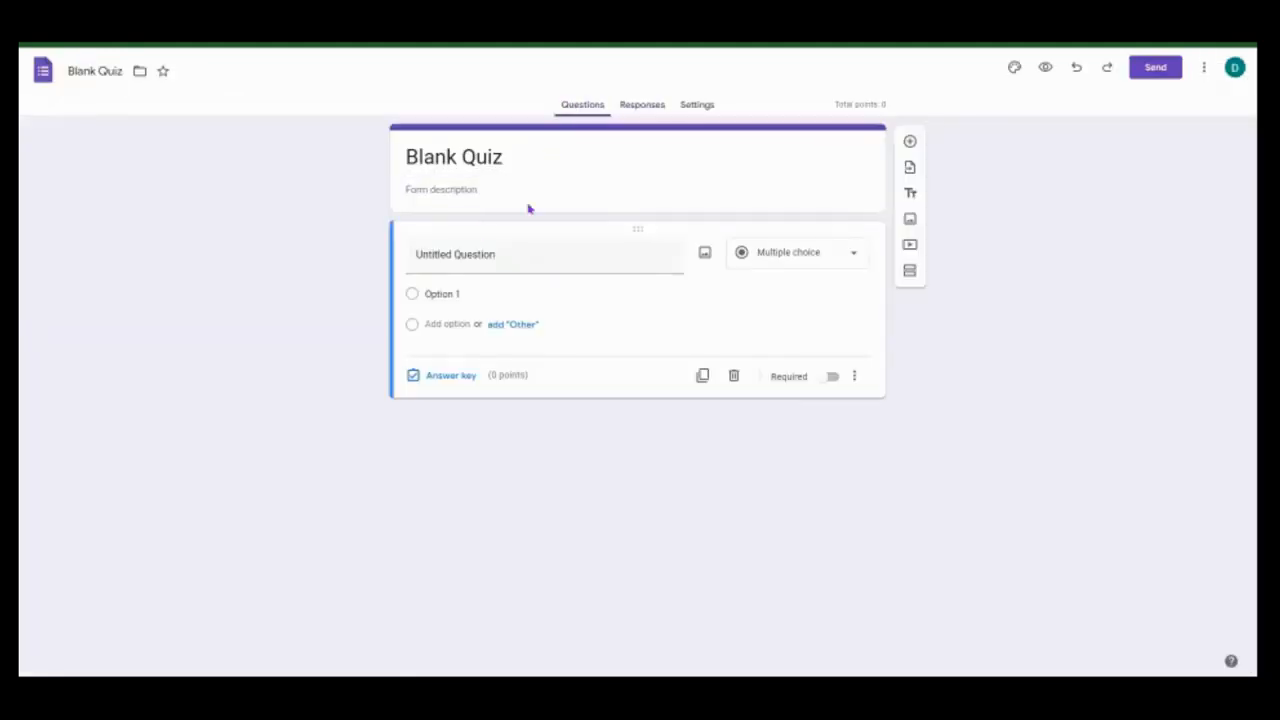
left_click(650, 110)
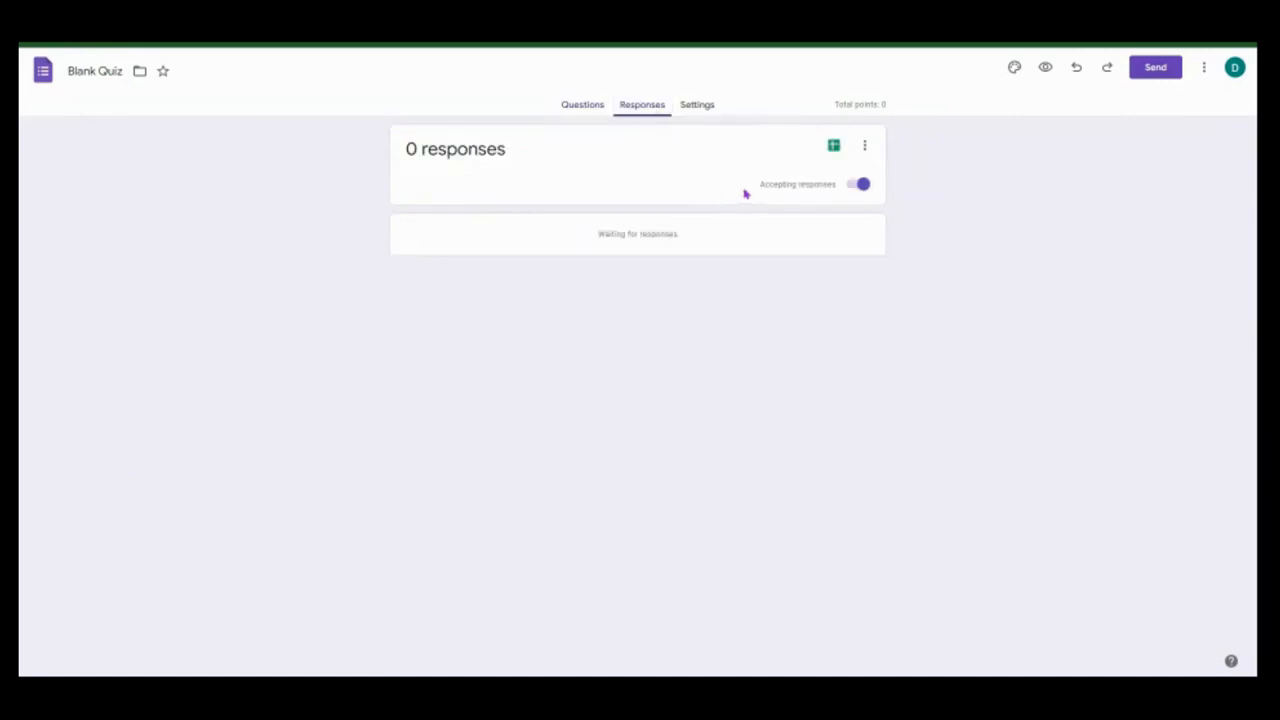
left_click(835, 148)
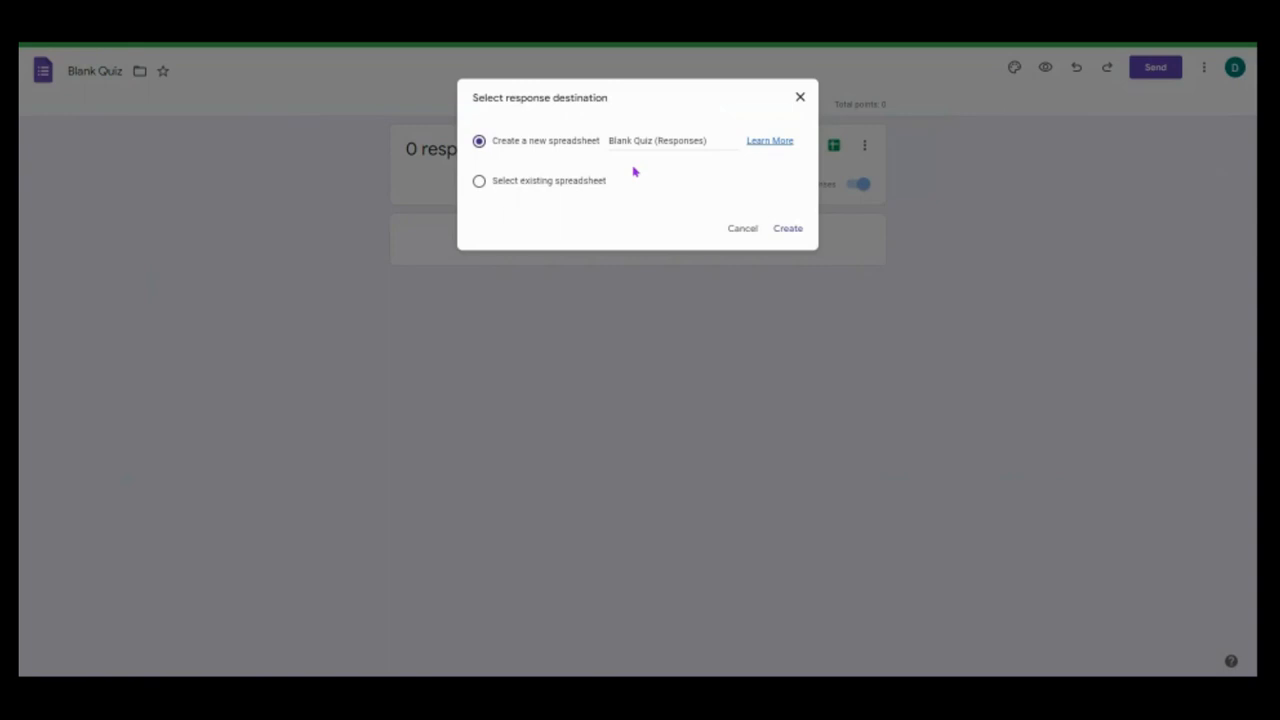
left_click(742, 234)
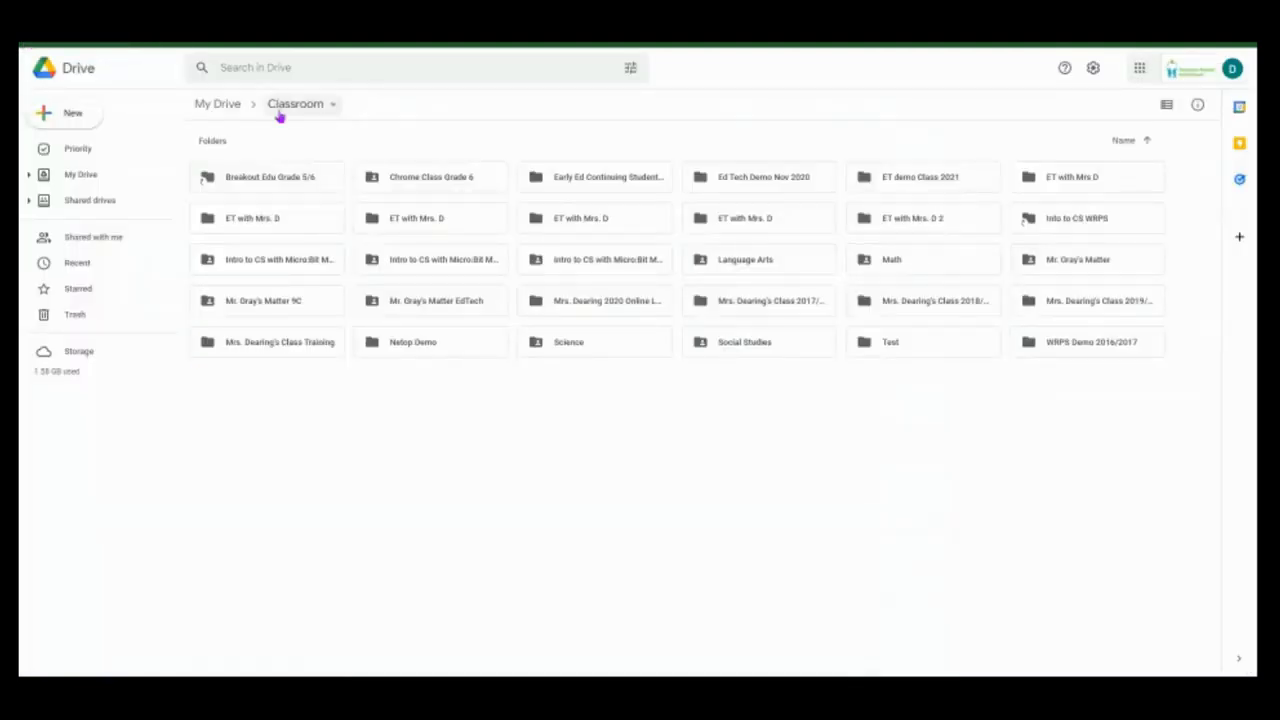
- In Google Drive, sort the Classroom folder by last modified and open the Language Arts folder
left_click(1123, 140)
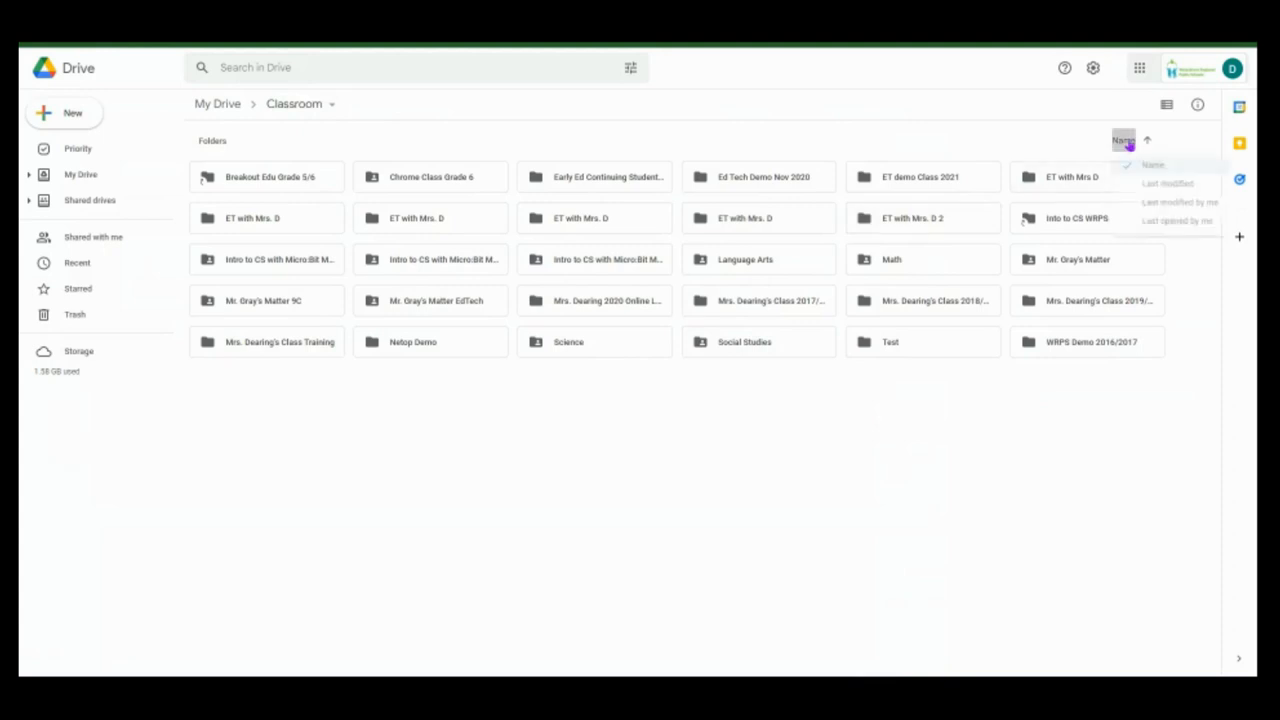
left_click(1172, 207)
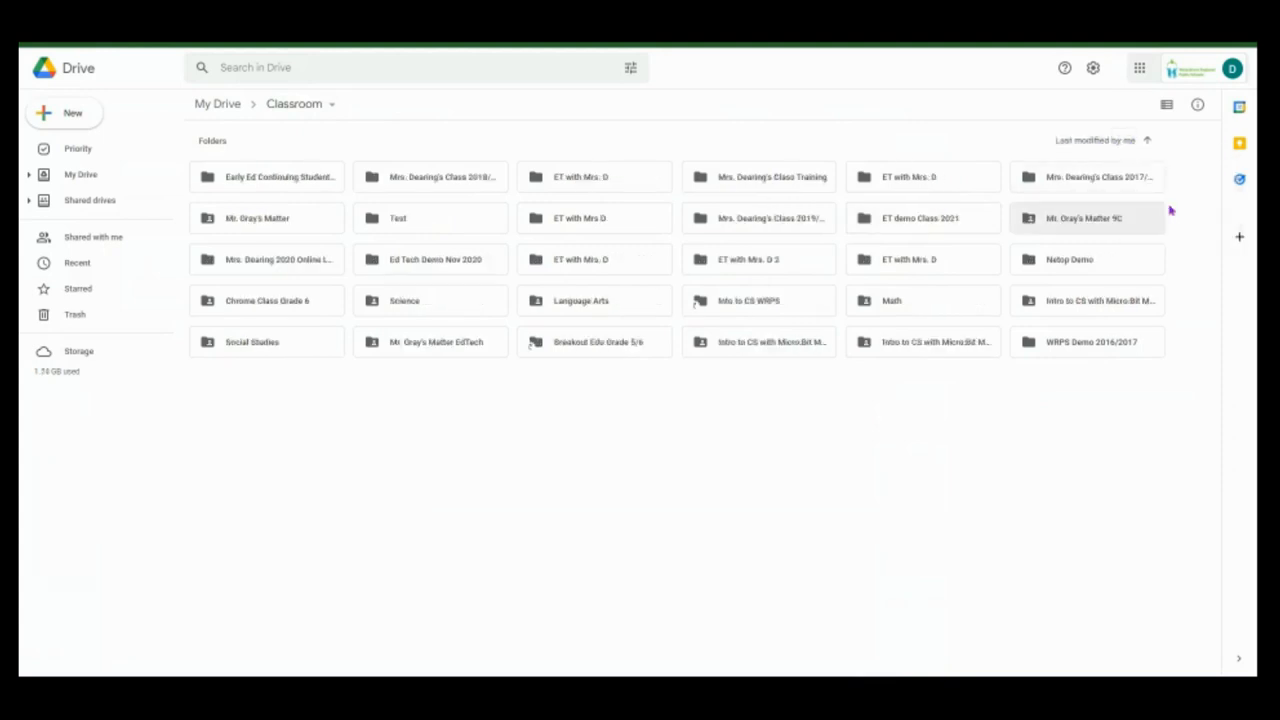
left_click(1124, 142)
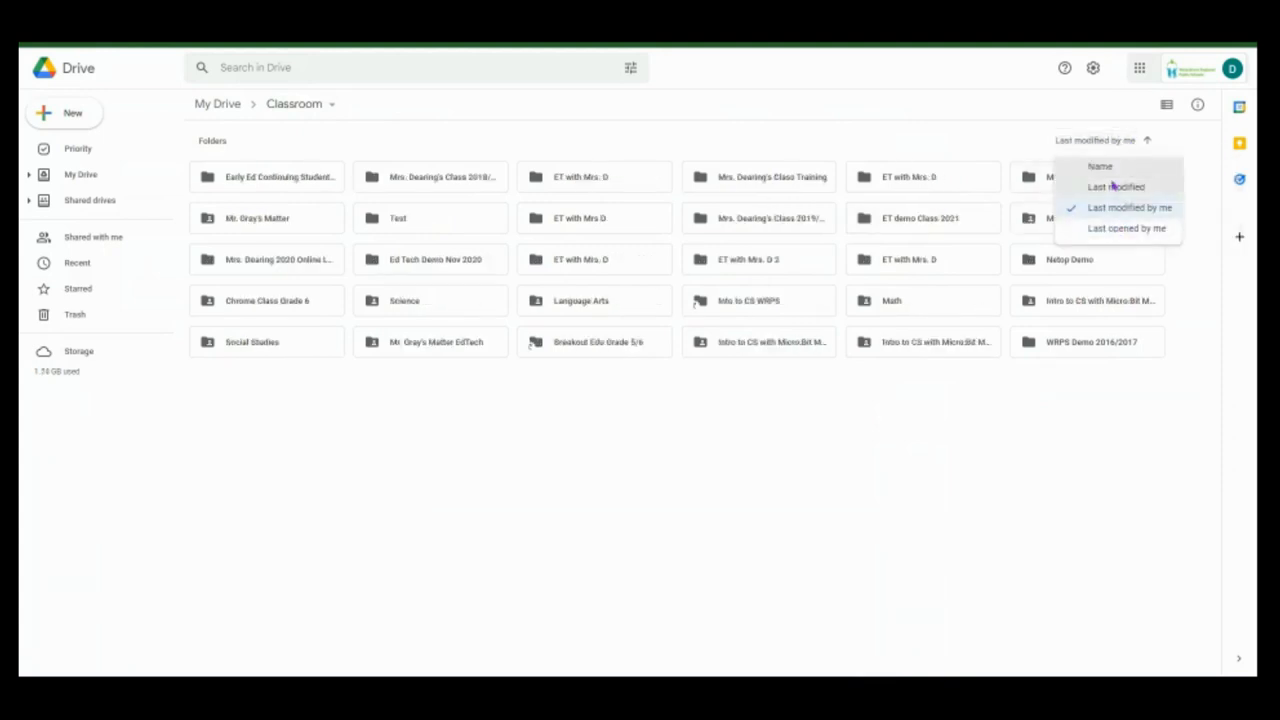
left_click(1113, 186)
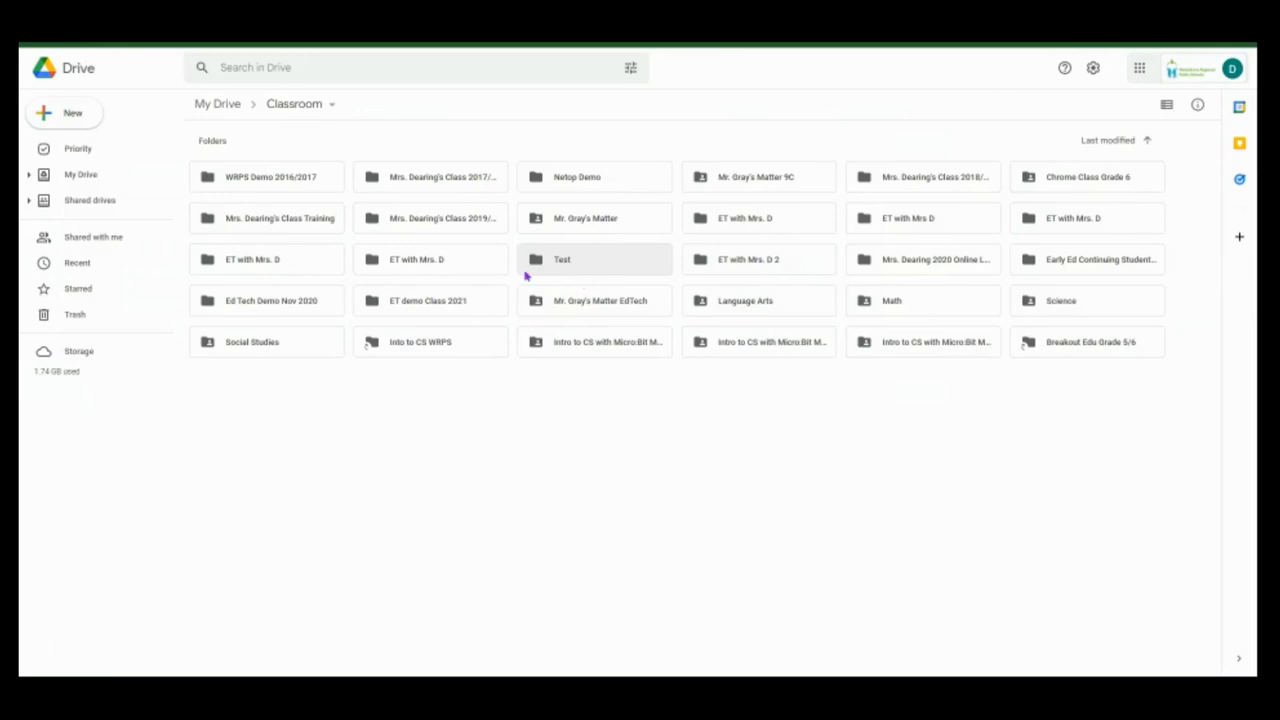
double_click(738, 309)
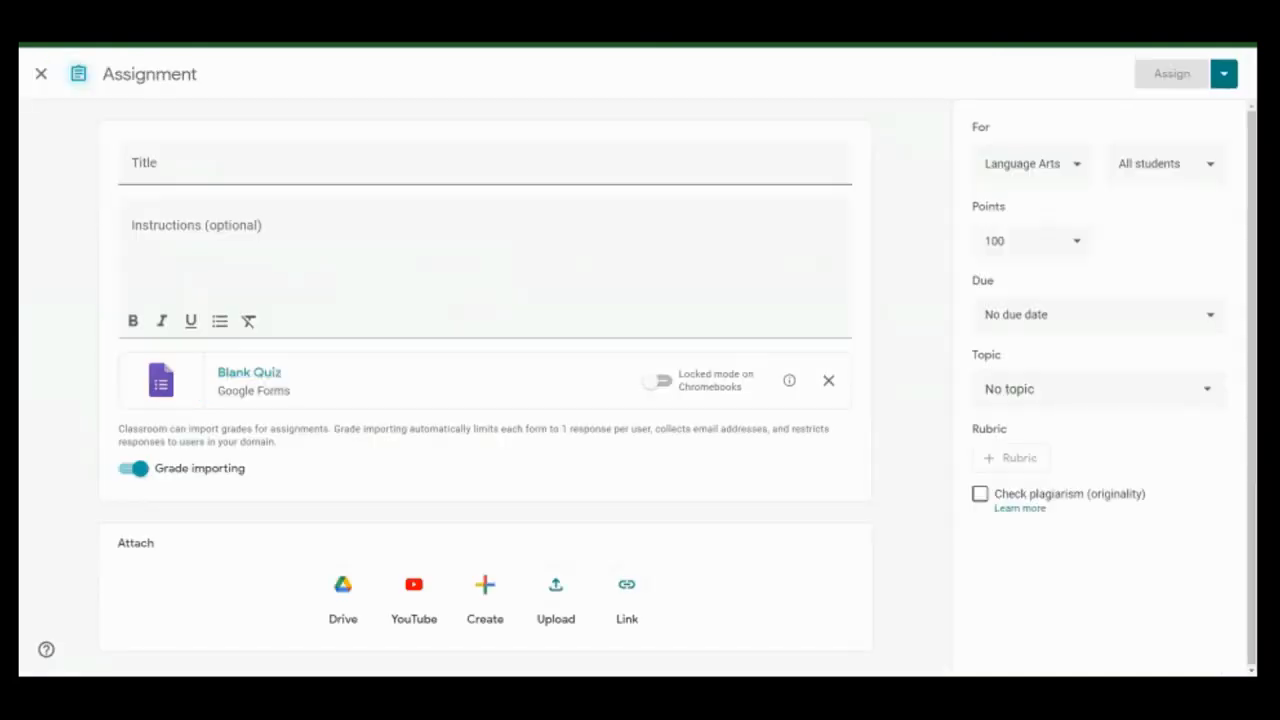
- Close the untitled quiz assignment and go back to the Language Arts classwork list
left_click(226, 161)
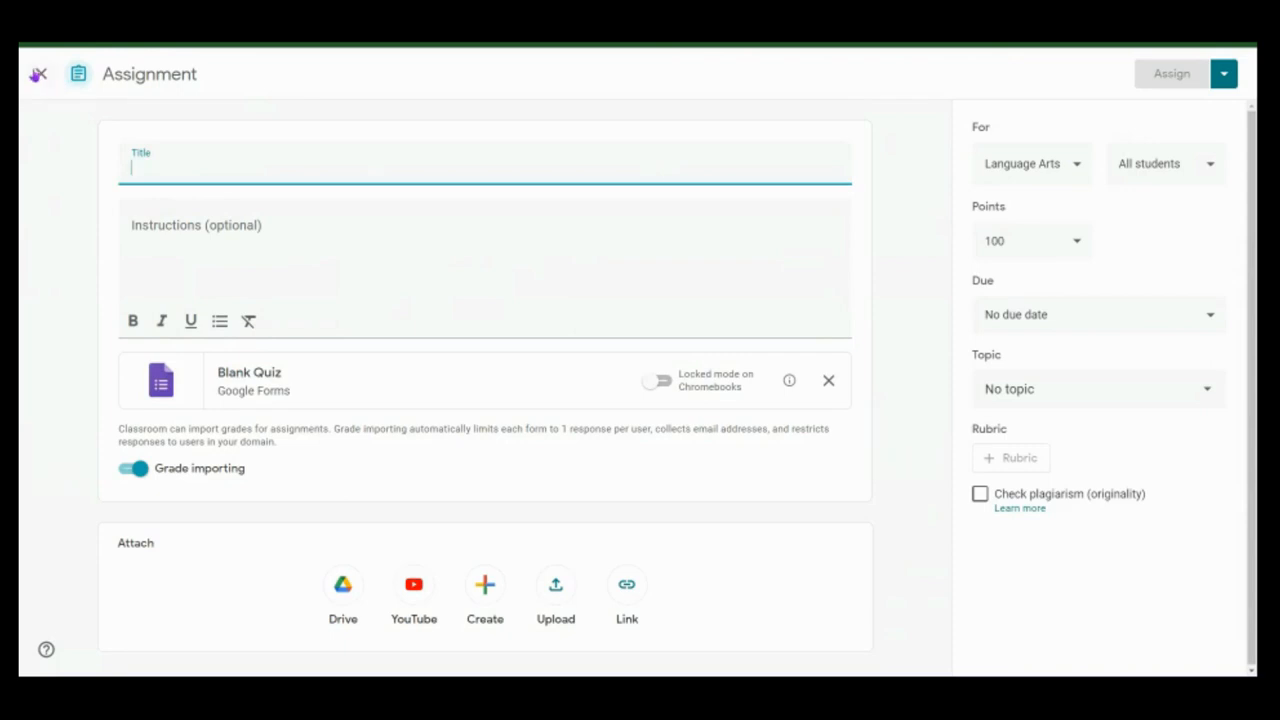
left_click(38, 74)
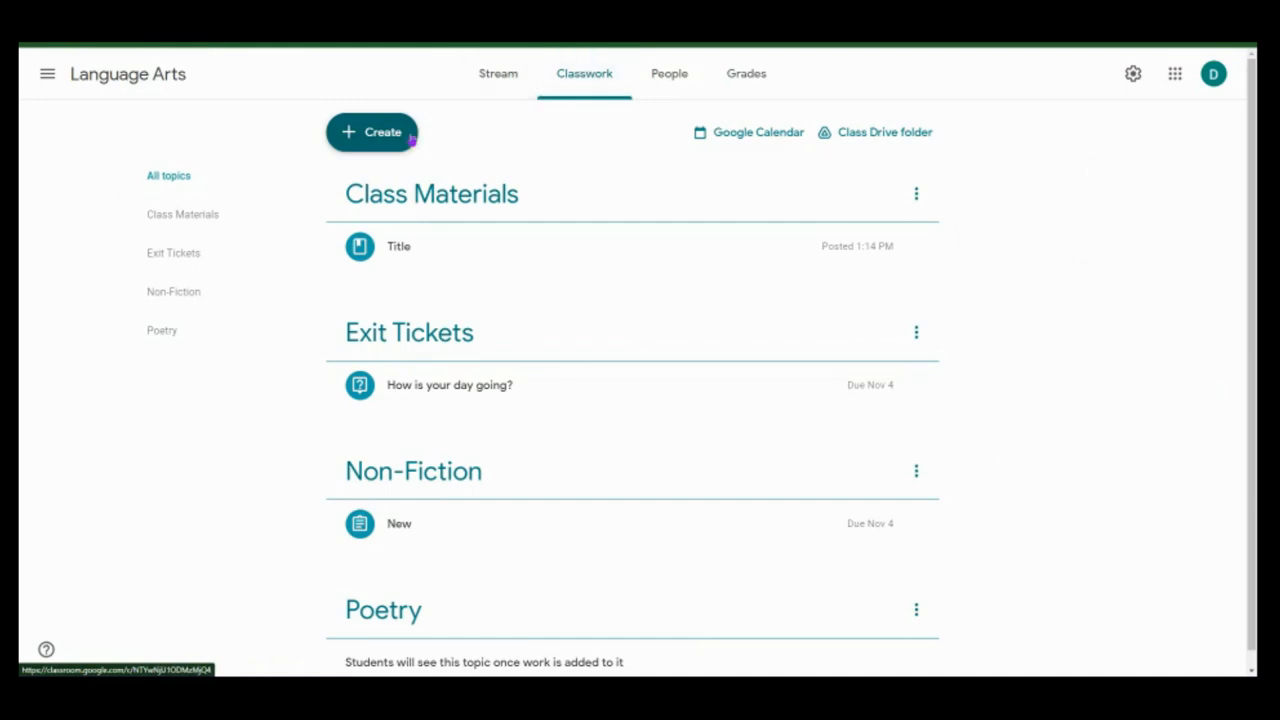
left_click(370, 142)
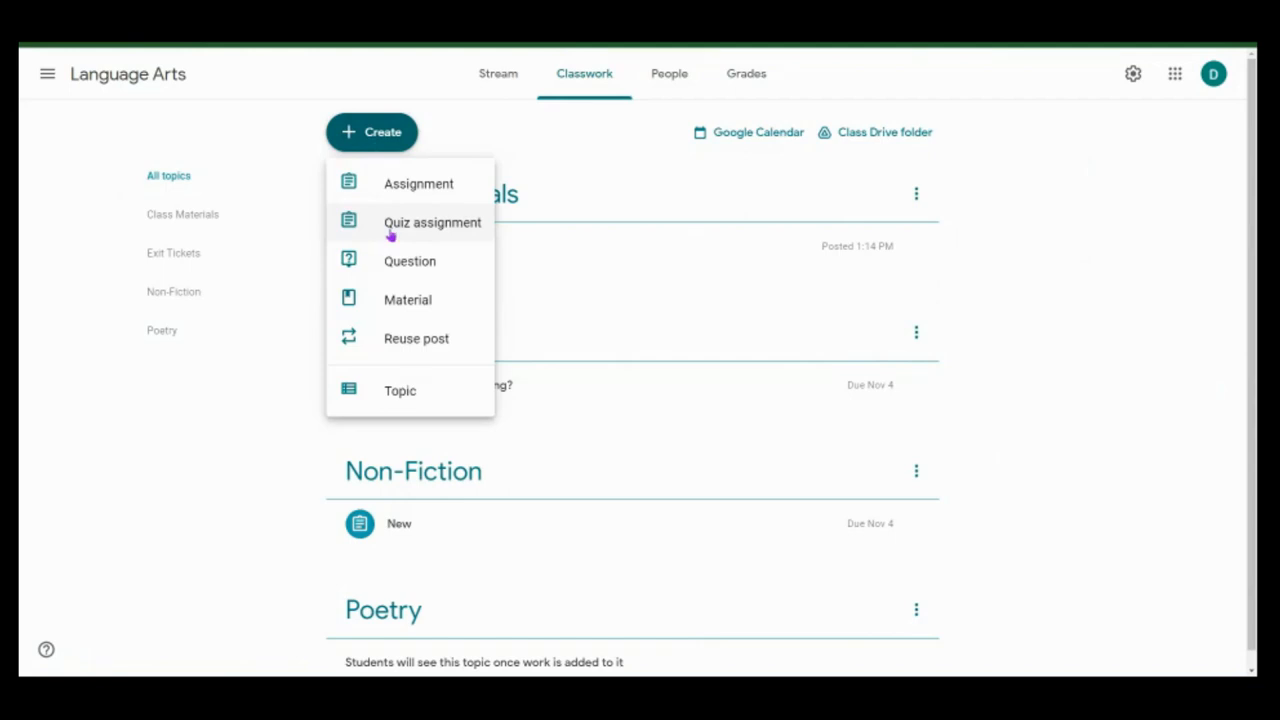
left_click(620, 146)
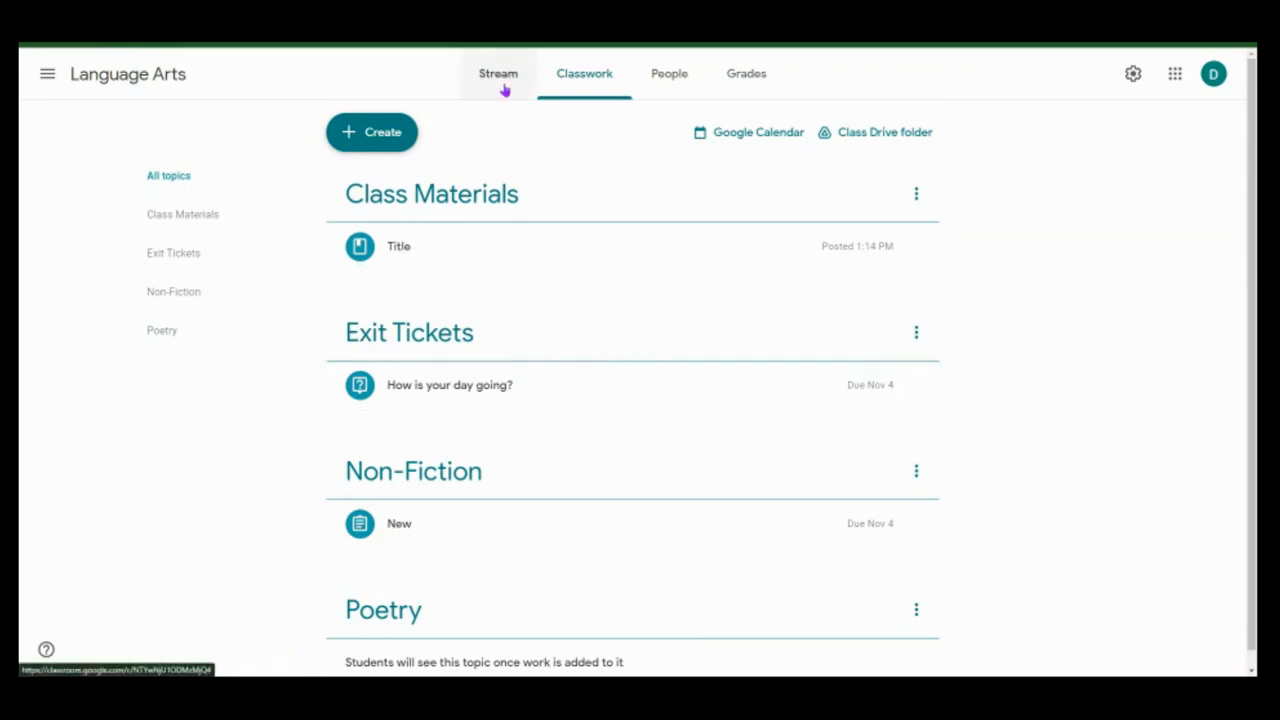
- Start reusing a post in Language Arts, choosing the WRPS section of Intro to CS with Micro:Bit as the source class
left_click(374, 134)
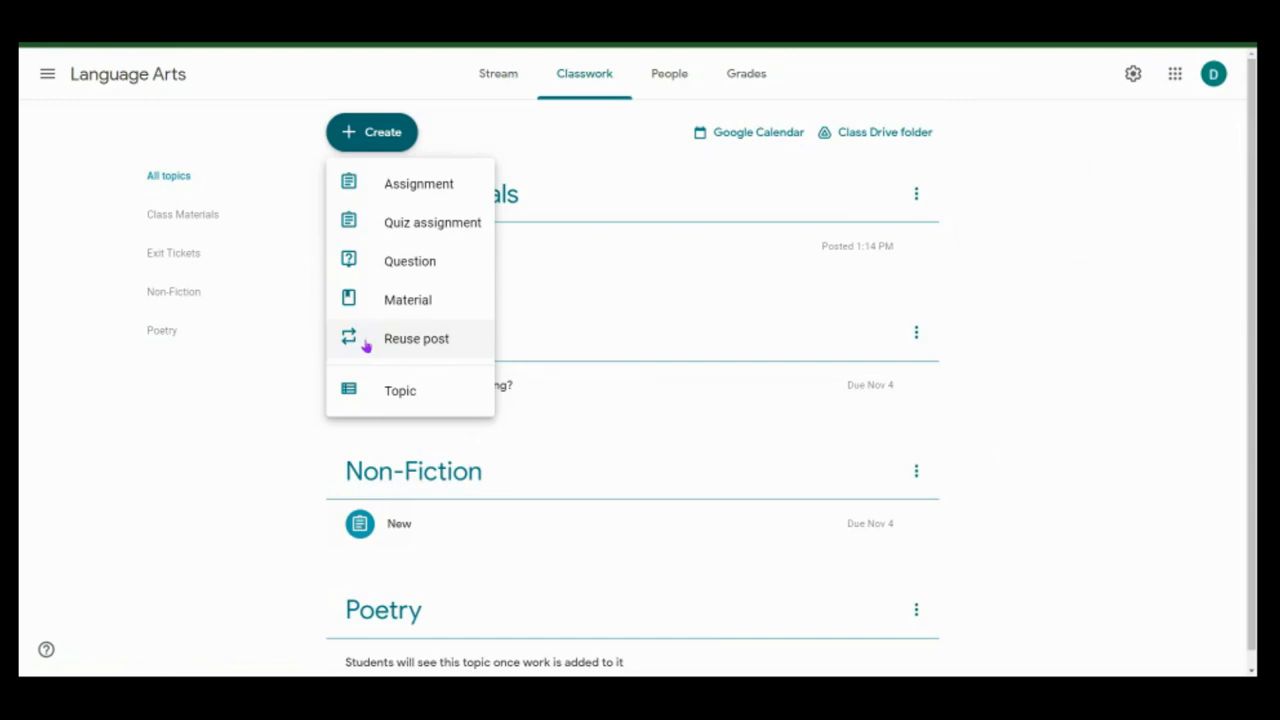
left_click(366, 343)
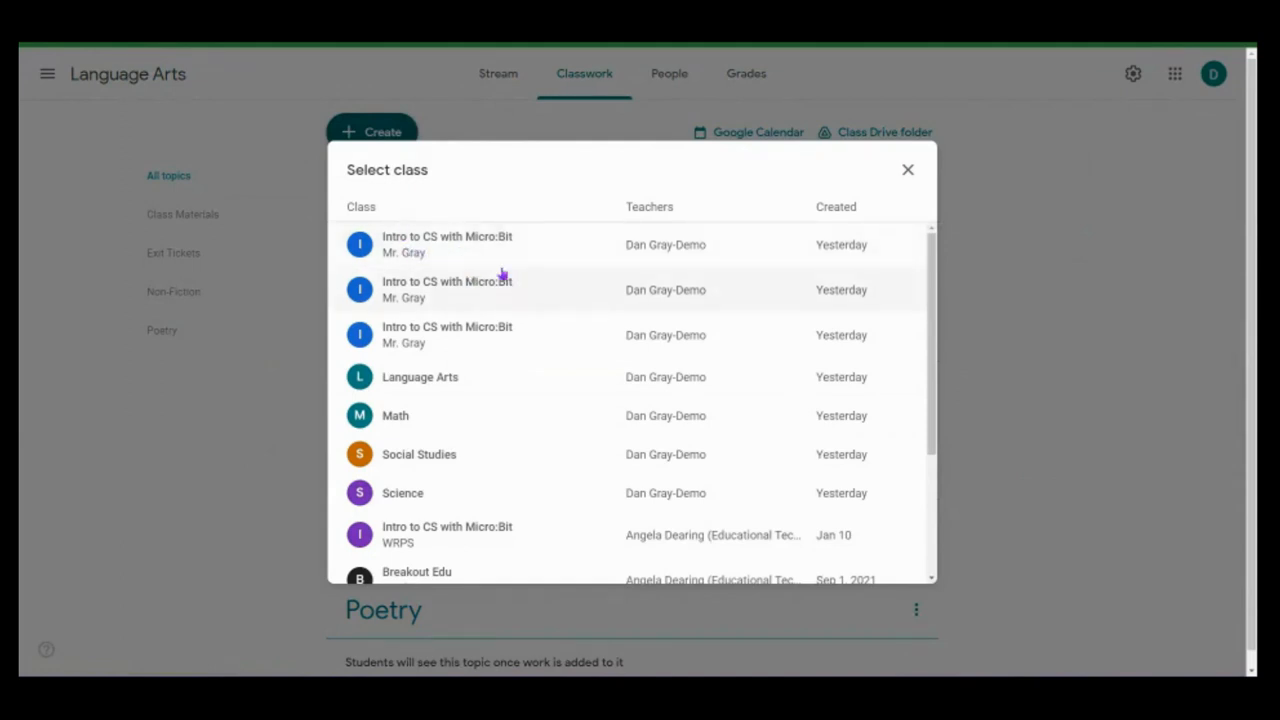
scroll(500, 283, "down", 1)
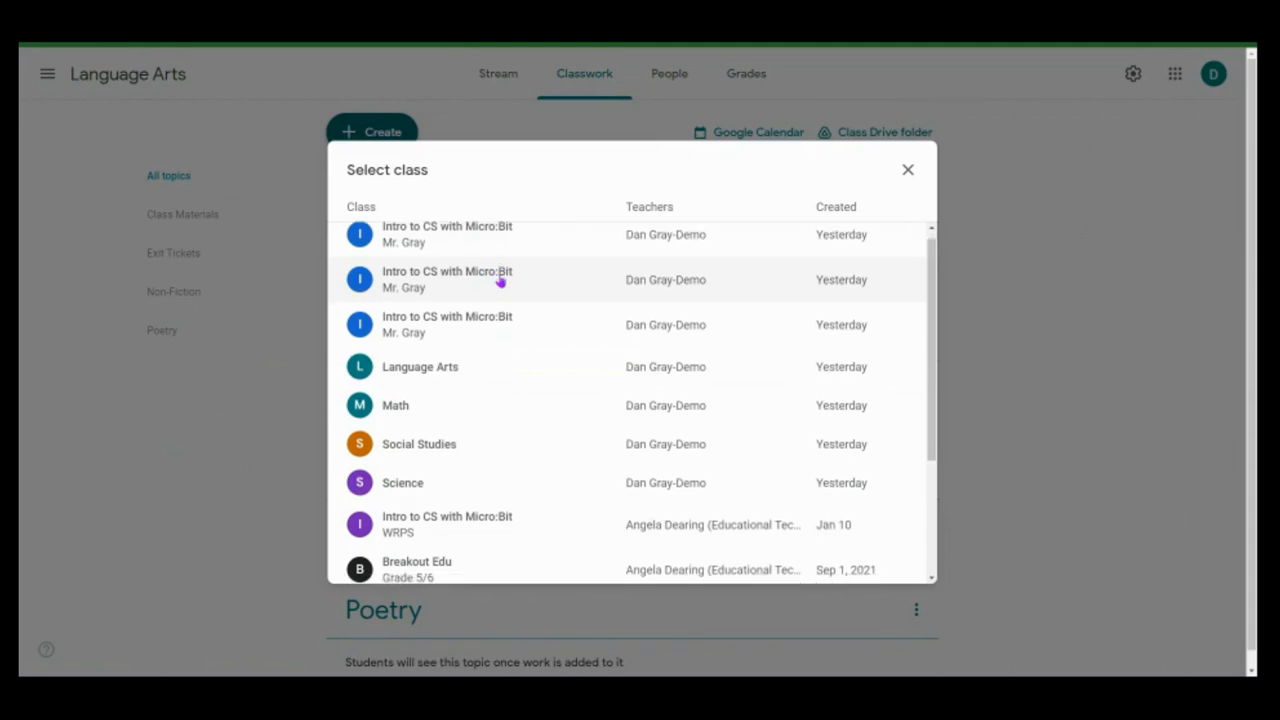
scroll(520, 330, "down", 1)
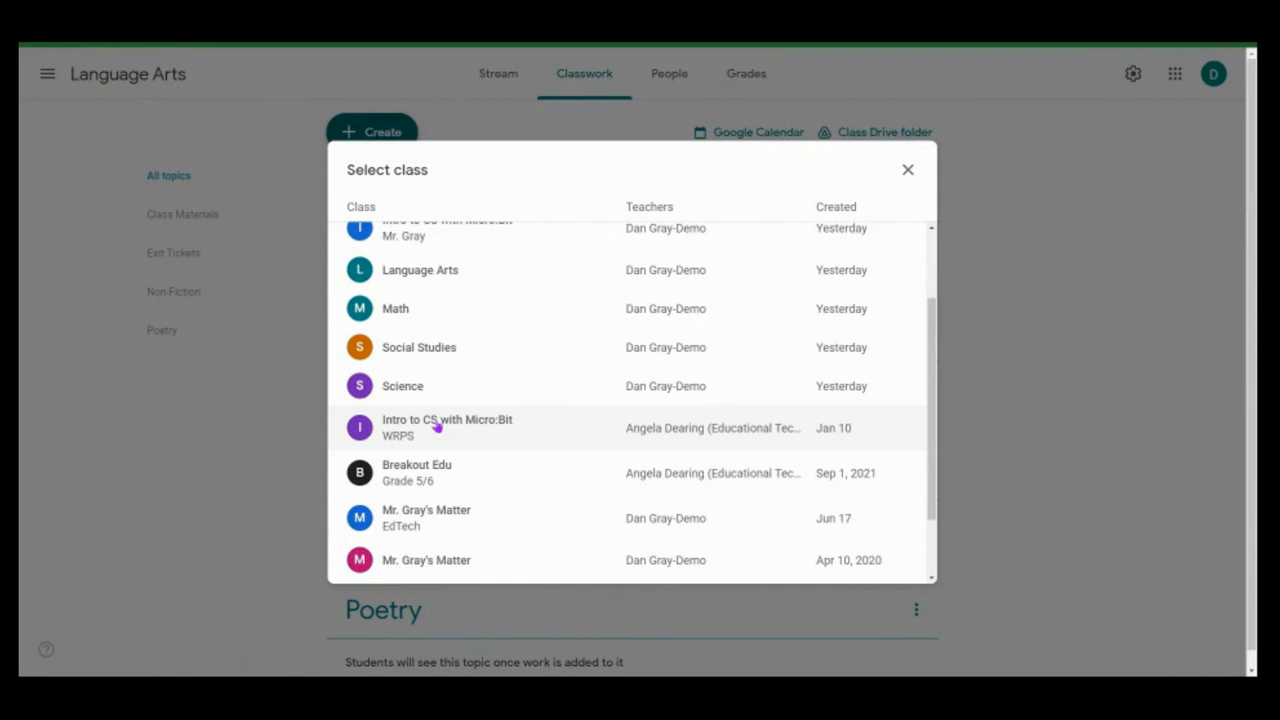
left_click(437, 426)
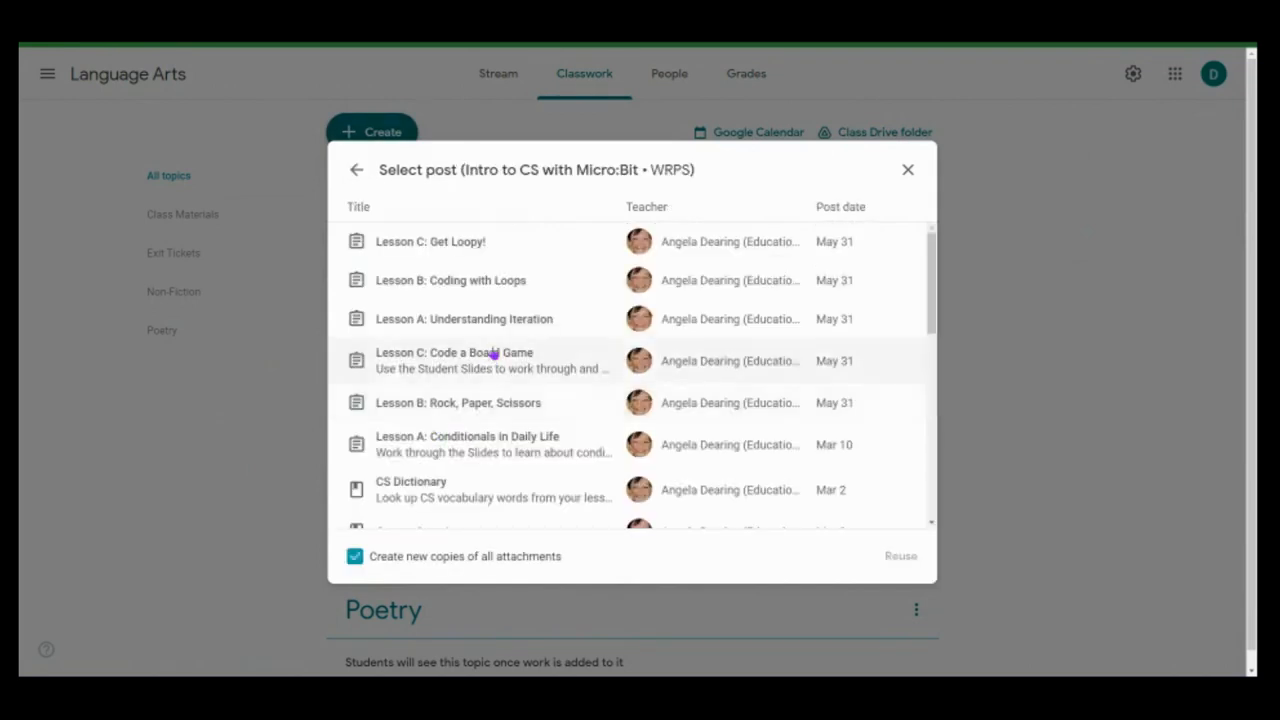
- Find the Lesson A: MicroBit Basics post in the source class and reuse it with new copies of all attachments
scroll(491, 351, "down", 2)
scroll(491, 351, "down", 3)
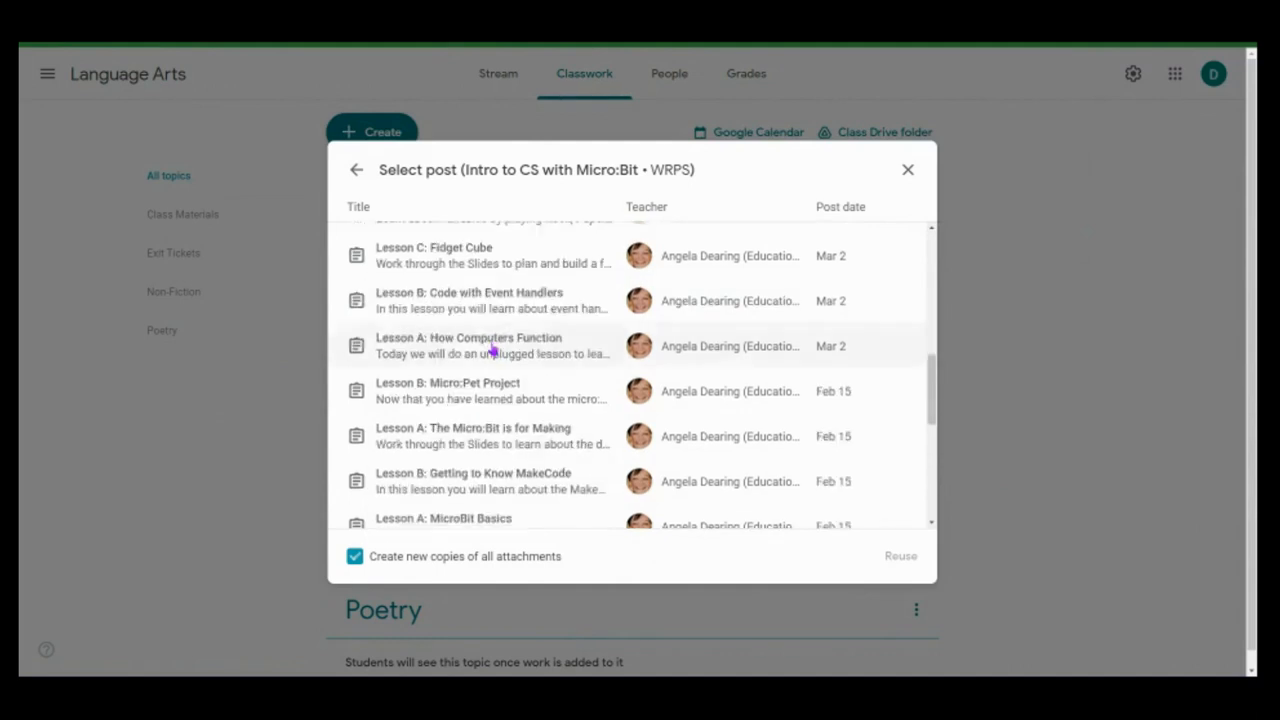
scroll(491, 351, "down", 1)
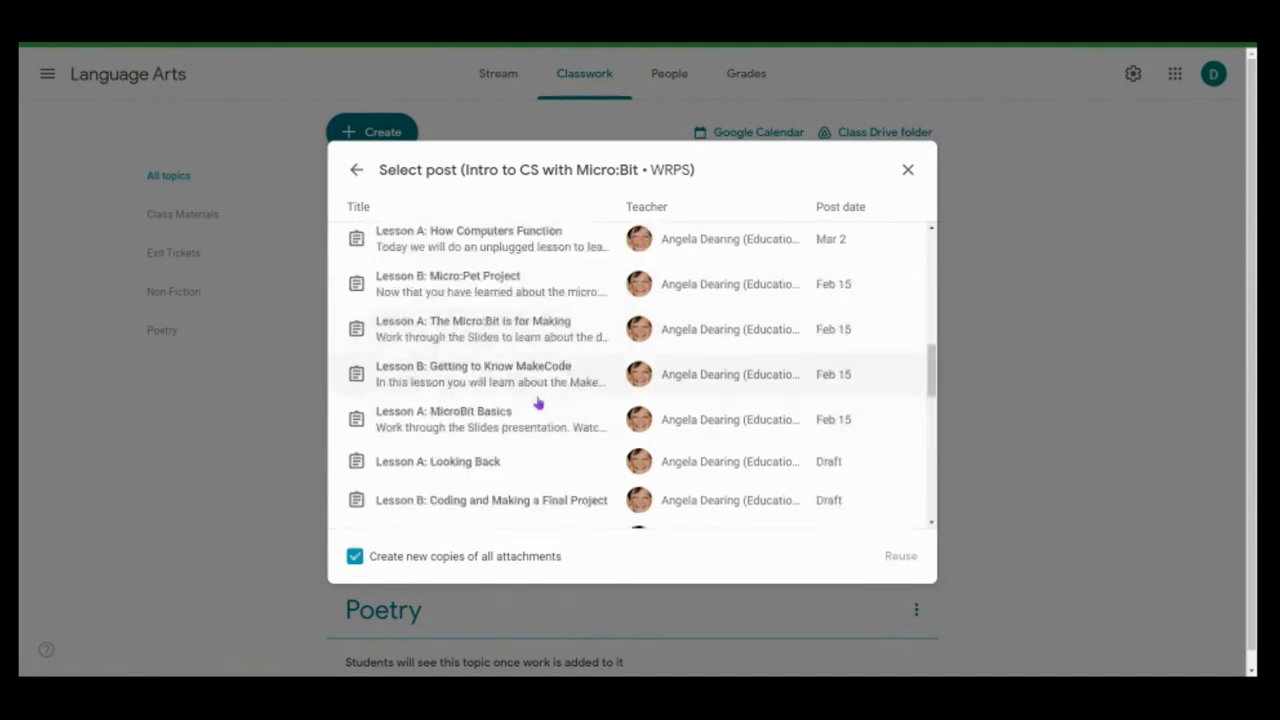
scroll(484, 459, "down", 1)
scroll(484, 459, "down", 2)
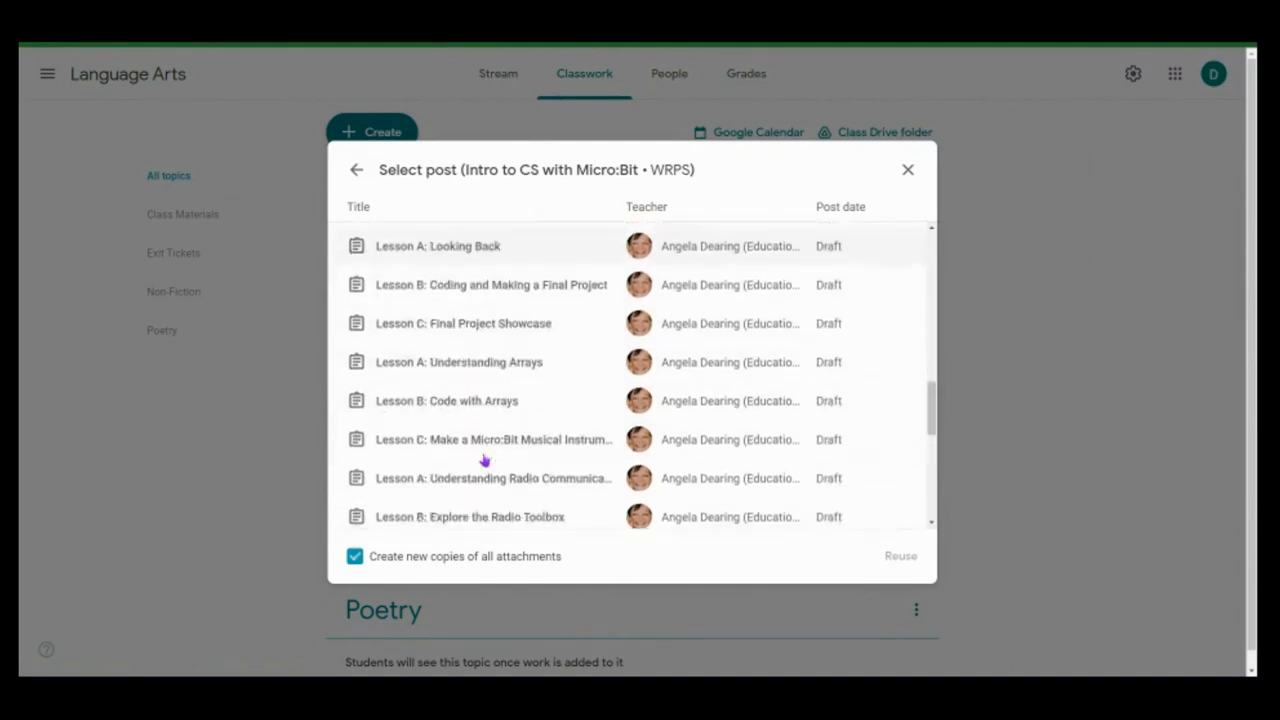
scroll(483, 459, "up", 1)
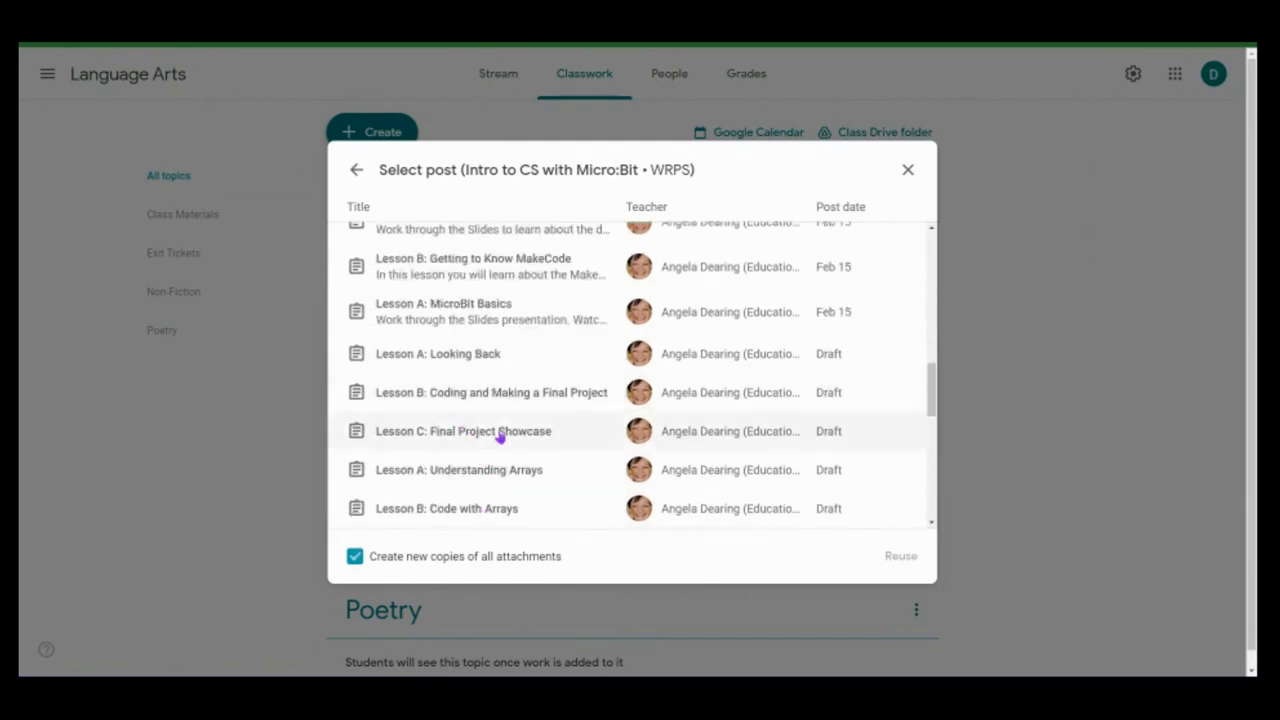
scroll(499, 437, "up", 1)
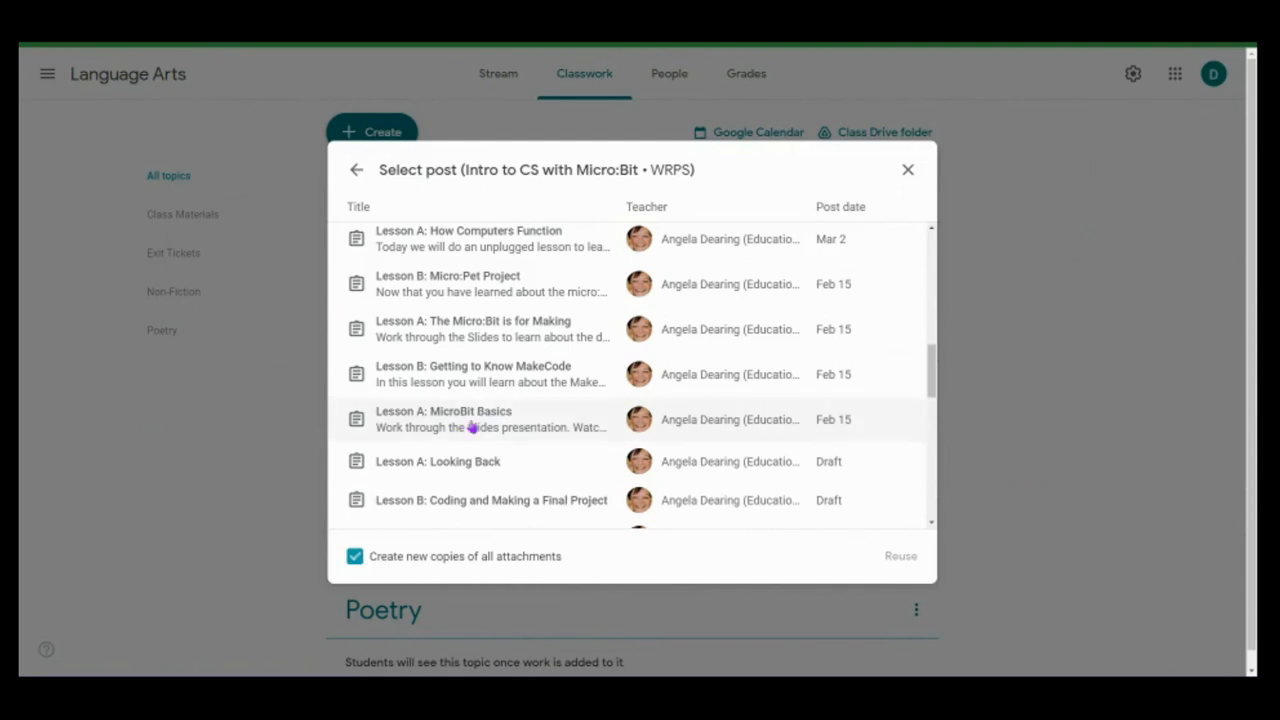
left_click(472, 426)
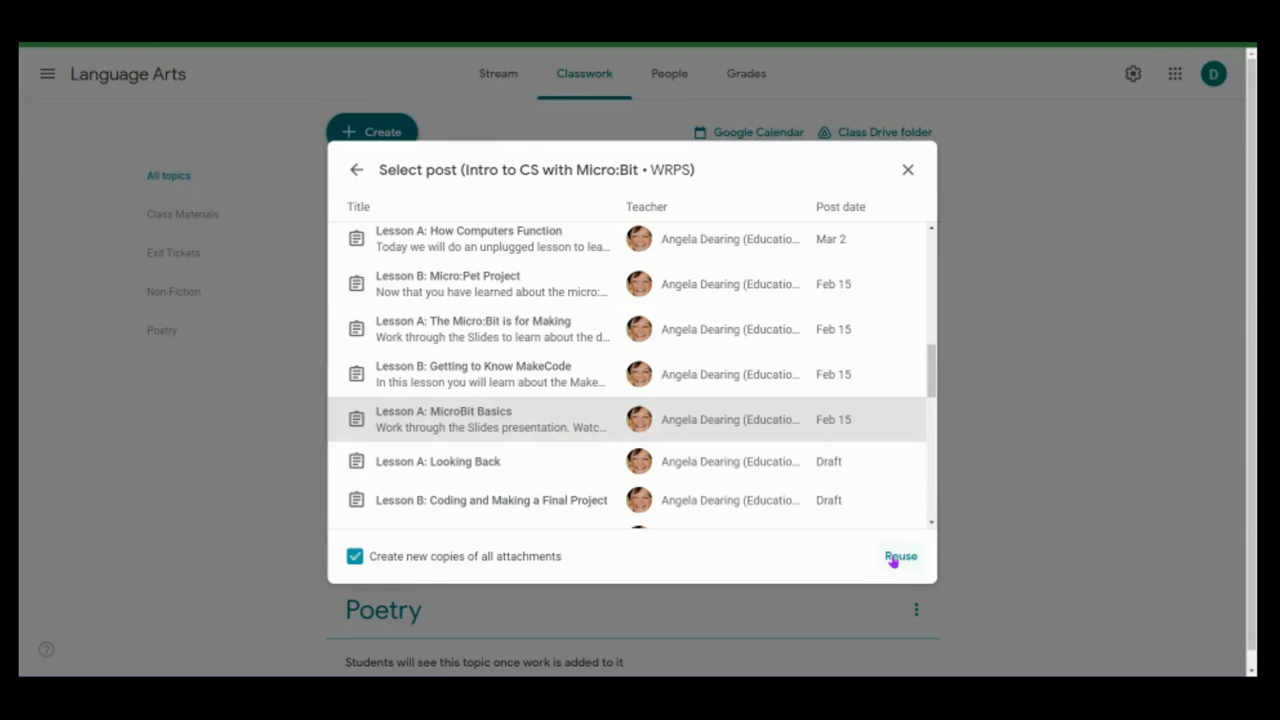
left_click(893, 561)
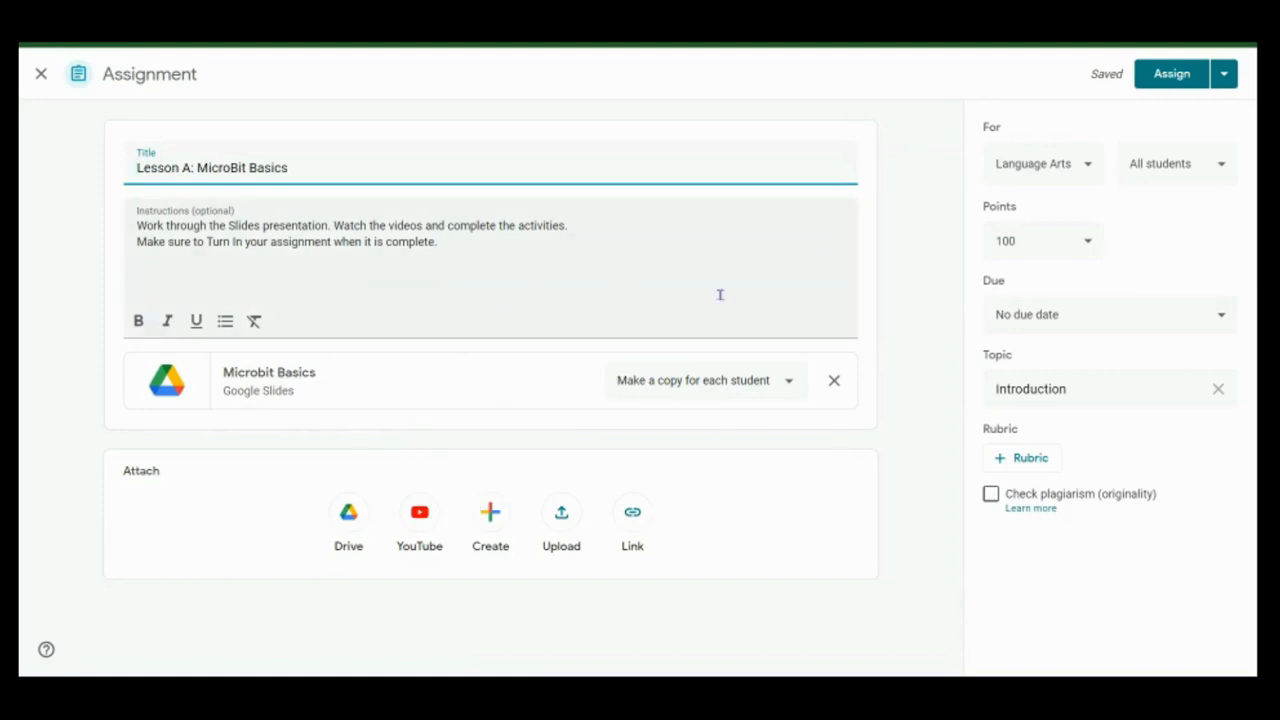
- Check the student sharing option of the attached slides, and try to attach Microbit Basics from Google Drive again
left_click(766, 382)
left_click(766, 382)
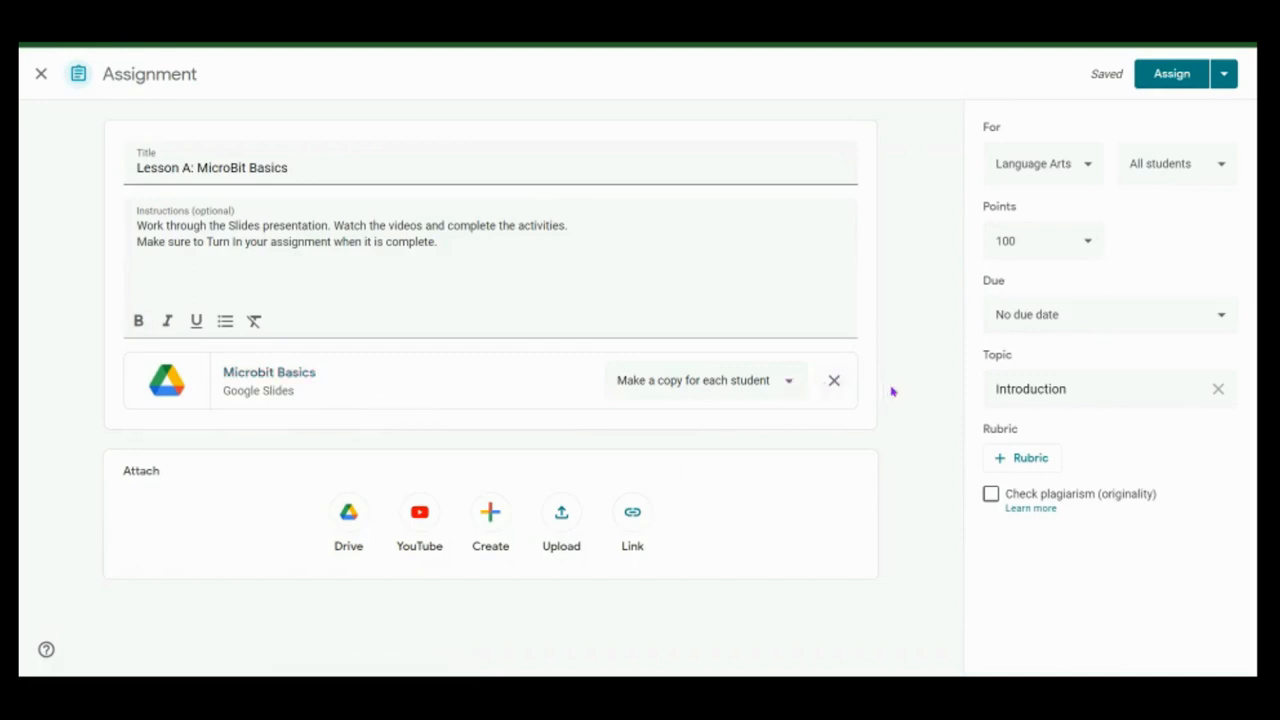
left_click(348, 512)
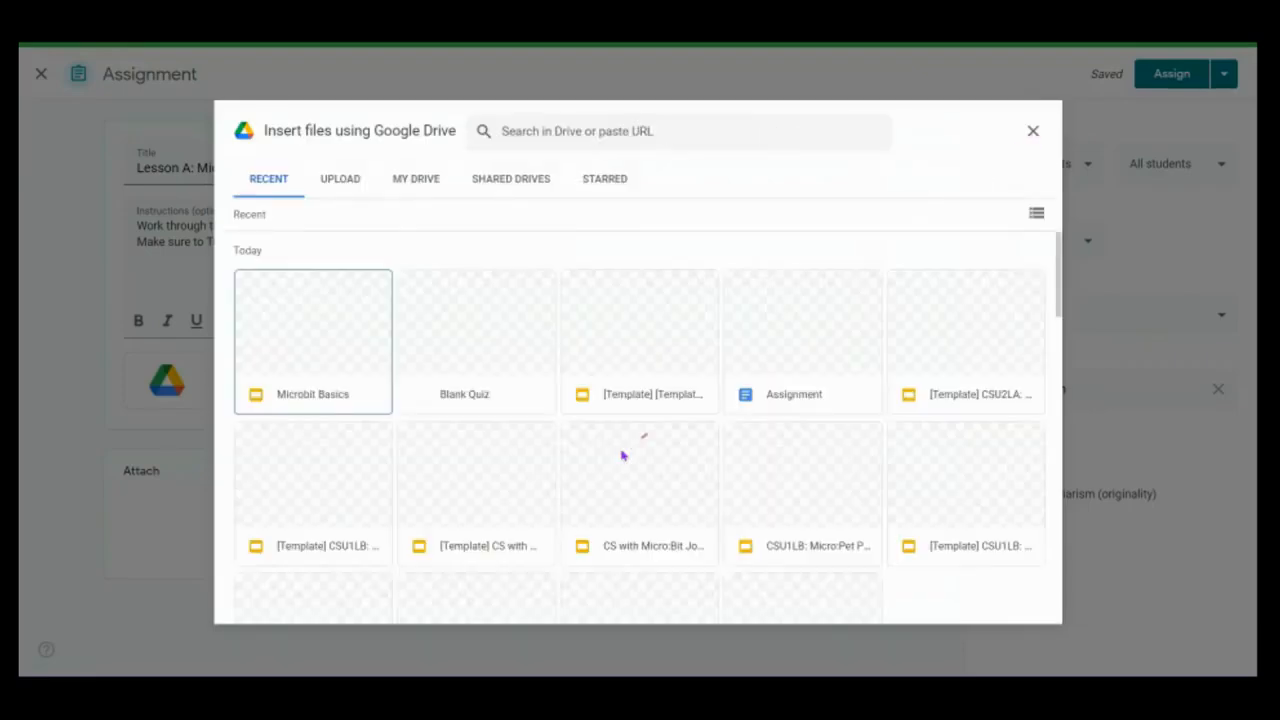
double_click(329, 398)
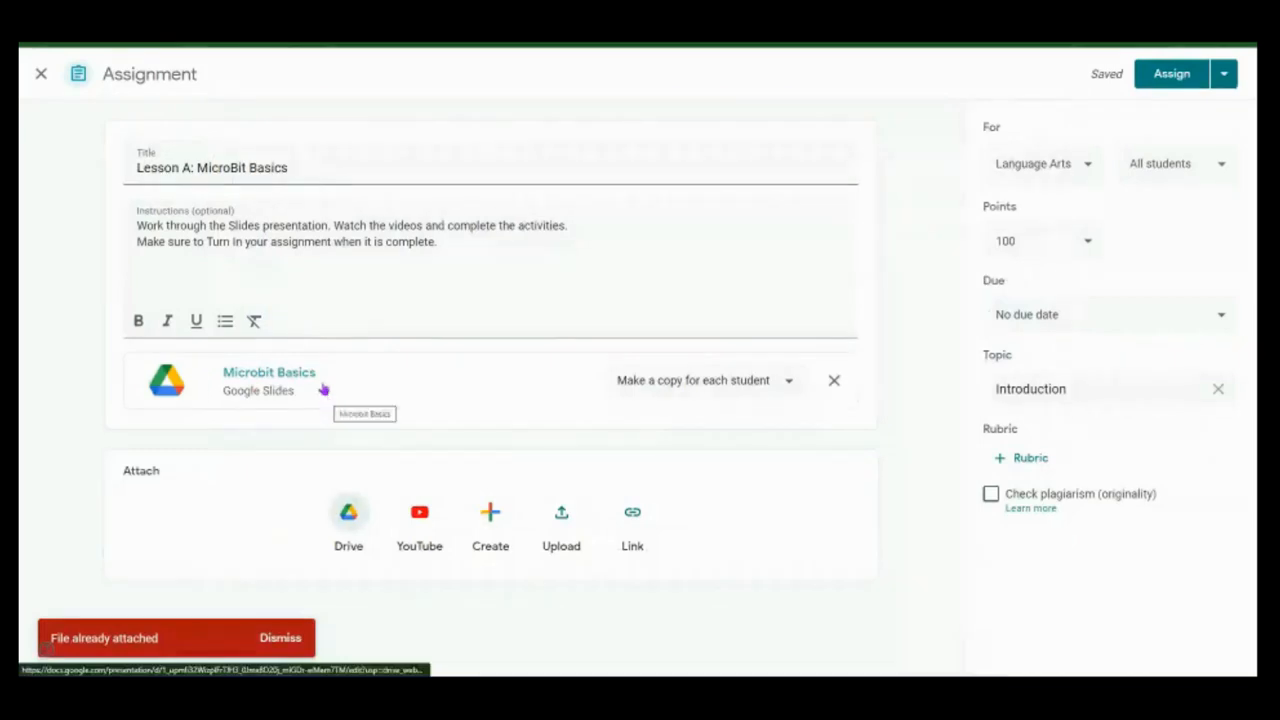
left_click(282, 646)
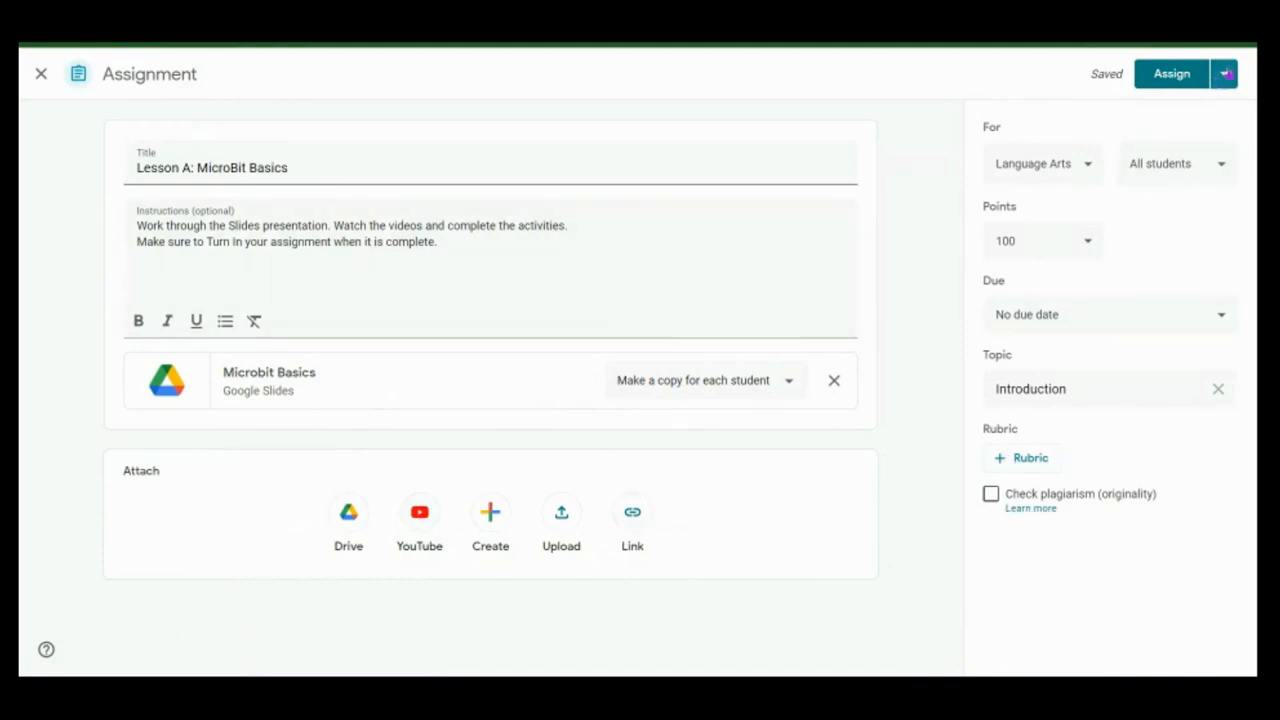
- Leave the MicroBit Basics assignment as a draft and open the classwork of the blue Intro to CS with Micro:Bit class
left_click(42, 75)
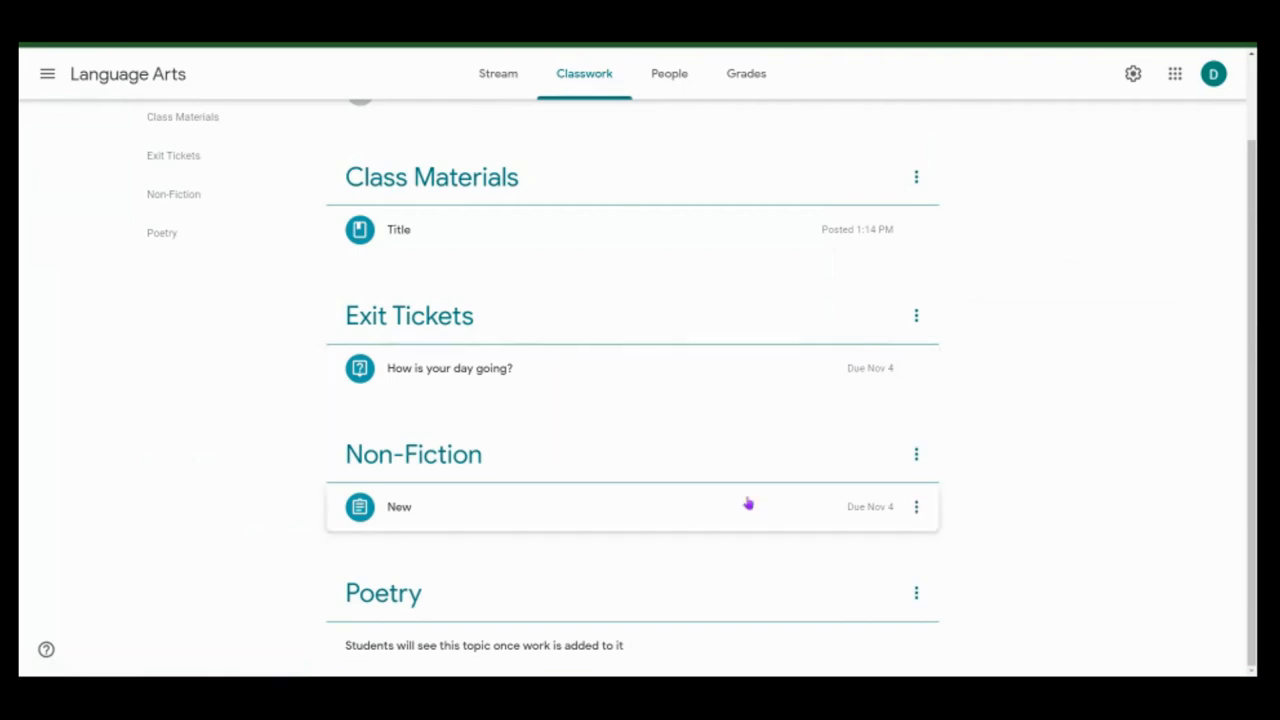
scroll(725, 497, "up", 1)
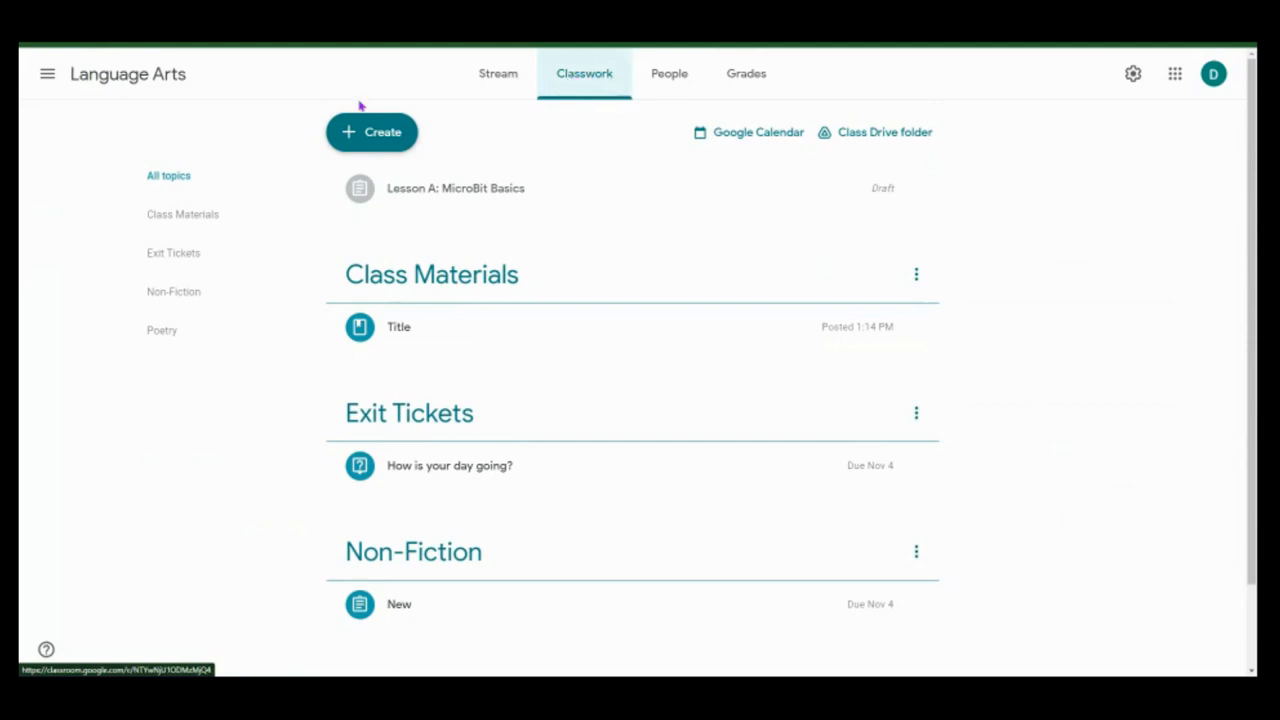
left_click(38, 76)
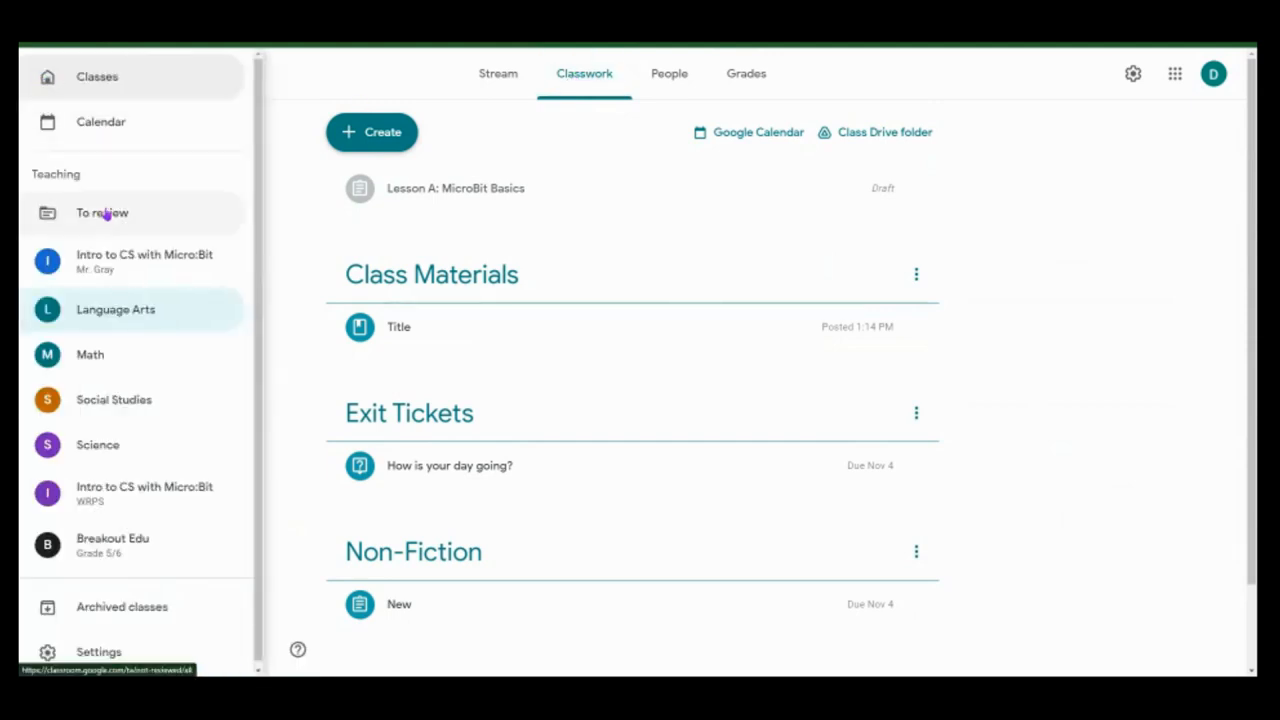
left_click(104, 261)
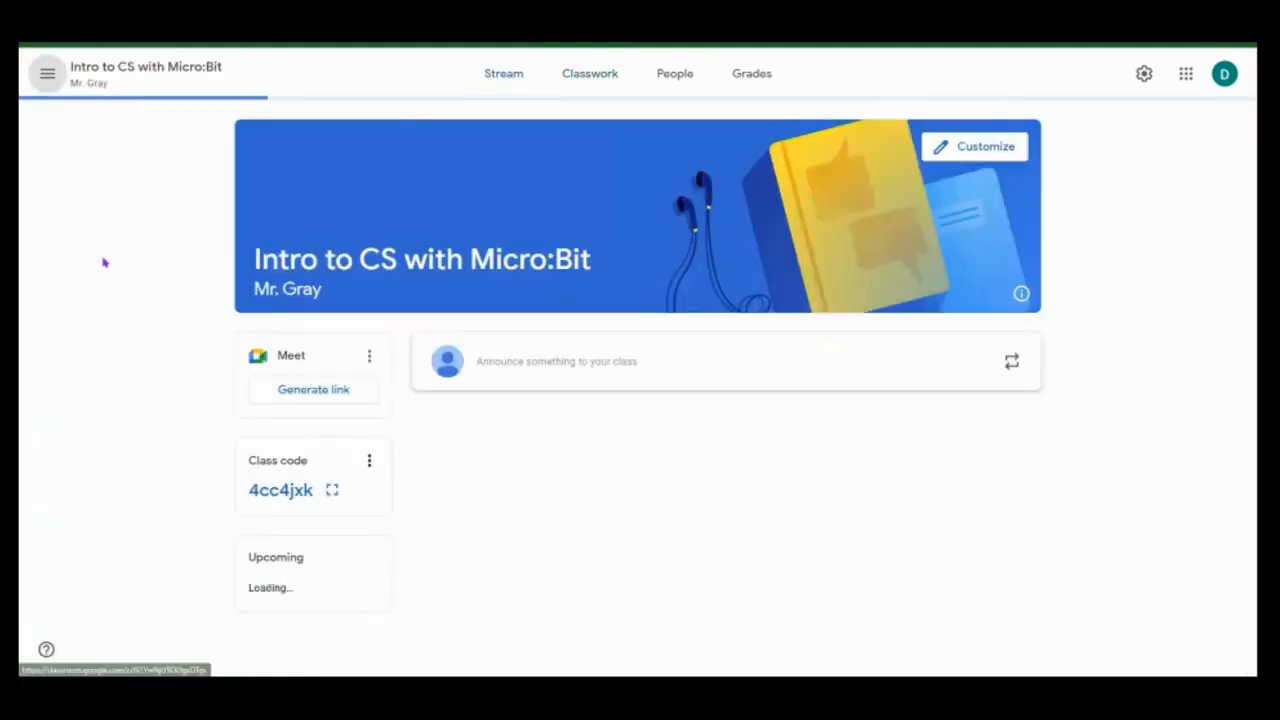
left_click(589, 79)
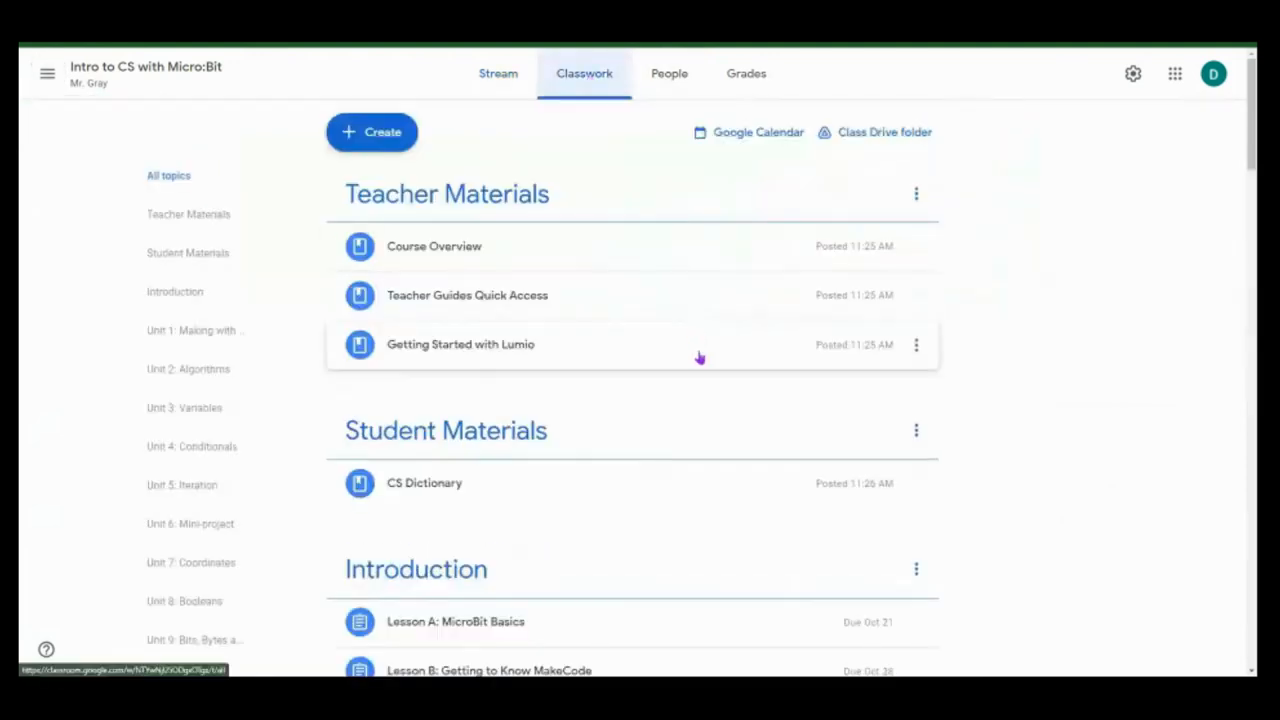
- Find the draft Lesson C: Fidget Cube under Unit 2: Algorithms and open it for editing
scroll(703, 360, "down", 3)
scroll(703, 360, "down", 4)
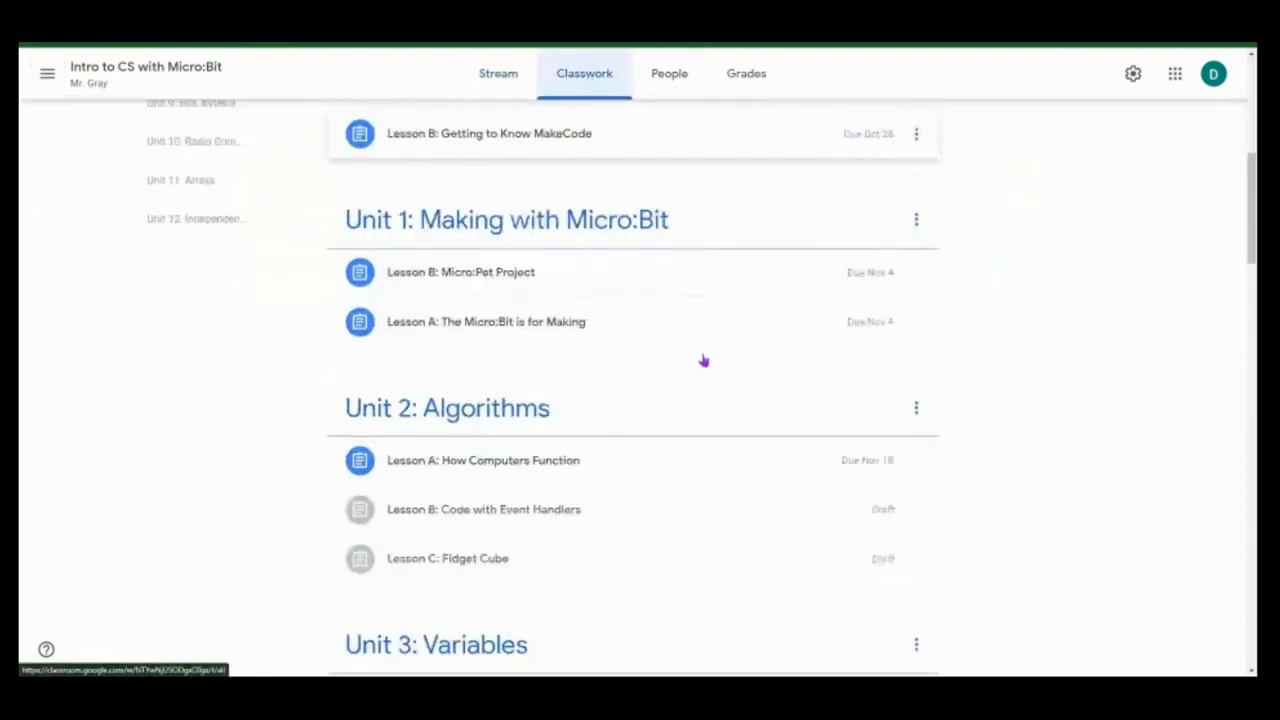
left_click(638, 316)
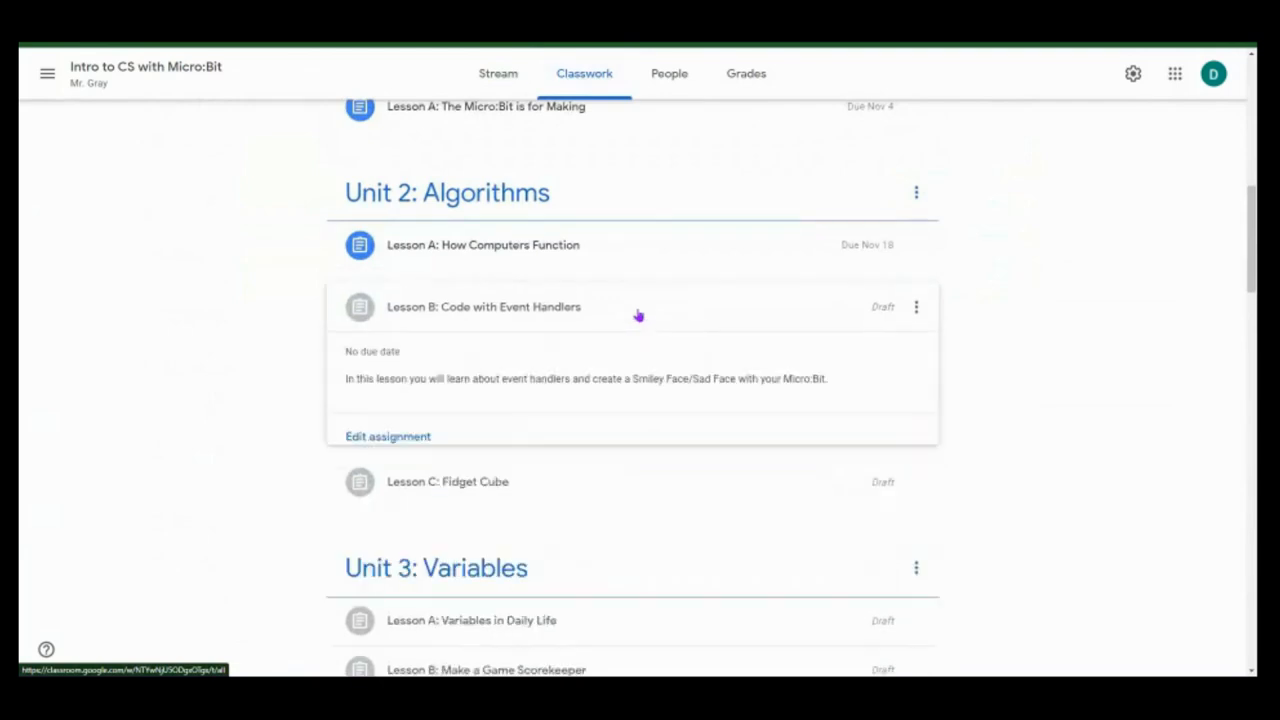
left_click(584, 563)
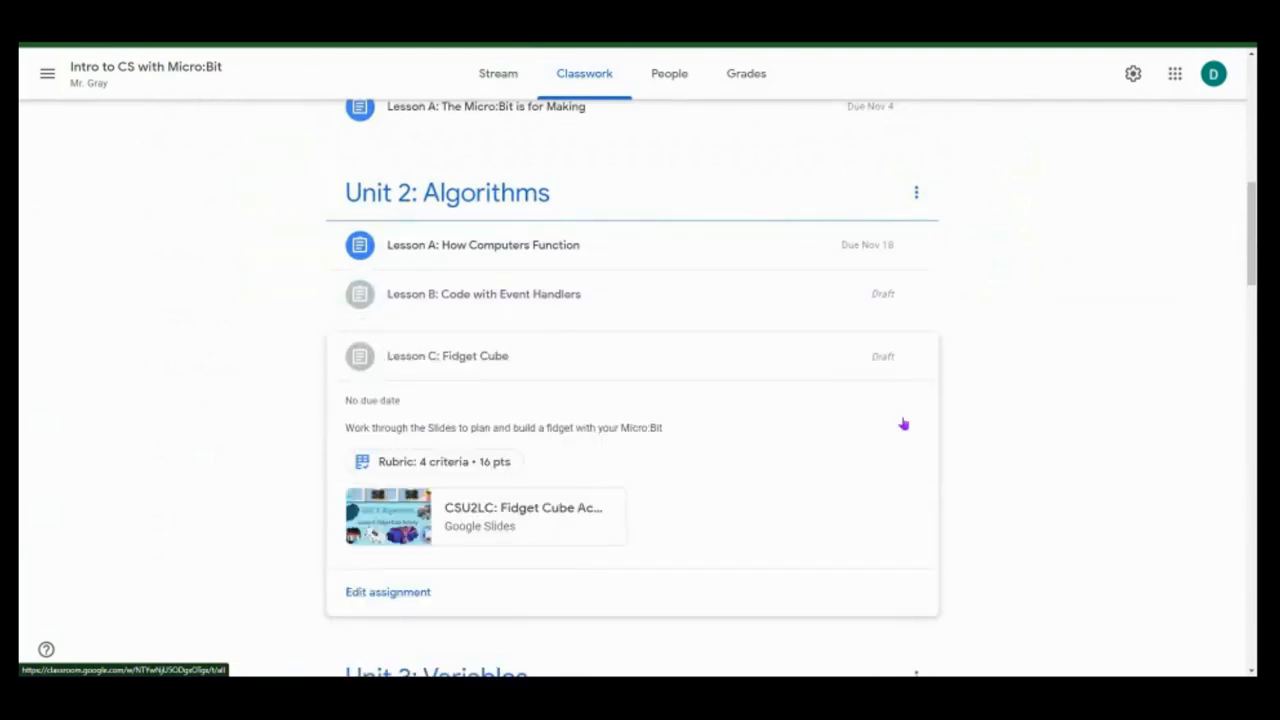
left_click(434, 596)
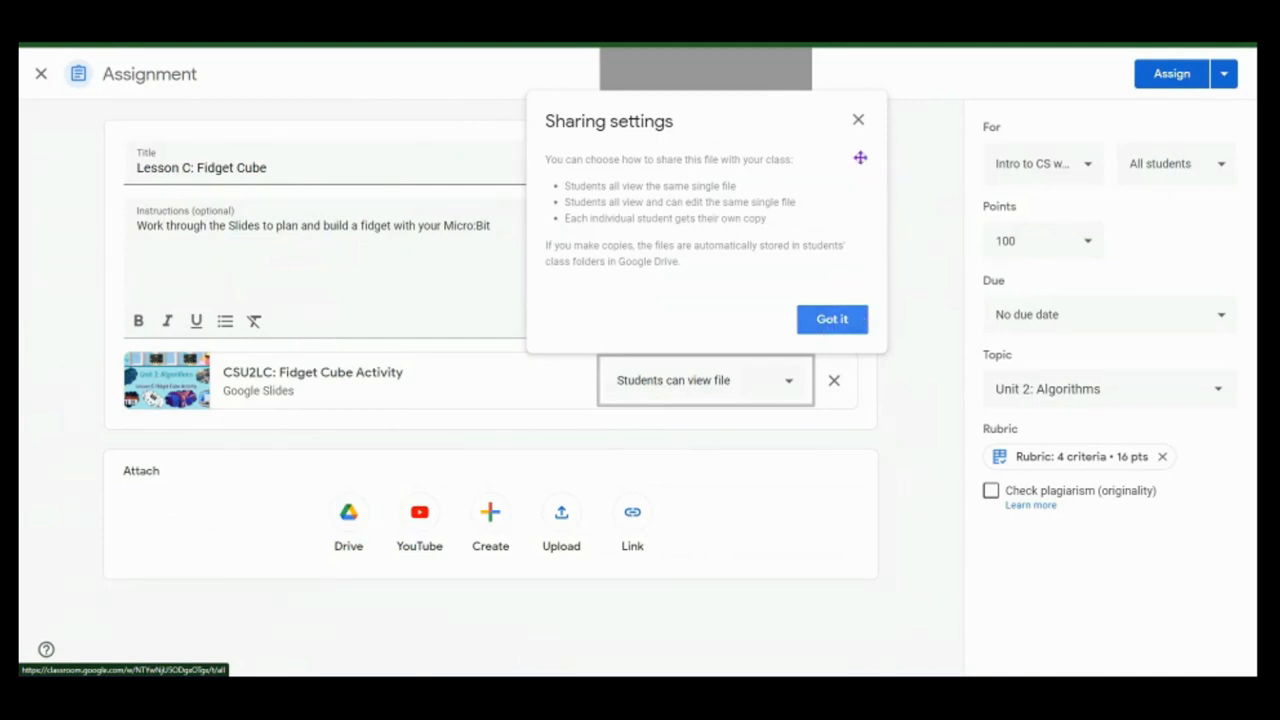
- Dismiss the sharing settings tip and set the CSU2LC: Fidget Cube Activity slides to Make a copy for each student
left_click(858, 120)
left_click(790, 382)
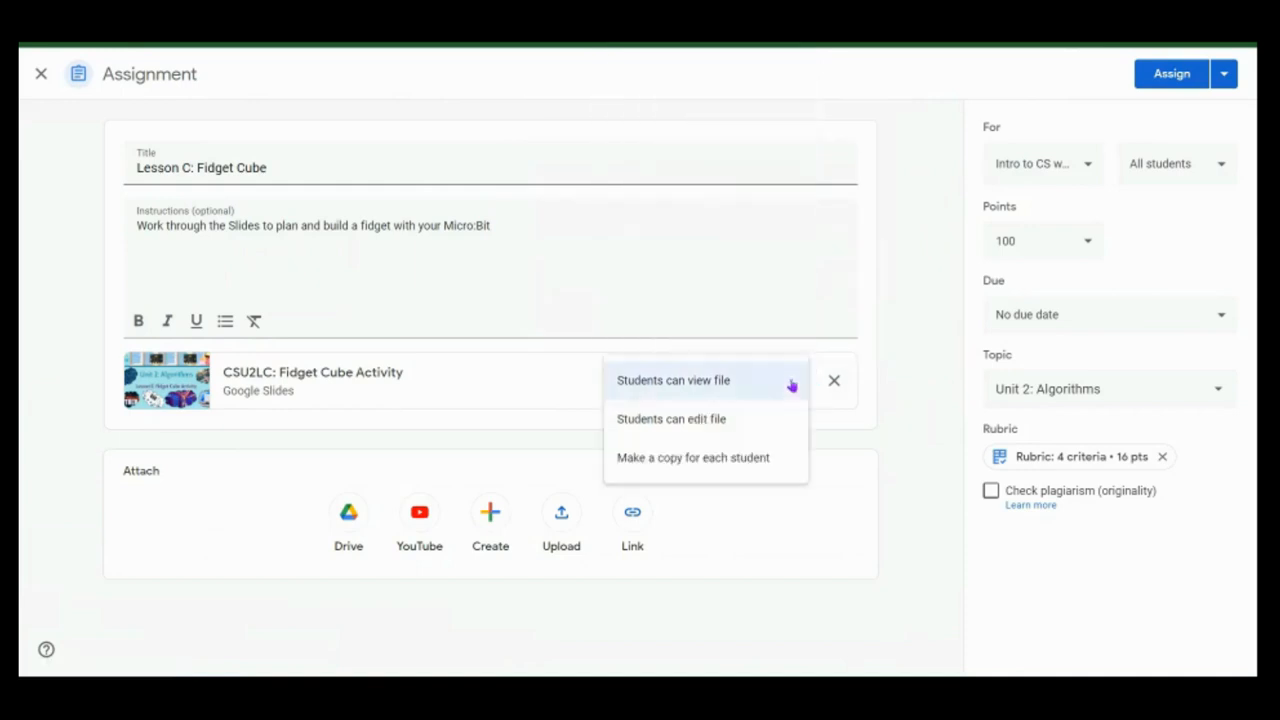
left_click(671, 462)
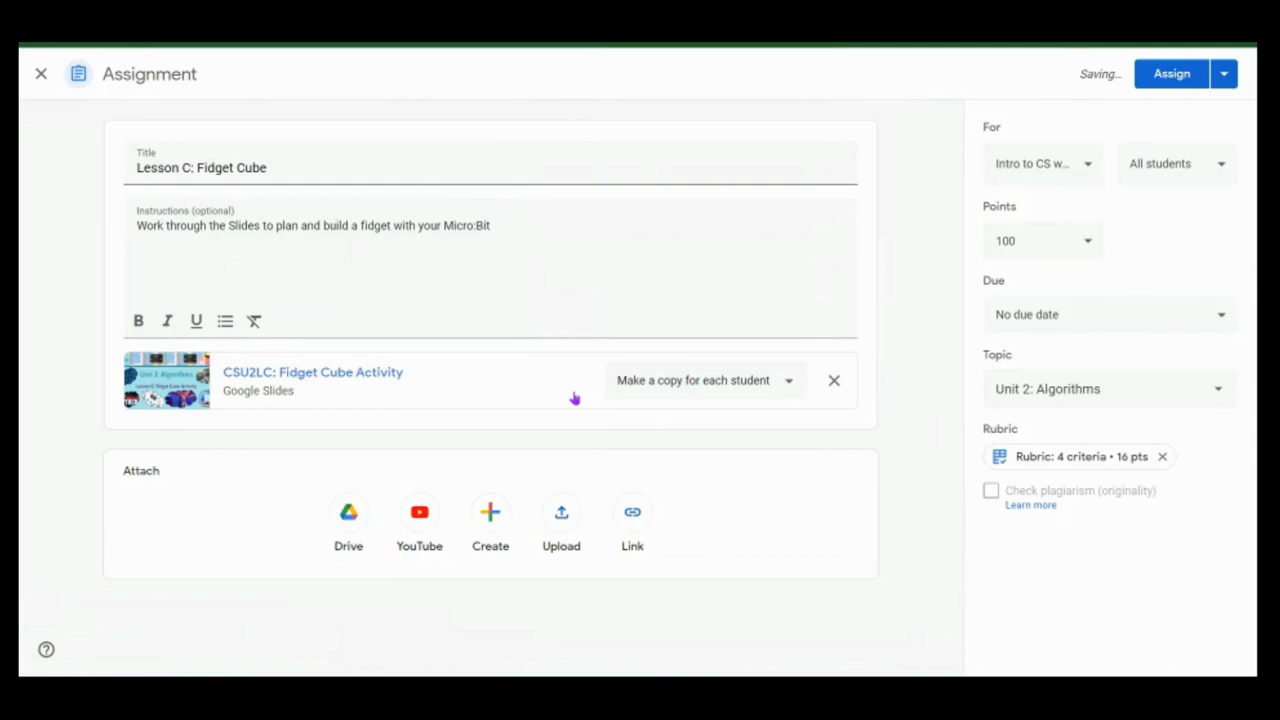
- Open the Fidget Cube assignment's rubric and examine its criteria, level descriptions and points
left_click(1034, 458)
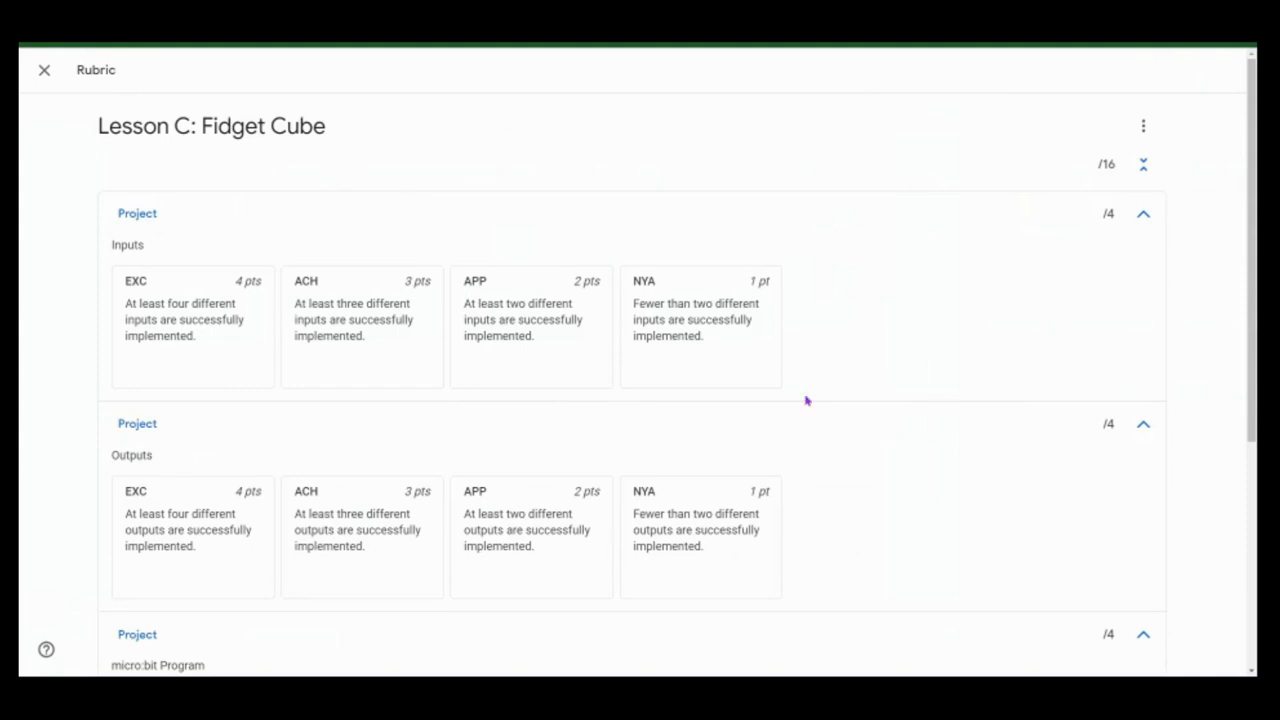
scroll(838, 394, "down", 4)
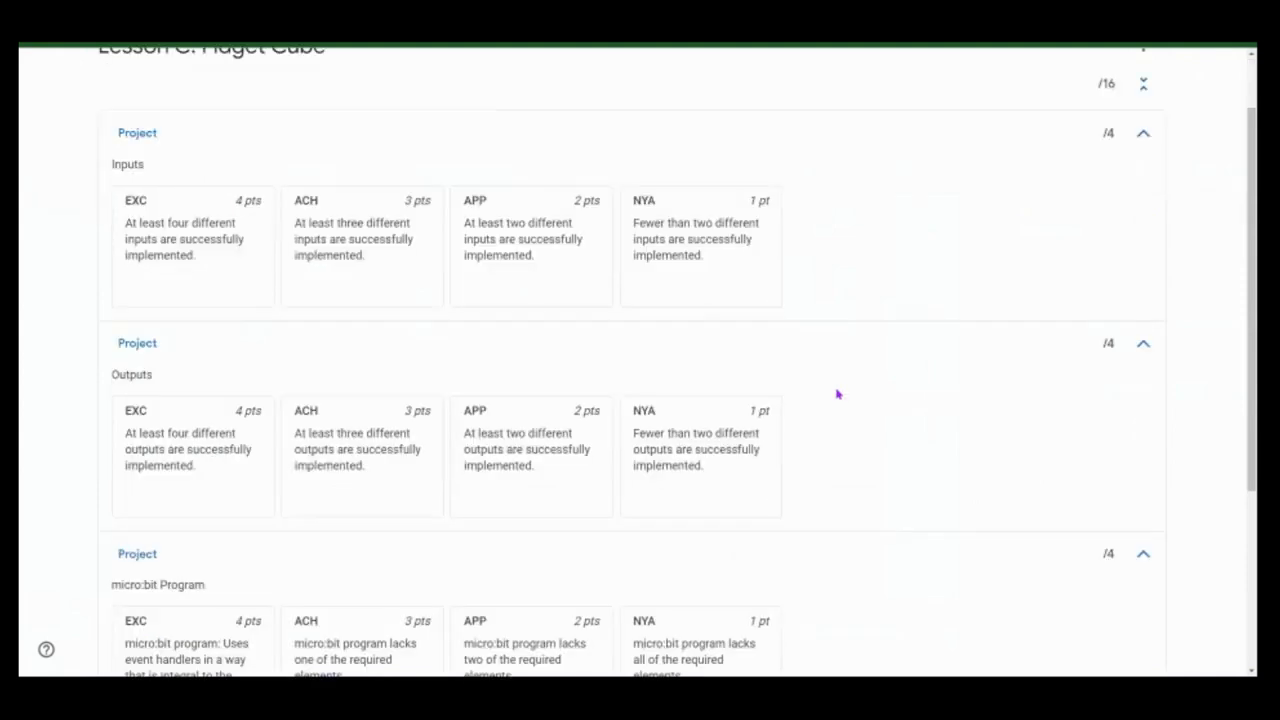
scroll(827, 410, "up", 4)
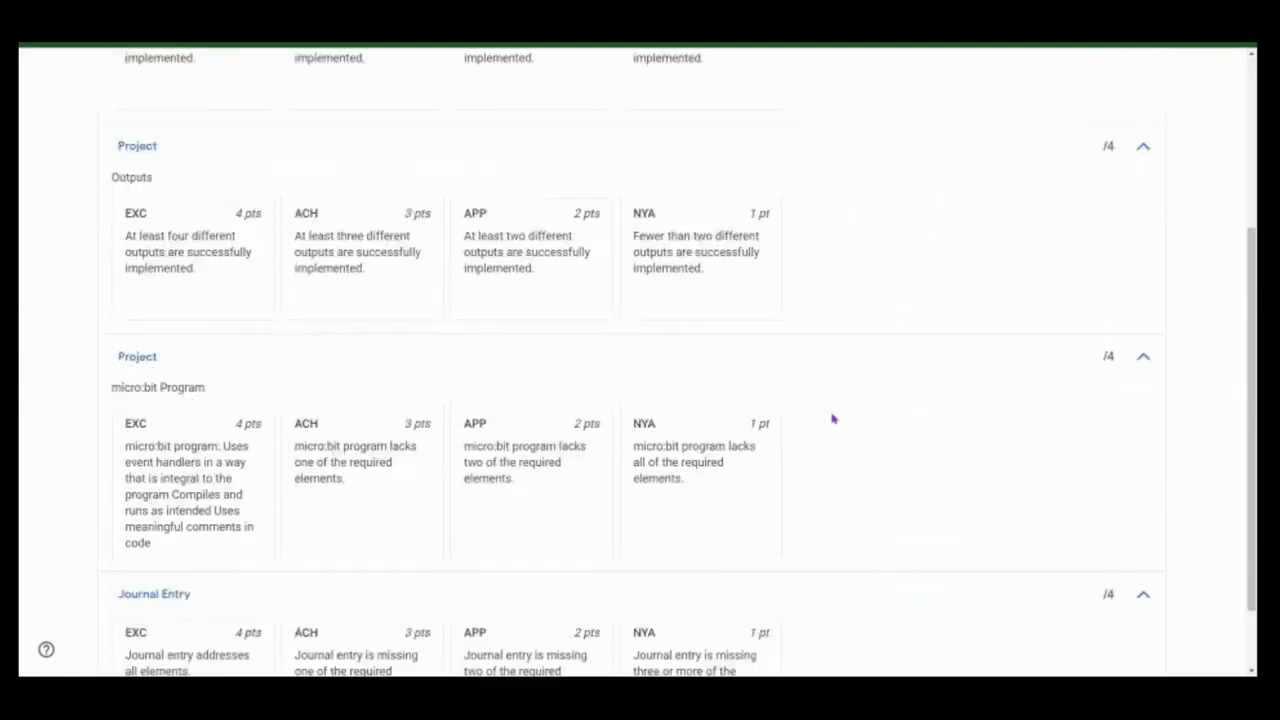
scroll(829, 424, "down", 4)
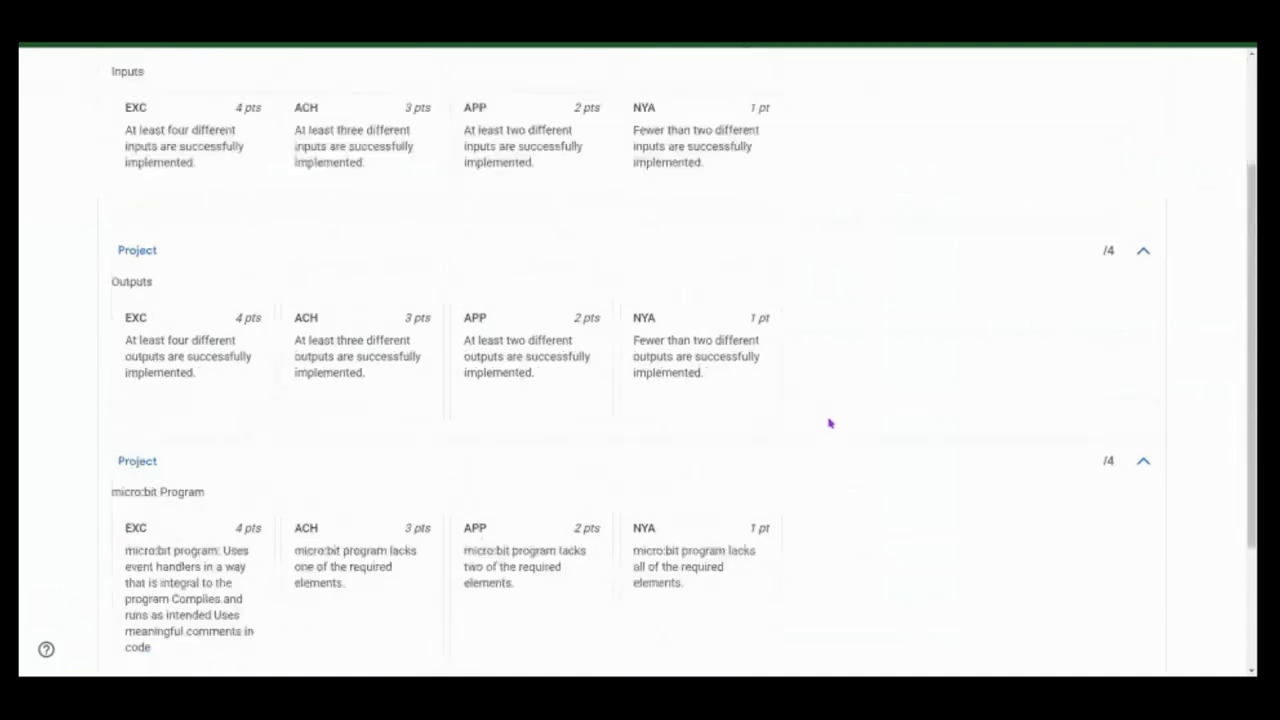
scroll(829, 423, "up", 1)
scroll(829, 423, "up", 3)
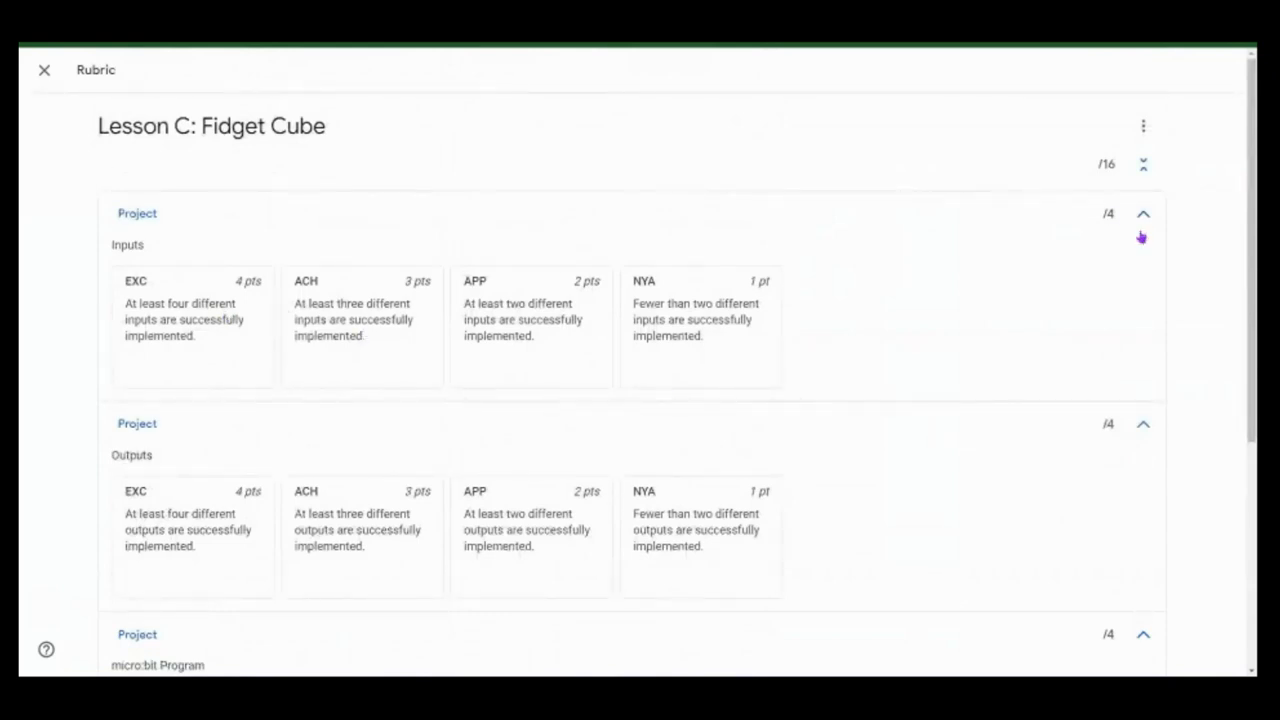
- Close the rubric and assign Lesson C: Fidget Cube to all students in the class
left_click(44, 72)
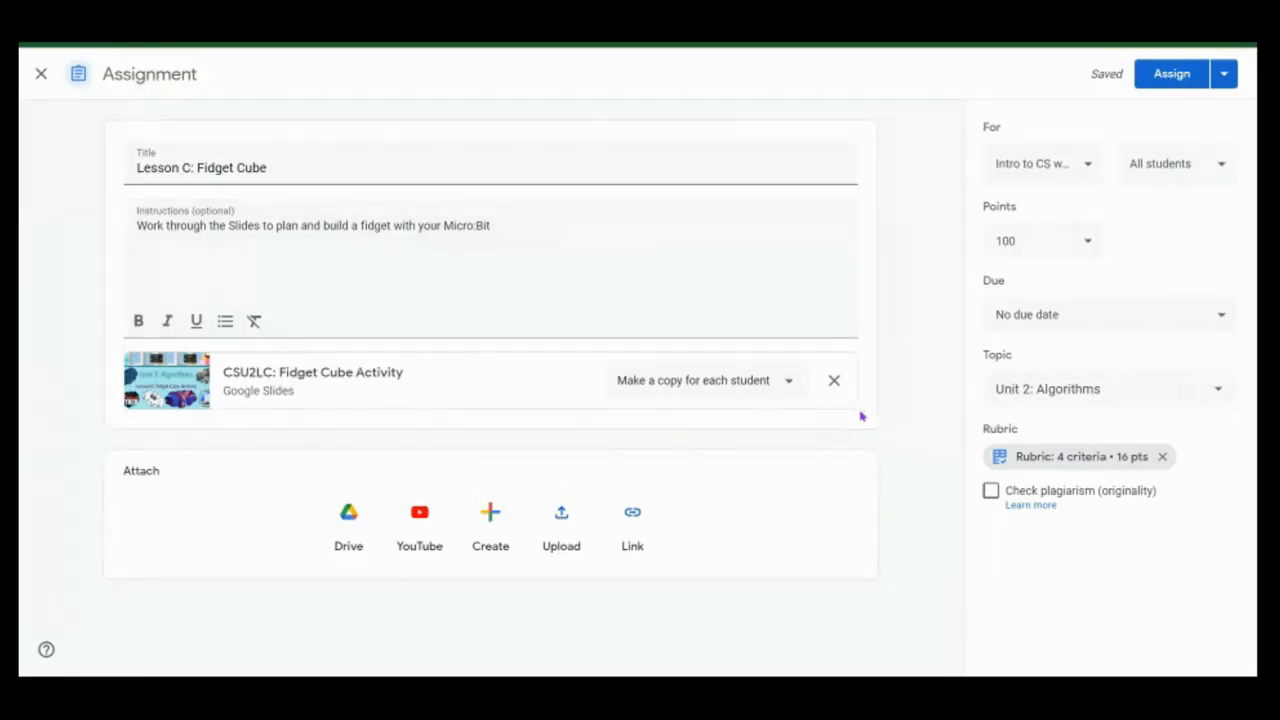
left_click(1171, 76)
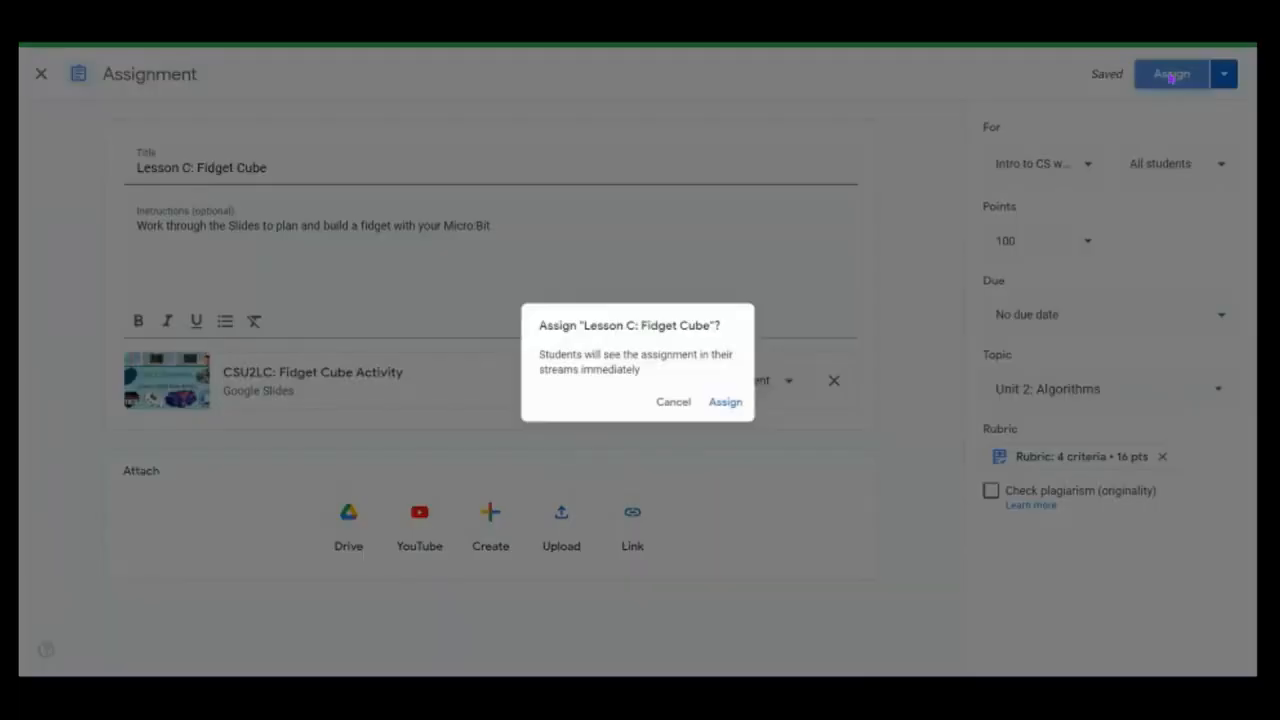
left_click(745, 407)
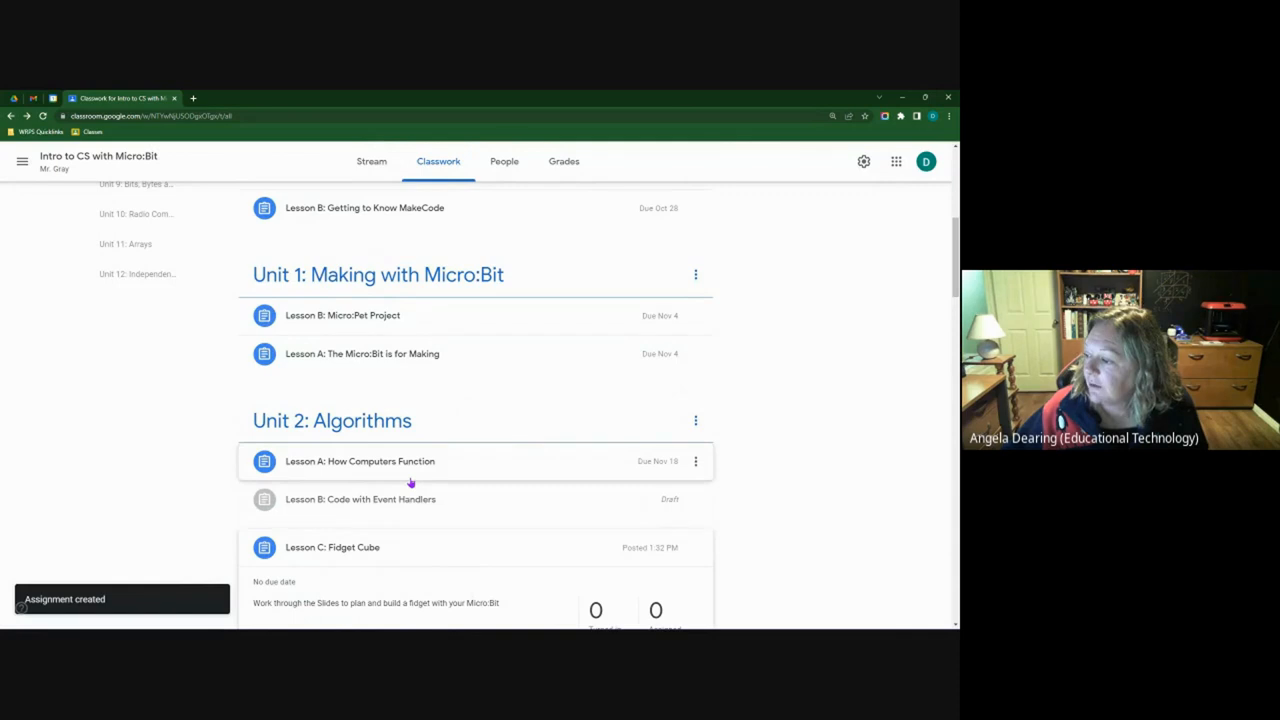
- Expand Lesson B: Micro:Pet Project under Unit 1: Making with Micro:Bit, examine its rubric's criteria and levels, and close the rubric
scroll(410, 483, "up", 1)
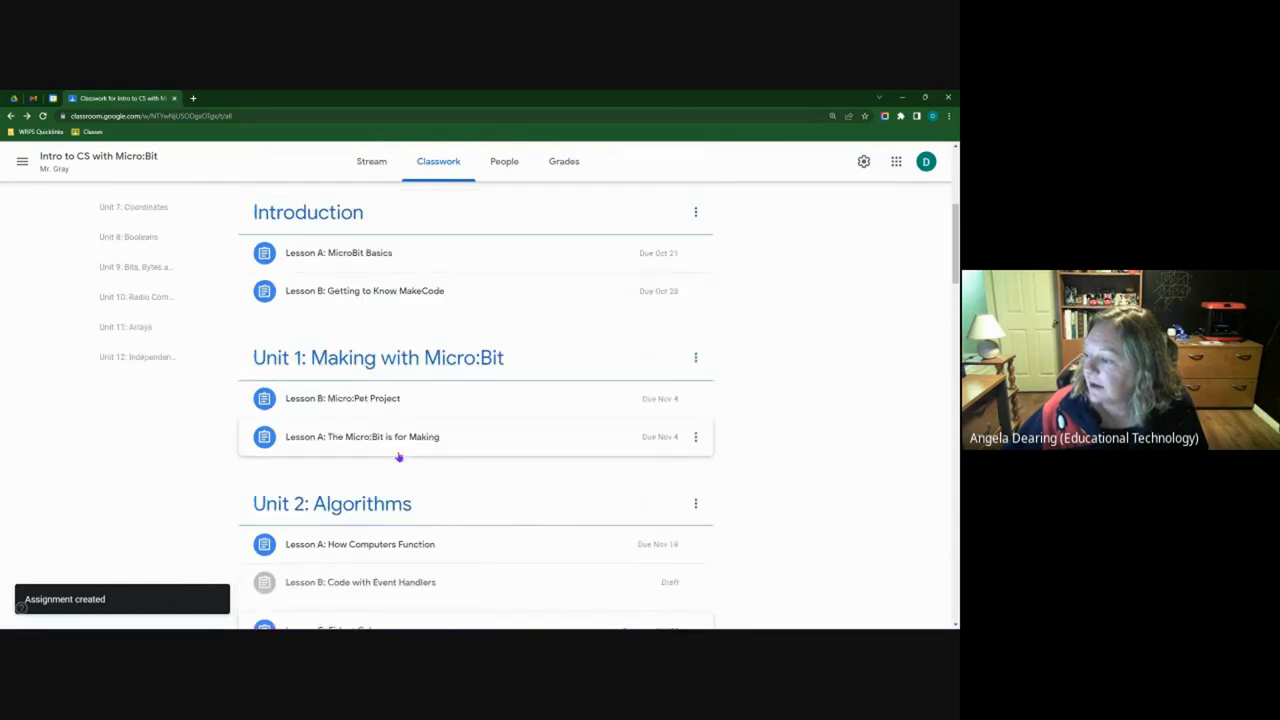
left_click(398, 454)
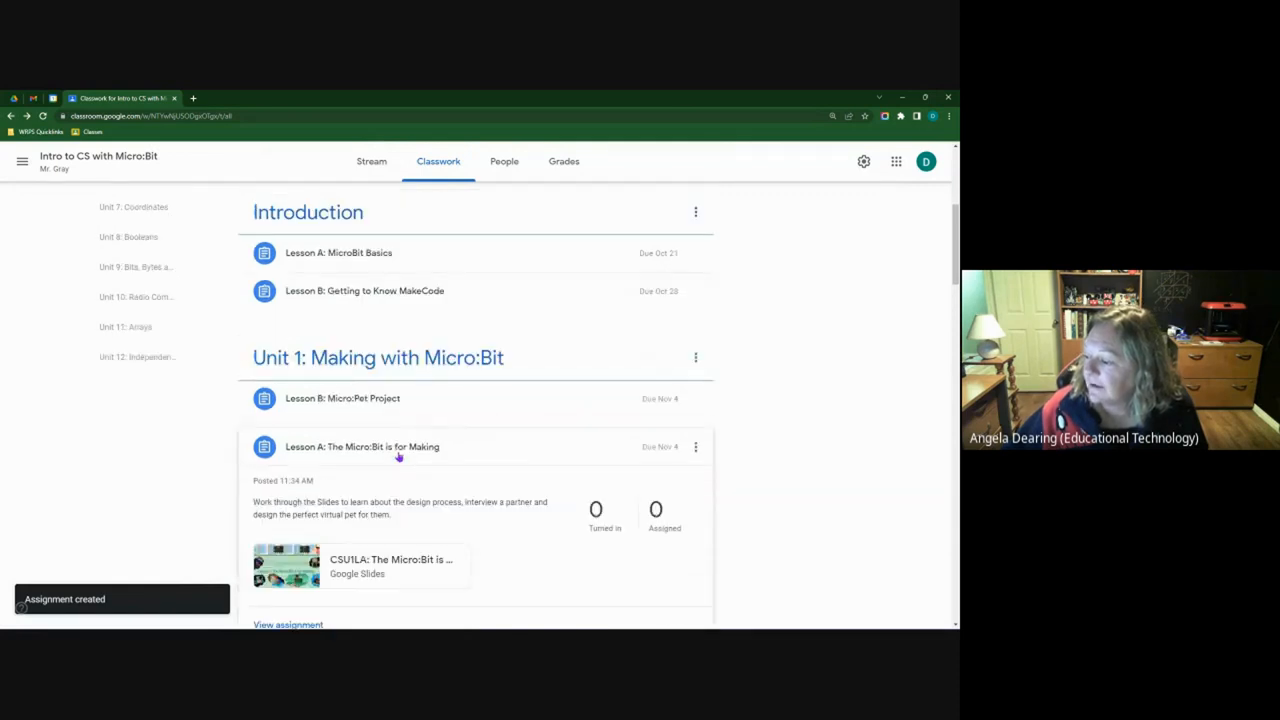
left_click(372, 409)
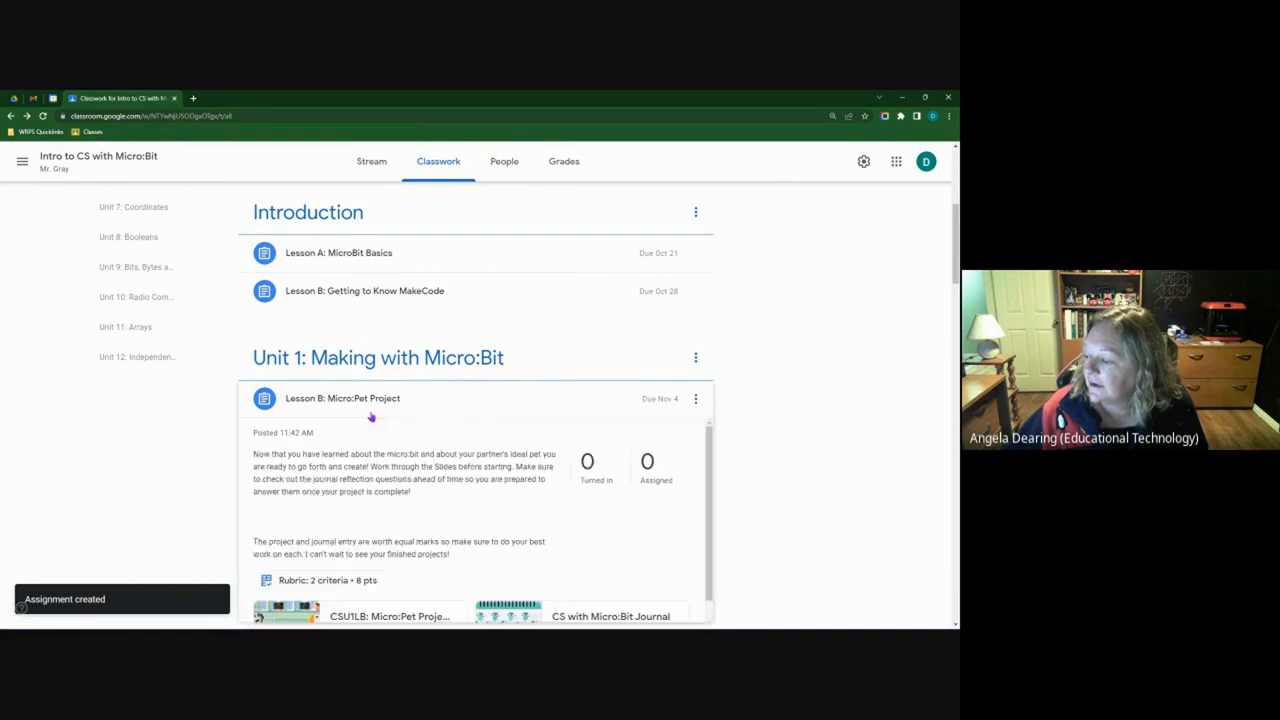
scroll(371, 417, "down", 1)
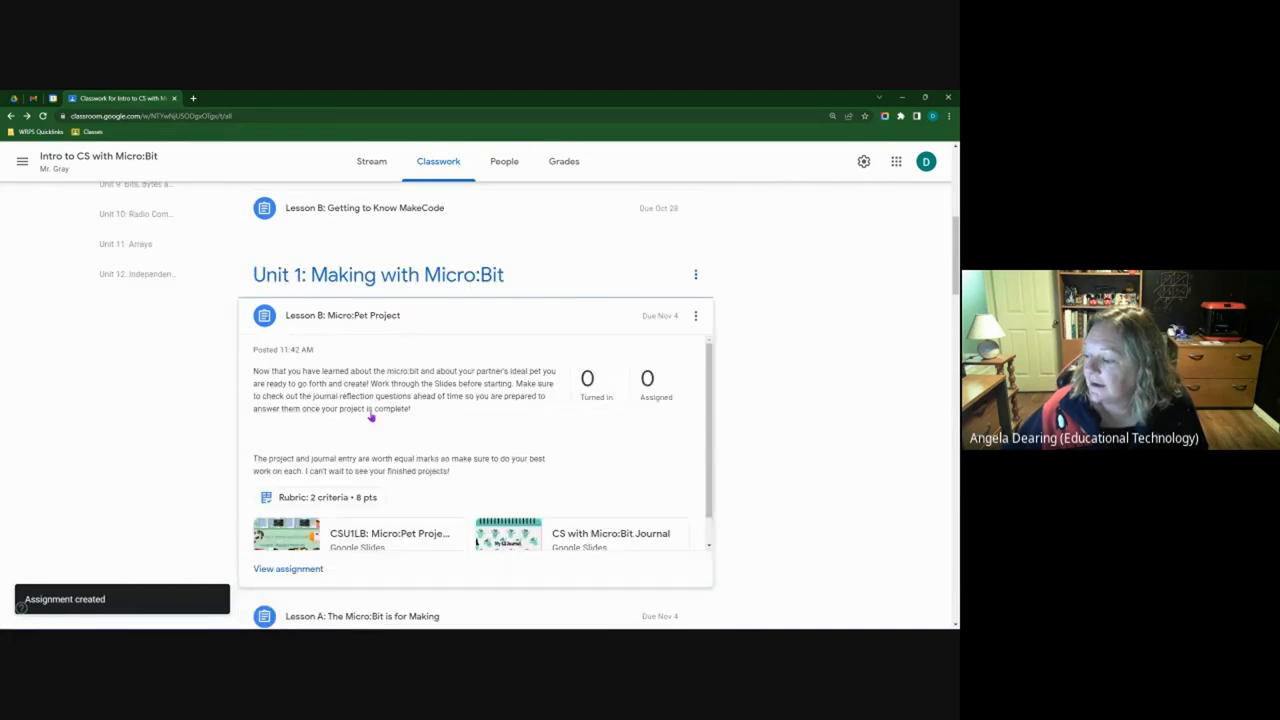
left_click(327, 498)
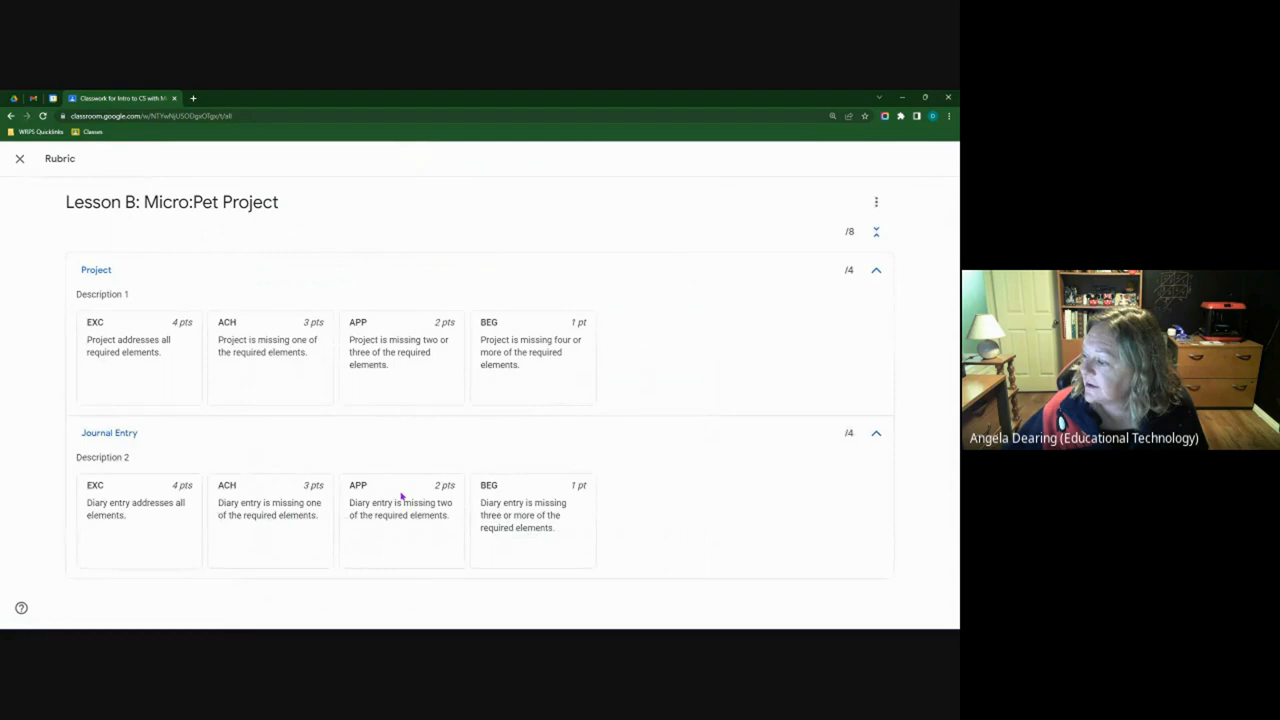
left_click(19, 158)
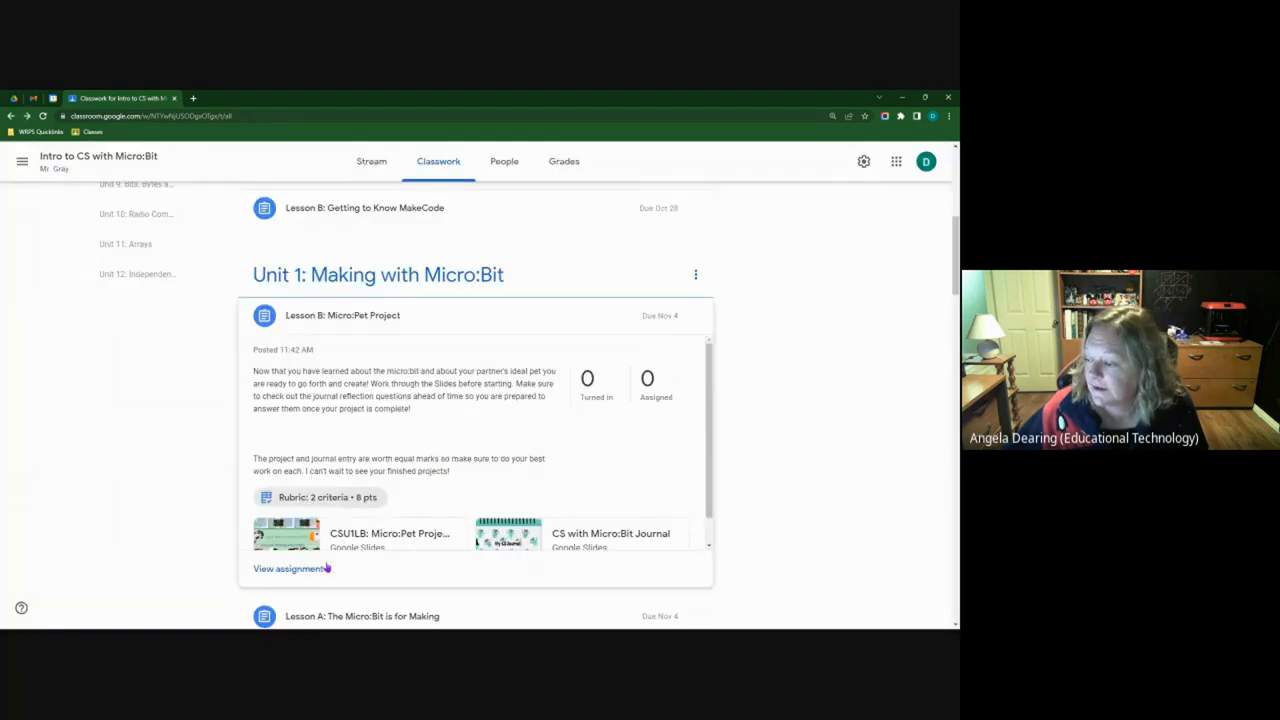
- Open the full Lesson B: Micro:Pet Project assignment, check its student work page and view its instructions
left_click(300, 571)
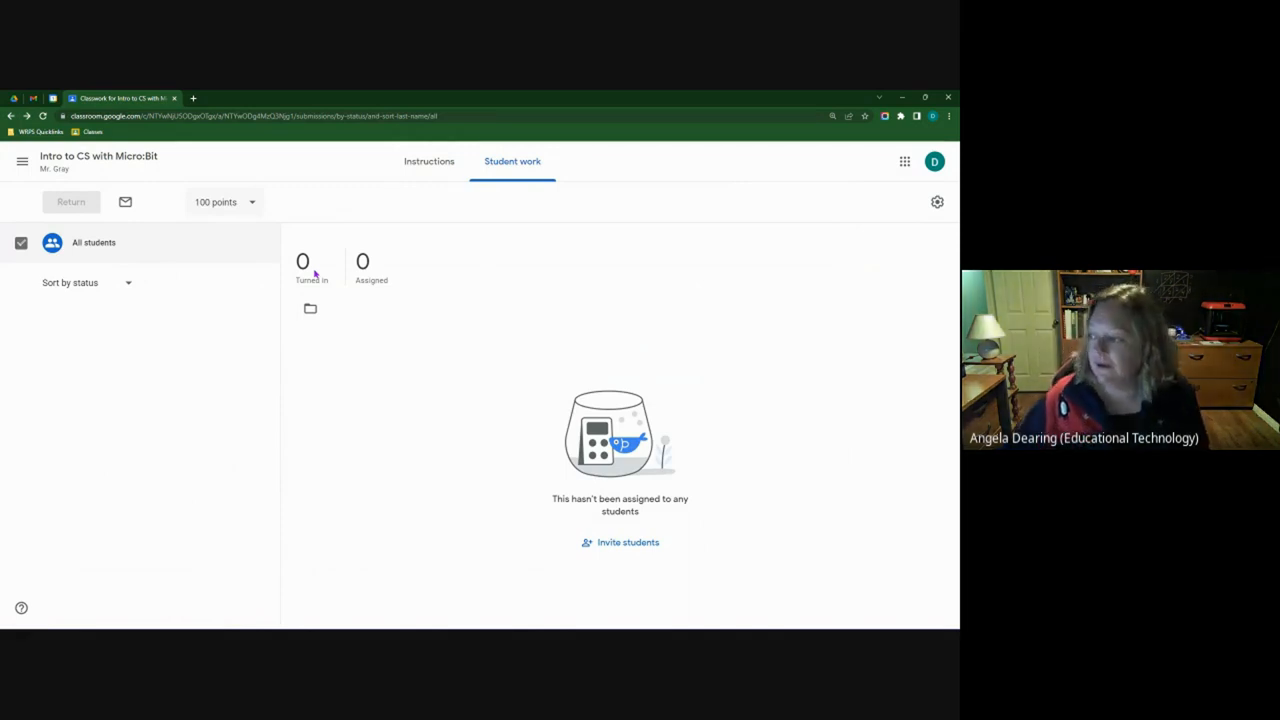
left_click(429, 164)
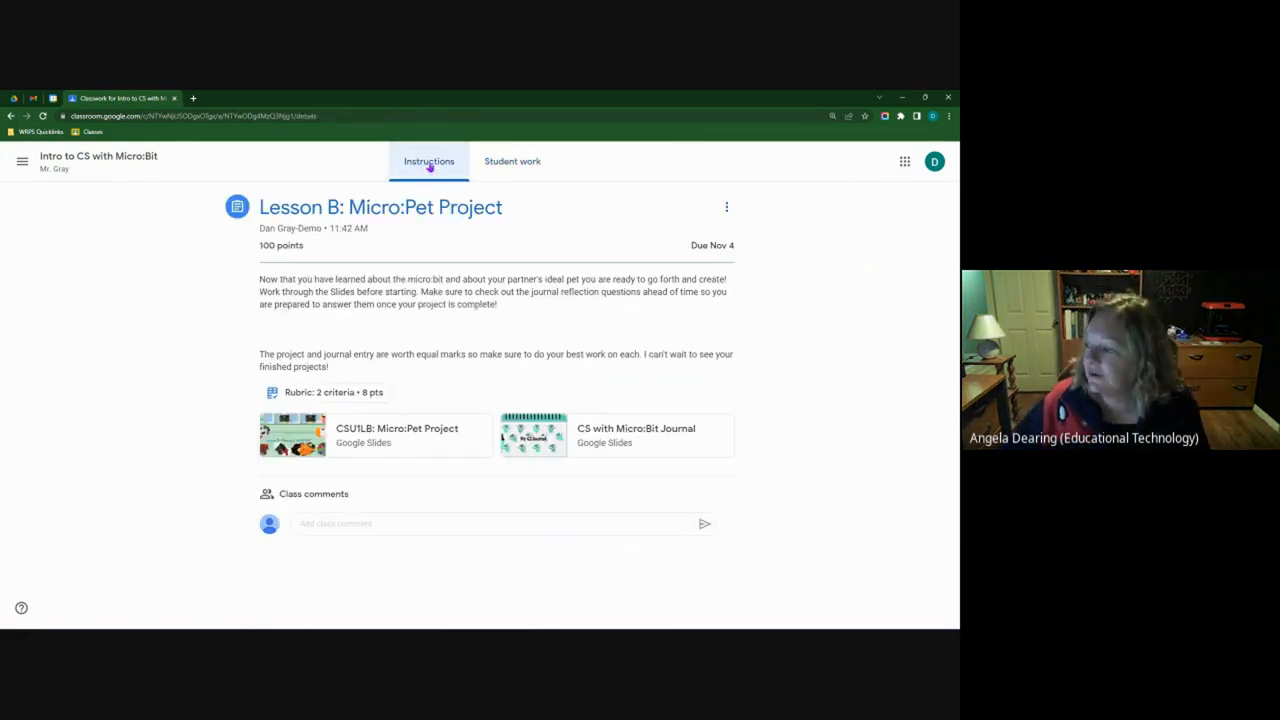